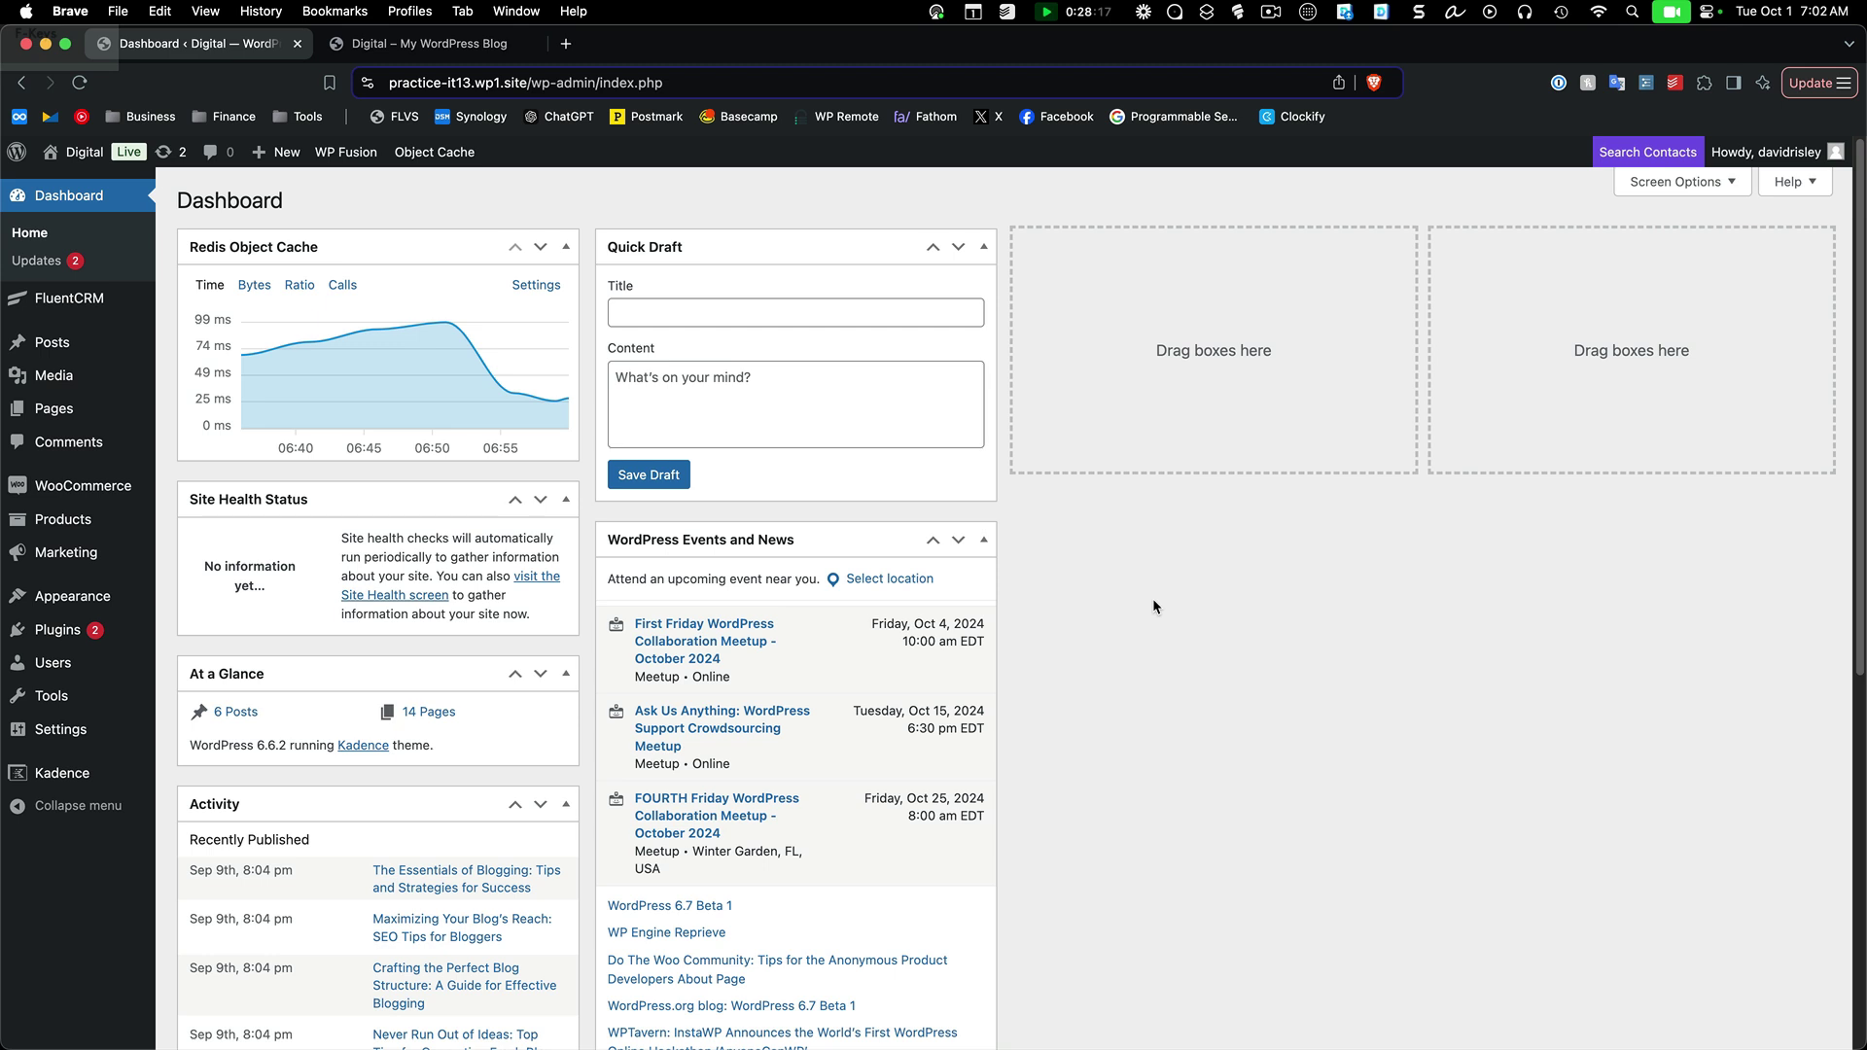
Step: Open the list of all pages and locate the existing My account page in it
{"action": "mouse_move", "coordinate": [54, 408]}
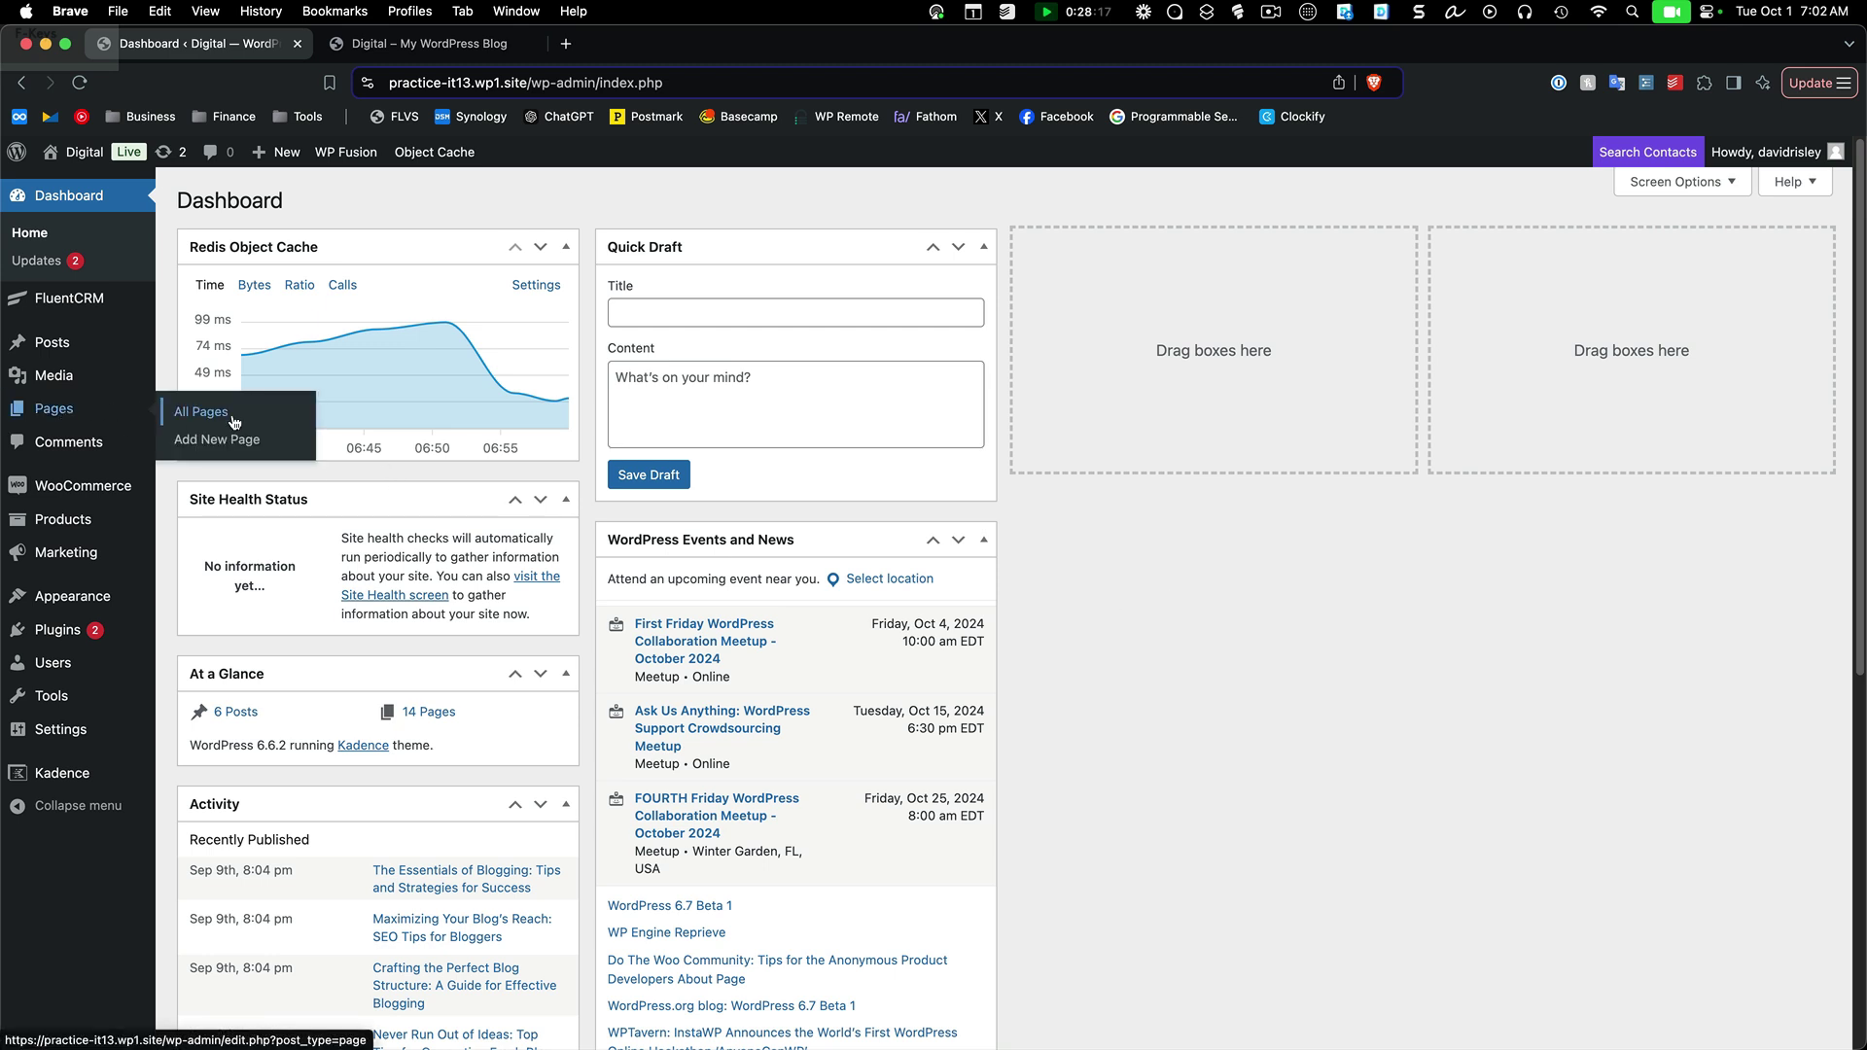
{"action": "left_click", "coordinate": [235, 422]}
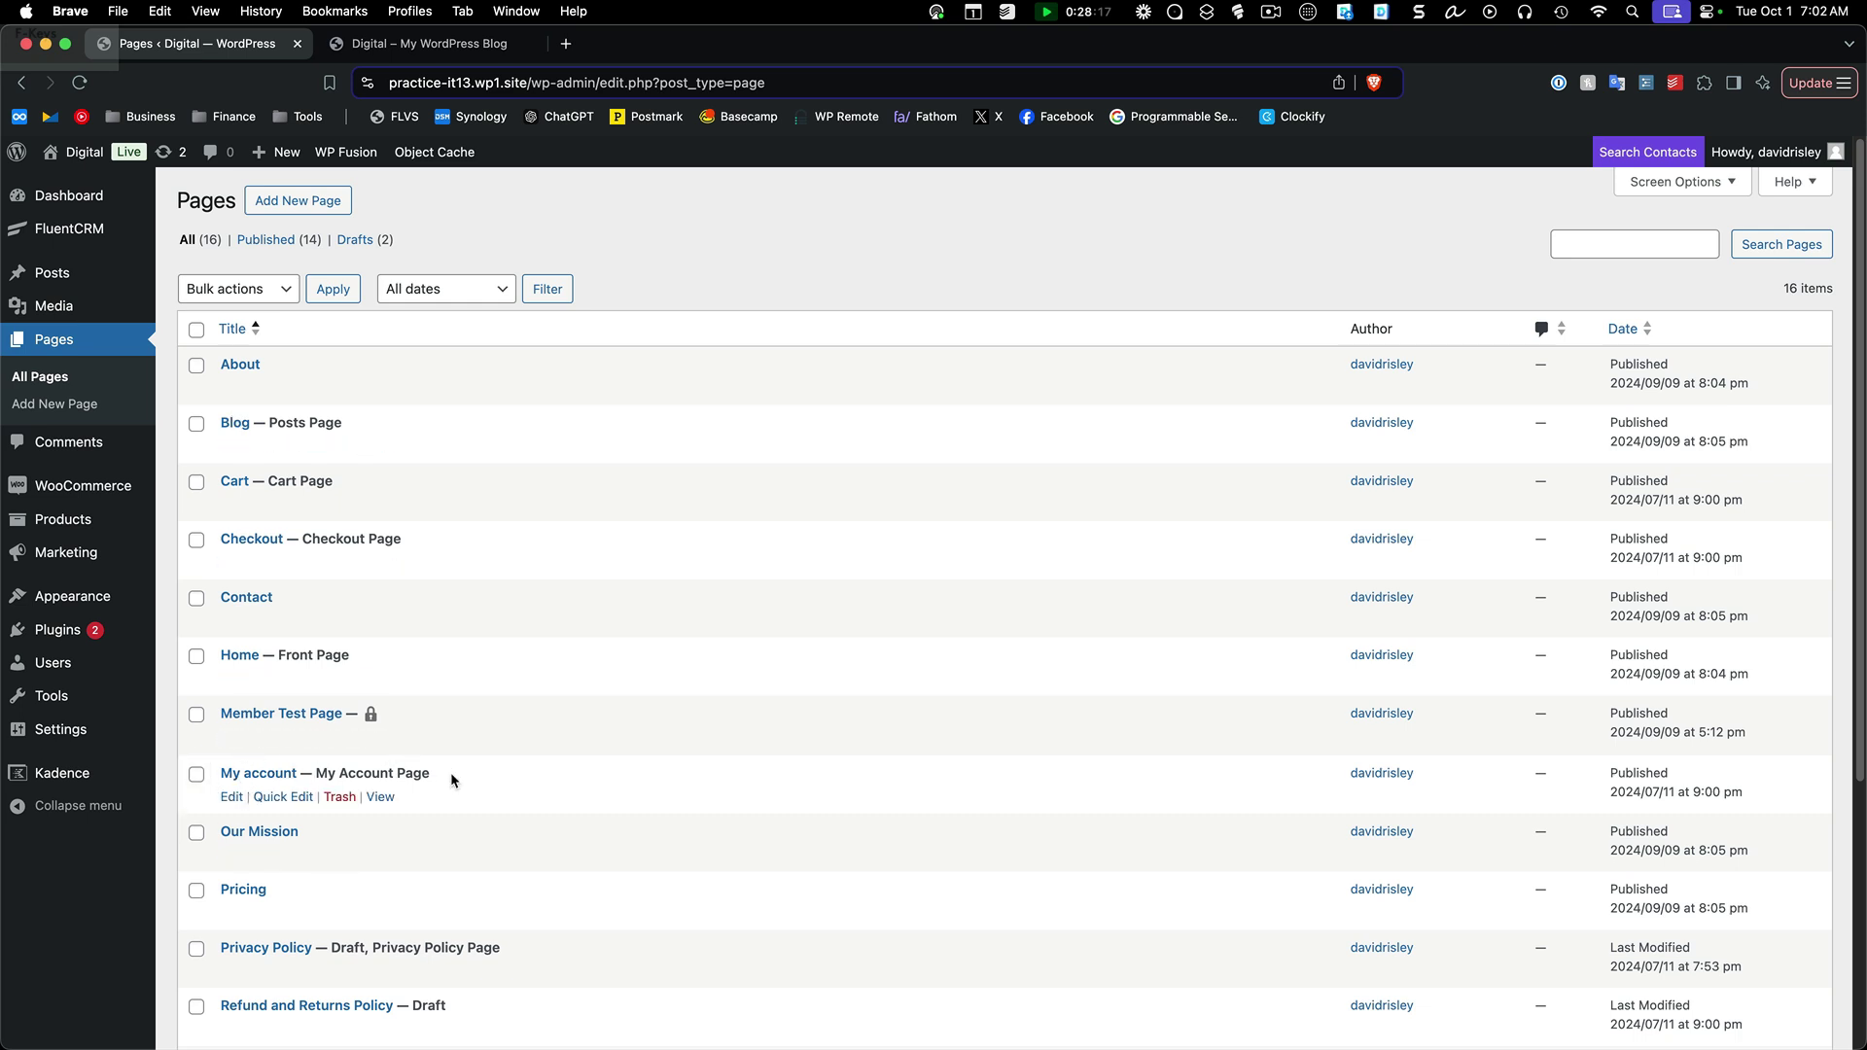
{"action": "left_click_drag", "start_coordinate": [433, 776], "coordinate": [224, 771]}
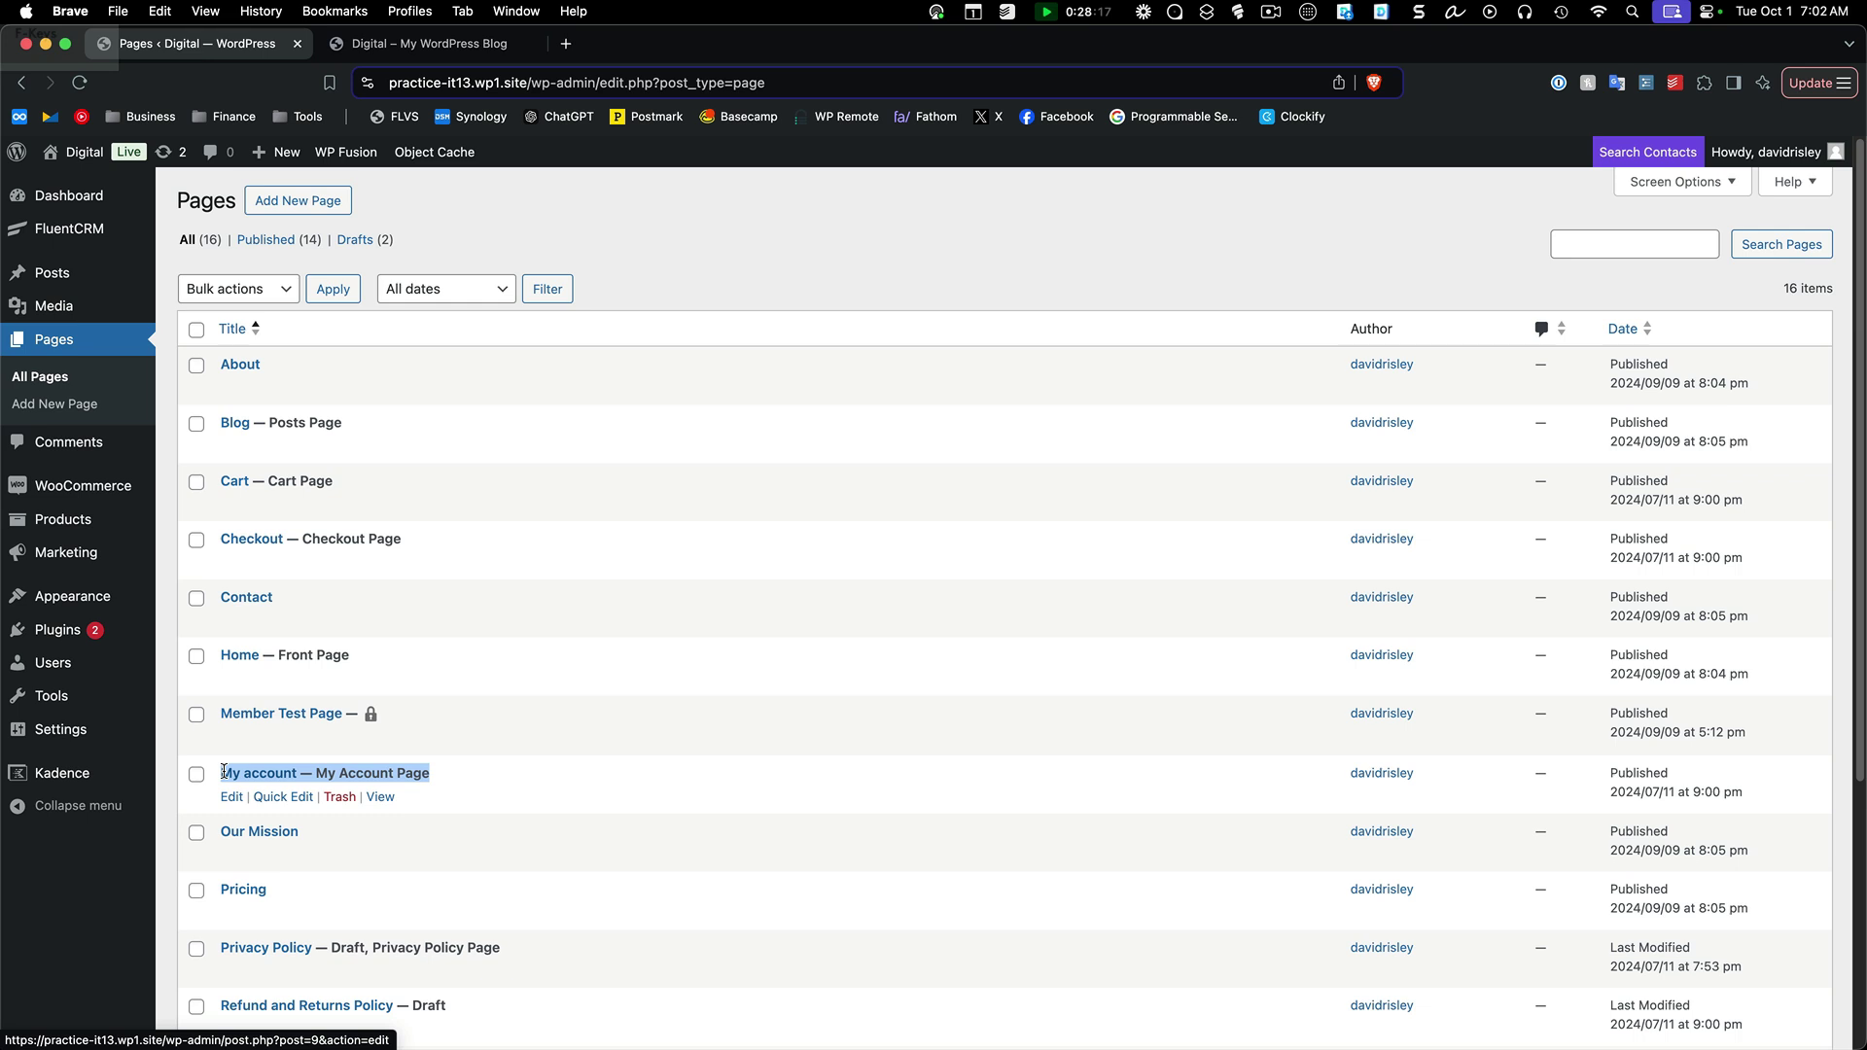
{"action": "left_click", "coordinate": [582, 245]}
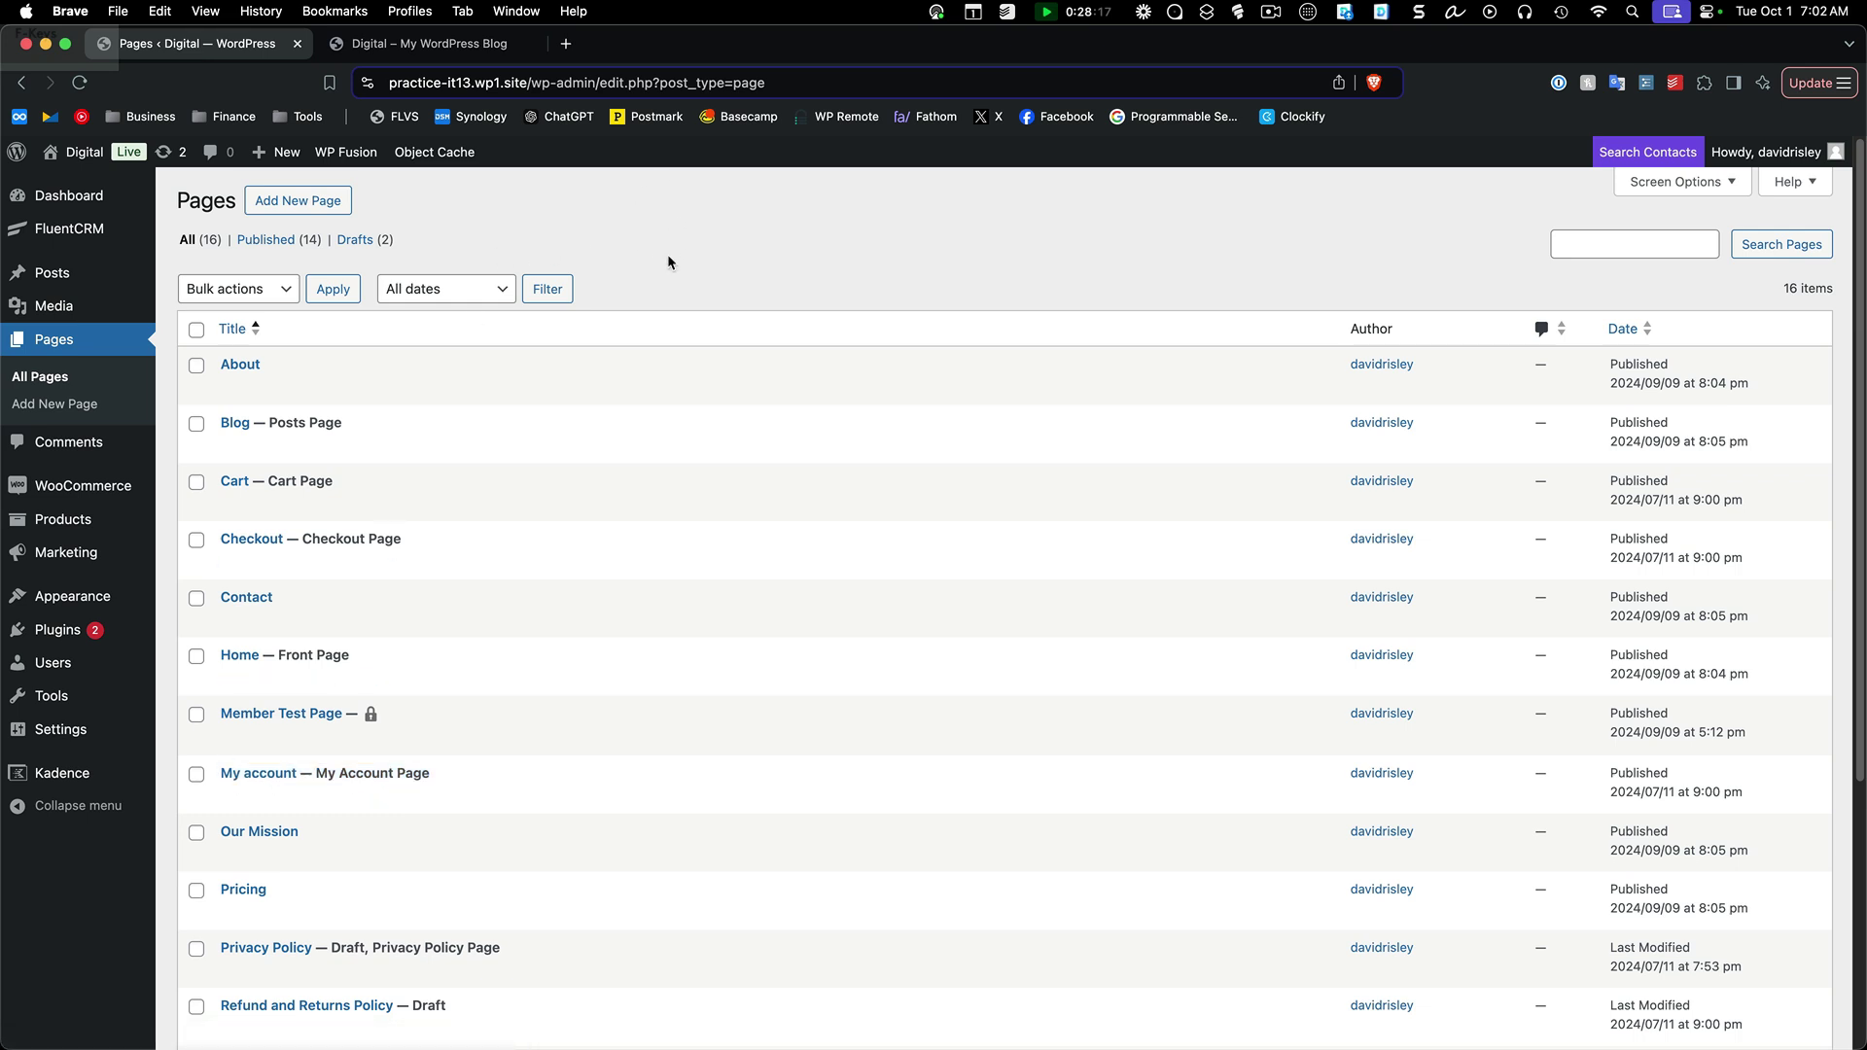
Step: Create a new page titled "Dashboard"
{"action": "left_click", "coordinate": [304, 205]}
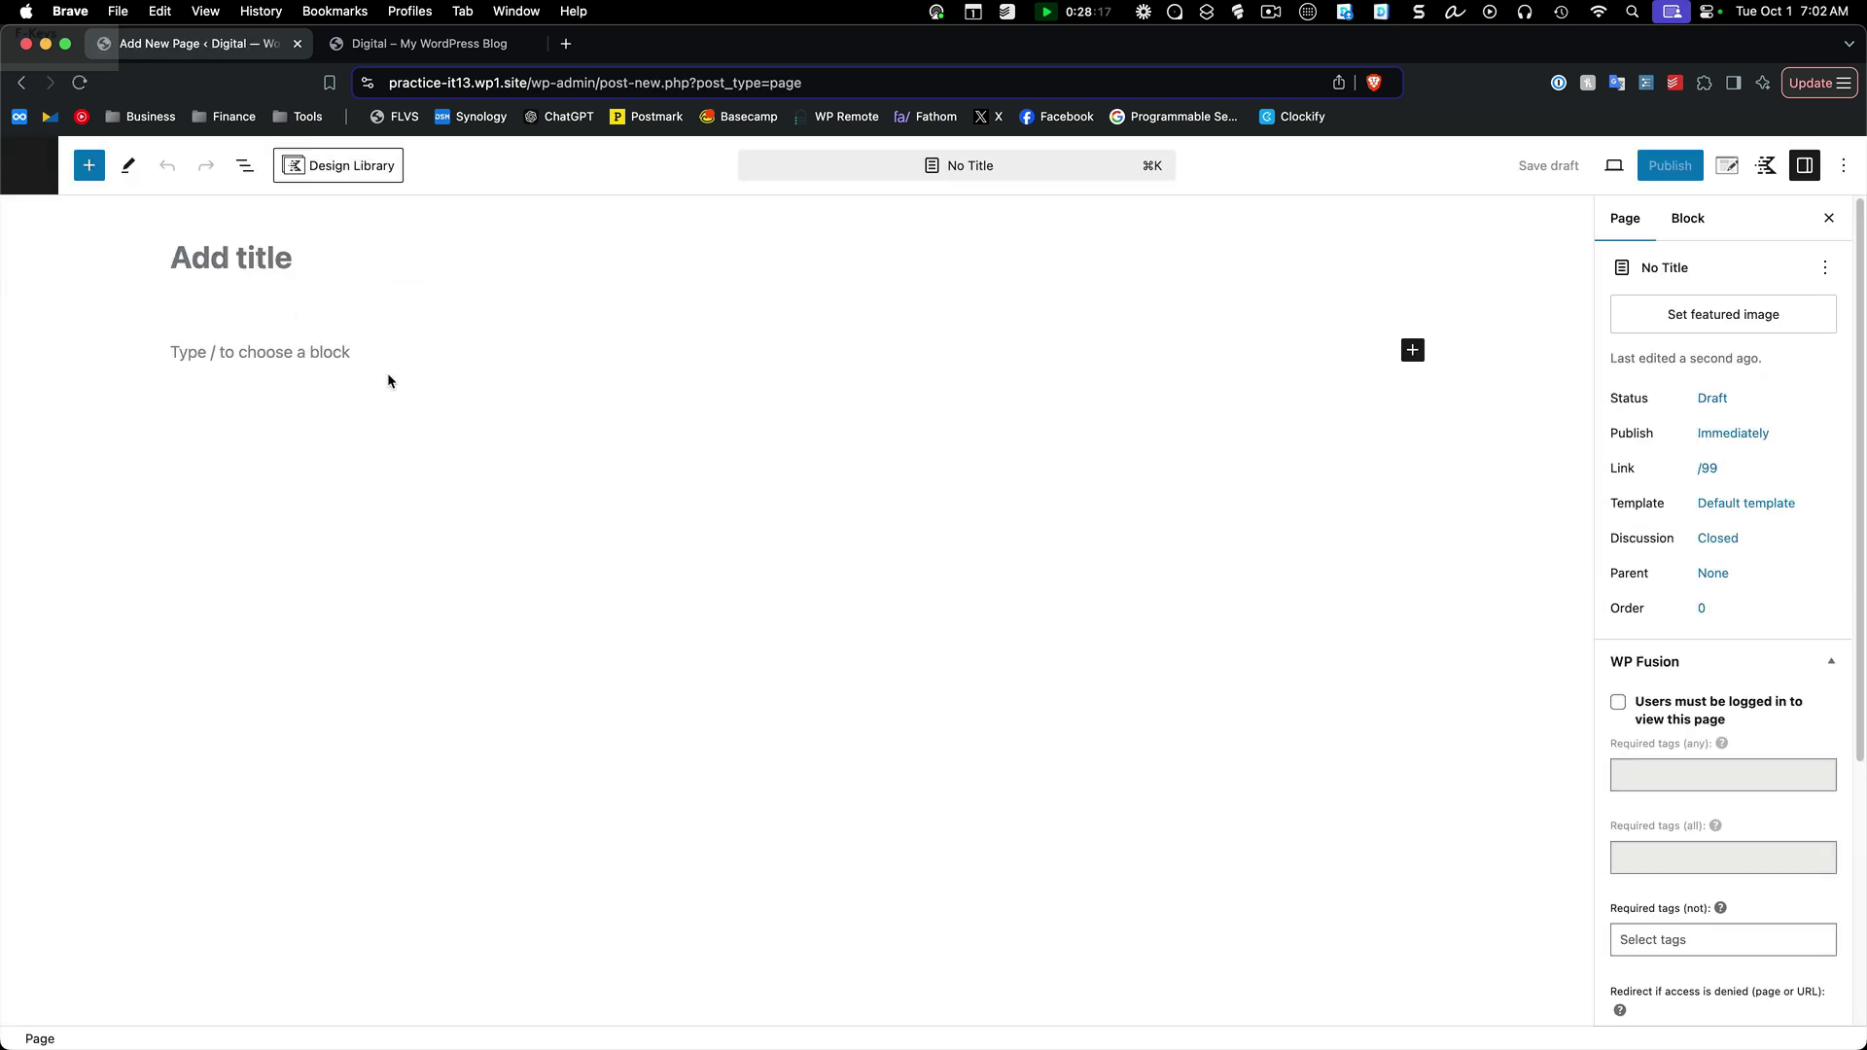
{"action": "left_click", "coordinate": [334, 359]}
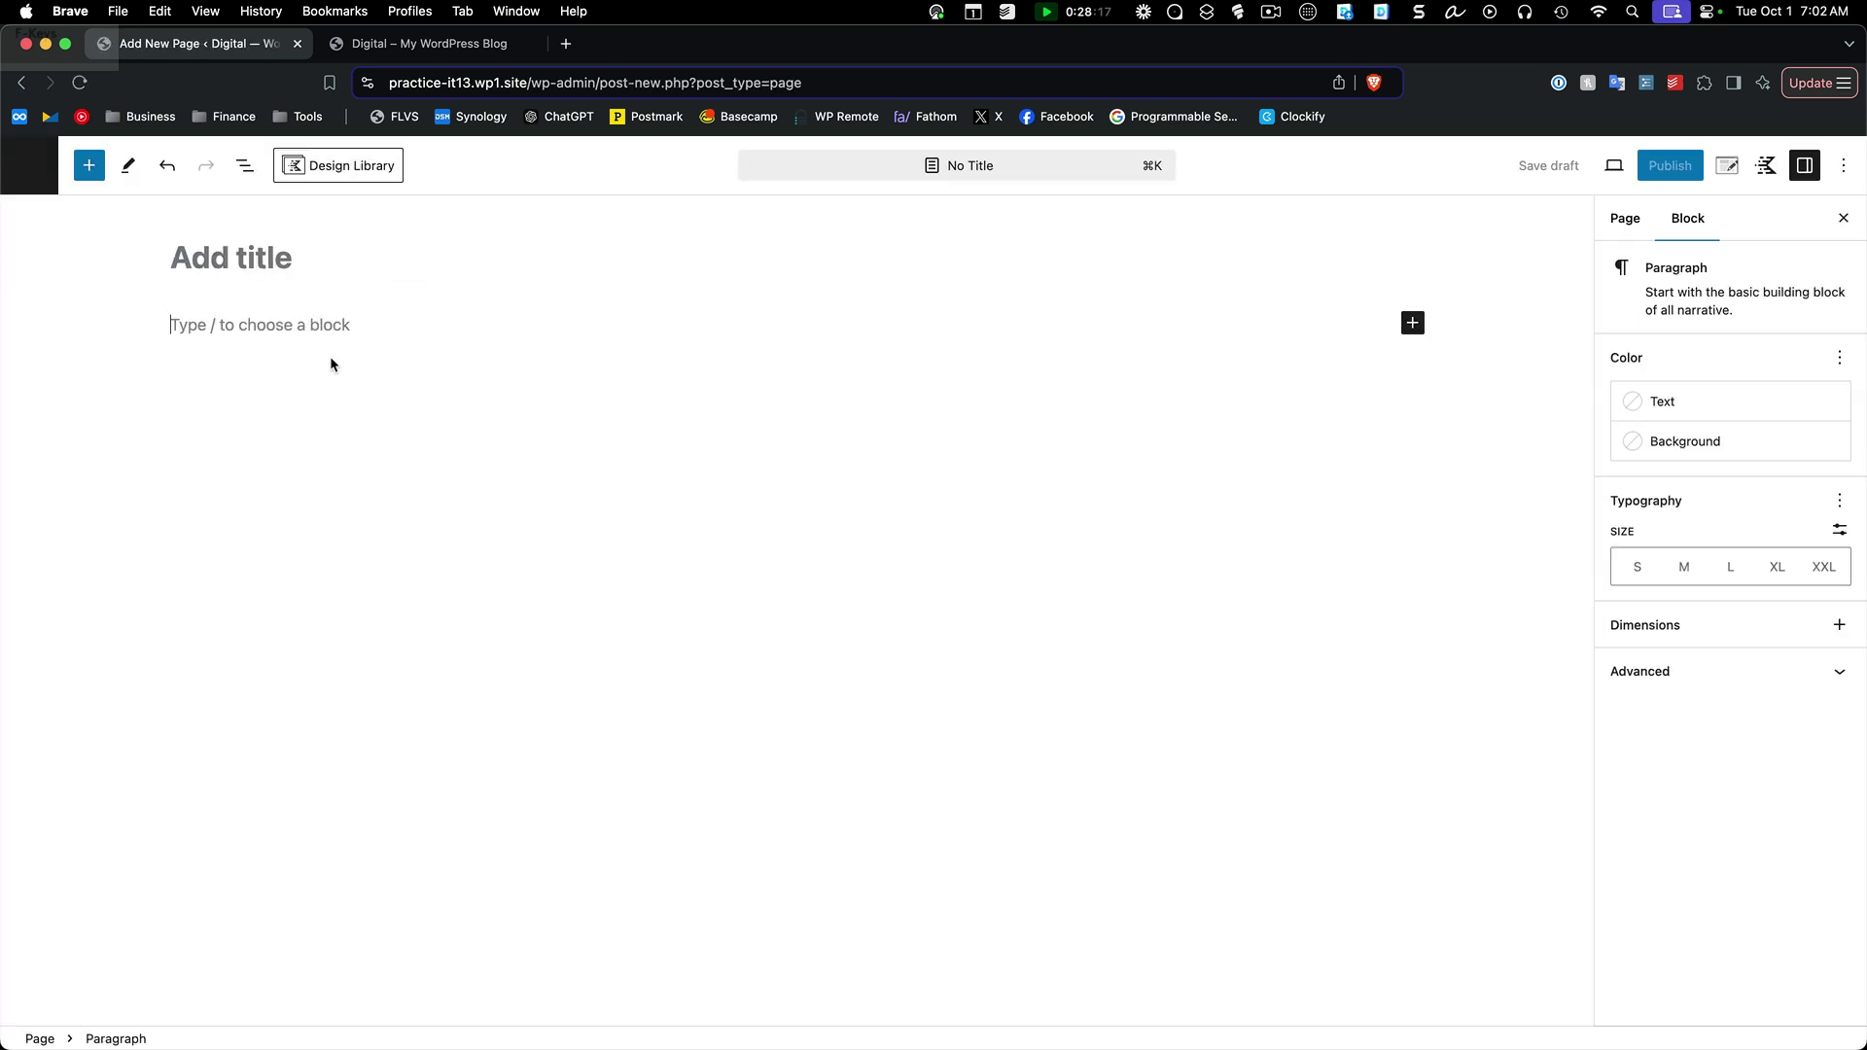
{"action": "left_click", "coordinate": [290, 248]}
{"action": "type", "text": "Dashboard"}
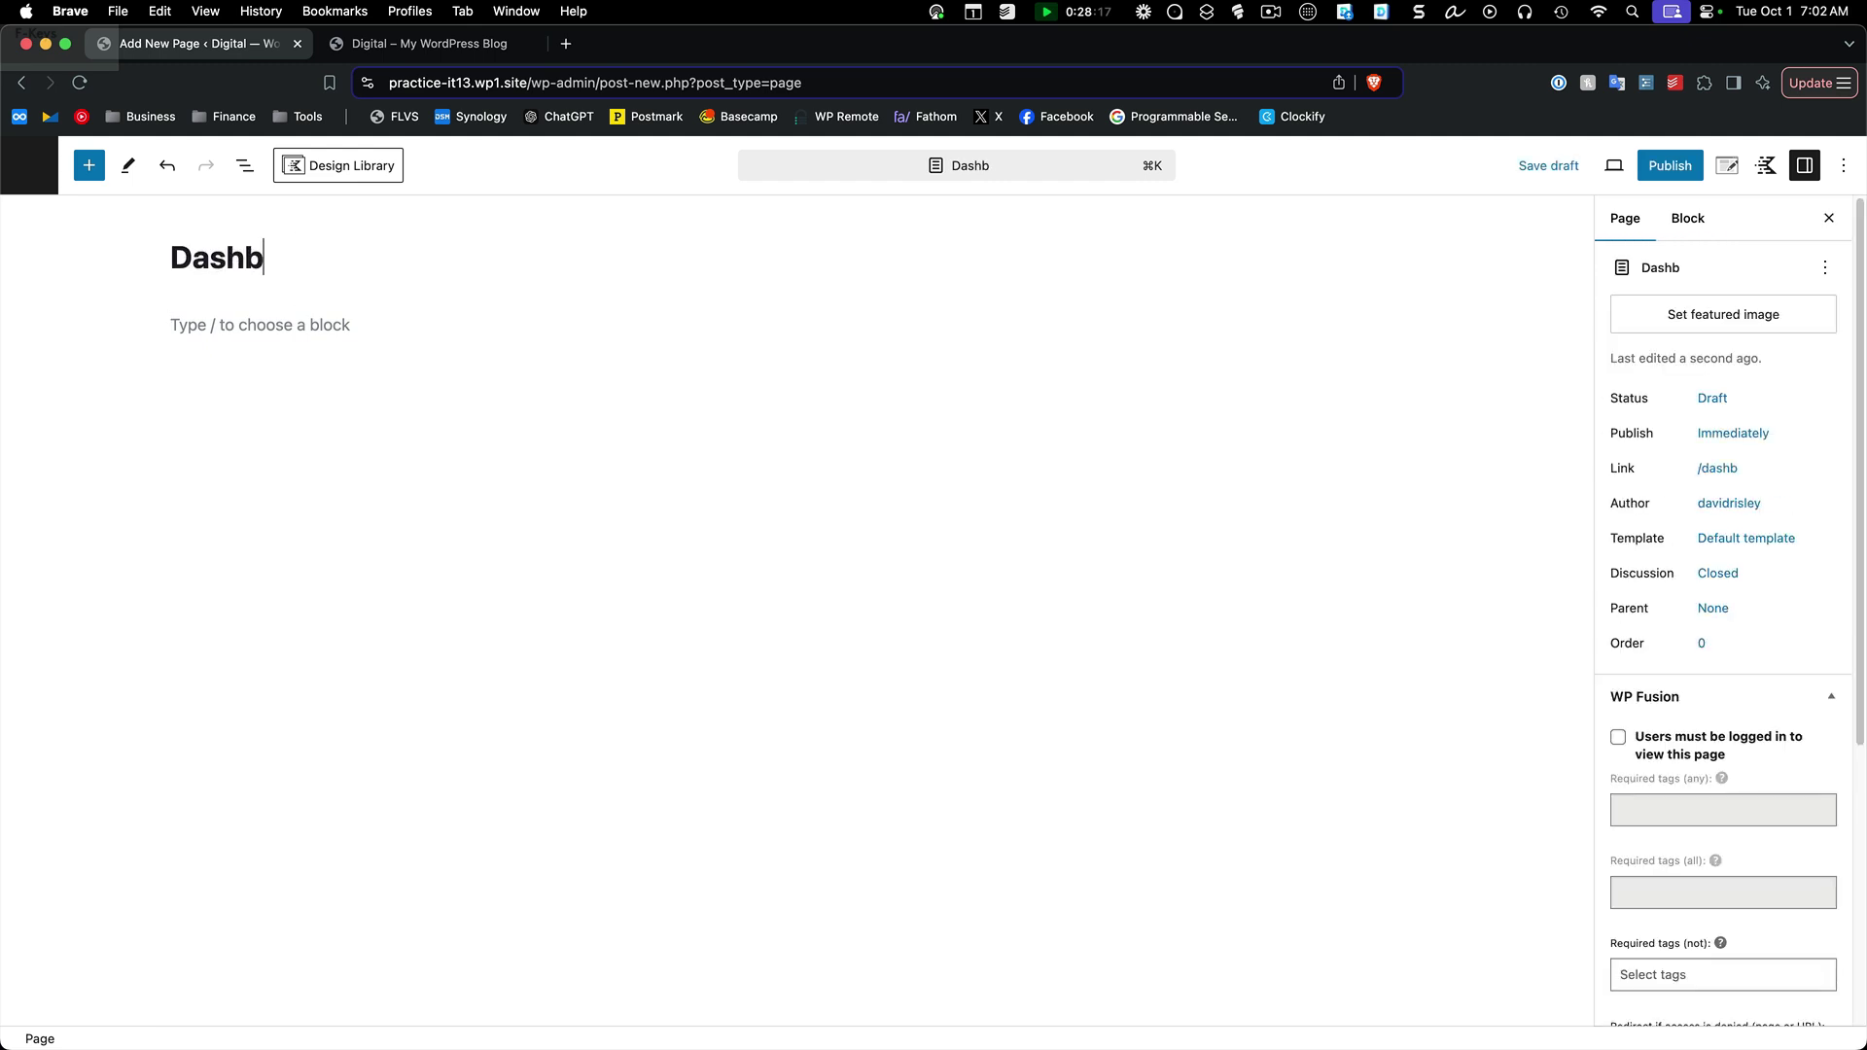
Step: Insert a Kadence User Info block in the empty paragraph below the page title and select it
{"action": "left_click", "coordinate": [363, 316]}
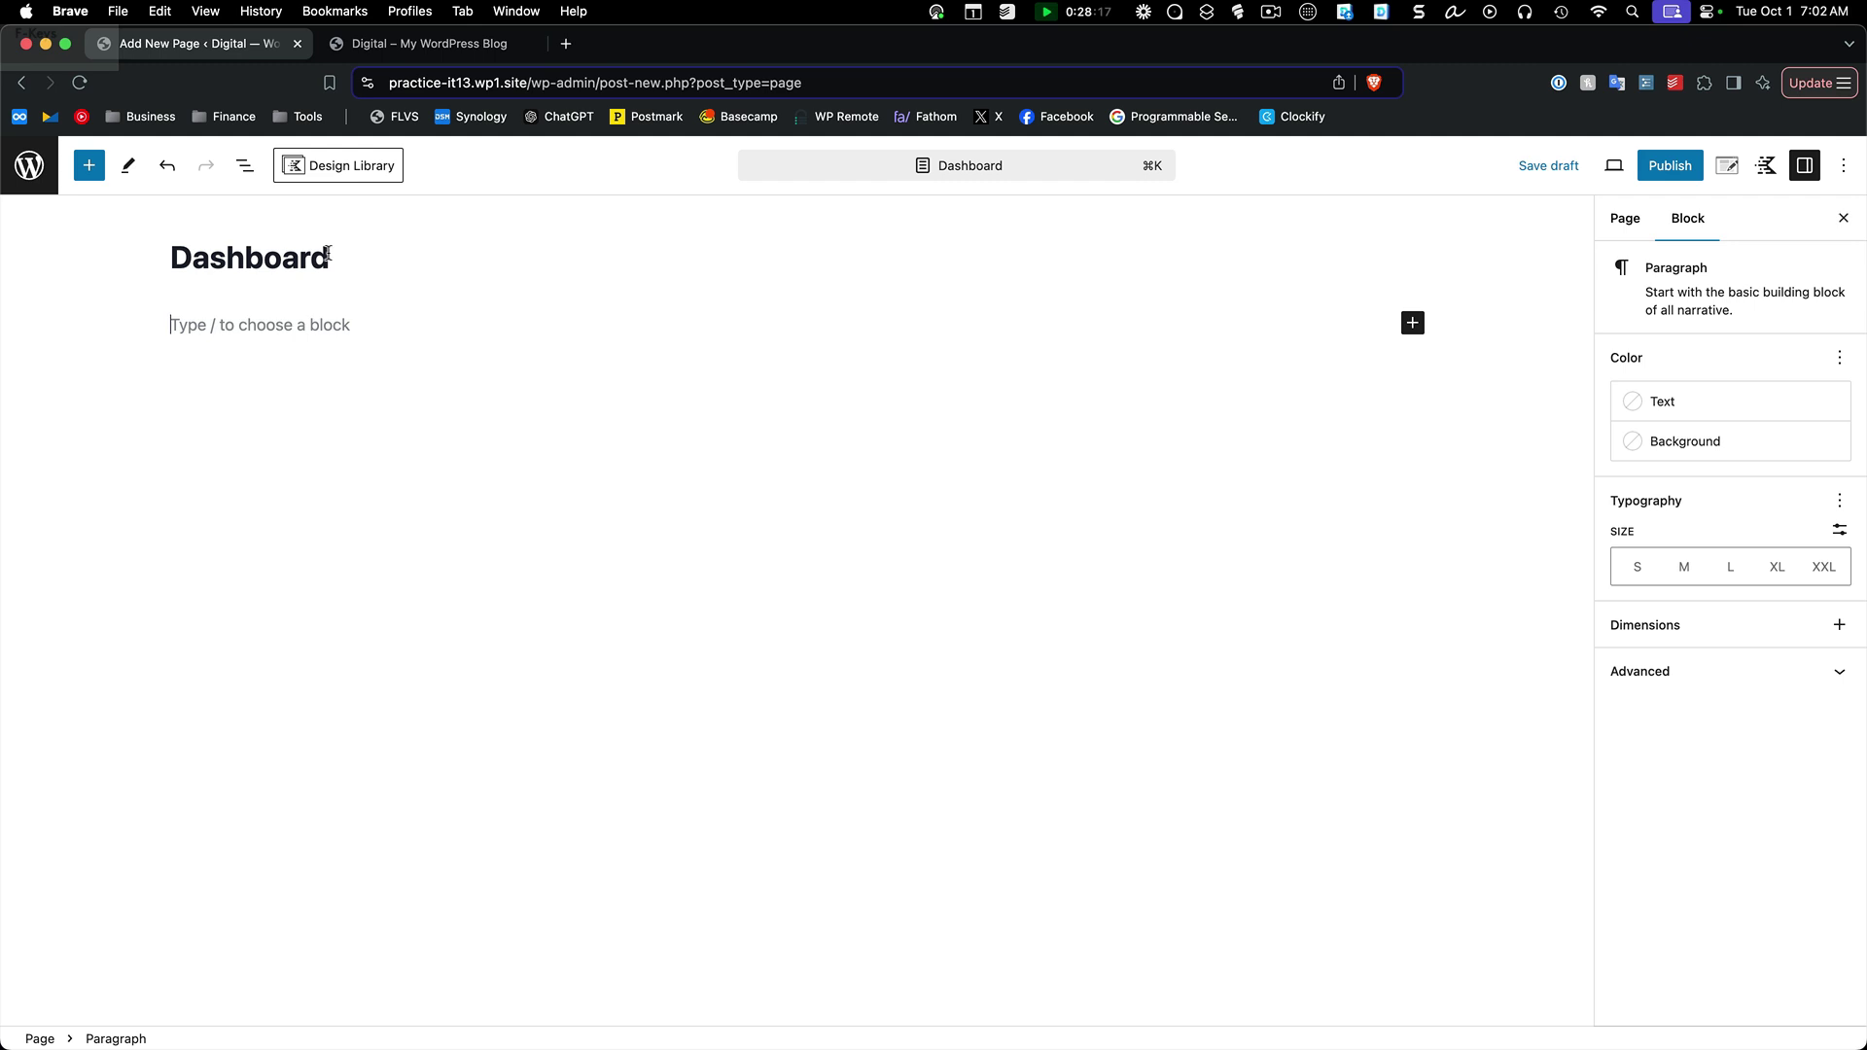
{"action": "left_click", "coordinate": [88, 165]}
{"action": "scroll", "coordinate": [301, 763], "scroll_direction": "down", "scroll_amount": 10}
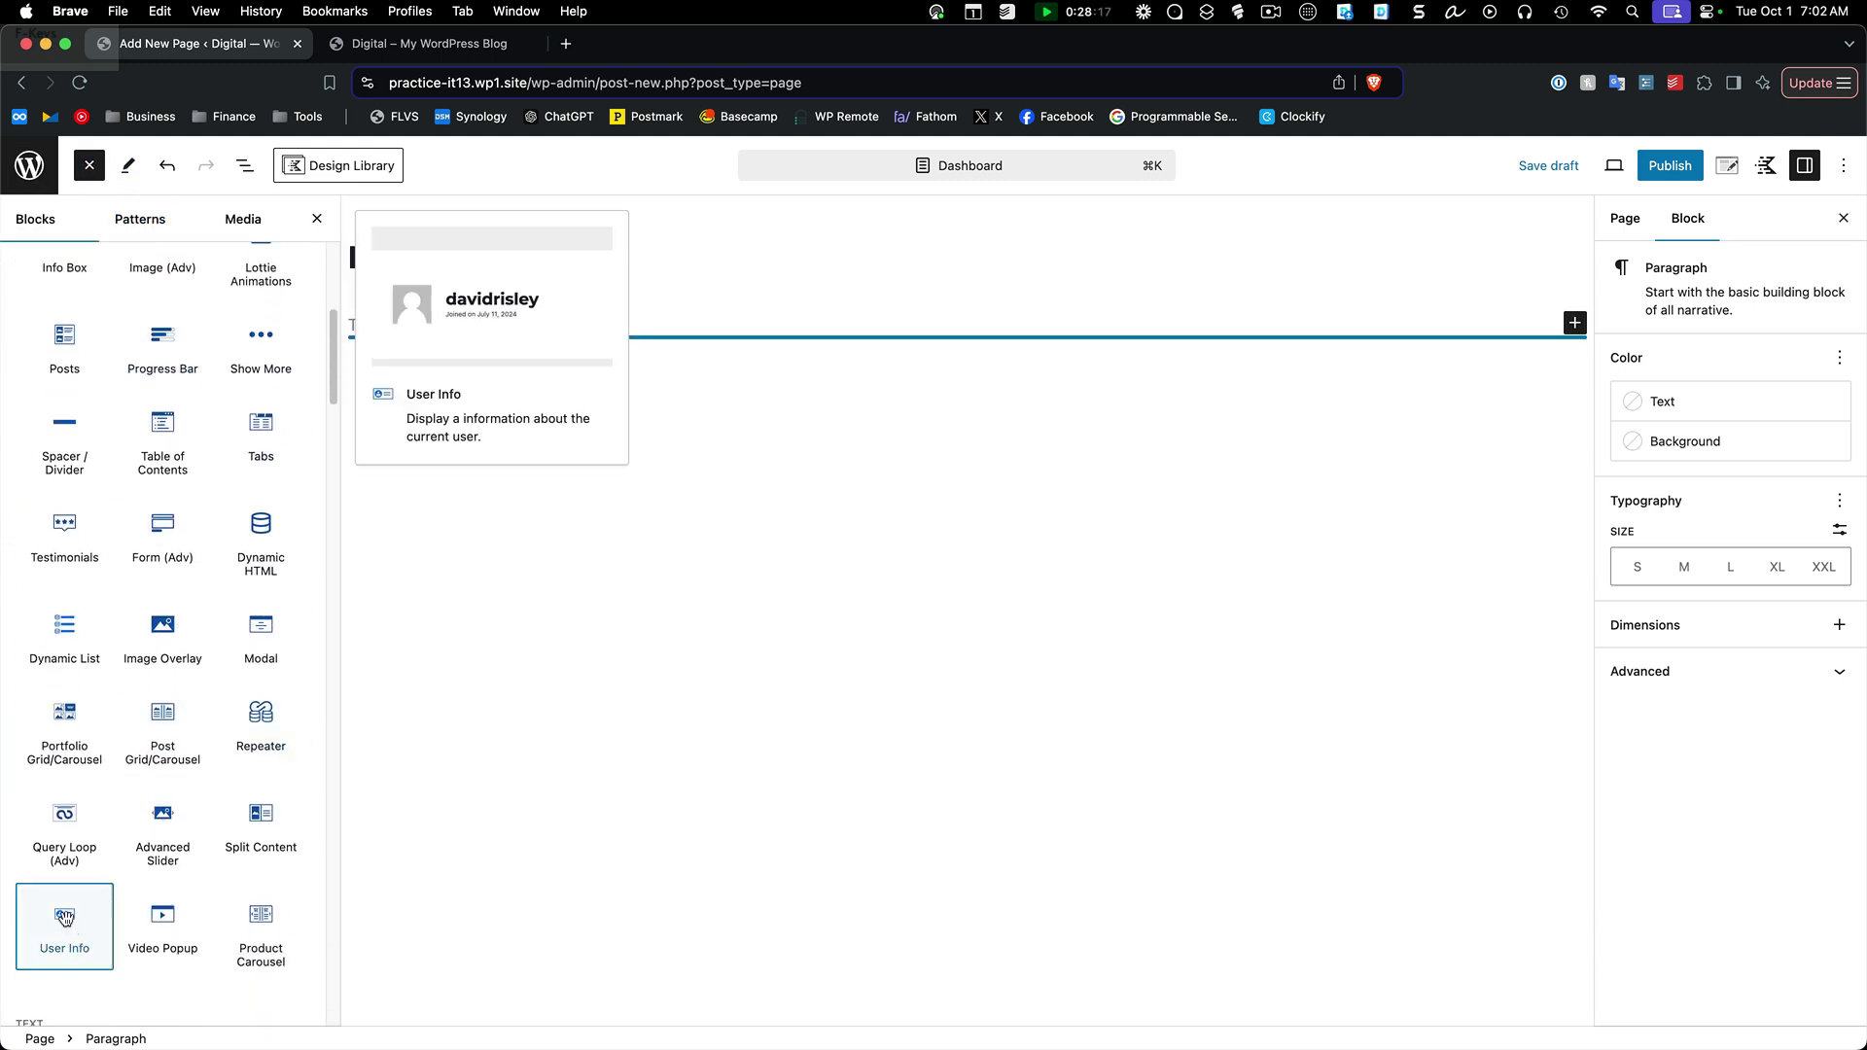
{"action": "left_click", "coordinate": [66, 922]}
{"action": "left_click", "coordinate": [574, 389]}
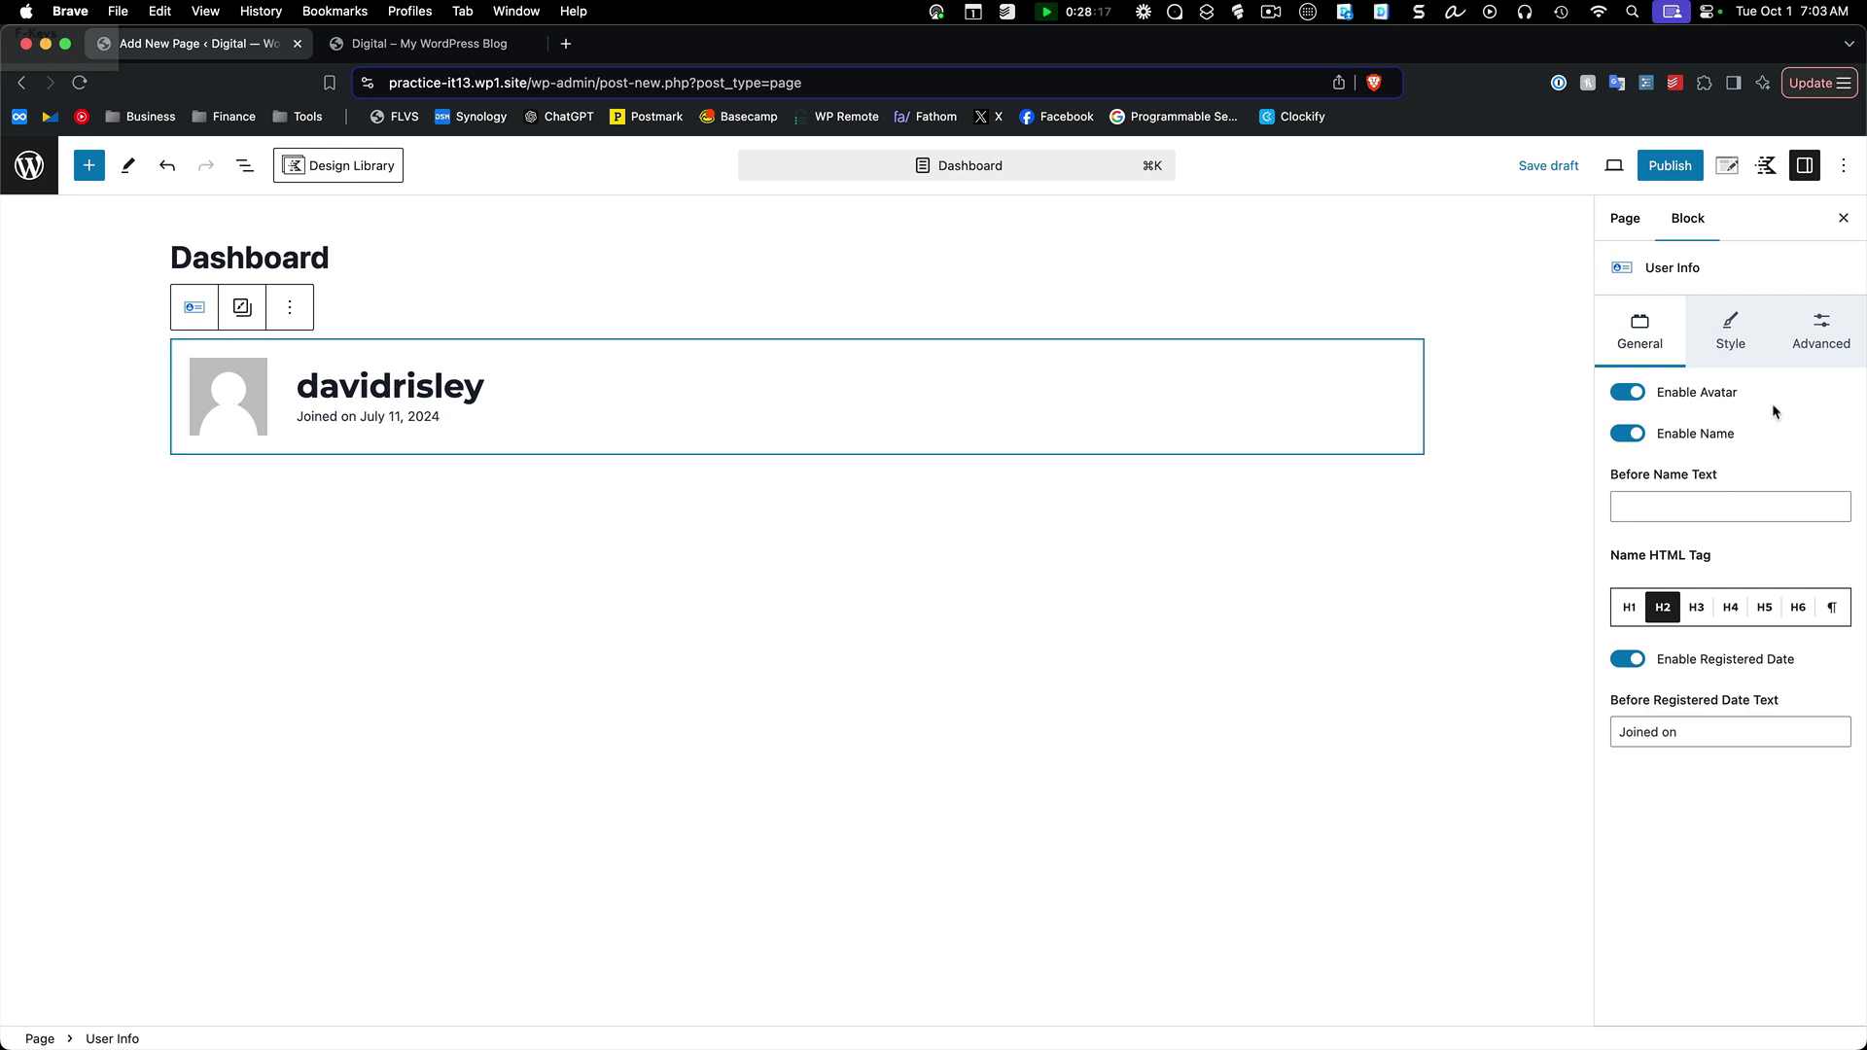
Step: Set the User Info block's Before Name Text to "Hi, " and start an empty paragraph below the block
{"action": "left_click", "coordinate": [1741, 508]}
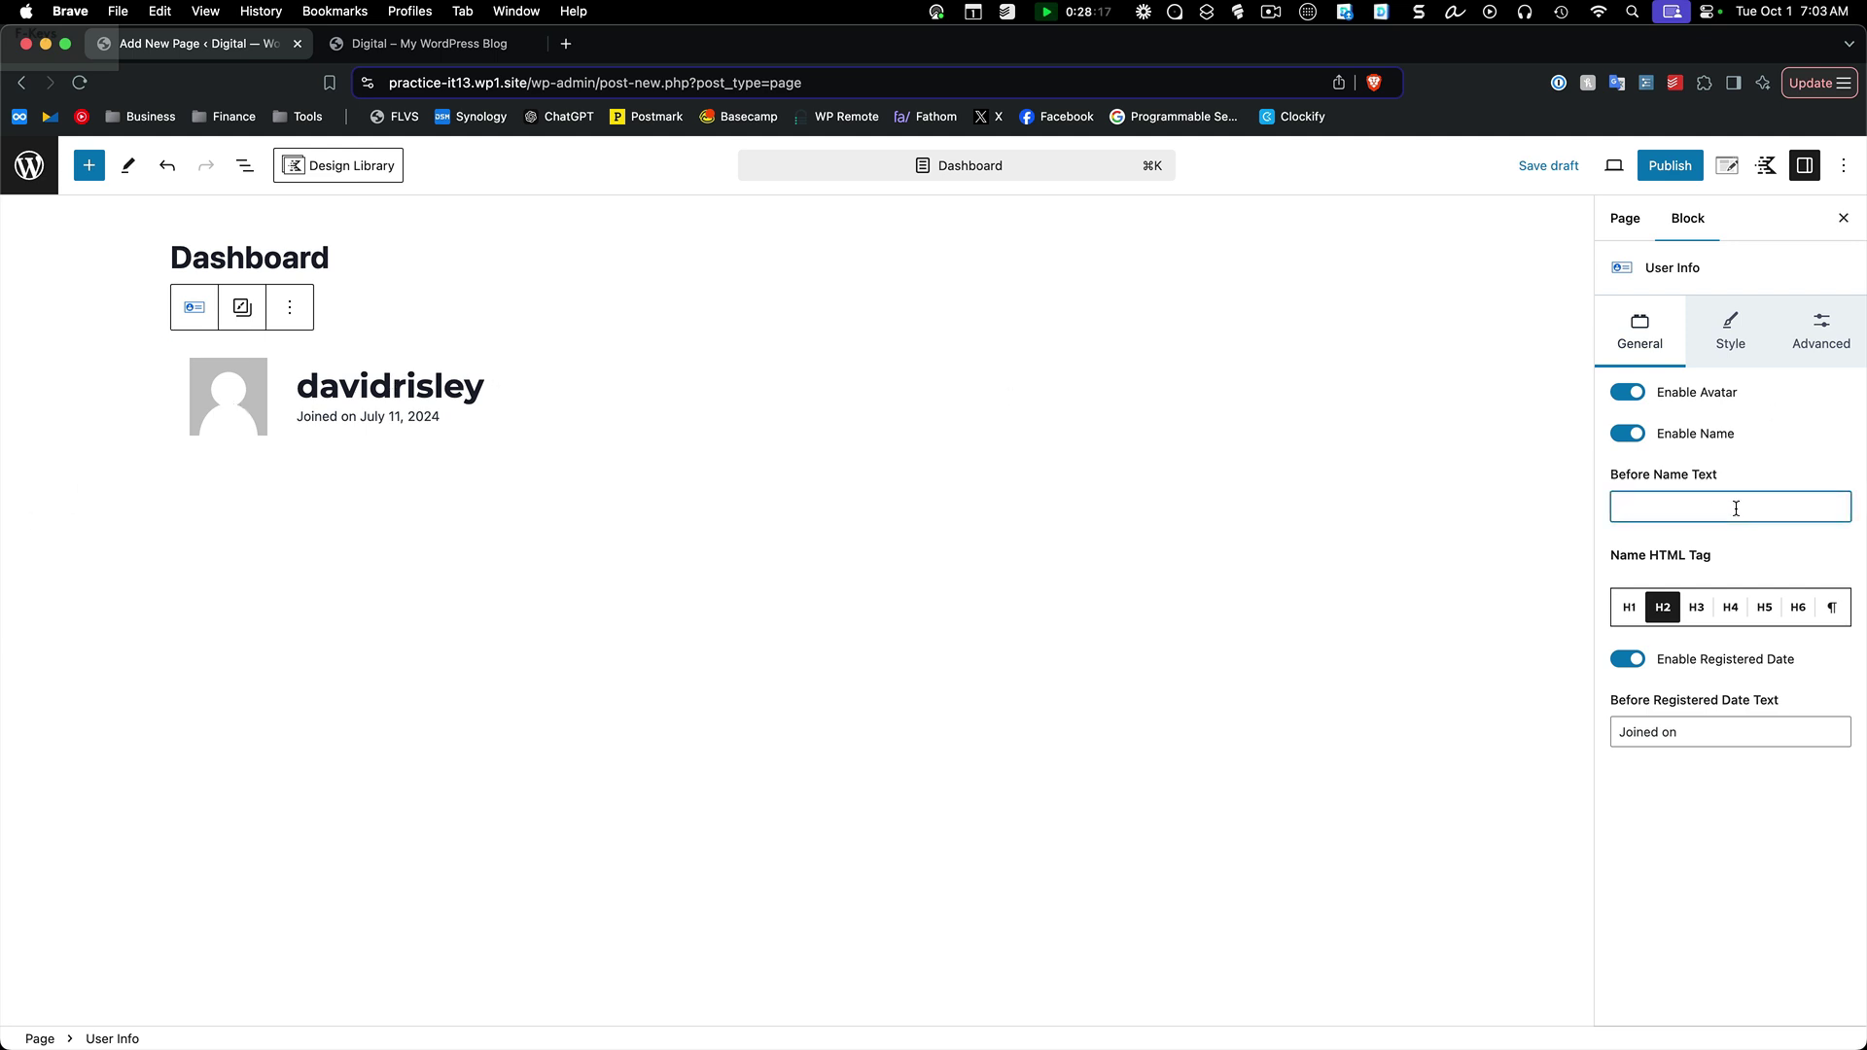
{"action": "type", "text": "Hi,"}
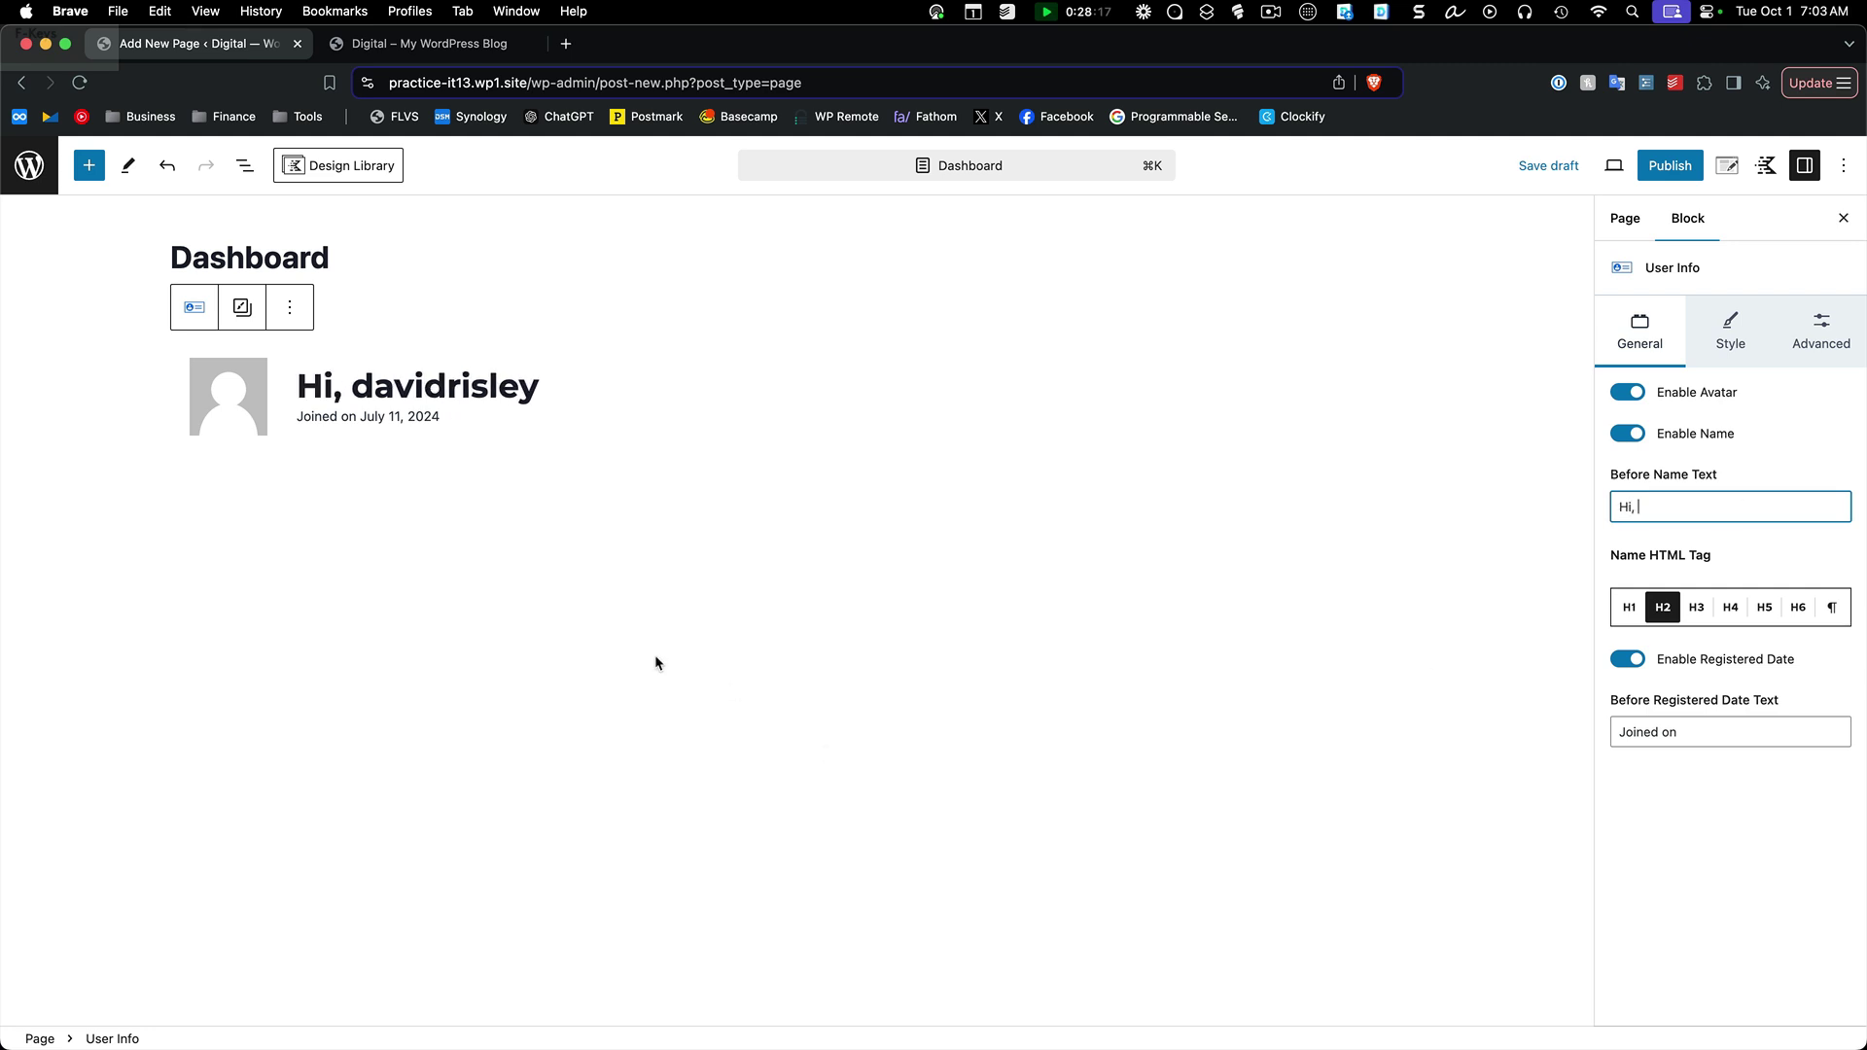
{"action": "left_click", "coordinate": [644, 554]}
Step: Add an Info Box block below the user info and apply the layout preset with the icon beside left-aligned text
{"action": "left_click", "coordinate": [242, 169]}
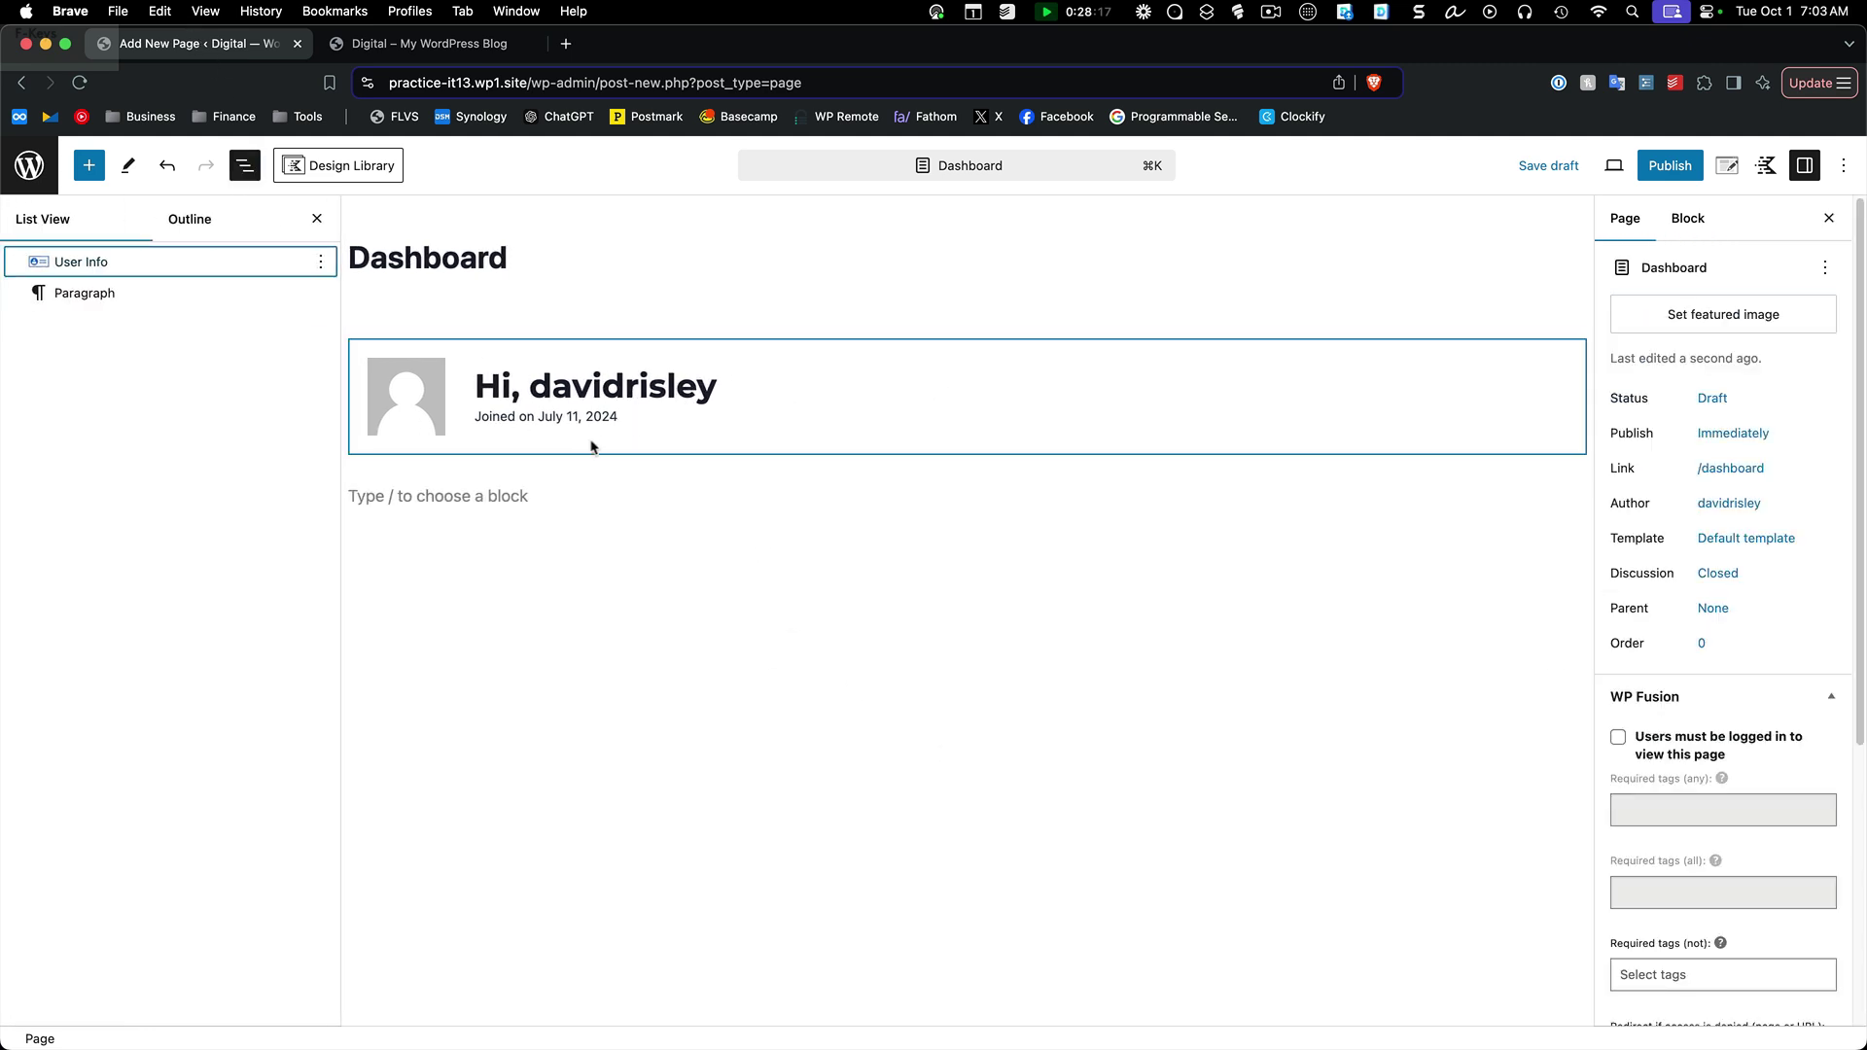
{"action": "left_click", "coordinate": [554, 494]}
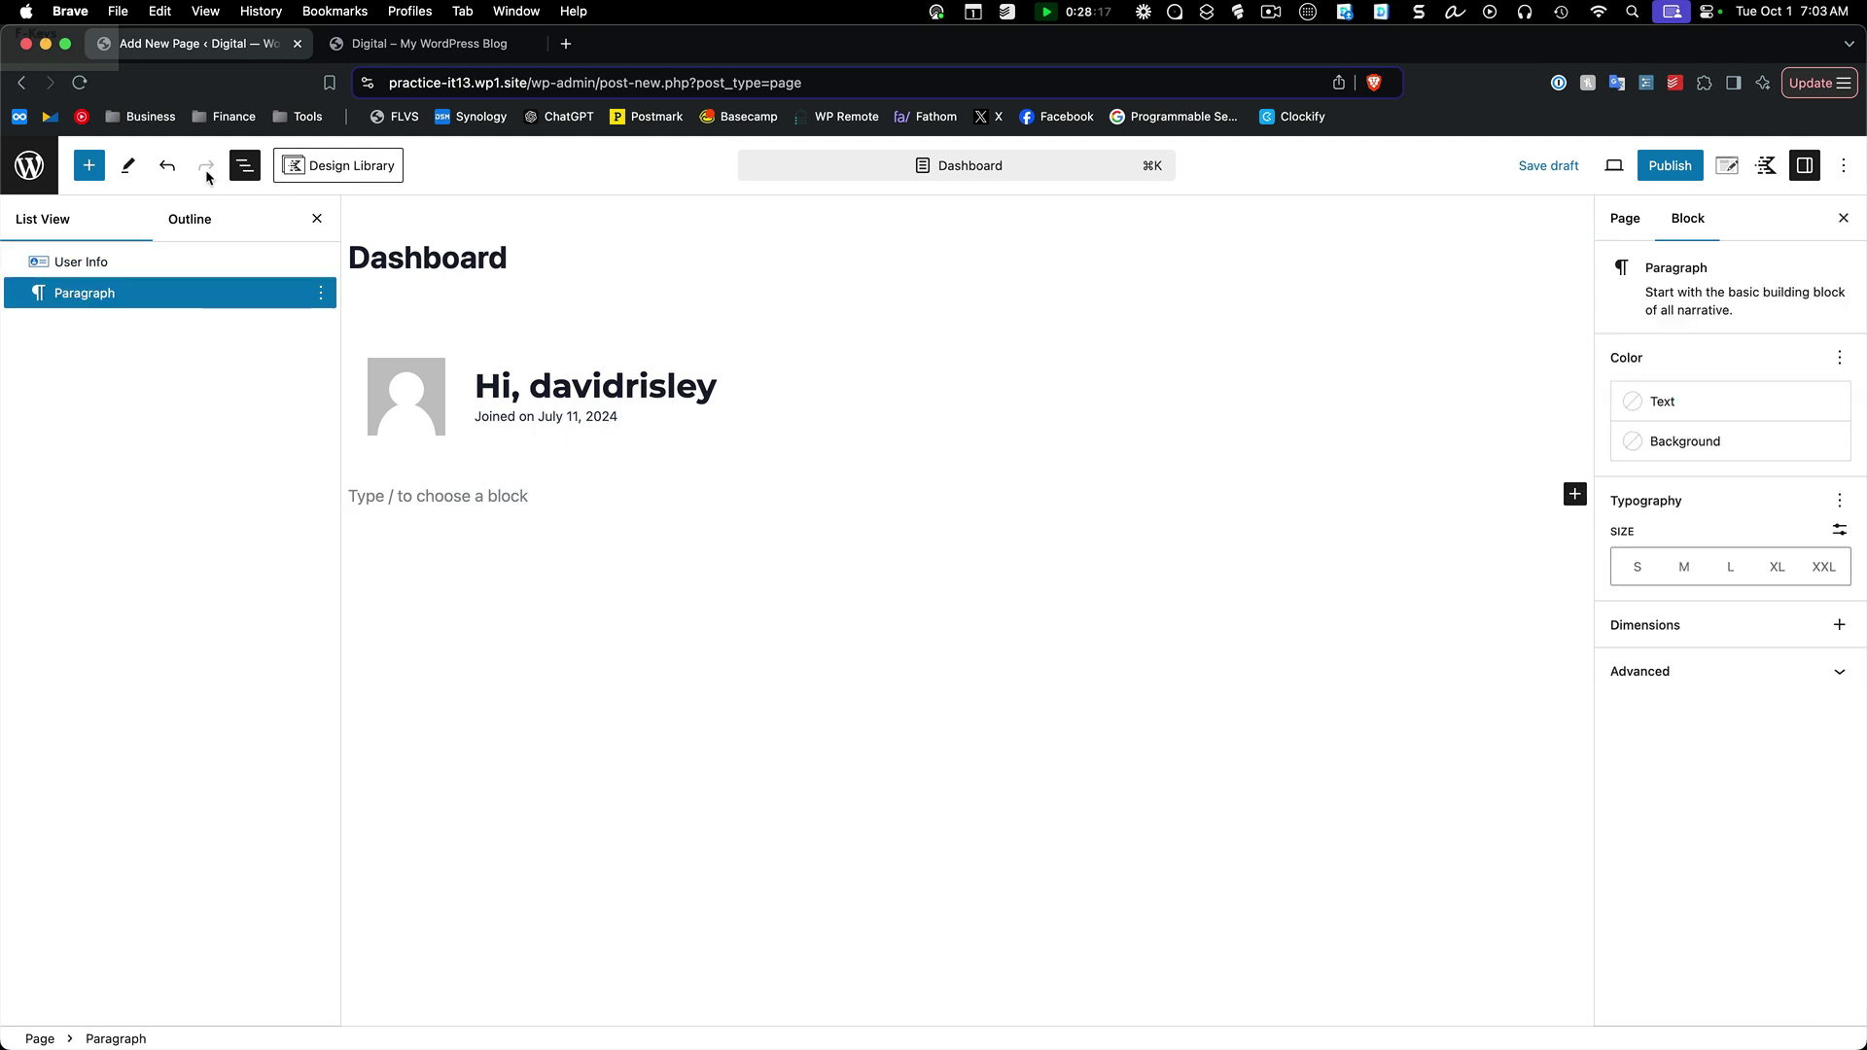
{"action": "left_click", "coordinate": [88, 166]}
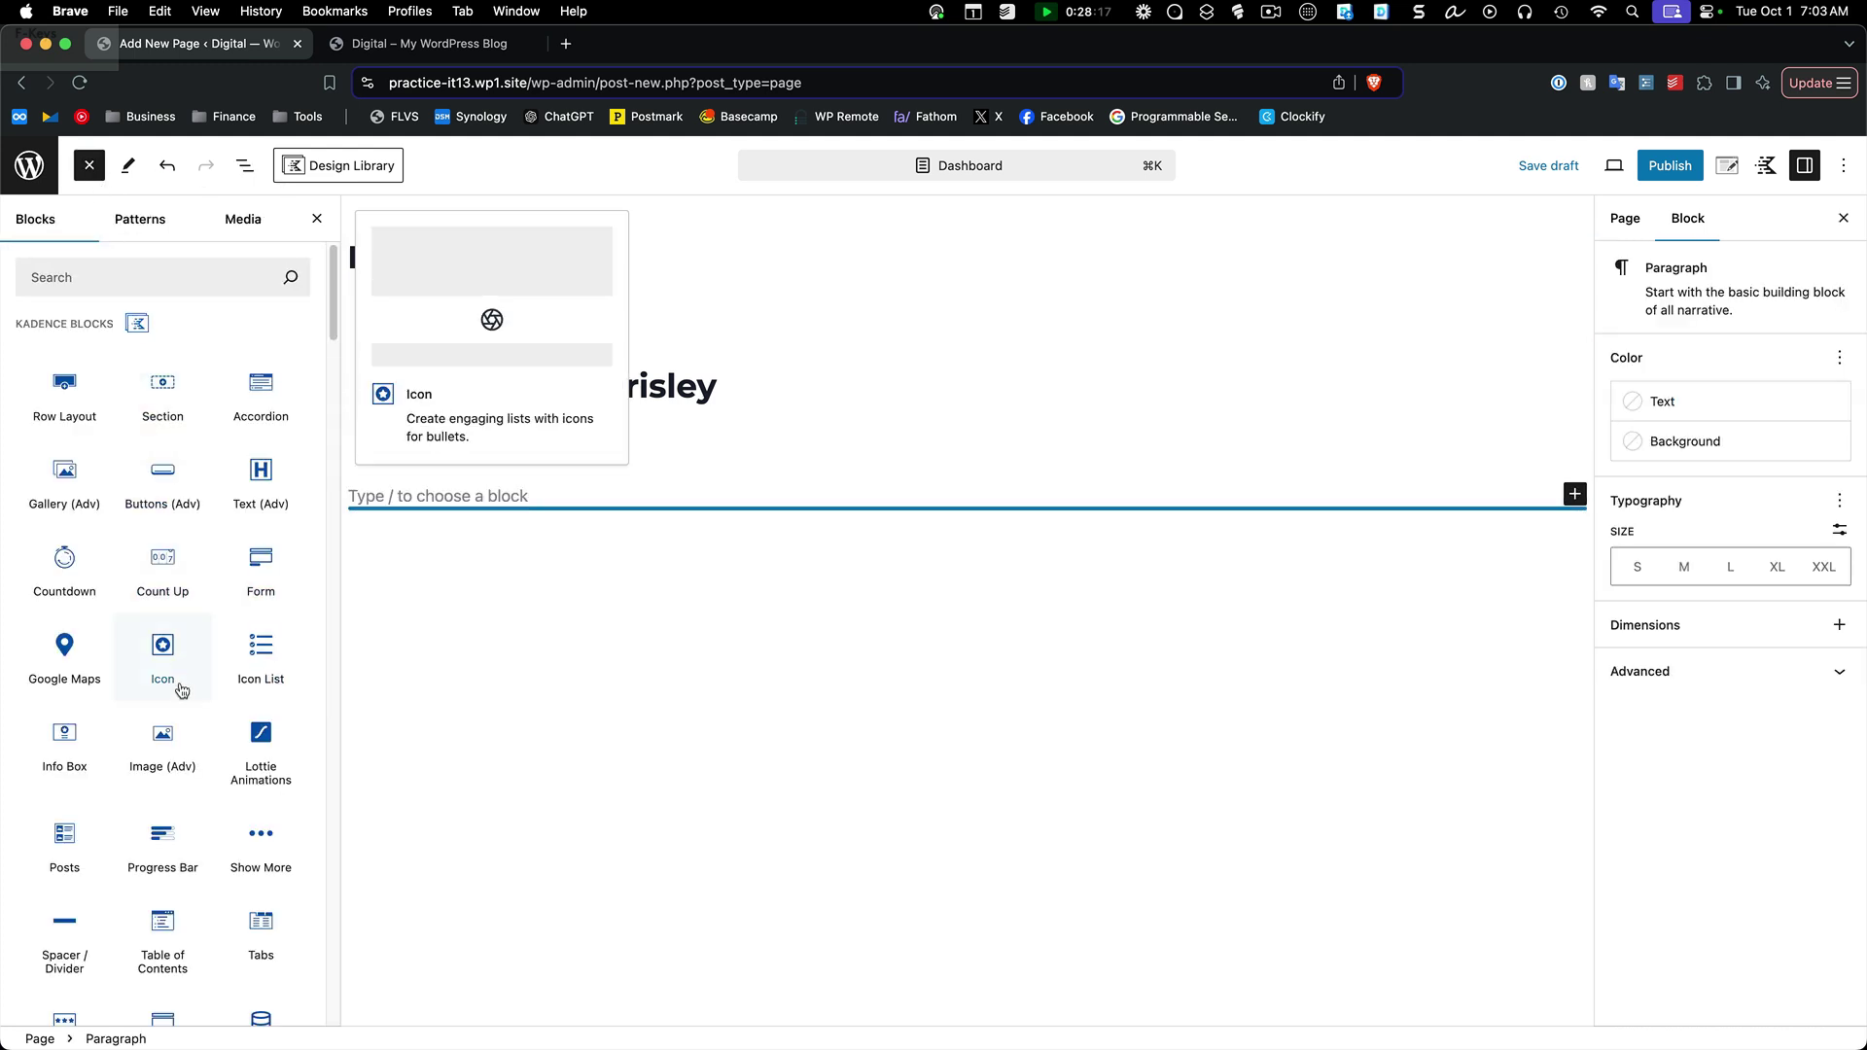
{"action": "left_click", "coordinate": [64, 744]}
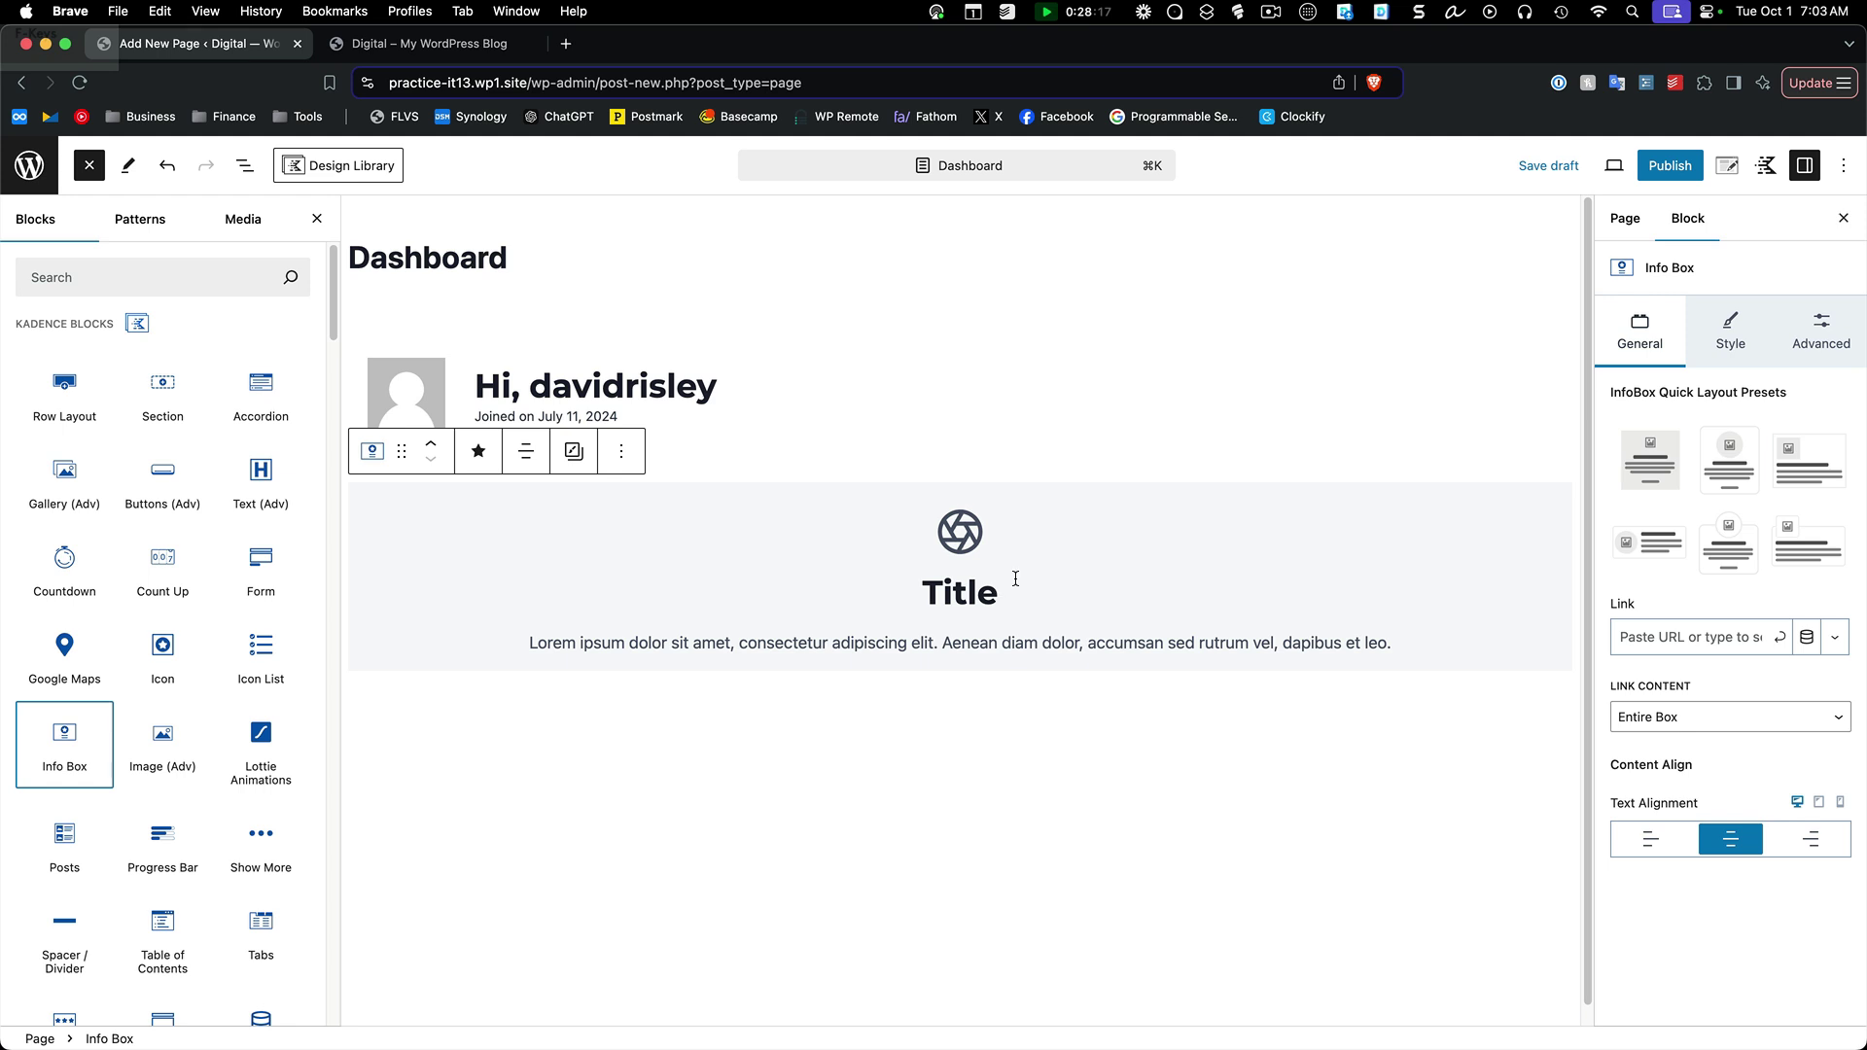
{"action": "left_click", "coordinate": [1656, 554]}
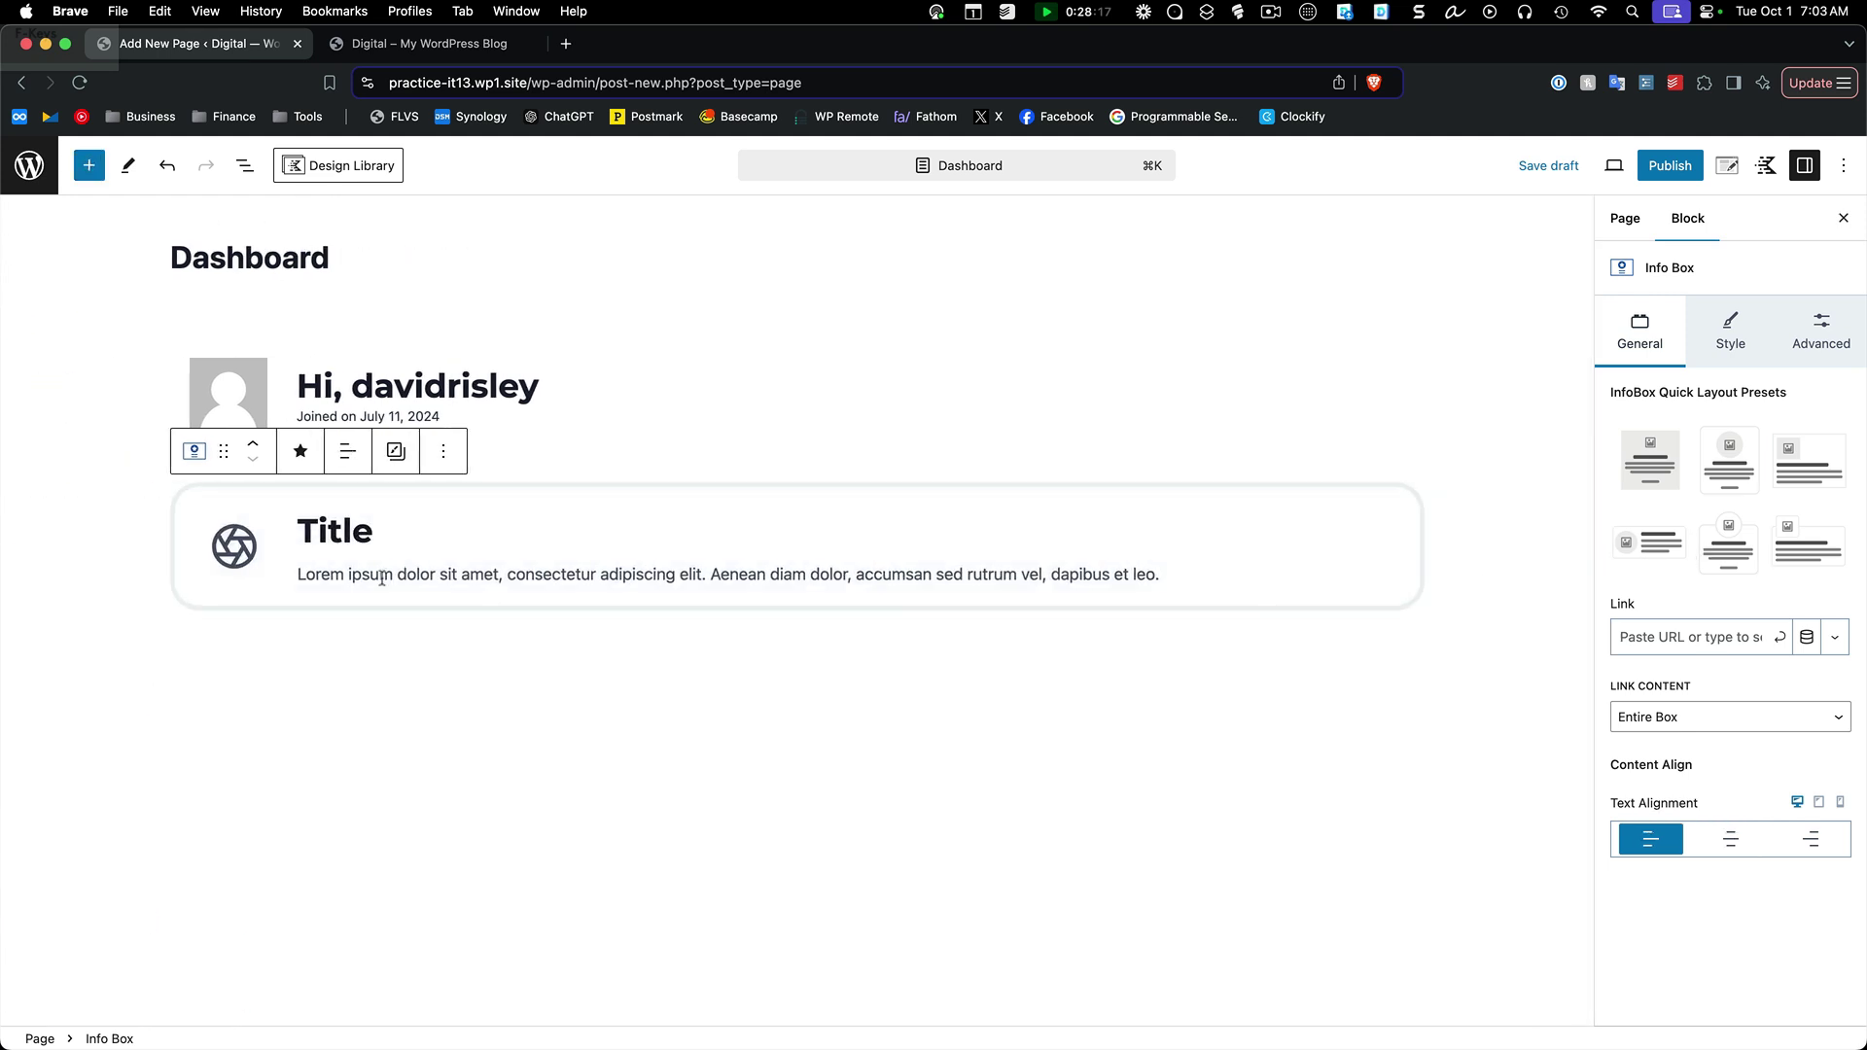
Step: Replace the info box's placeholder title with "Course Library"
{"action": "double_click", "coordinate": [345, 537]}
{"action": "type", "text": "Course Librsry"}
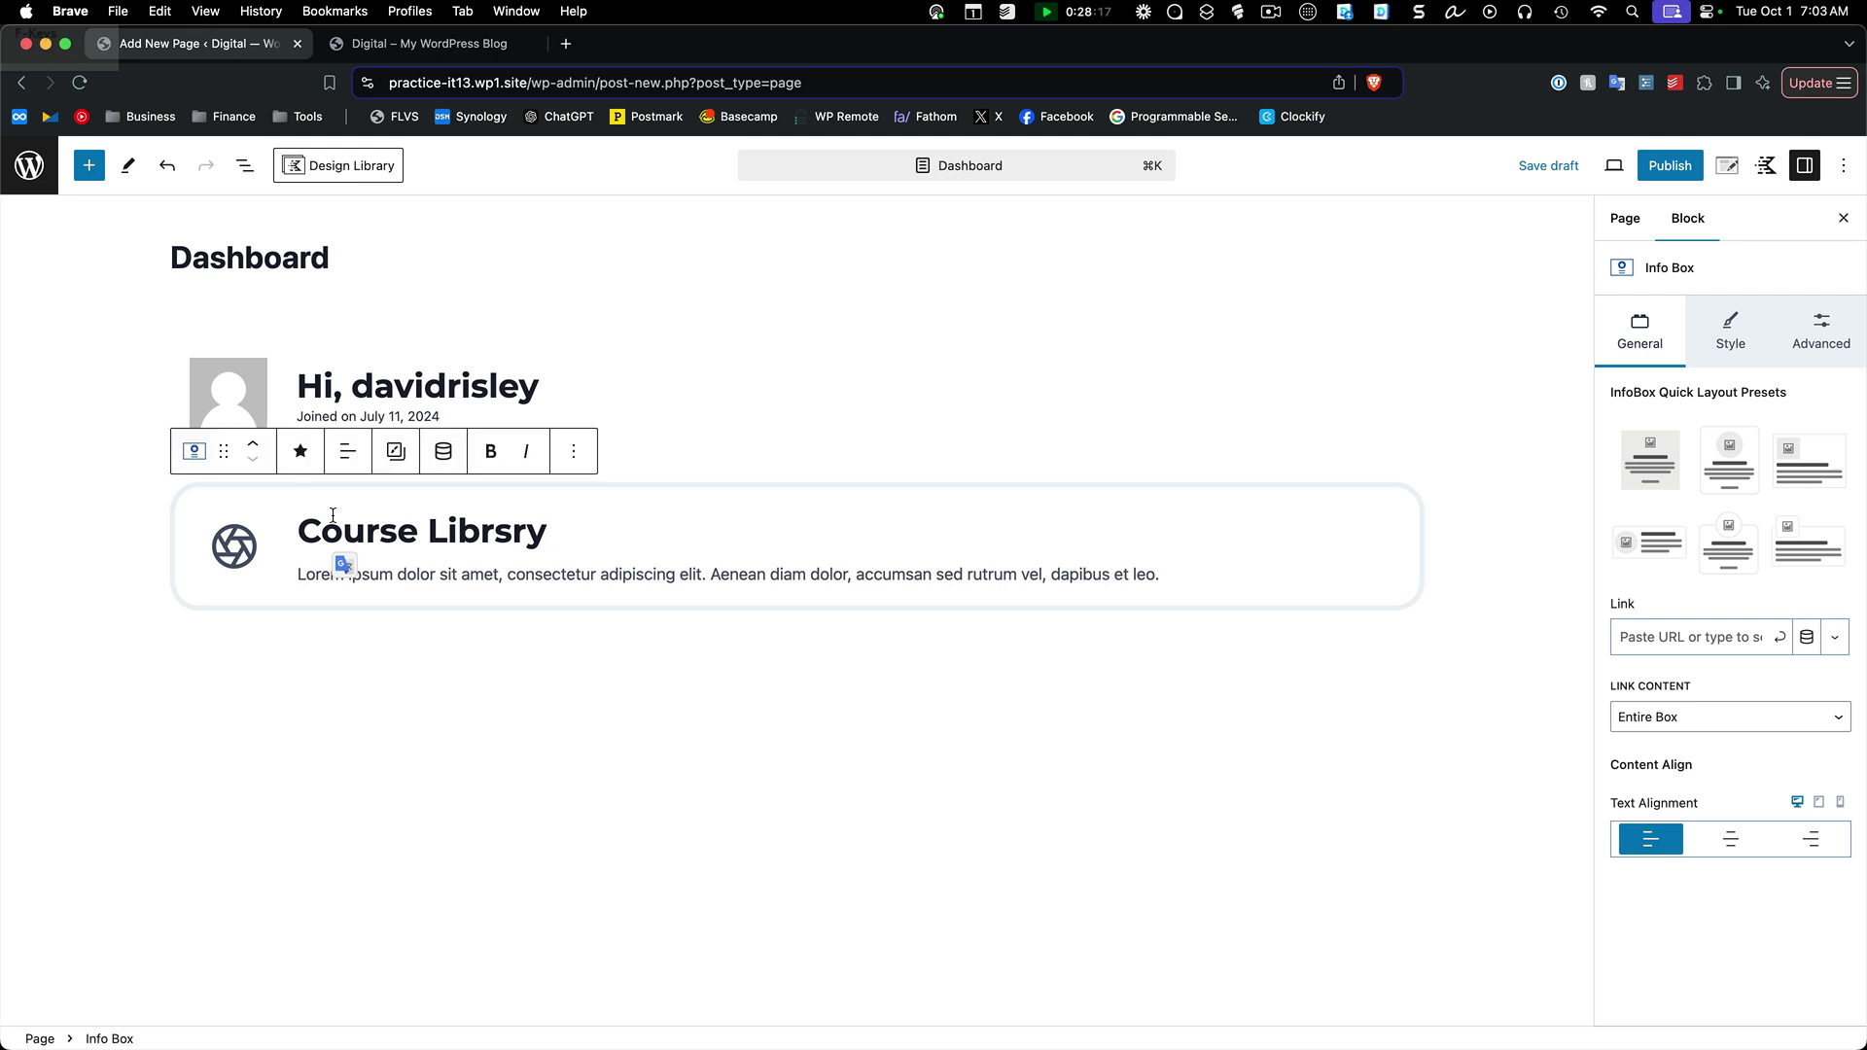
{"action": "key", "text": "BackSpace"}
{"action": "key", "text": "BackSpace"}
{"action": "key", "text": "BackSpace"}
{"action": "type", "text": "ary"}
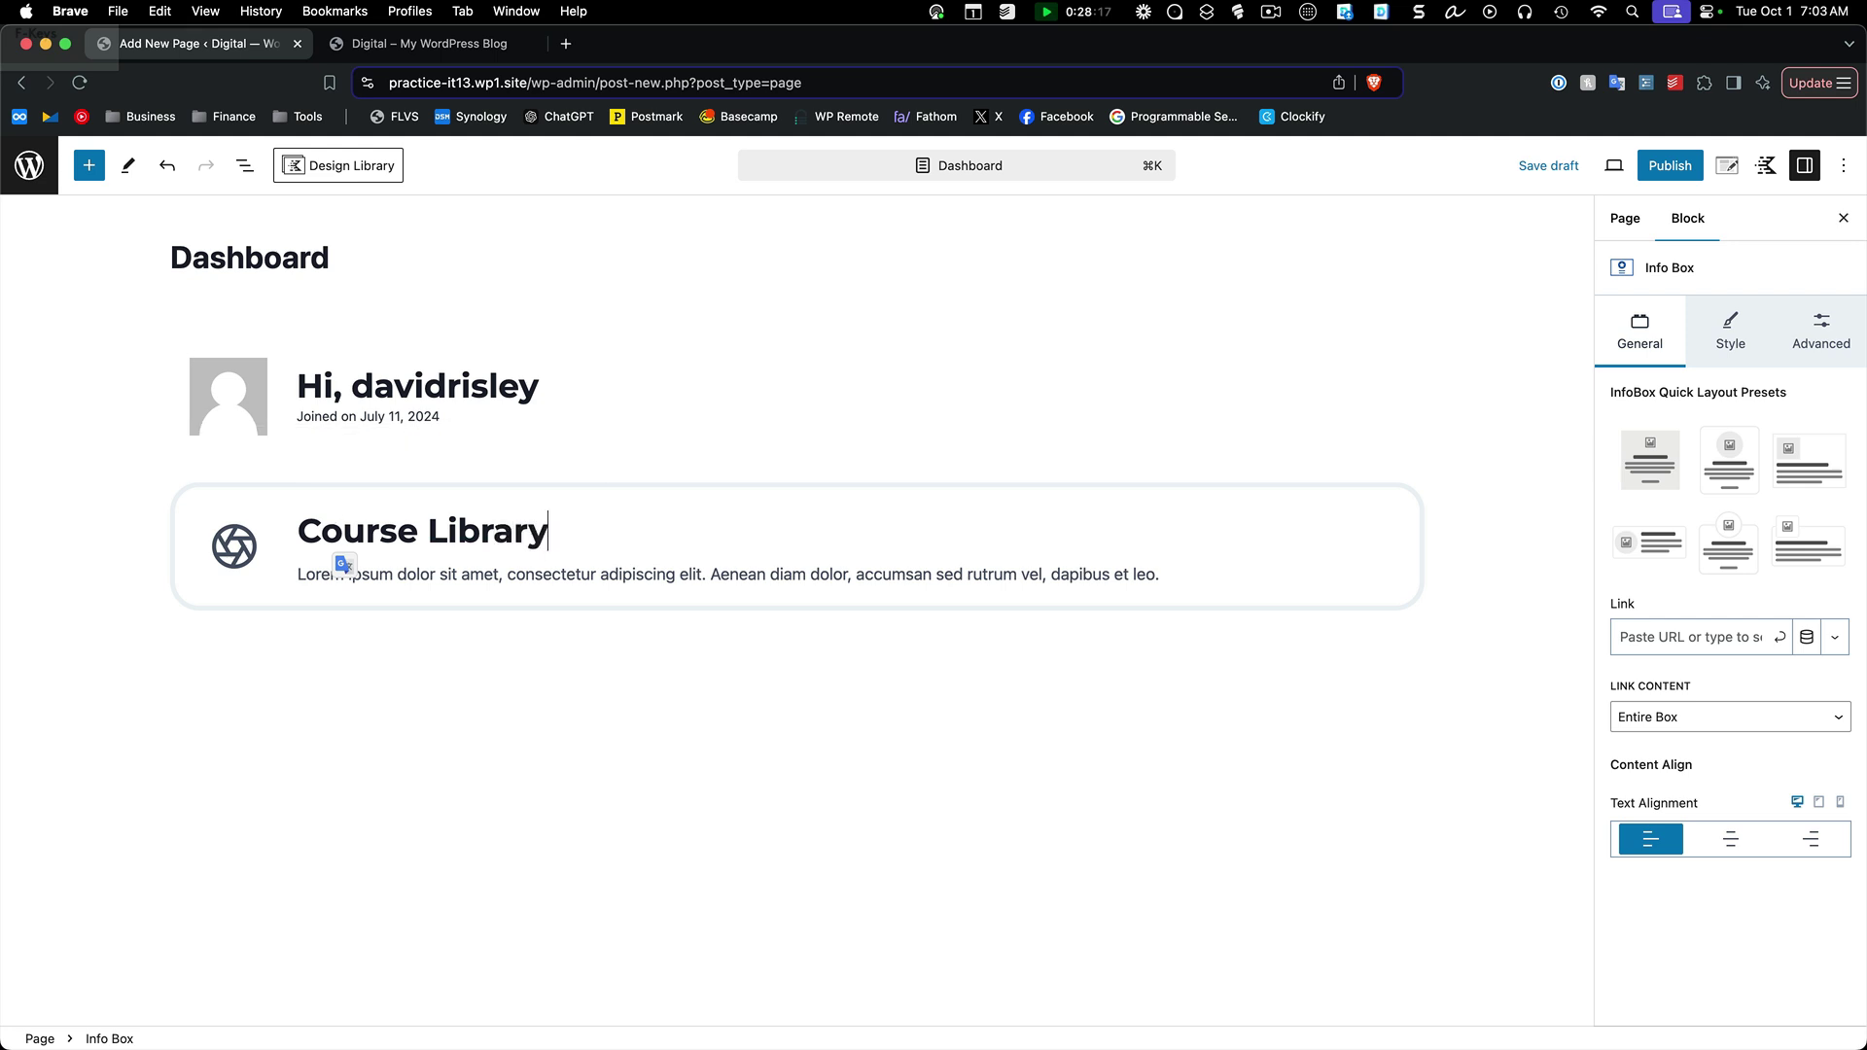
Step: Replace the info box's placeholder description with "View our library of awesome courses"
{"action": "left_click", "coordinate": [572, 570]}
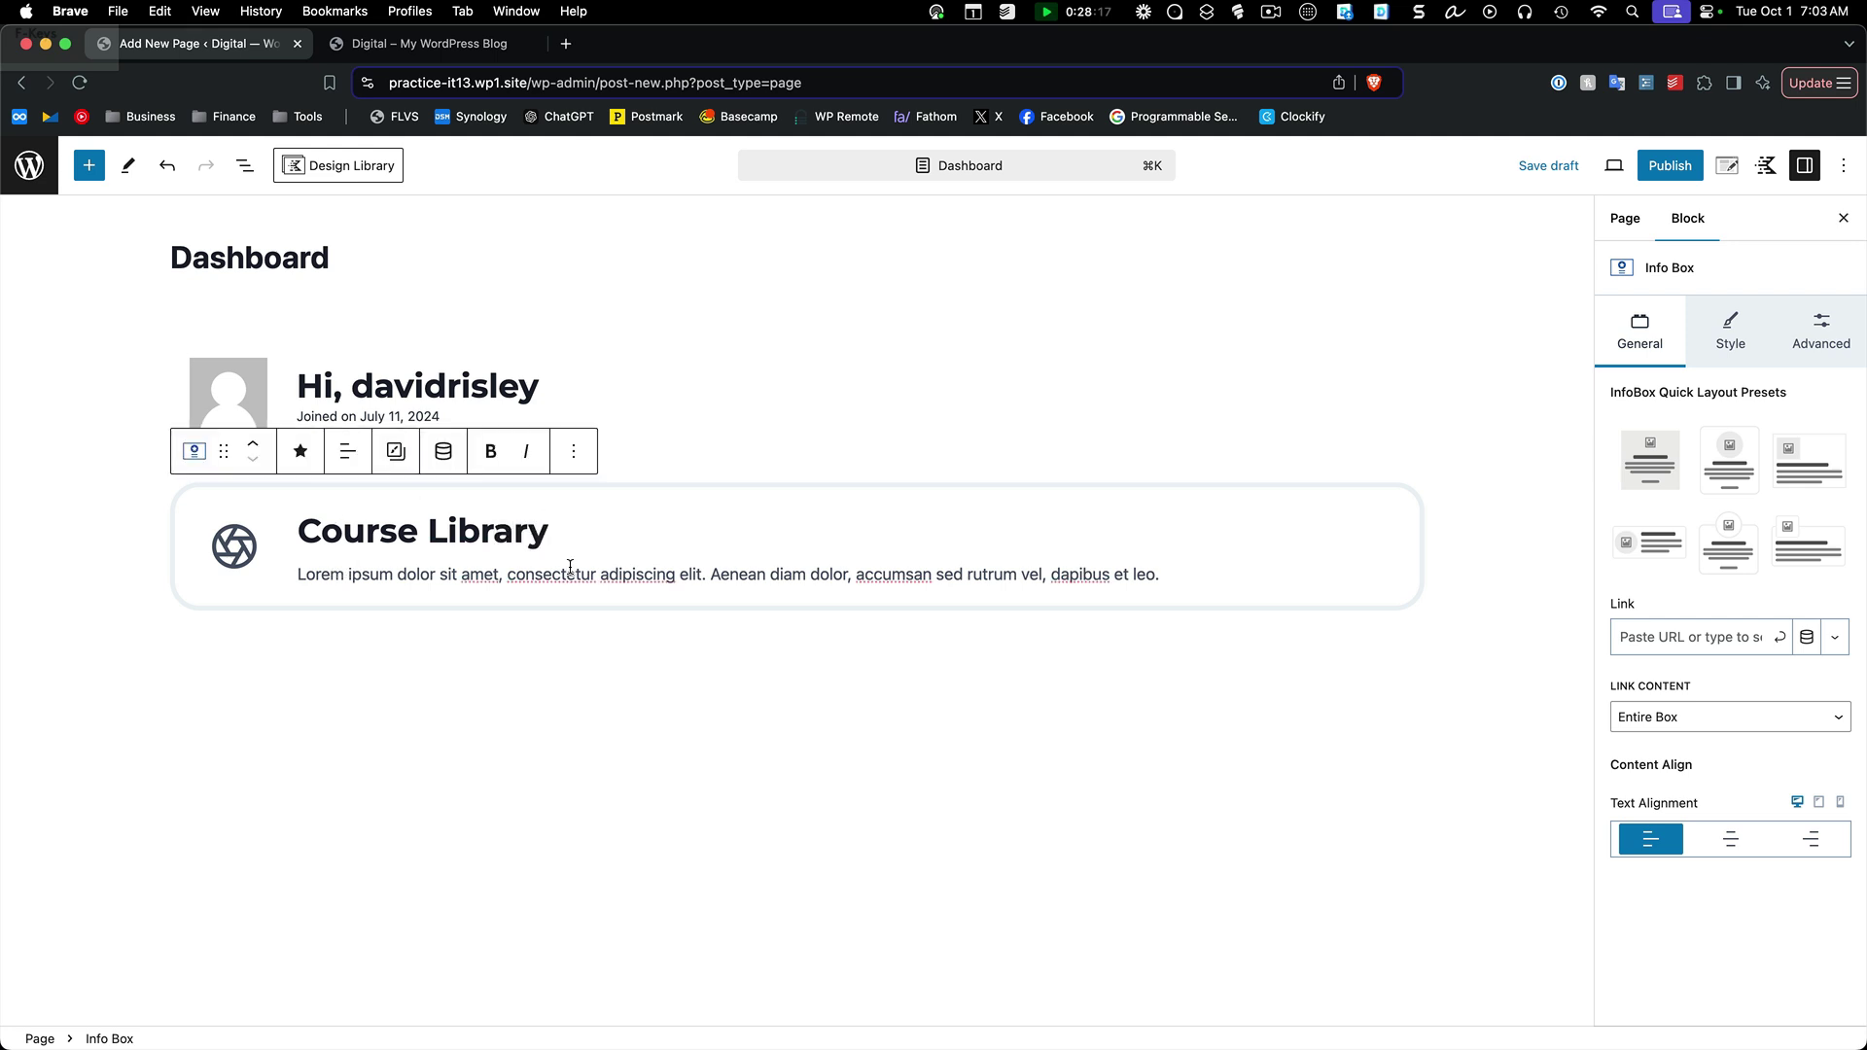
{"action": "triple_click", "coordinate": [571, 567]}
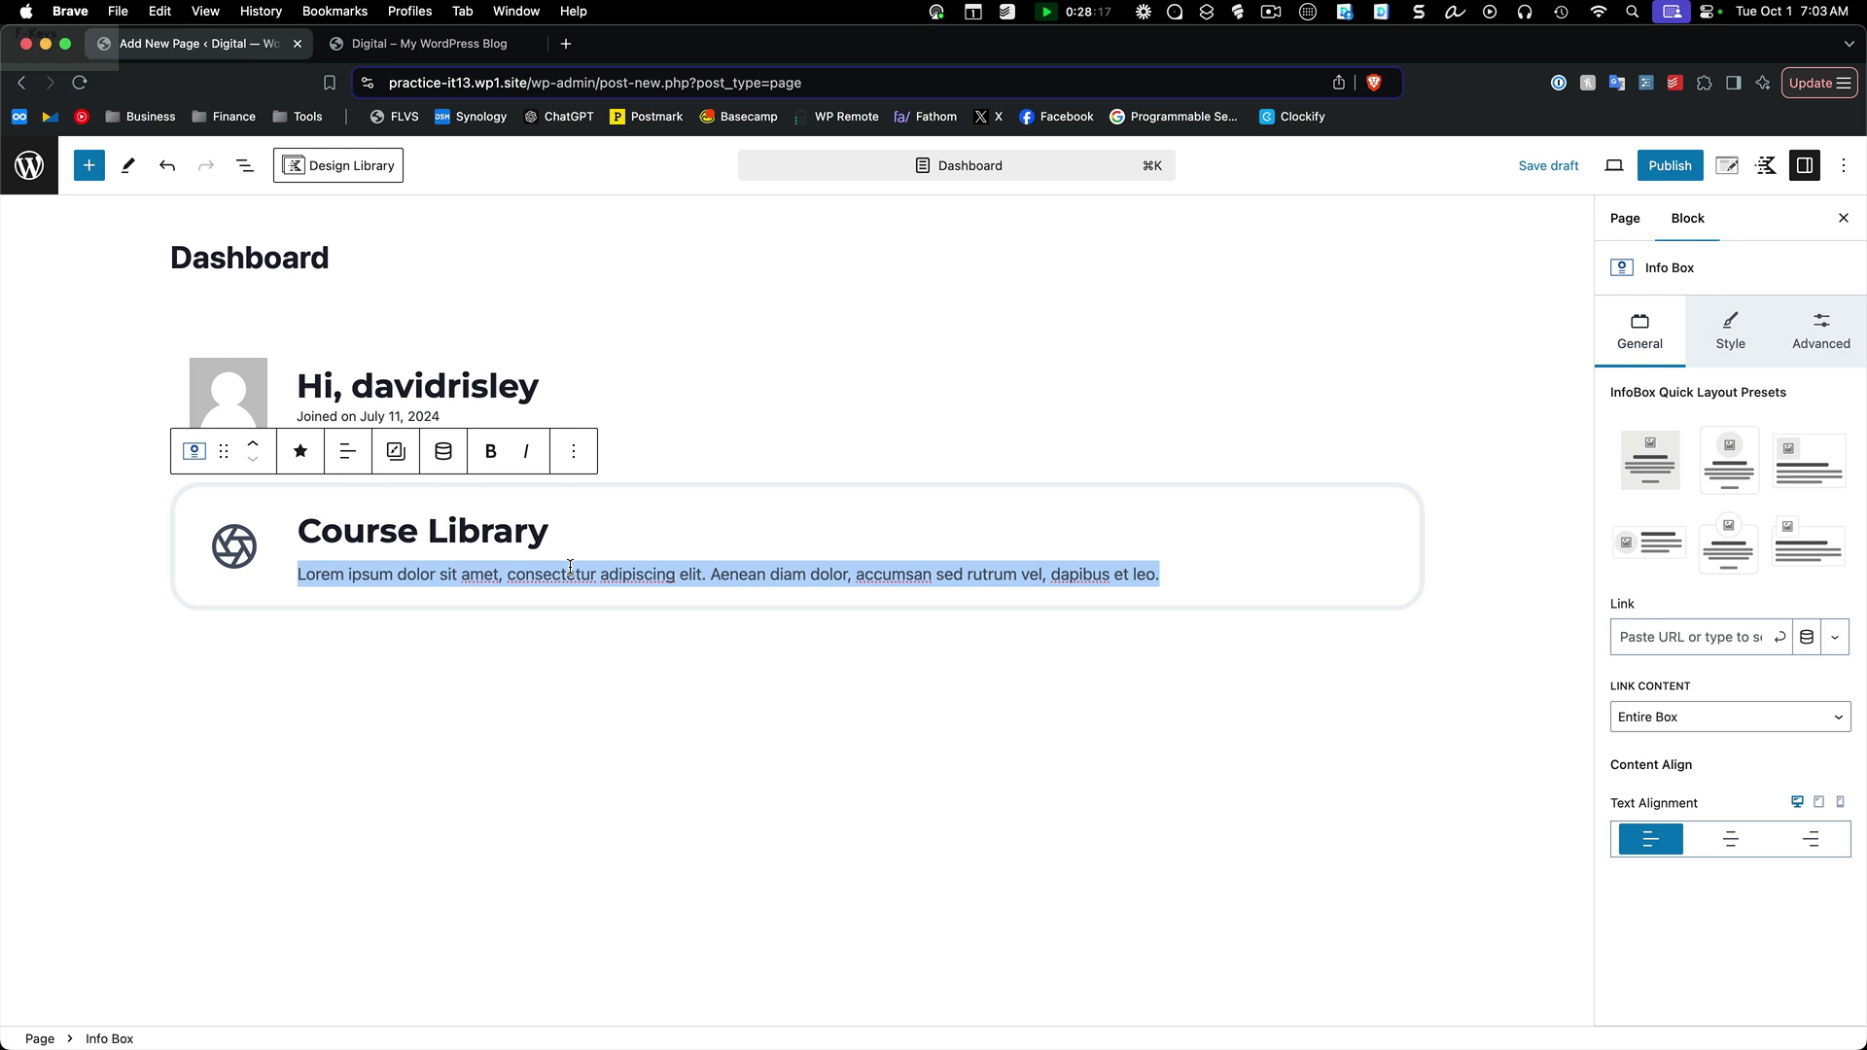
{"action": "type", "text": "View ou"}
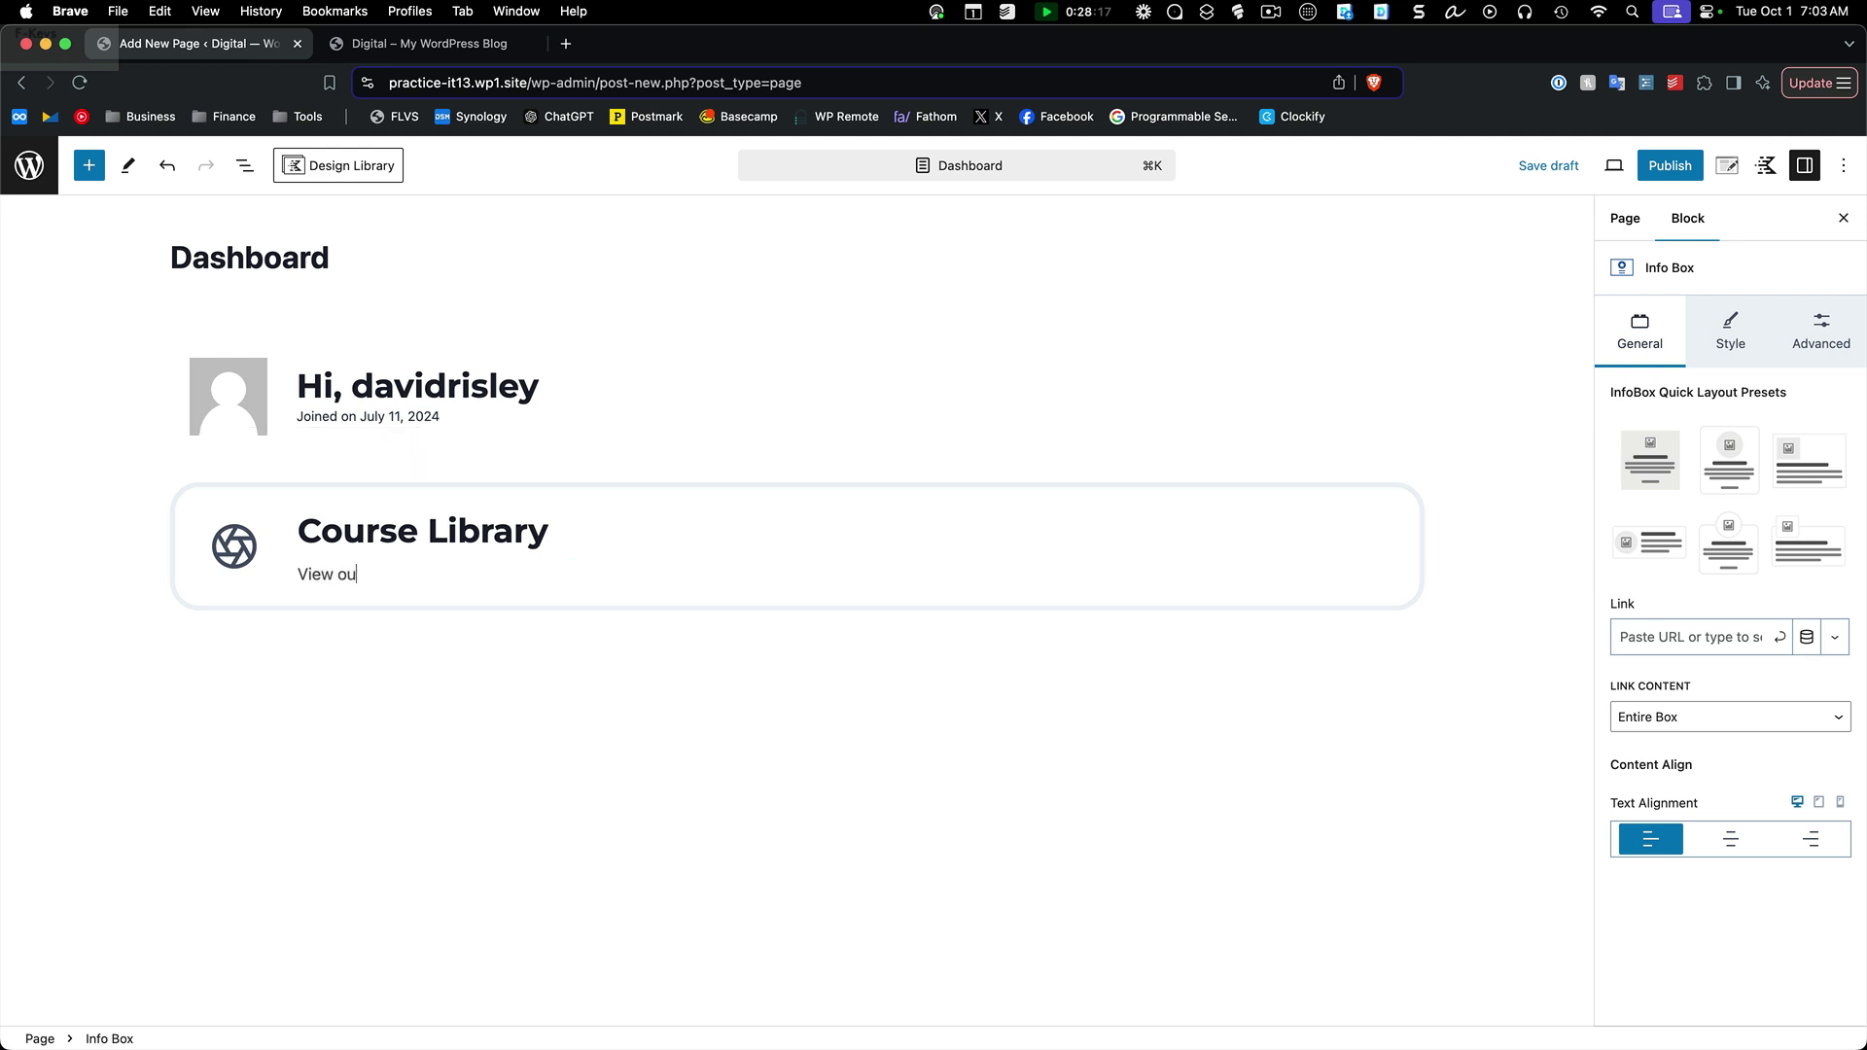
{"action": "type", "text": "r library of awesome courses"}
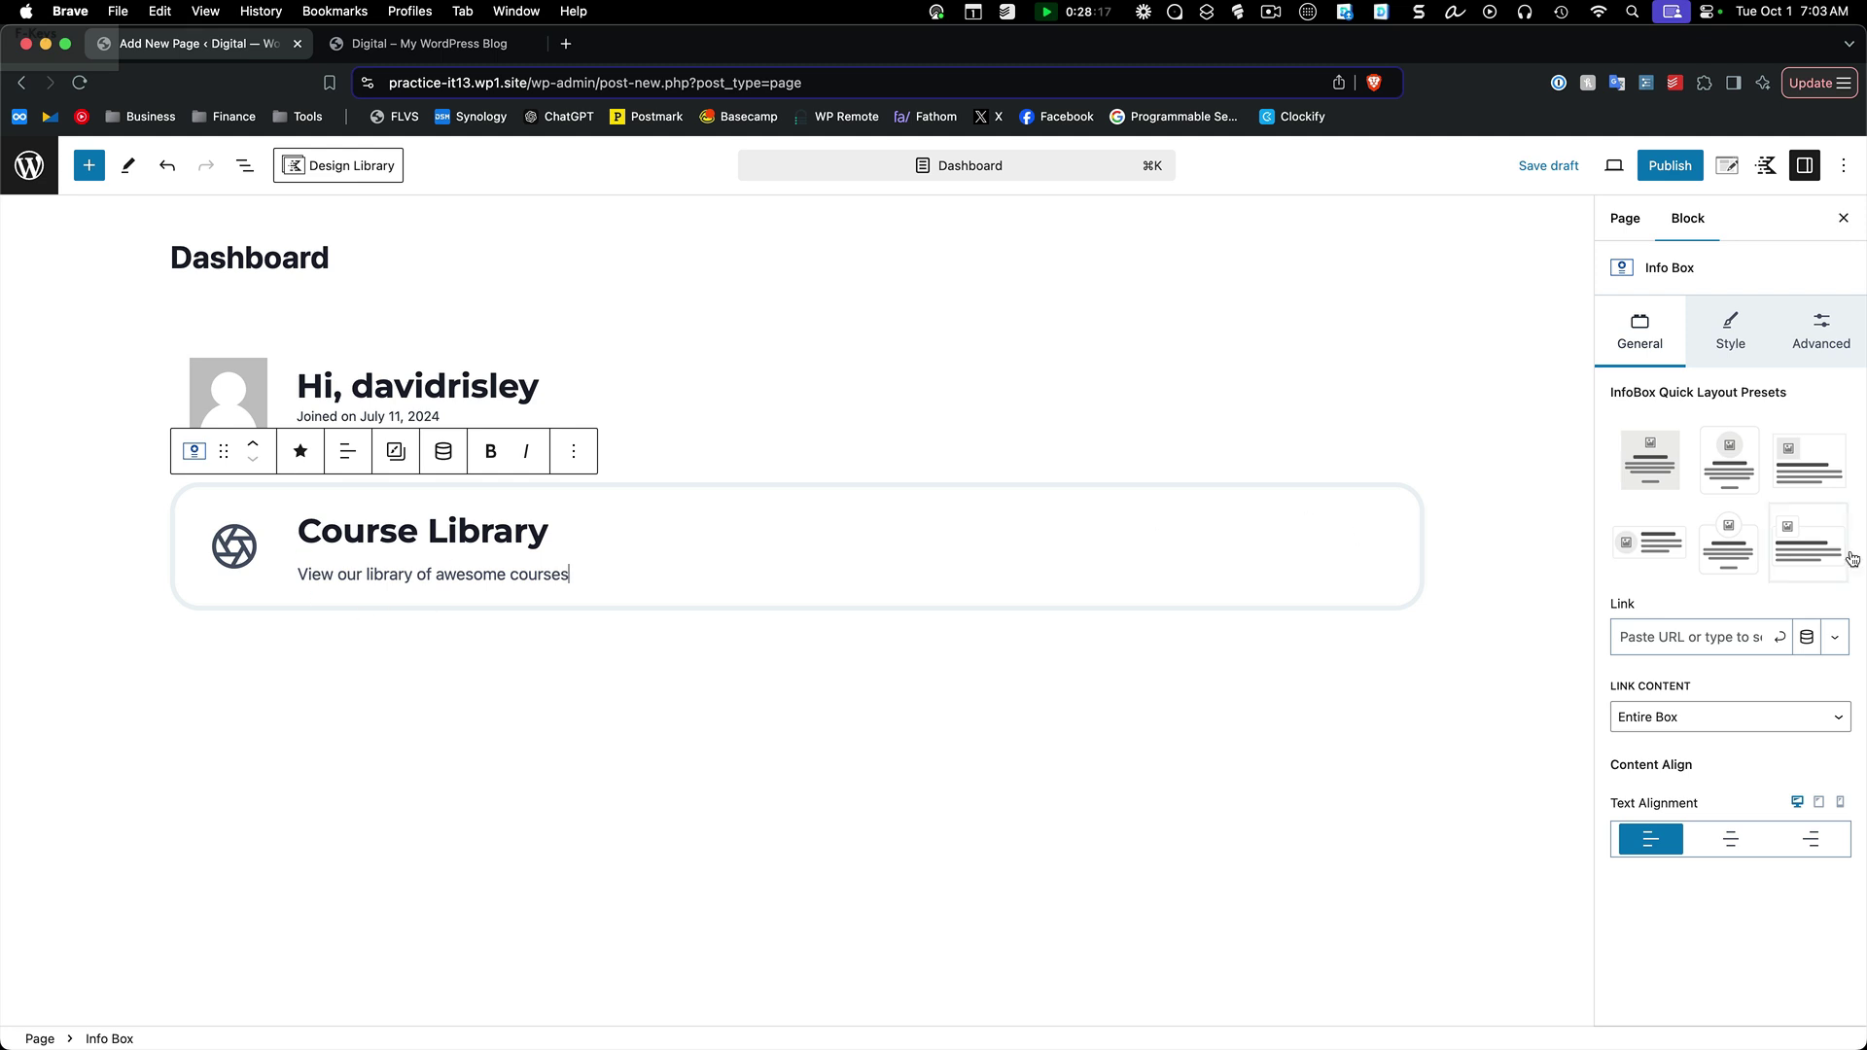
Step: Change the info box's icon to the solid graduate figure, searching the icons for "grad", and deselect the block
{"action": "left_click", "coordinate": [1723, 348]}
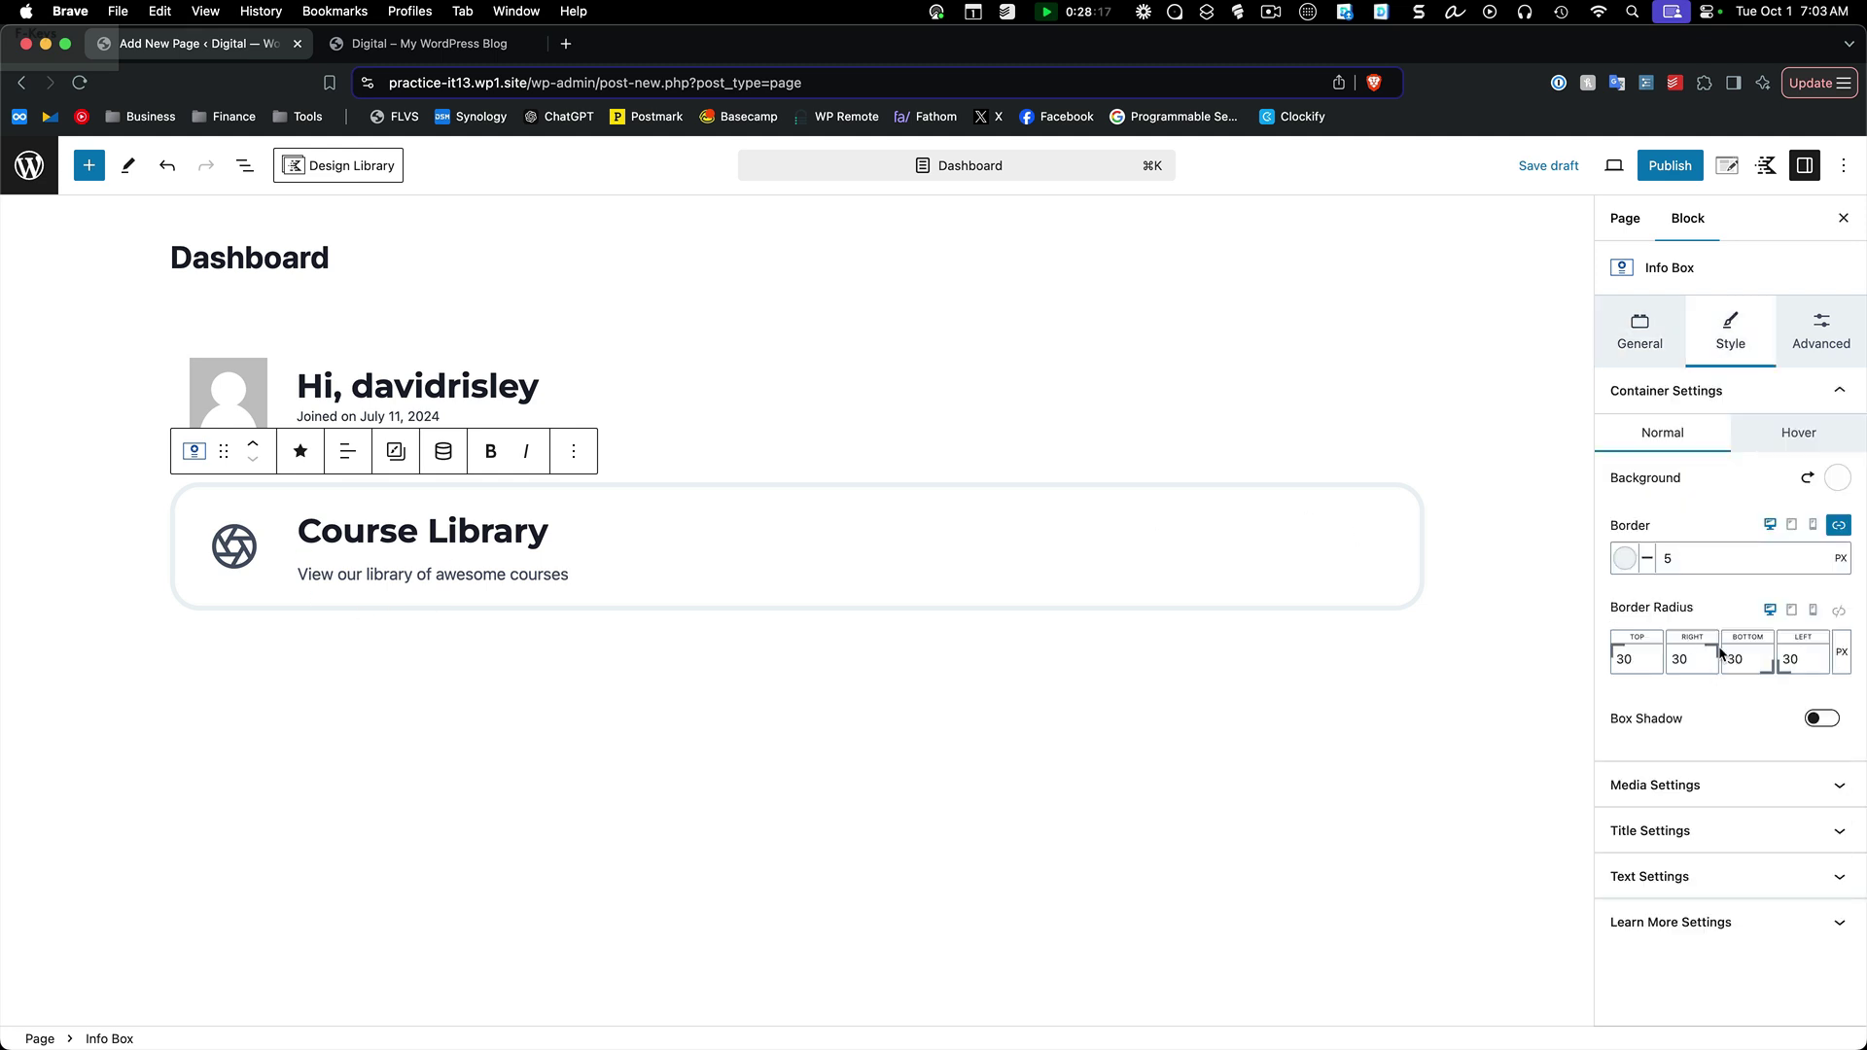
{"action": "left_click", "coordinate": [1673, 785]}
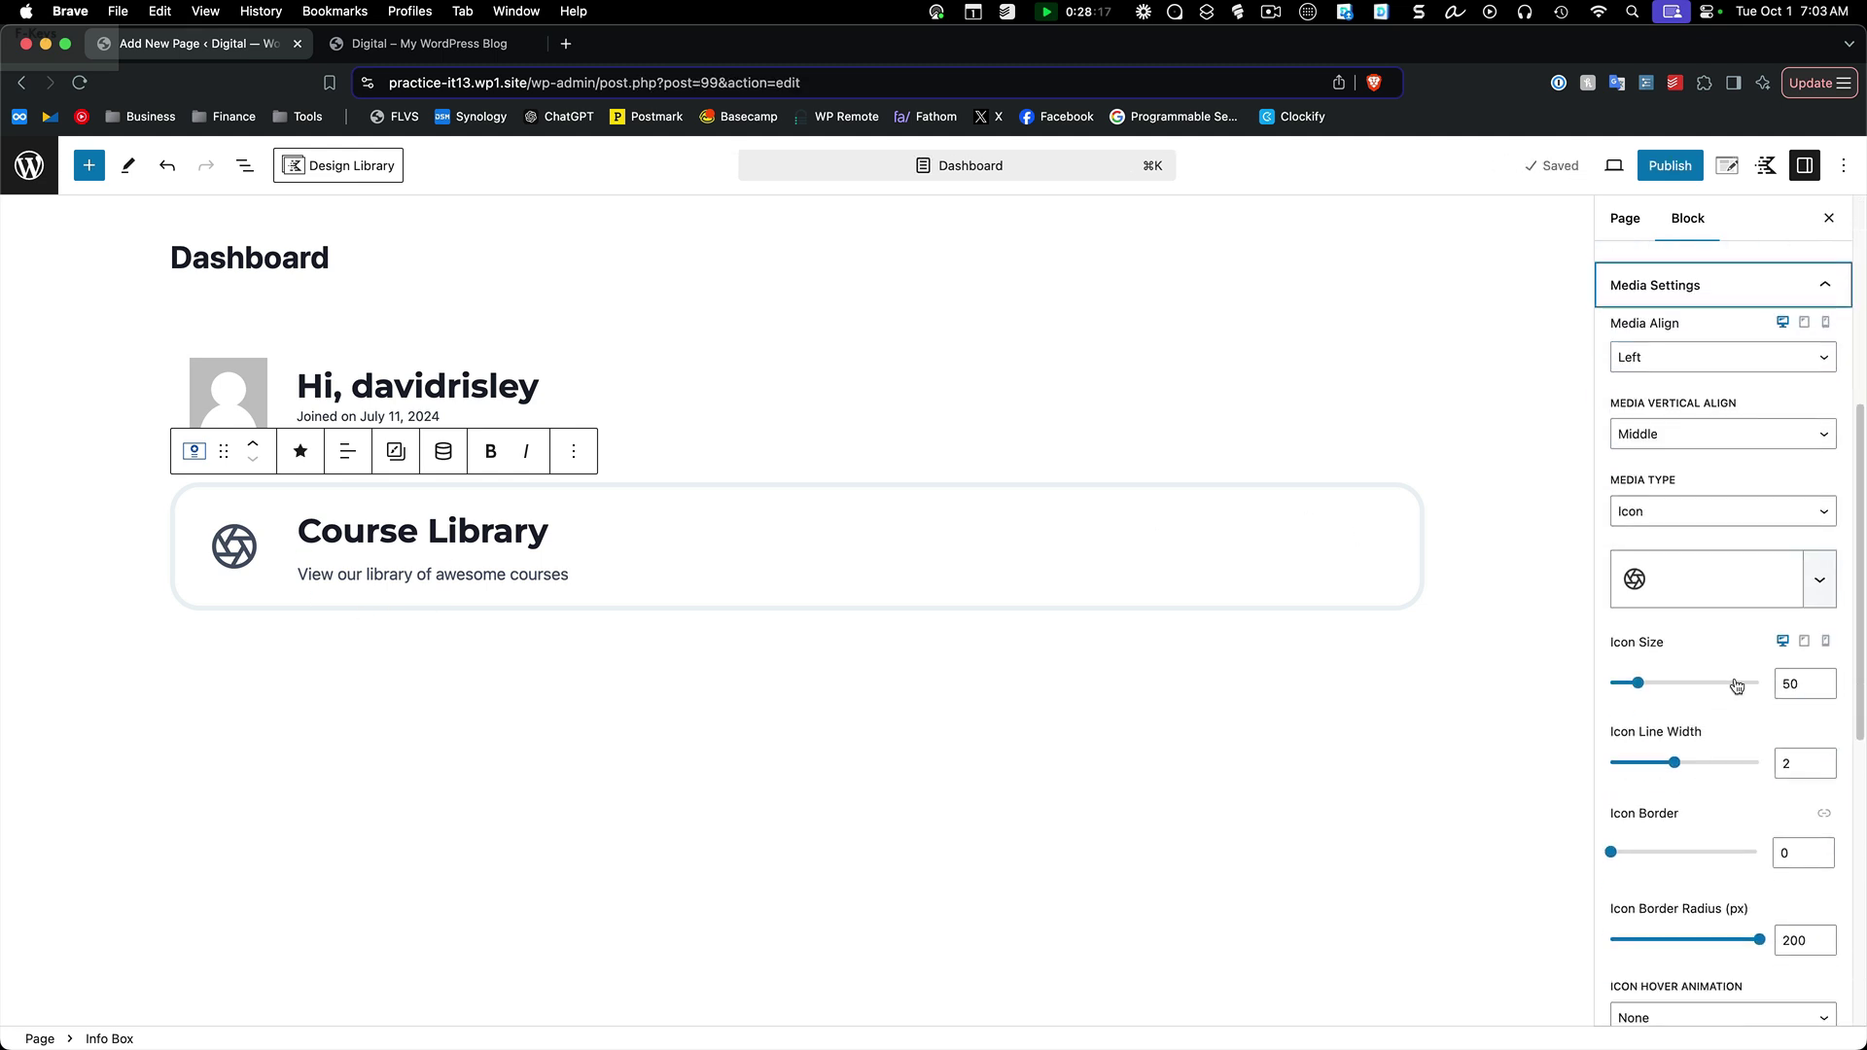
{"action": "left_click", "coordinate": [1819, 515]}
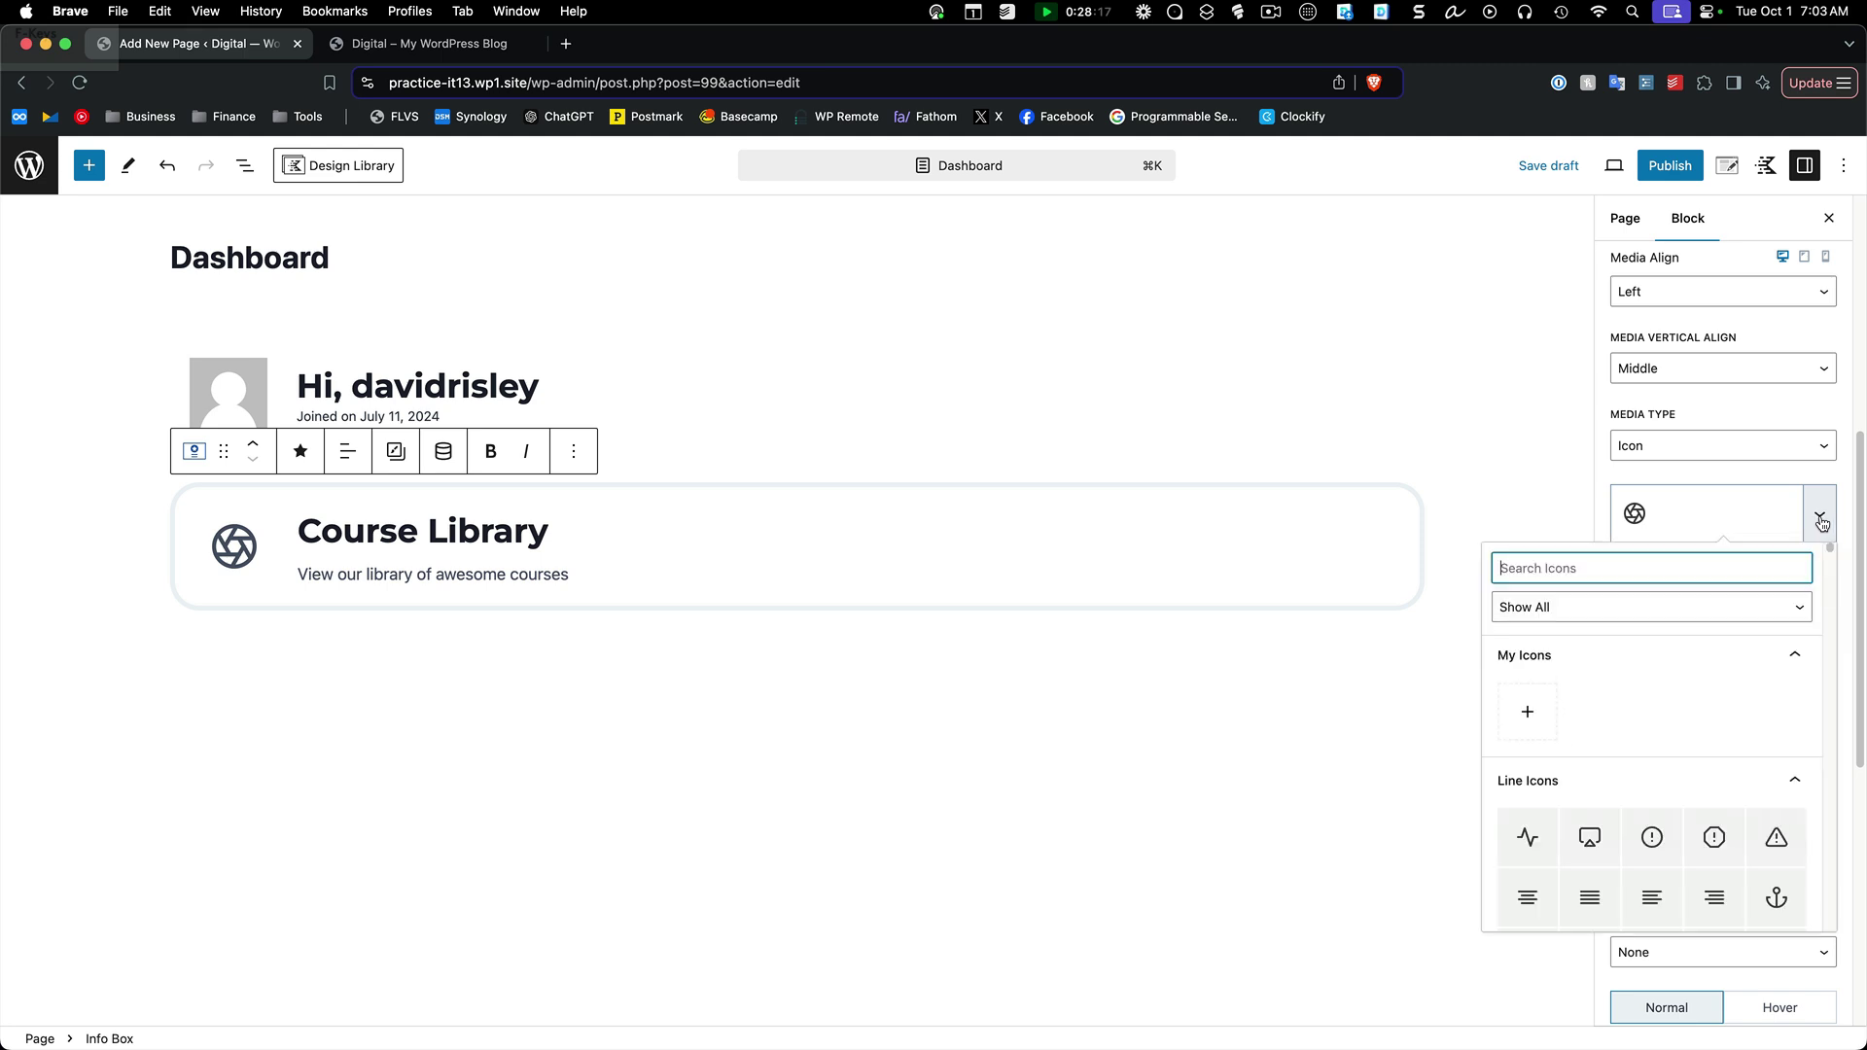
{"action": "type", "text": "grad"}
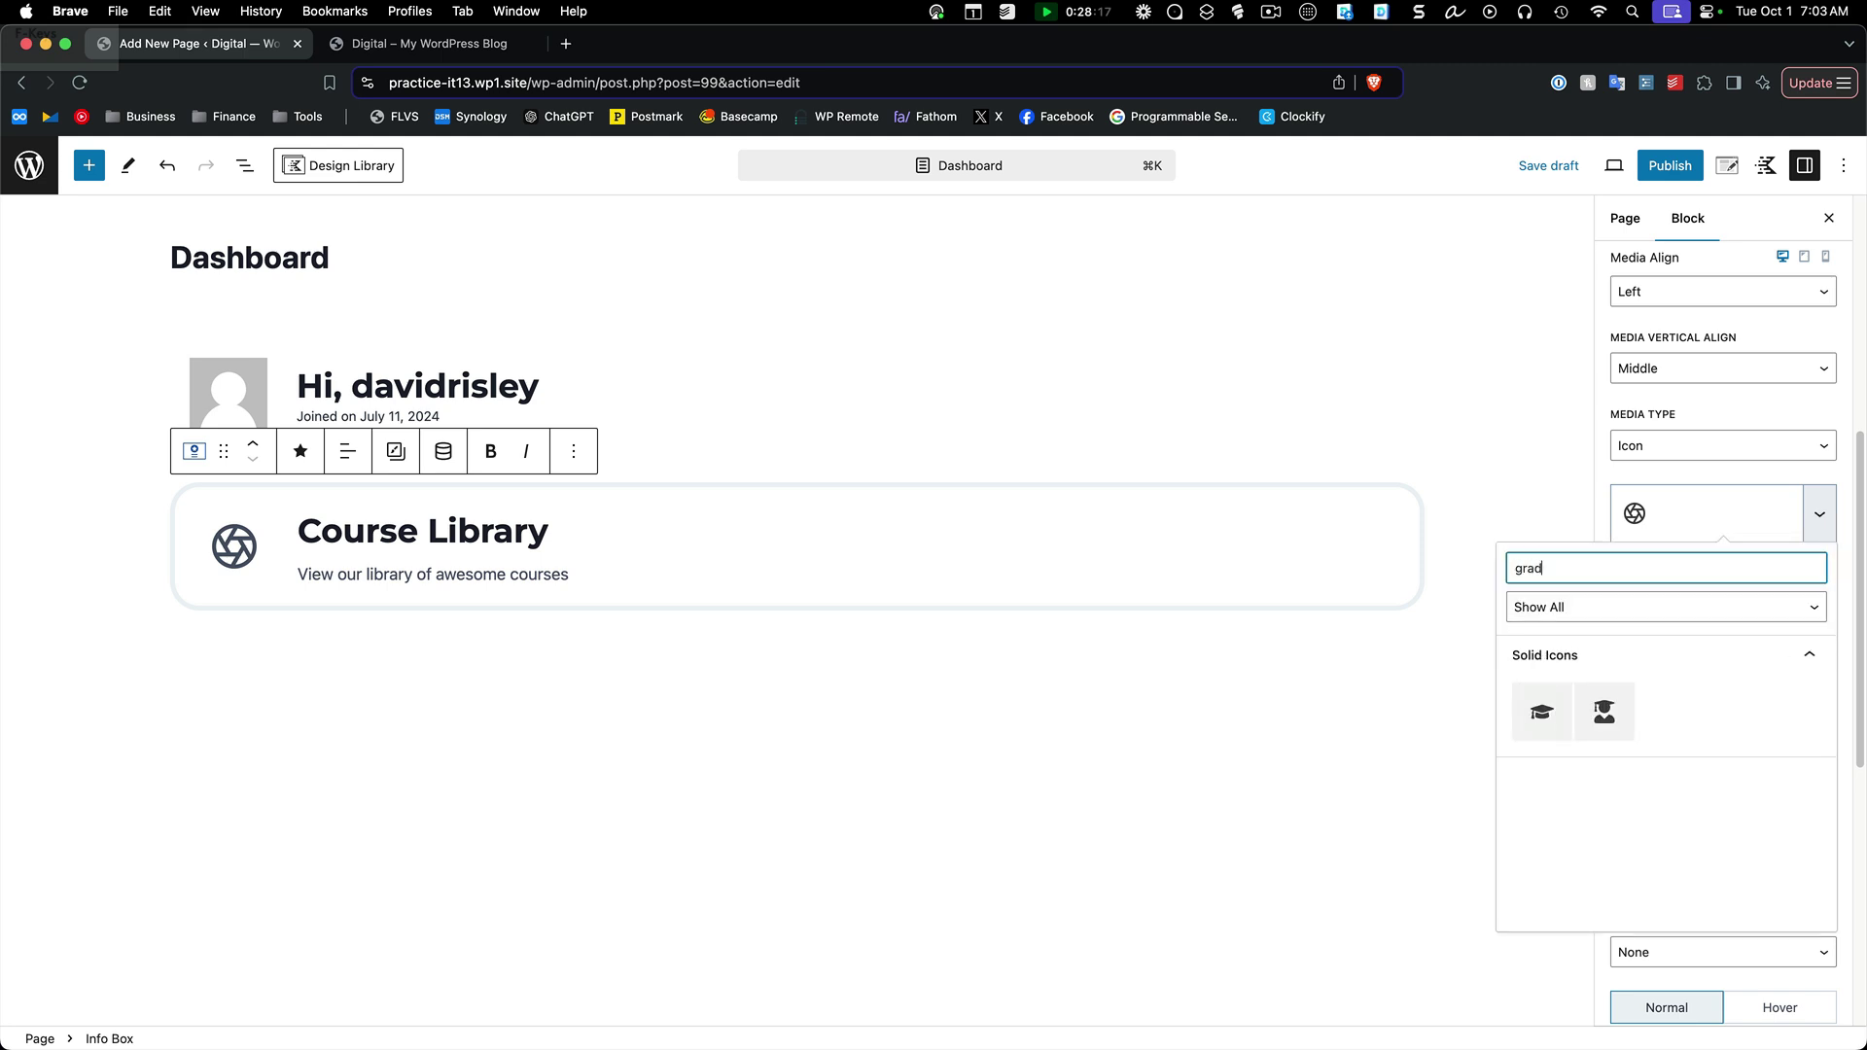
{"action": "left_click", "coordinate": [1609, 712]}
{"action": "left_click", "coordinate": [634, 767]}
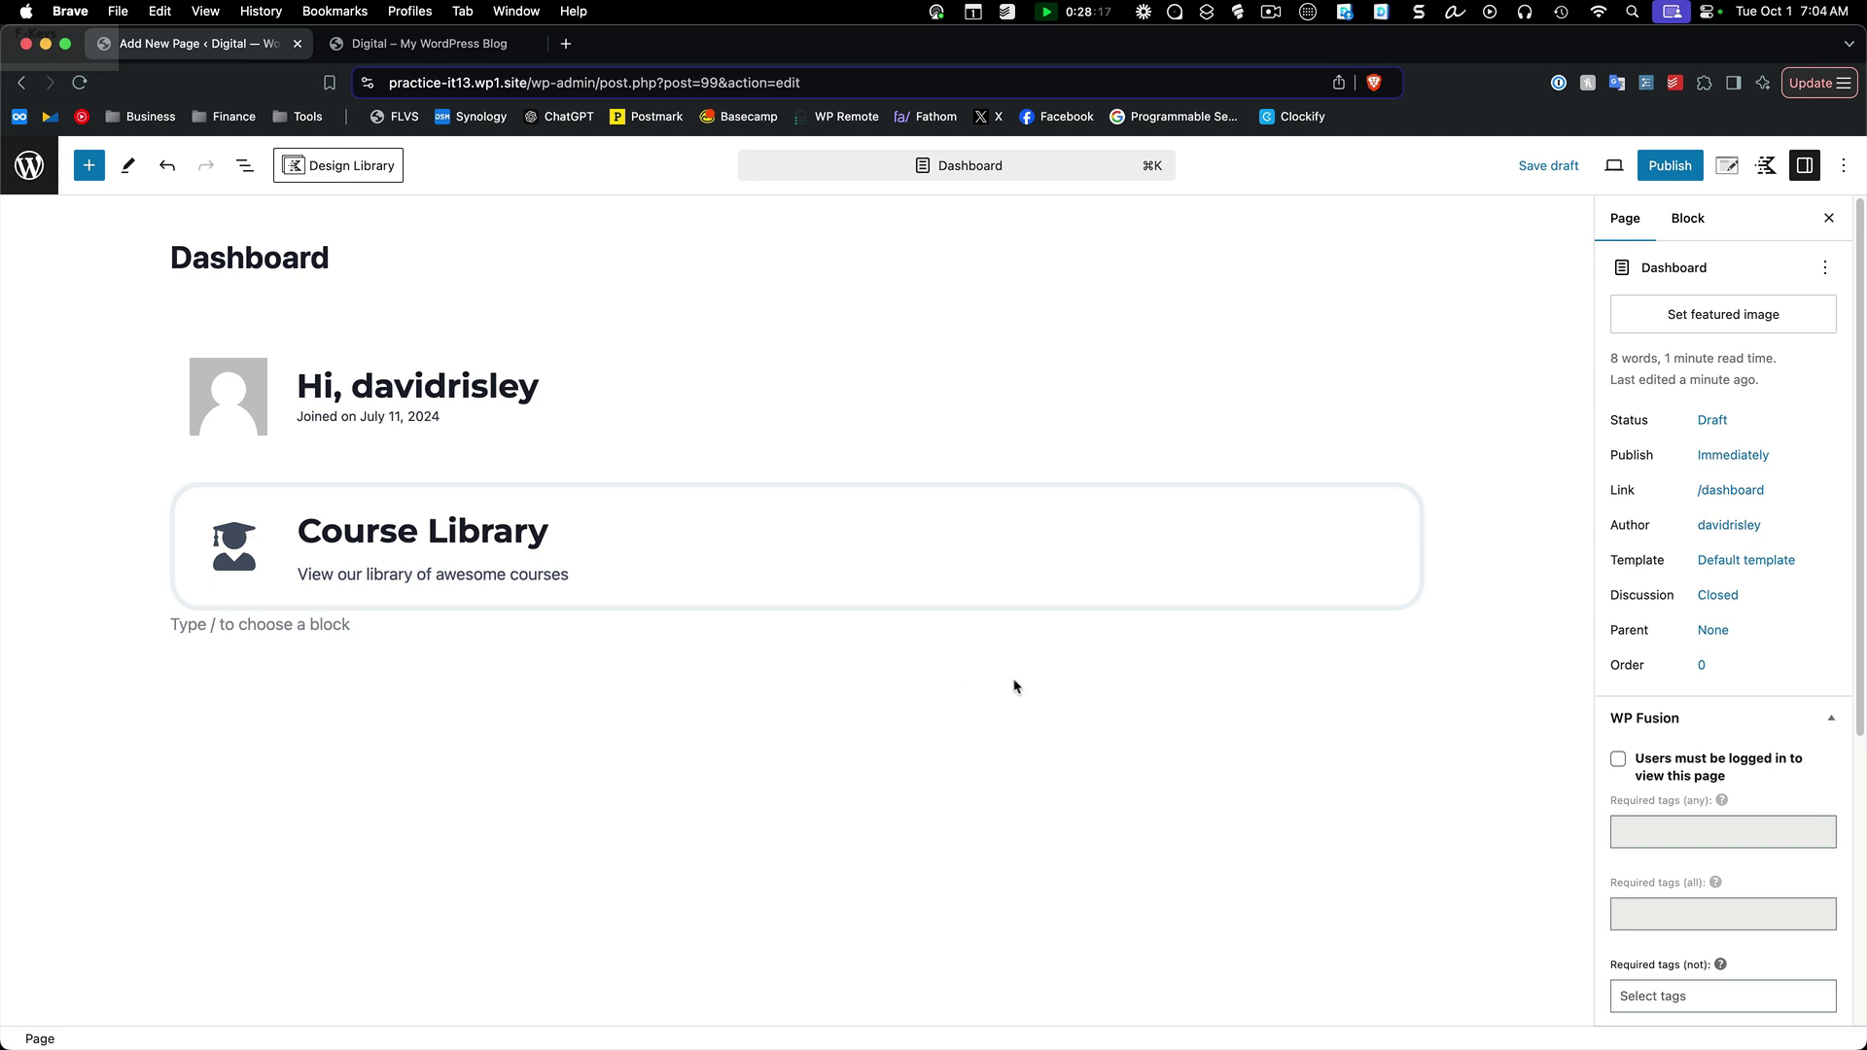
Step: Require users to be logged in to view the page under WP Fusion, and publish the page
{"action": "left_click", "coordinate": [1618, 759]}
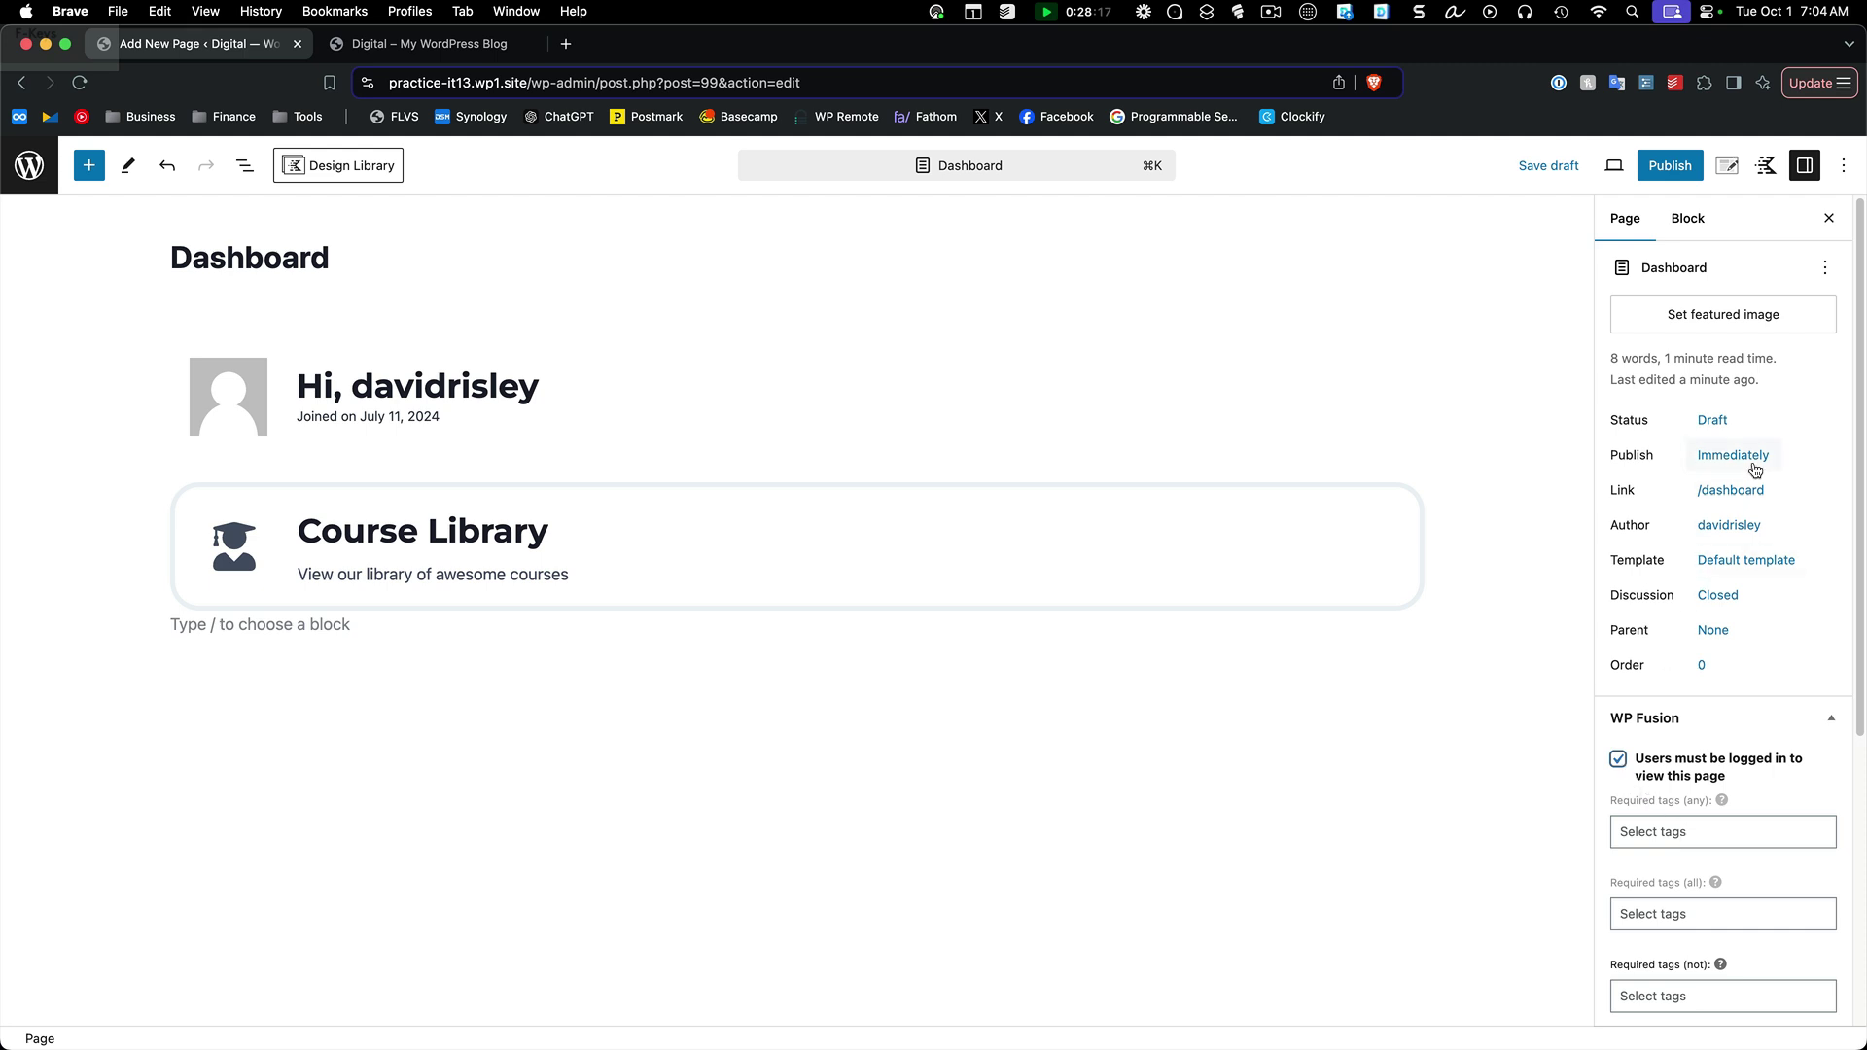
{"action": "left_click", "coordinate": [1686, 173]}
{"action": "left_click", "coordinate": [1665, 173]}
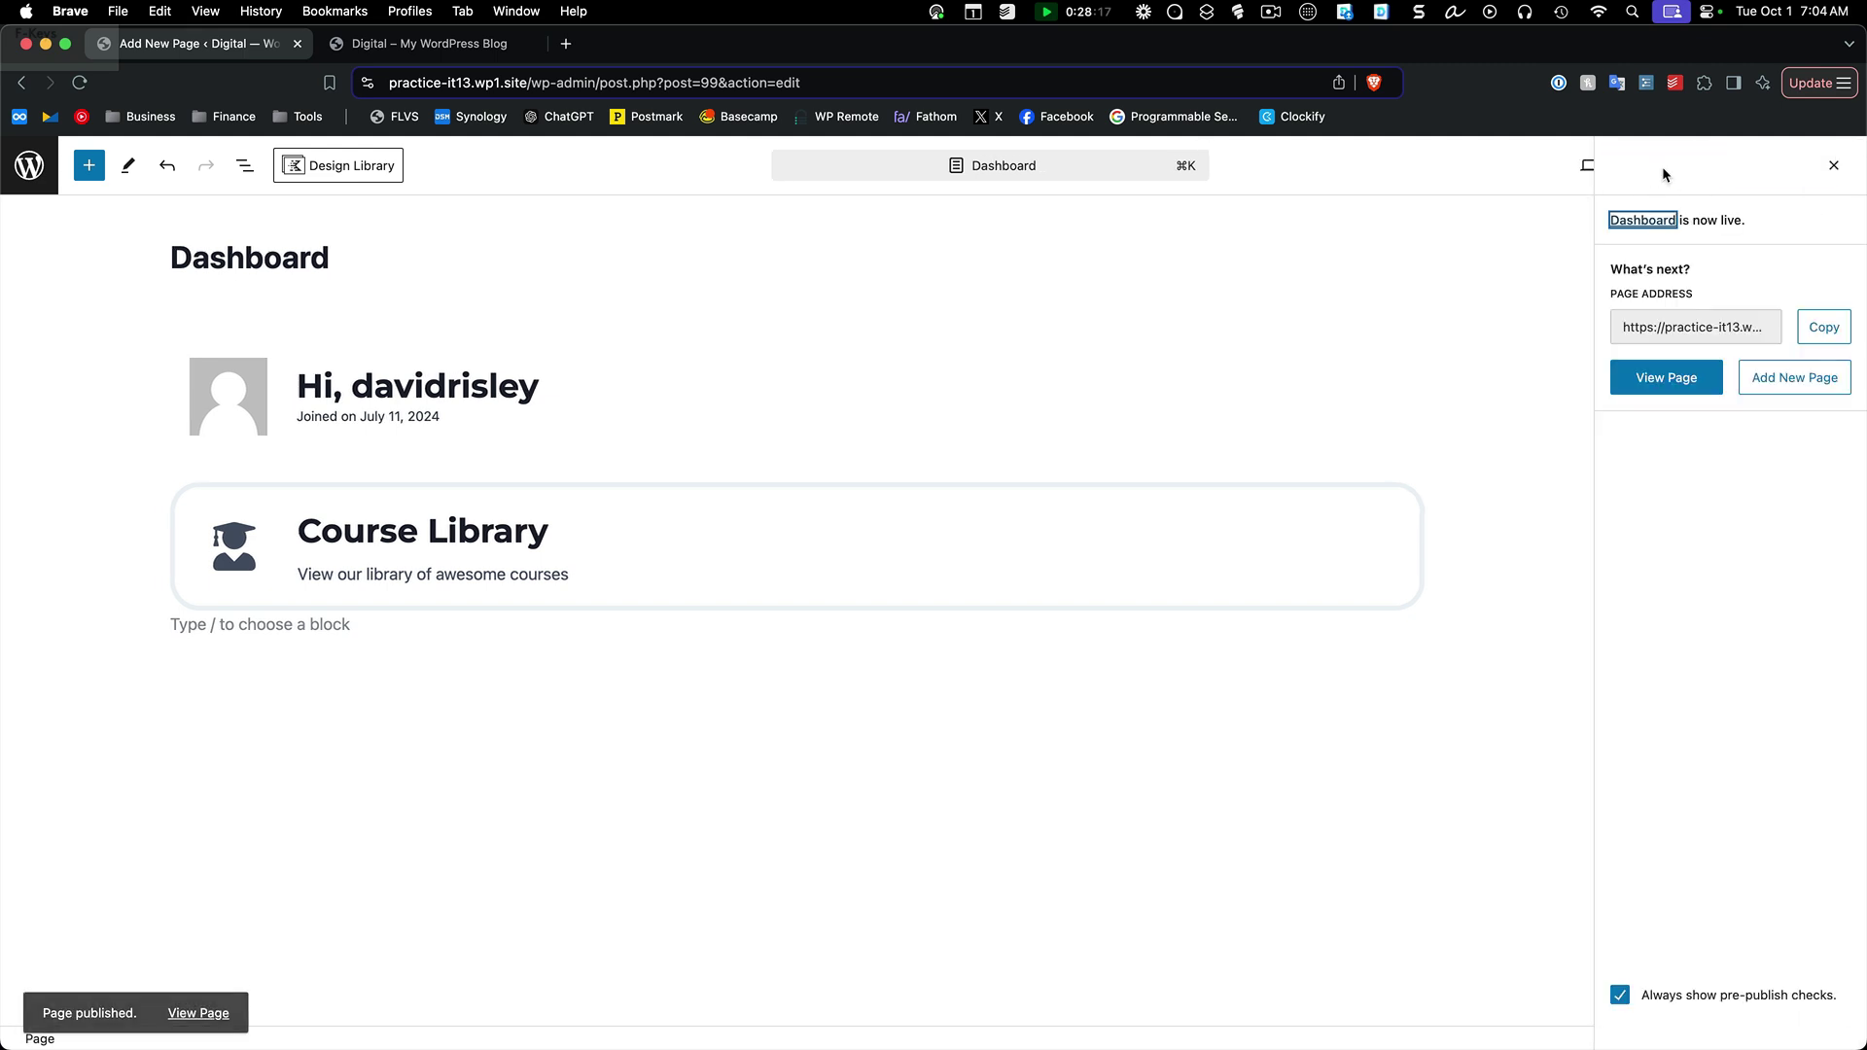
Step: Copy the published page's address and open it in the other browser tab to view the live dashboard
{"action": "left_click", "coordinate": [1820, 327]}
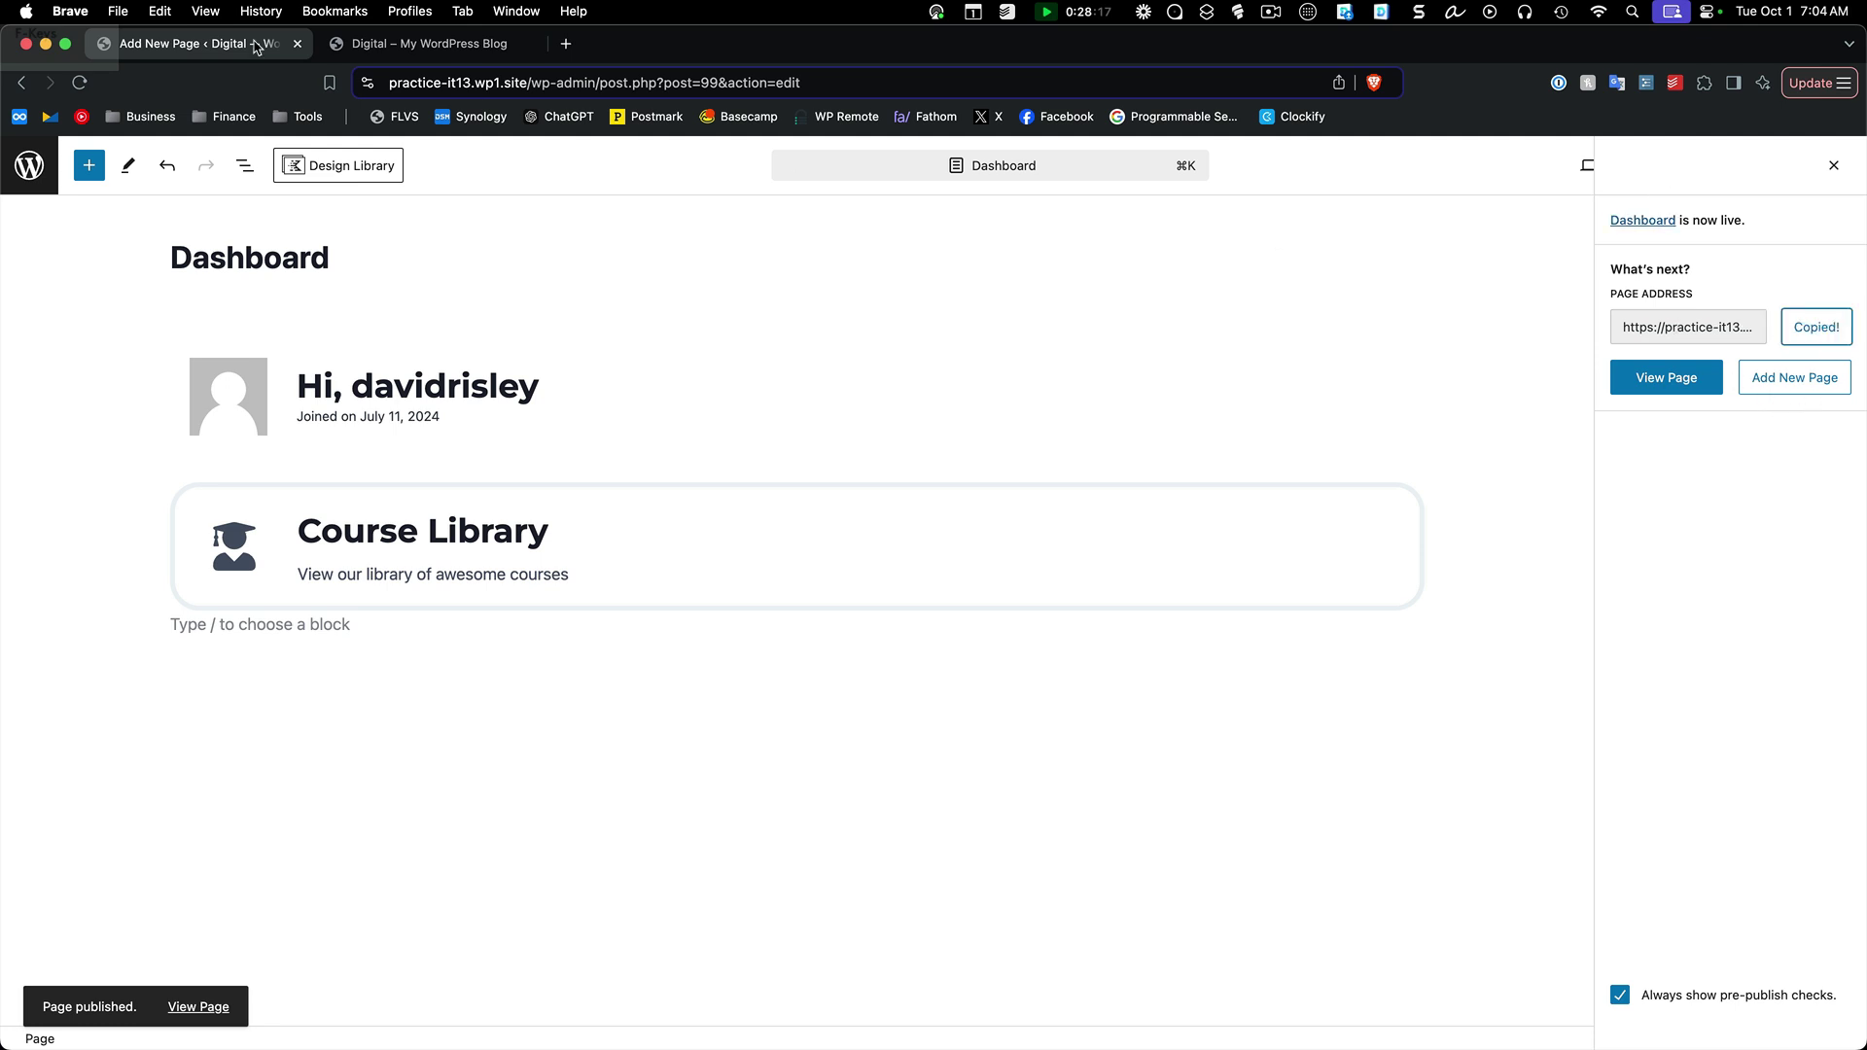
{"action": "left_click", "coordinate": [427, 44]}
{"action": "left_click", "coordinate": [560, 82]}
{"action": "key", "text": "super+v"}
{"action": "key", "text": "Return"}
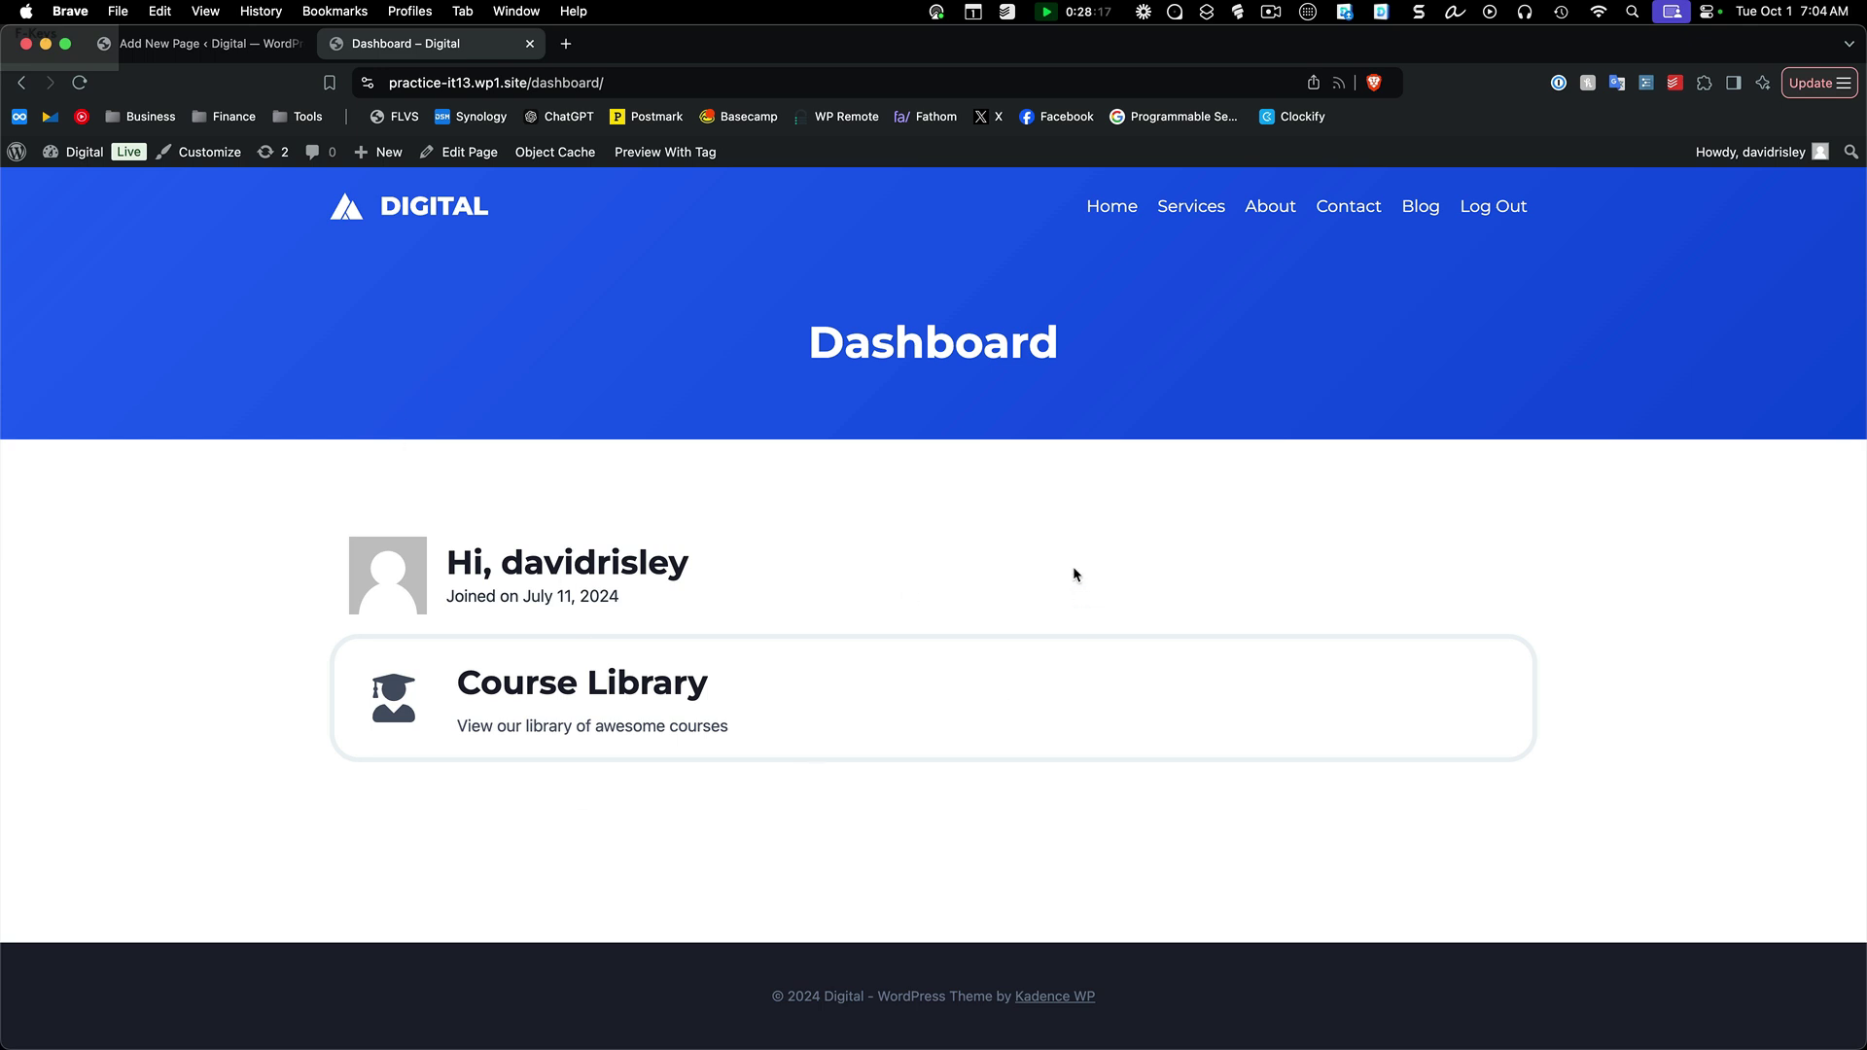
Step: Leave the page editor for the WordPress admin and open the Log In | Log Out settings of Admin and Site Enhancements
{"action": "left_click", "coordinate": [194, 43]}
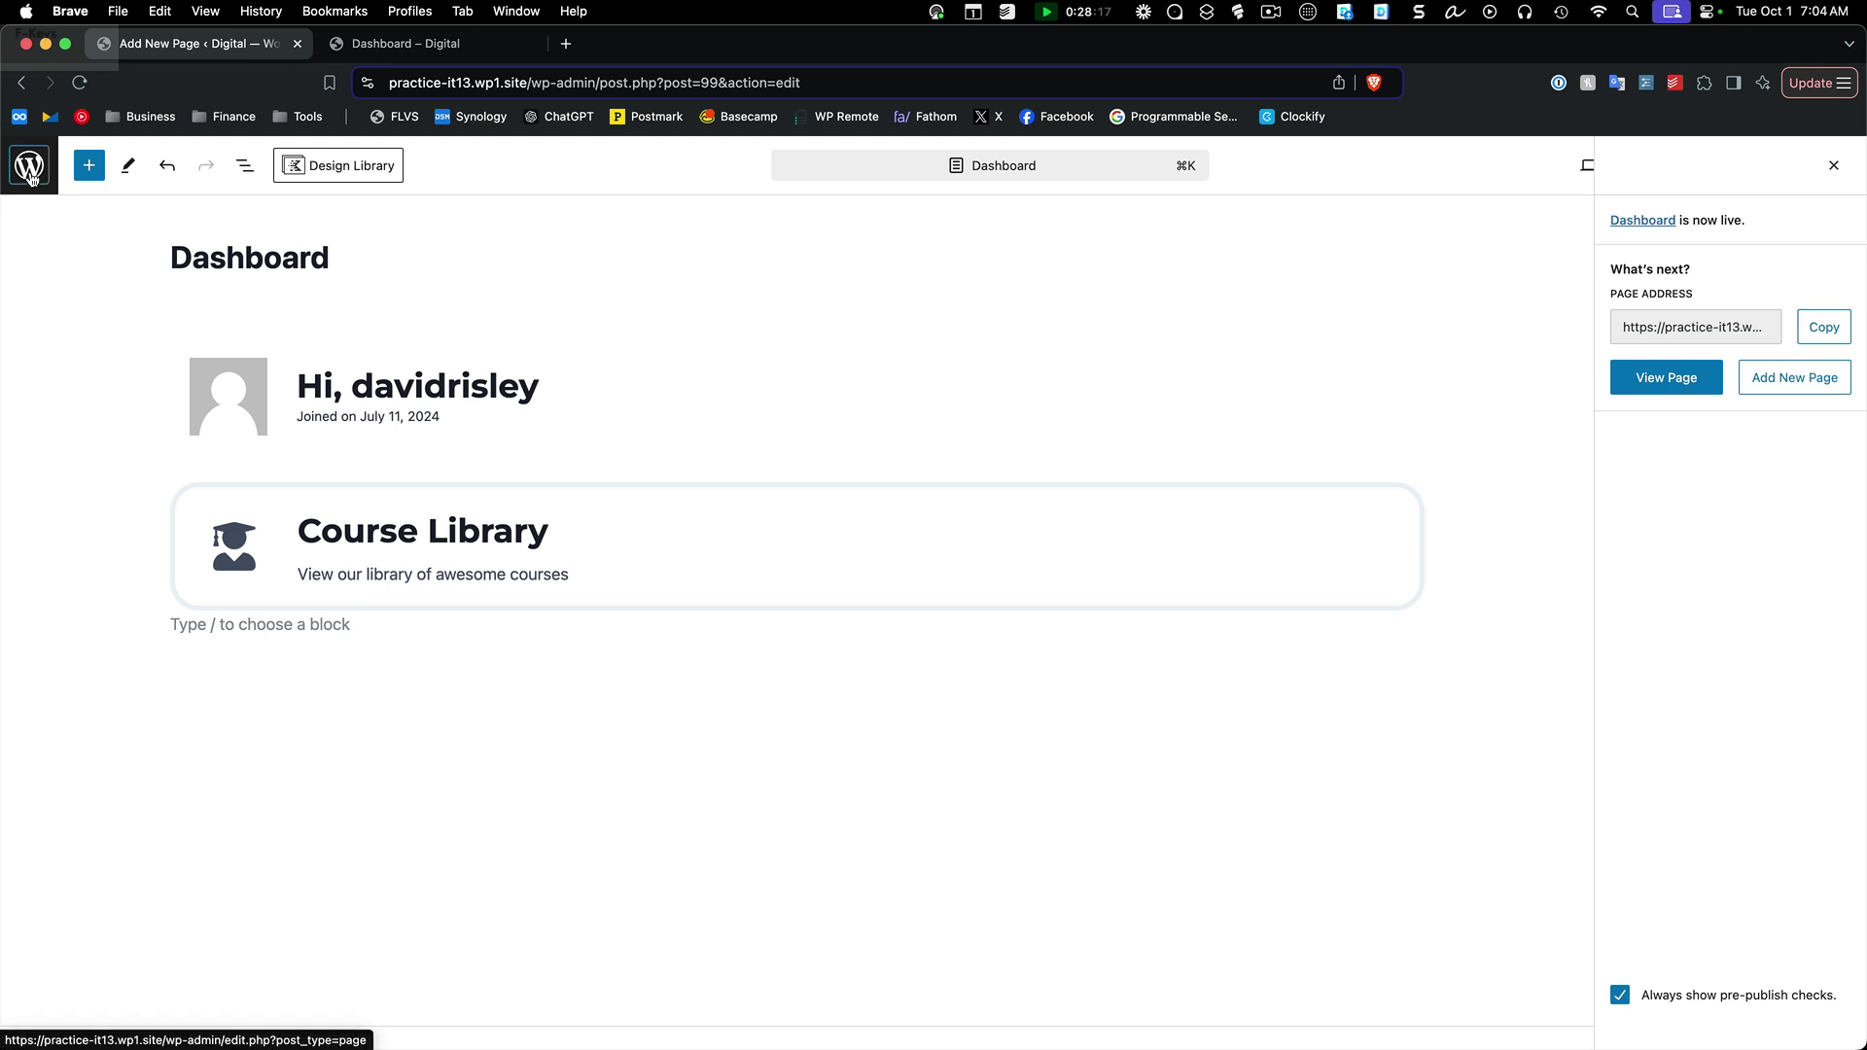
{"action": "left_click", "coordinate": [30, 170]}
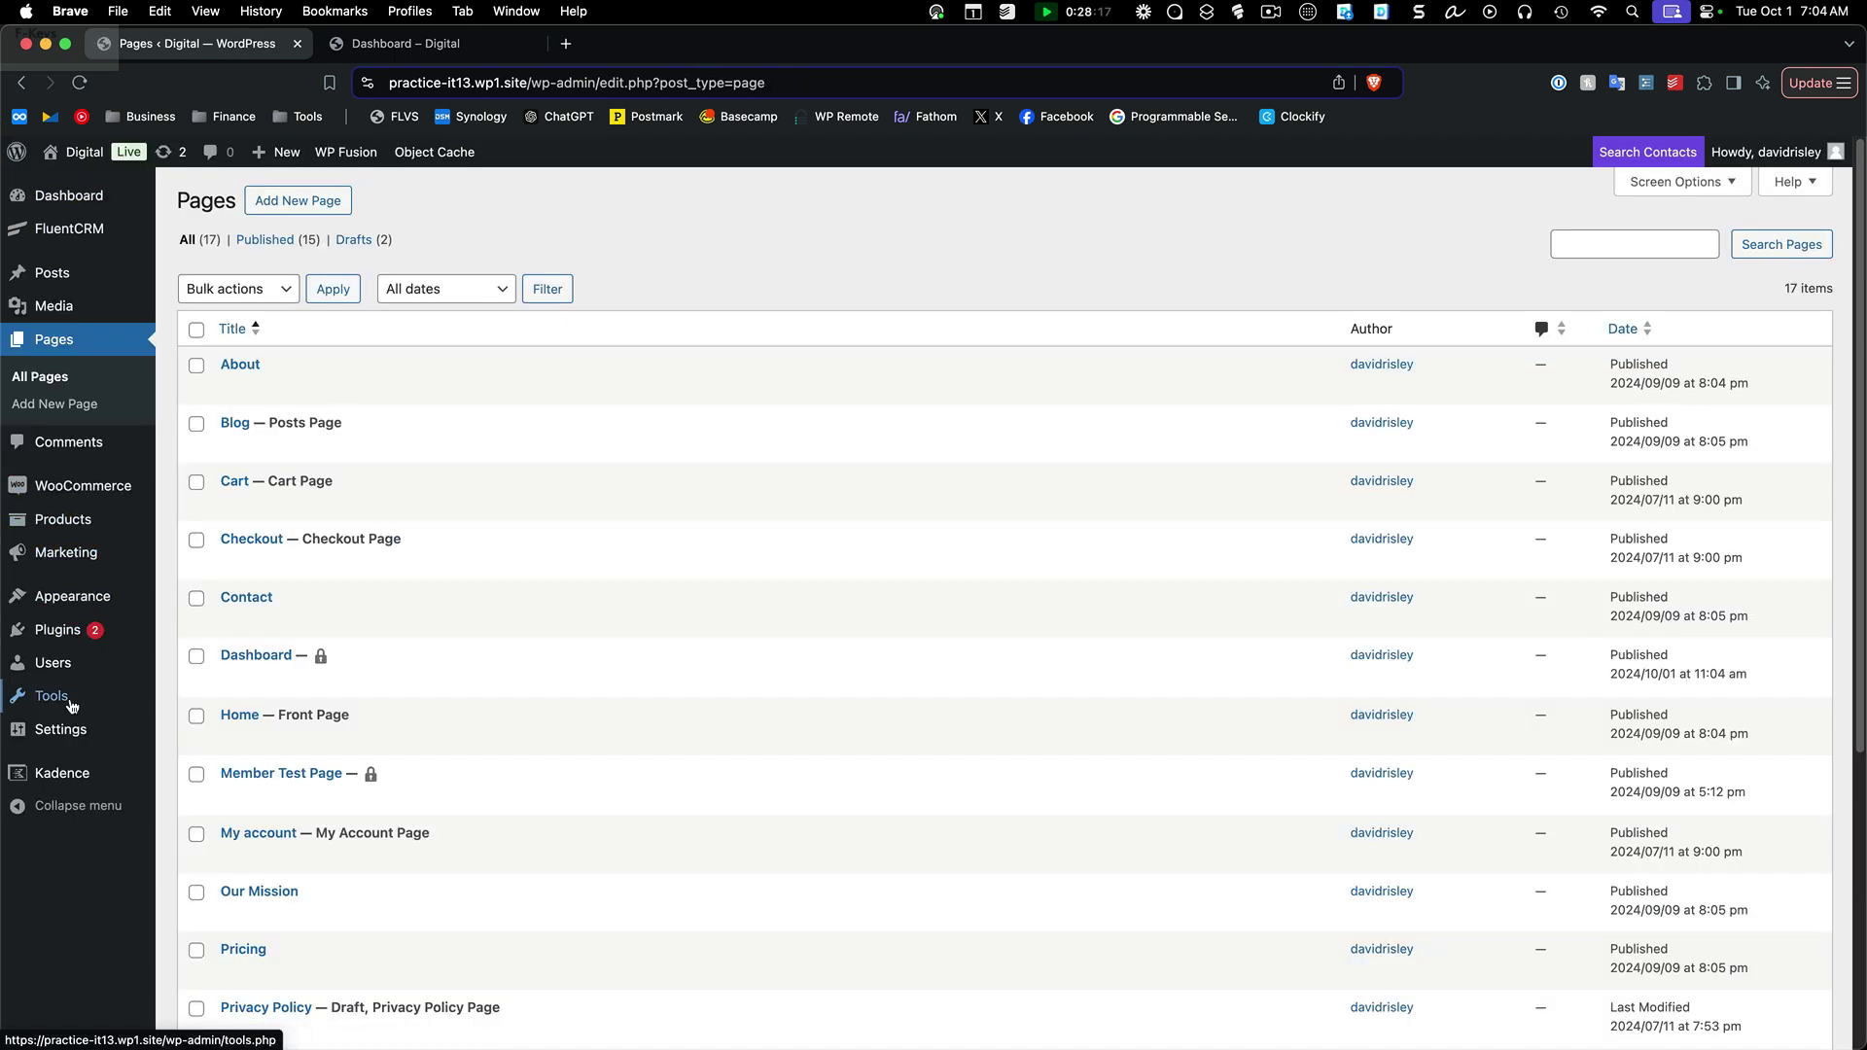
{"action": "mouse_move", "coordinate": [66, 701]}
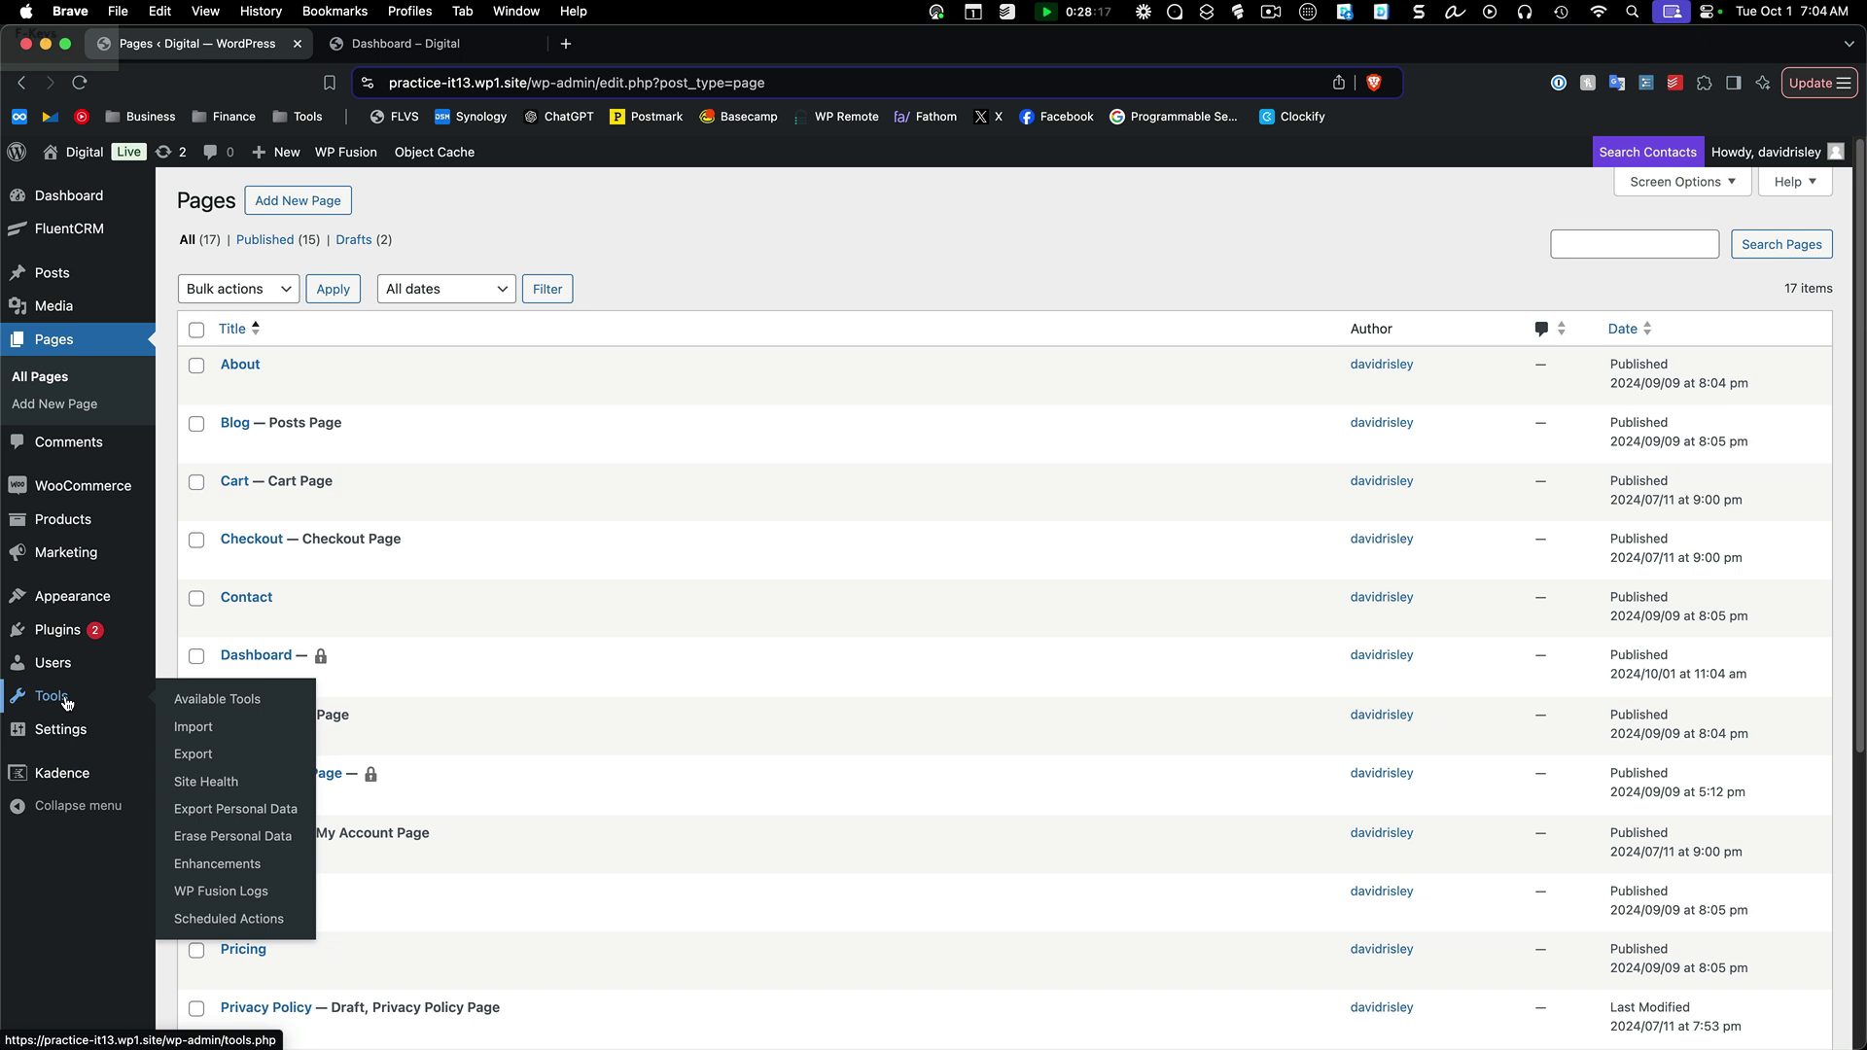
{"action": "left_click", "coordinate": [198, 866]}
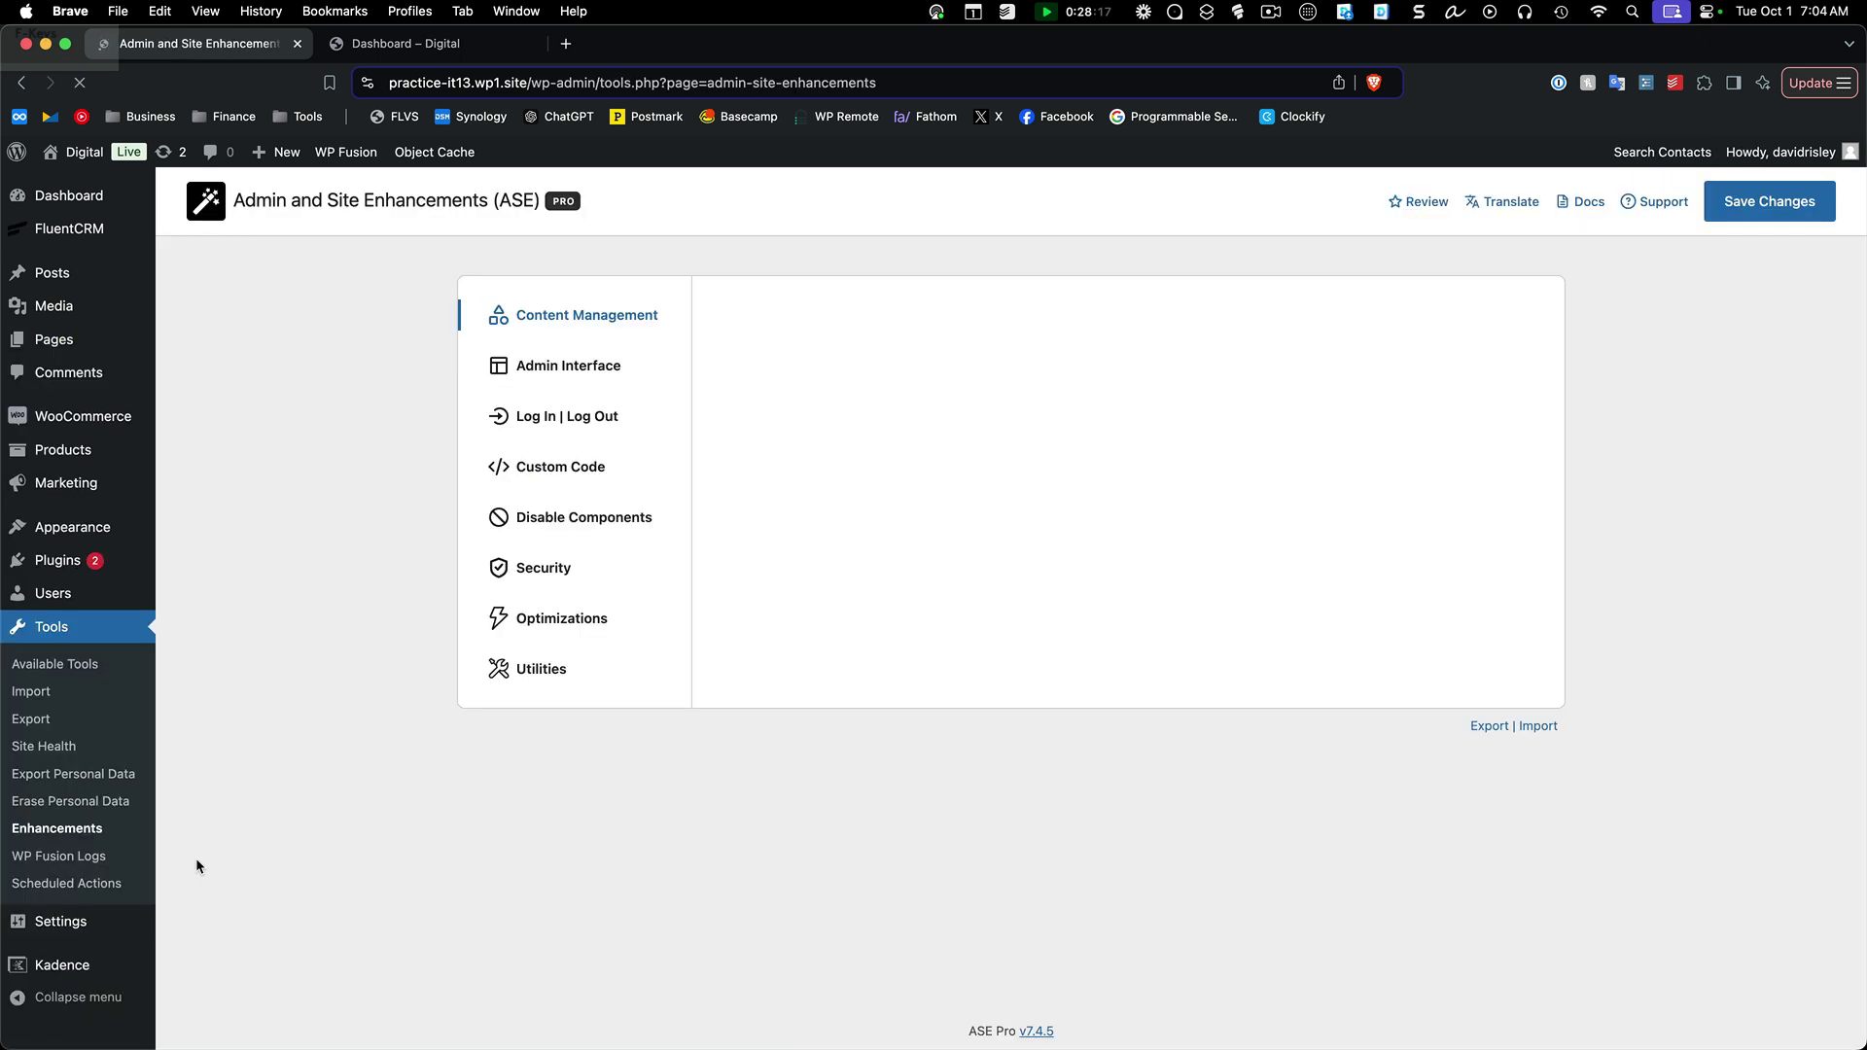
{"action": "left_click", "coordinate": [583, 417]}
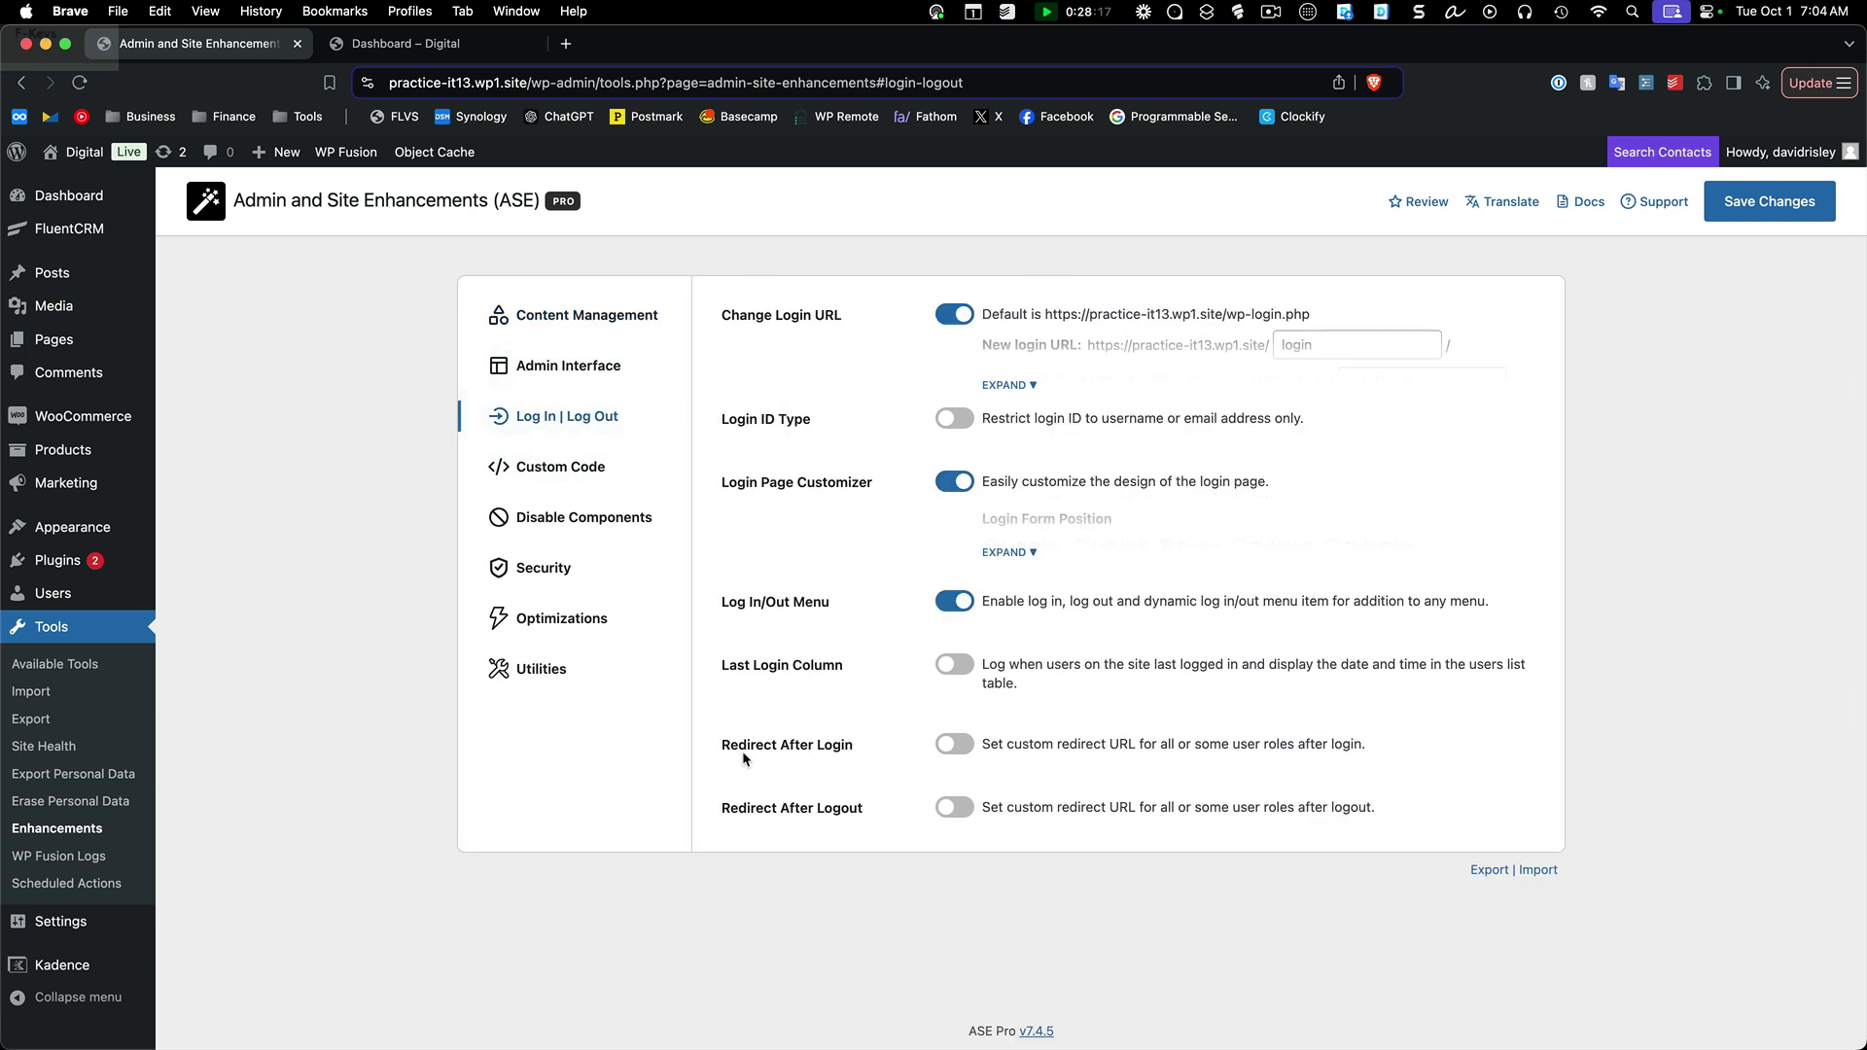
Step: Enable Redirect After Login to the single URL "dashboard" for the Subscriber and Customer roles, and save the changes
{"action": "left_click", "coordinate": [955, 745]}
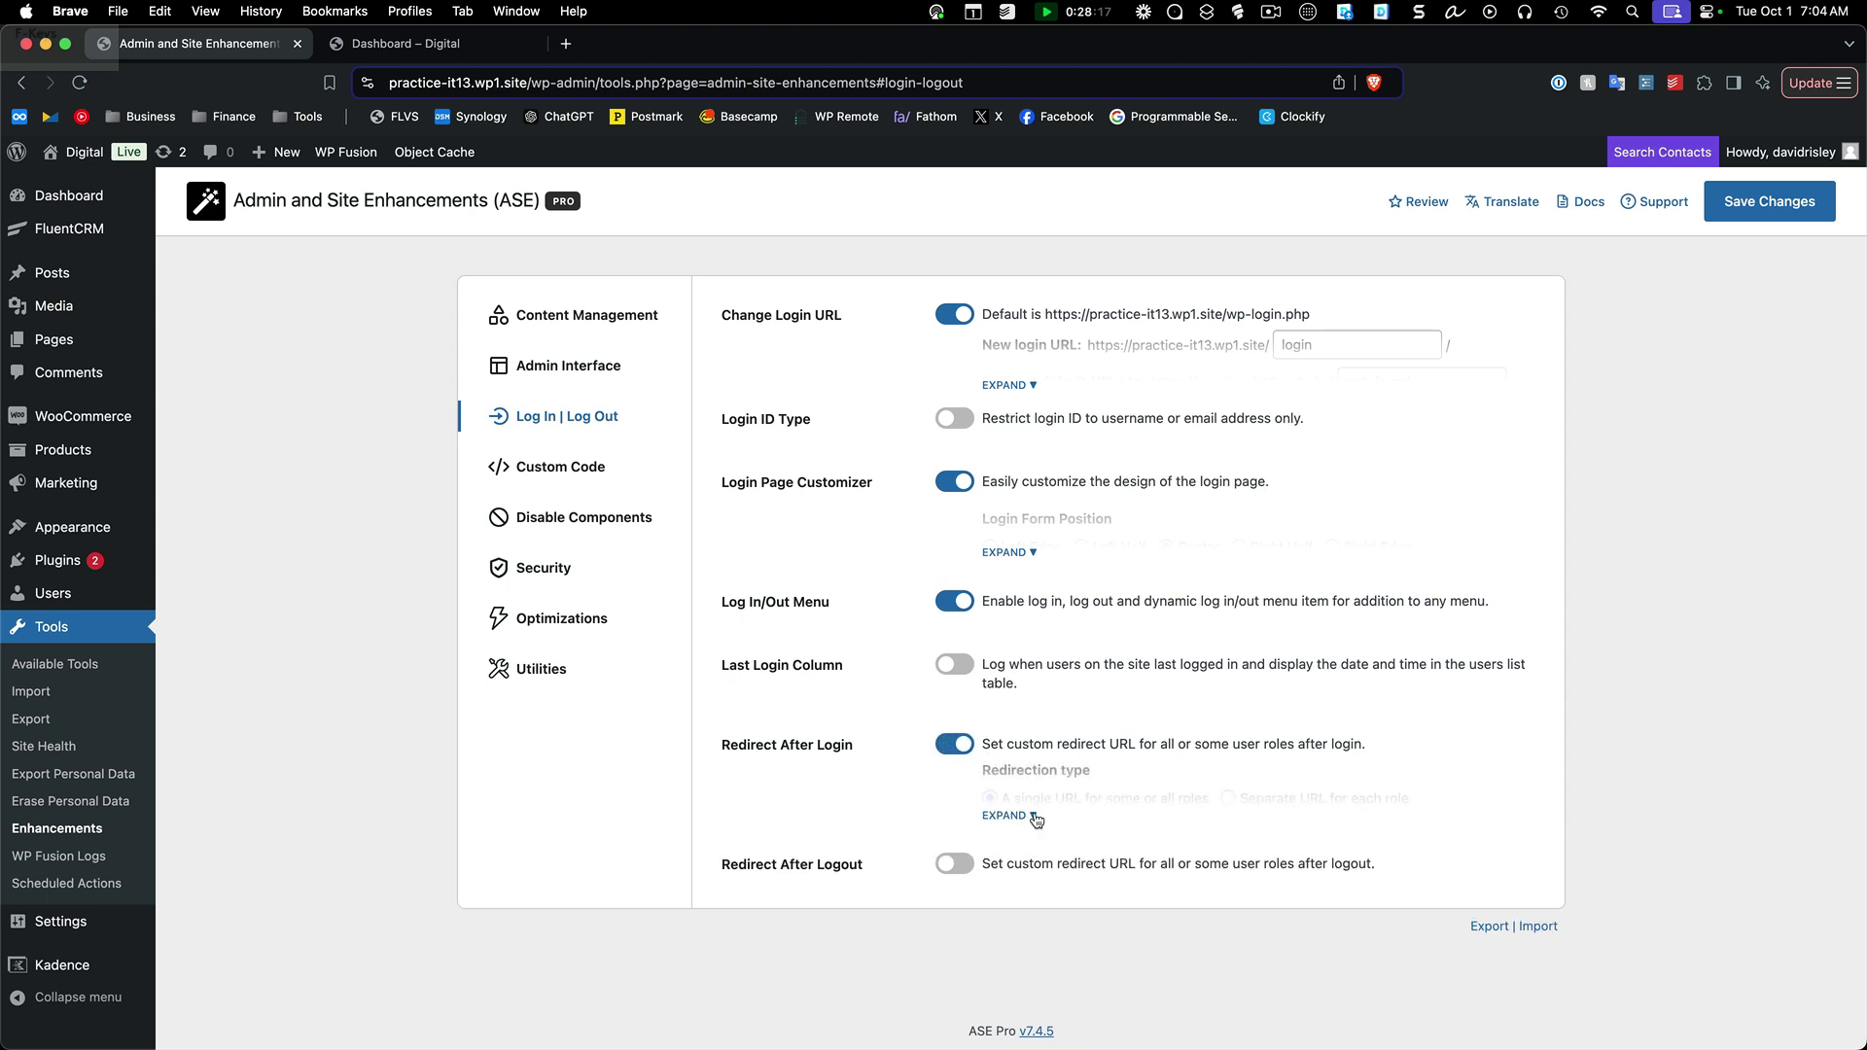
{"action": "left_click", "coordinate": [1335, 853]}
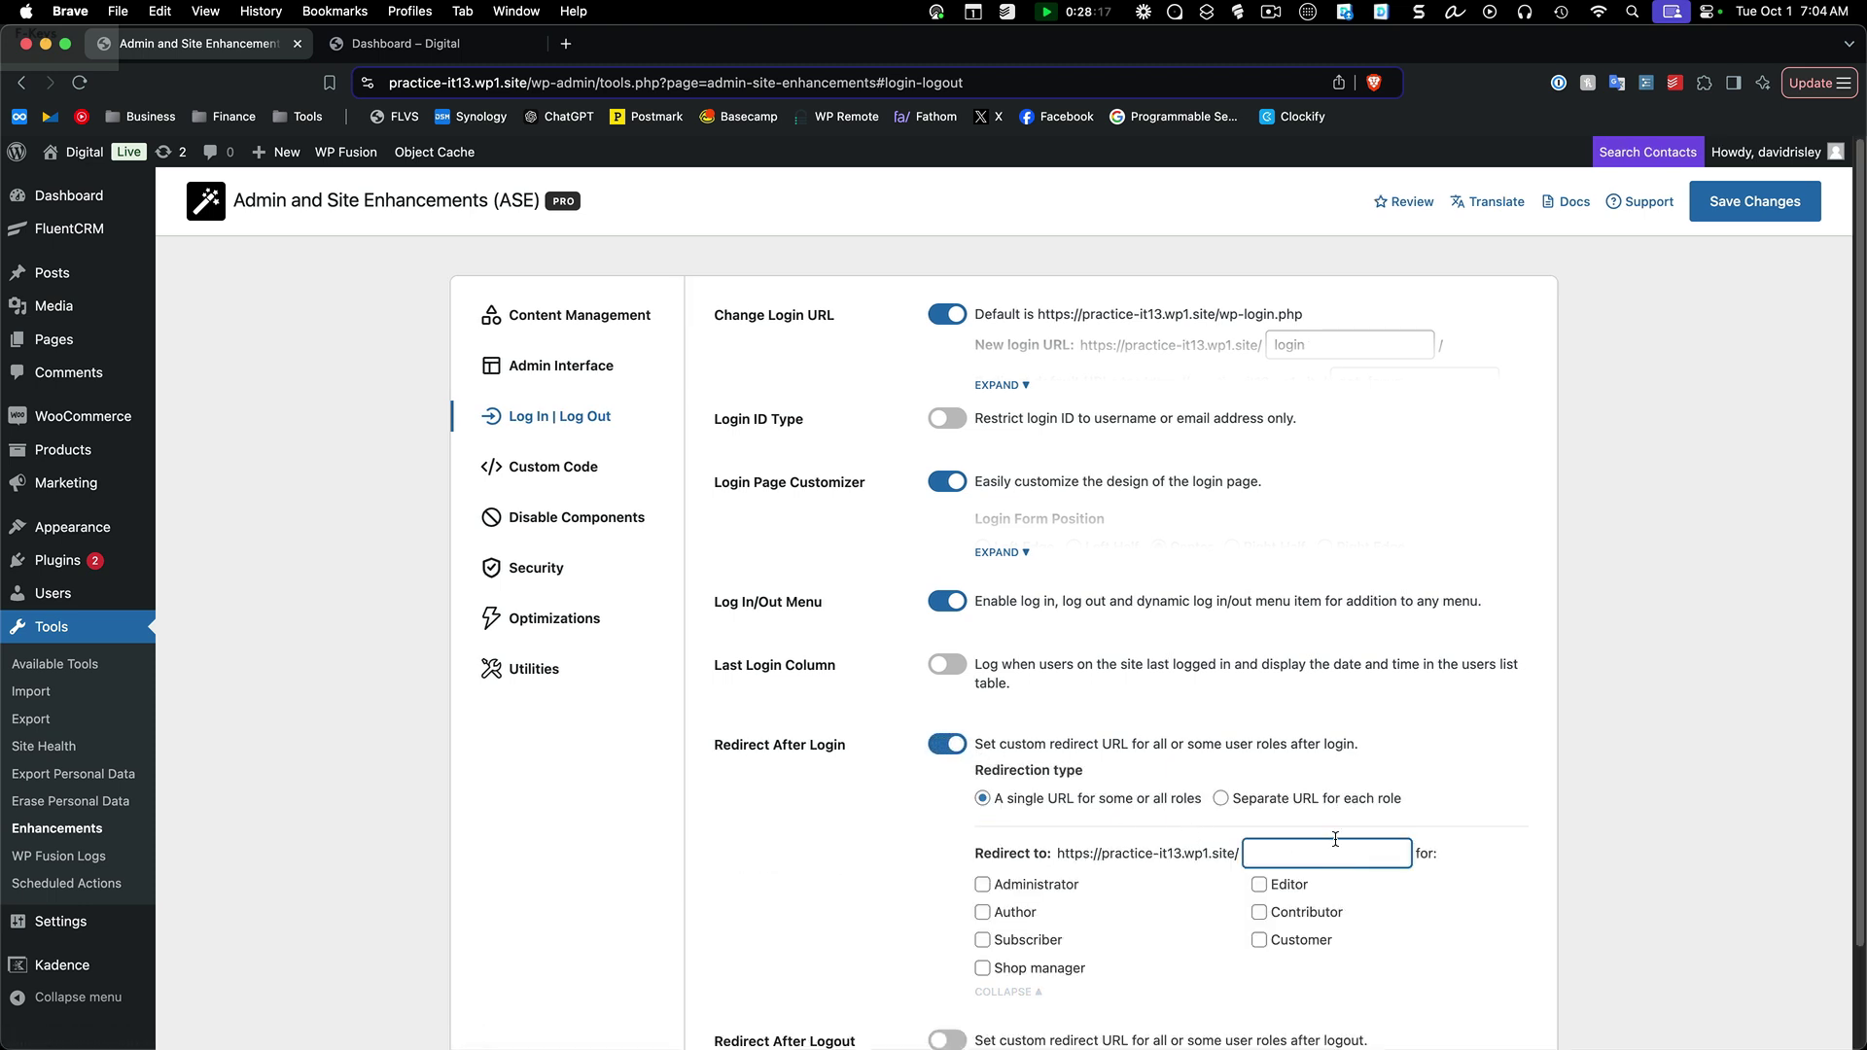
{"action": "type", "text": "dashboard"}
{"action": "scroll", "coordinate": [1027, 843], "scroll_direction": "down", "scroll_amount": 2}
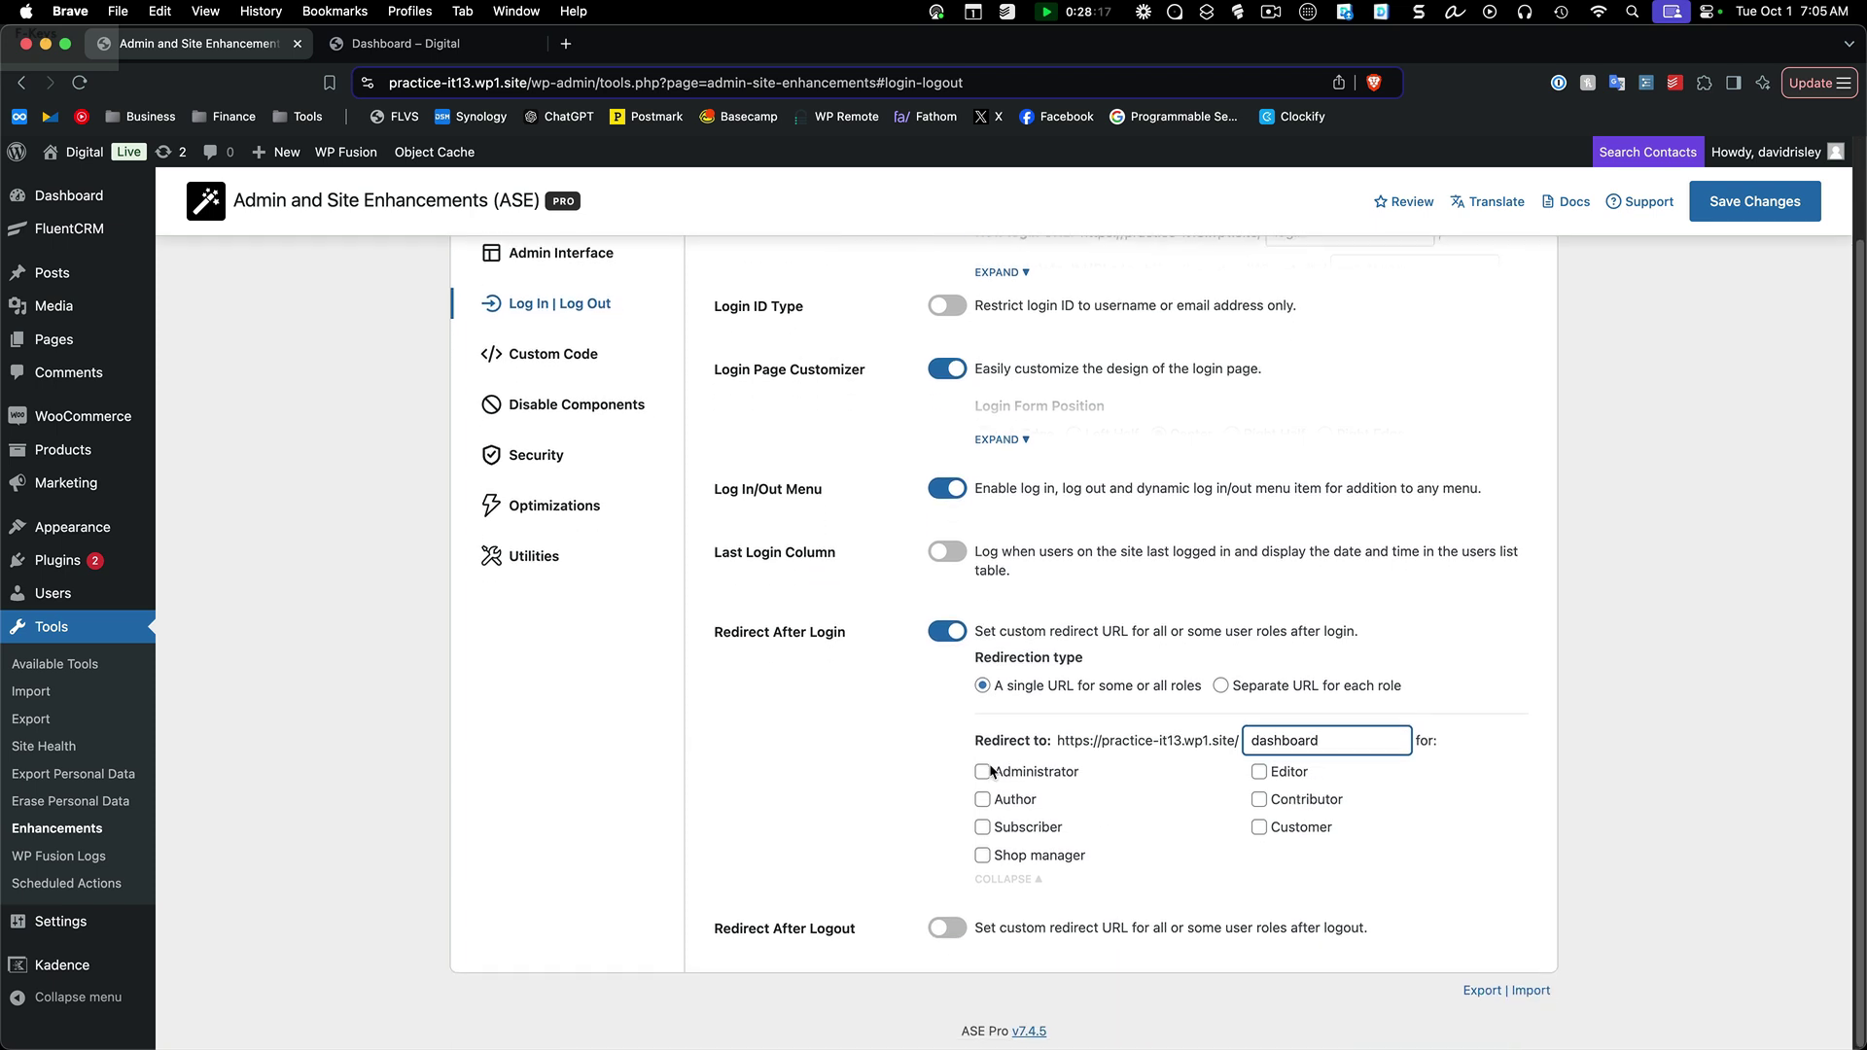
{"action": "left_click", "coordinate": [983, 828]}
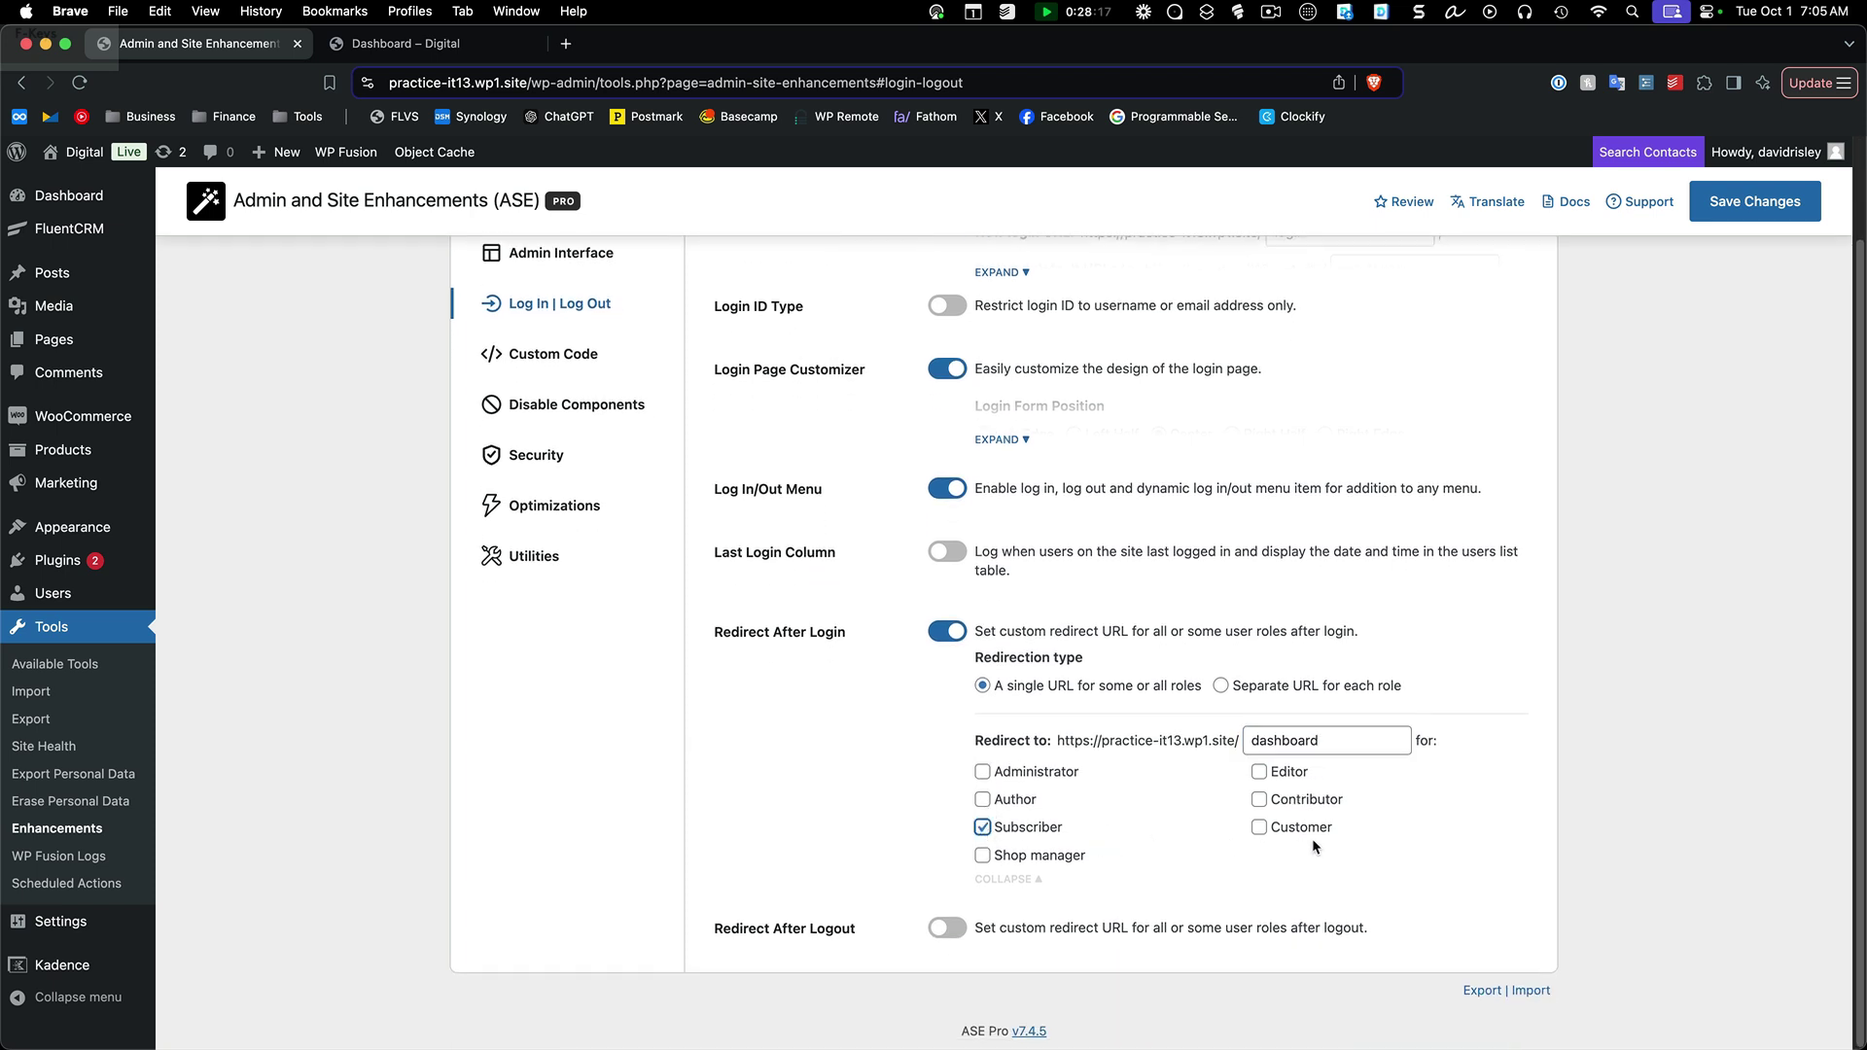
{"action": "left_click", "coordinate": [1258, 828]}
{"action": "left_click", "coordinate": [1787, 202]}
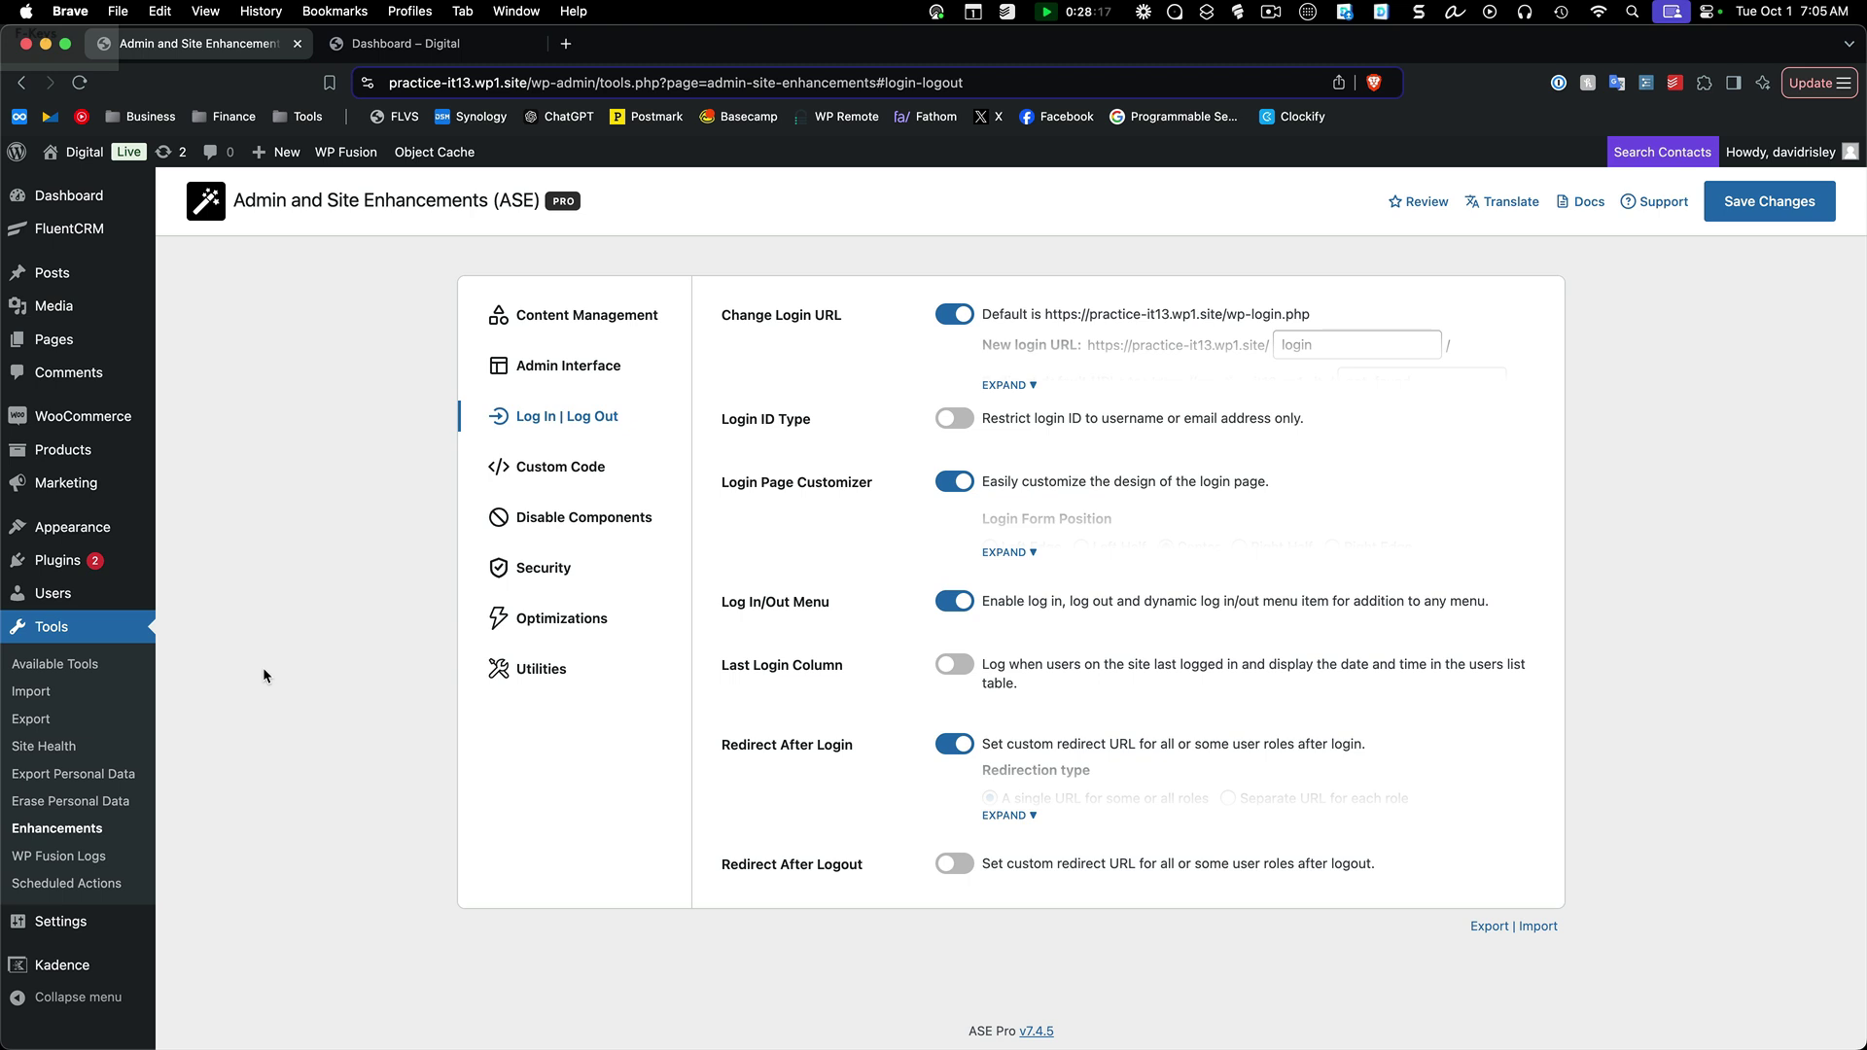
Step: Add a login redirect rule in the WP Fusion Logins settings that sends users with any tag to the Dashboard page, and save
{"action": "mouse_move", "coordinate": [73, 924]}
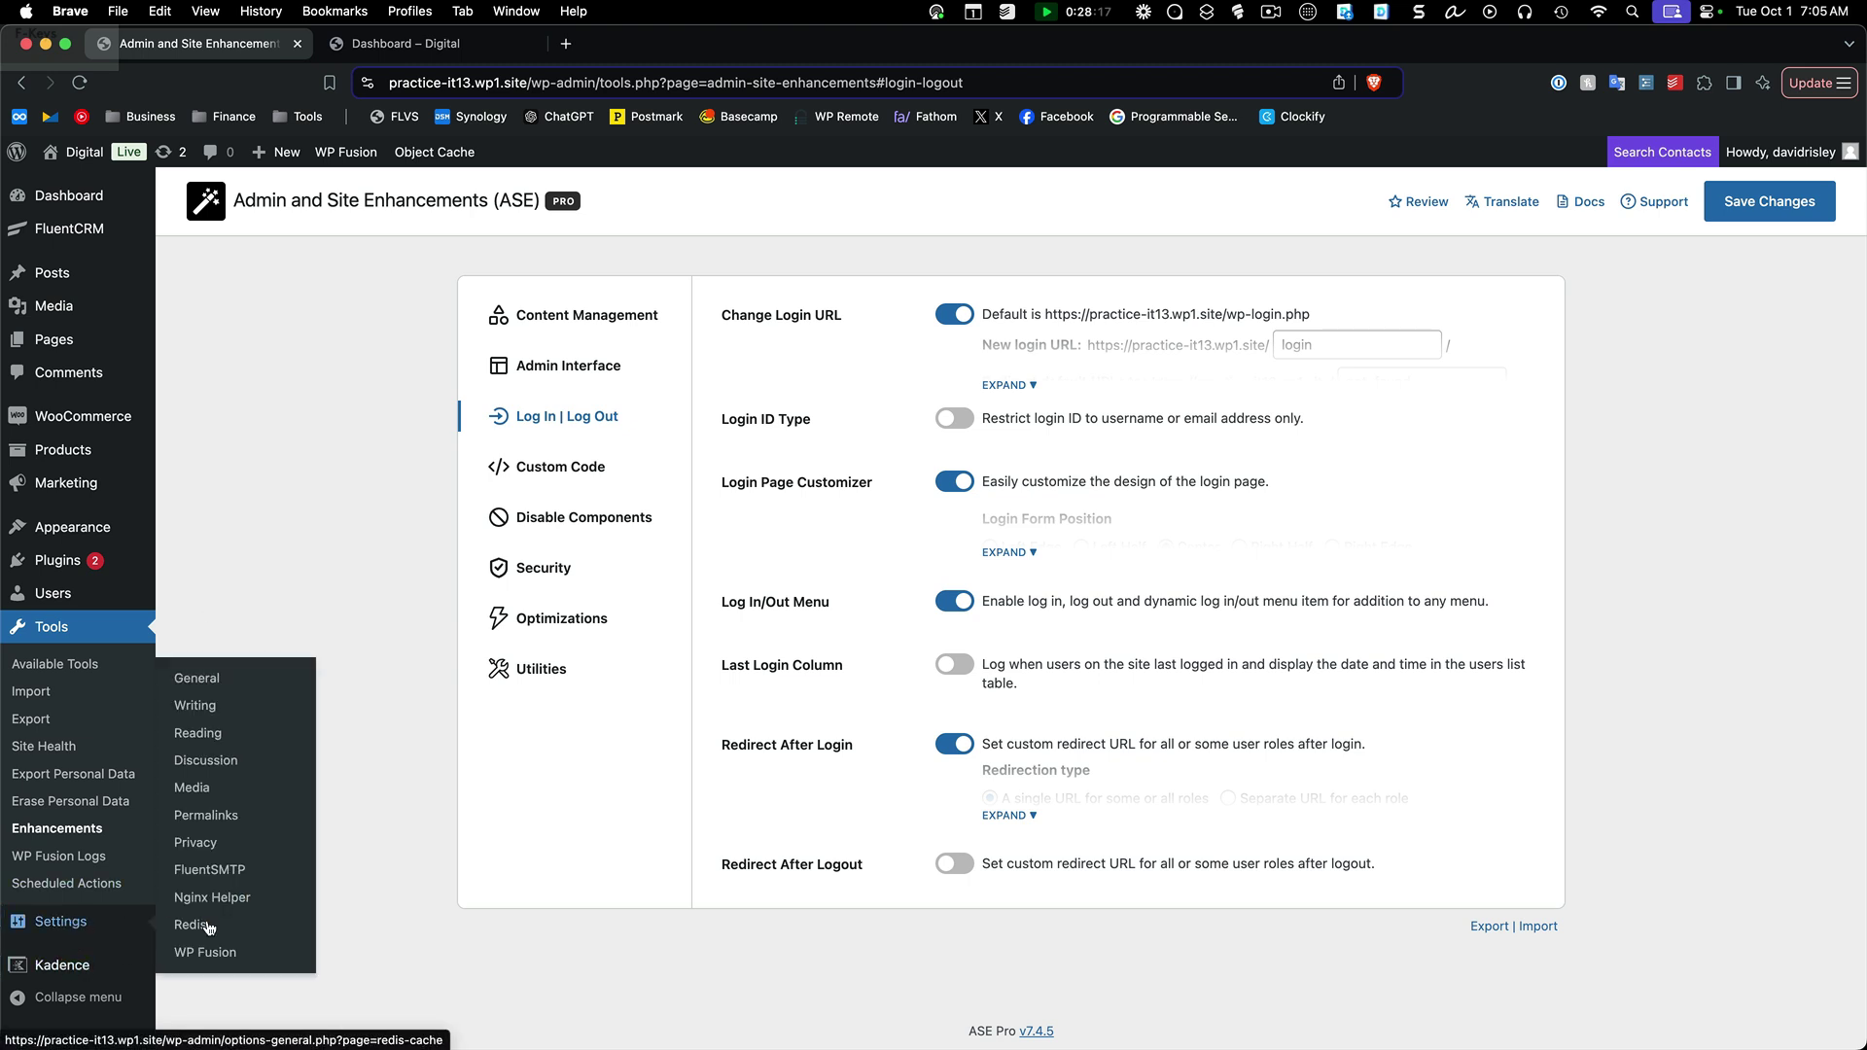
{"action": "left_click", "coordinate": [208, 954]}
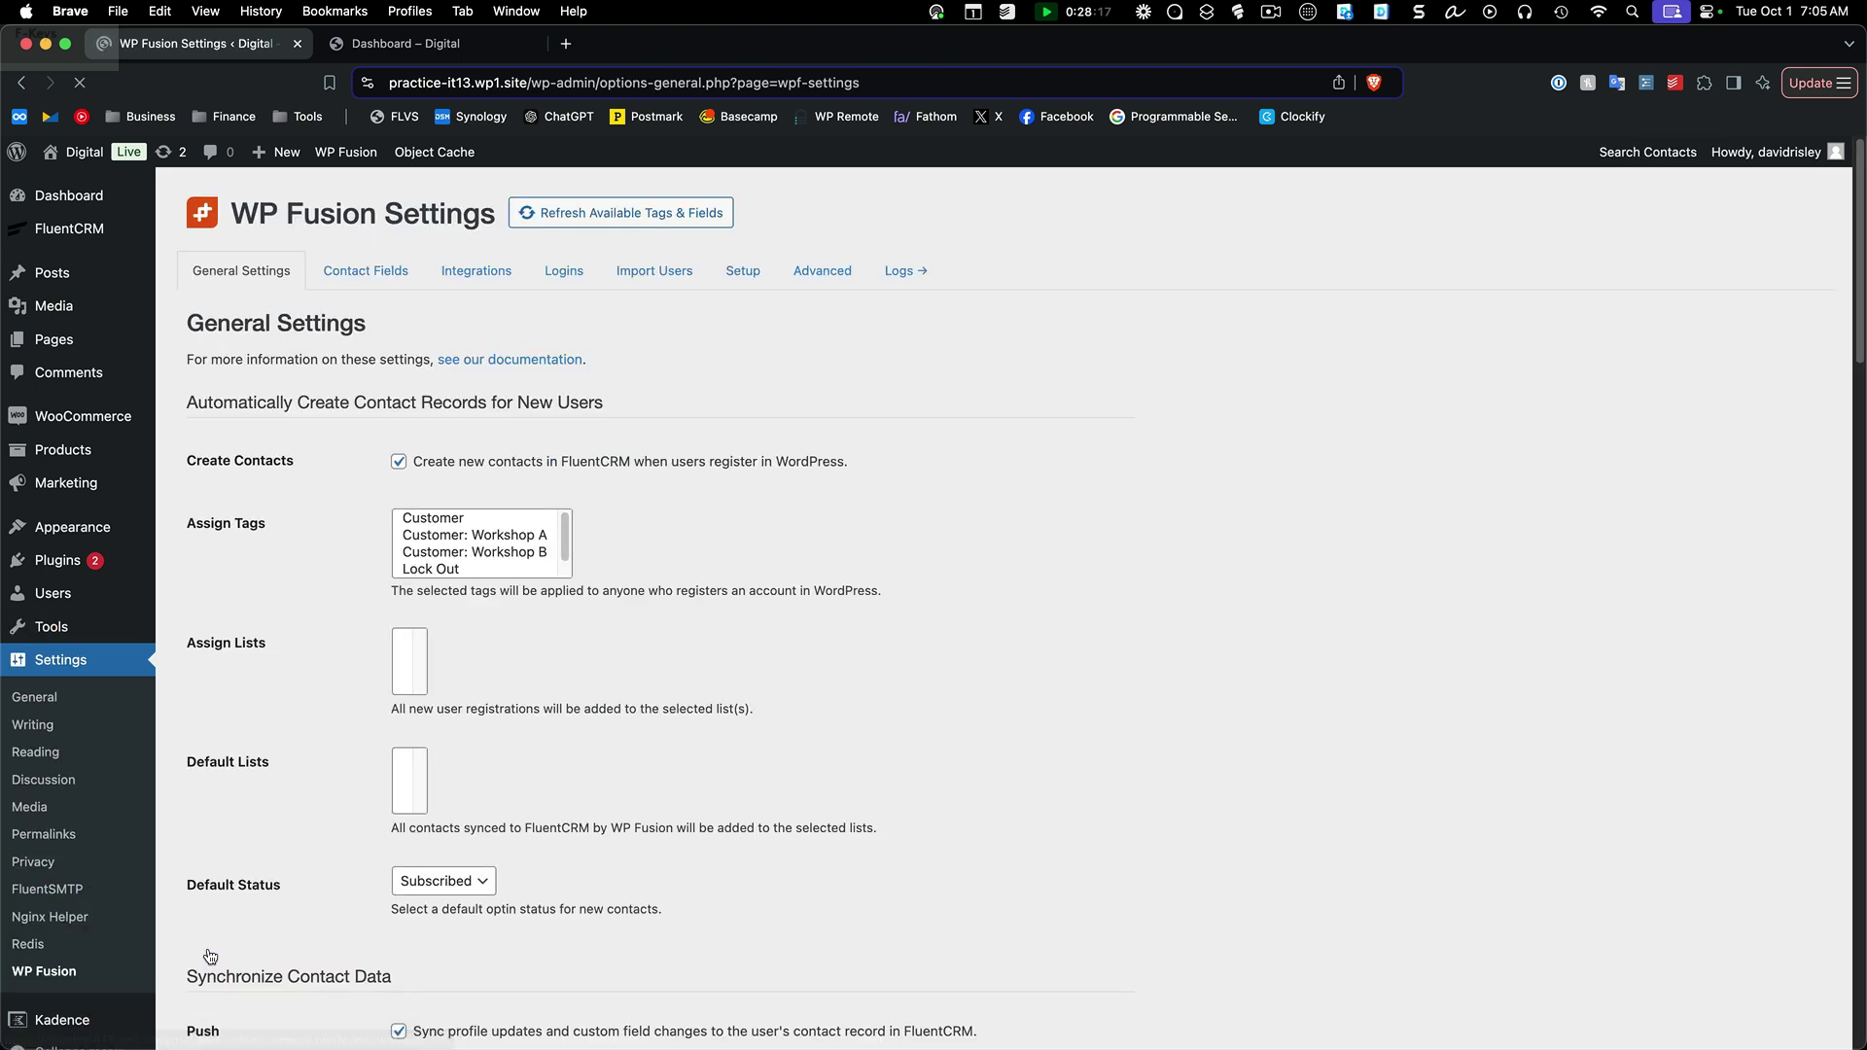
{"action": "left_click", "coordinate": [564, 272]}
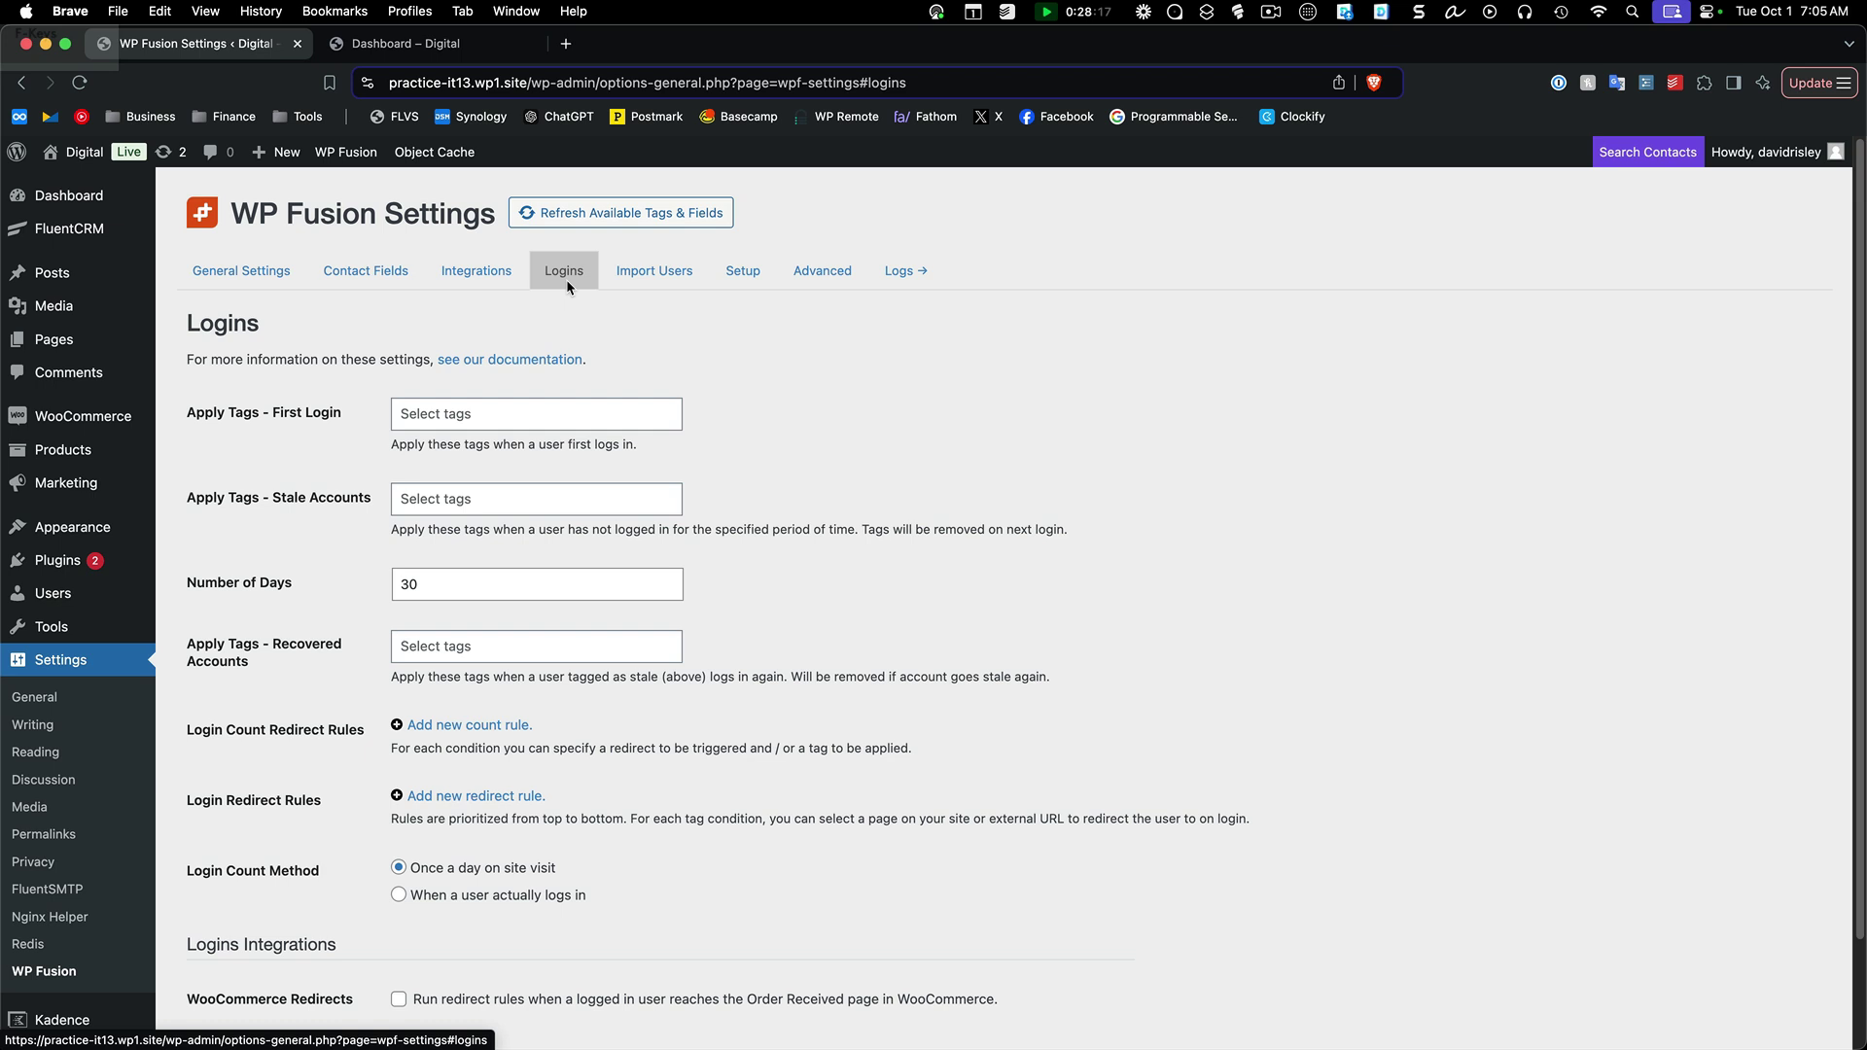
{"action": "left_click", "coordinate": [501, 796]}
{"action": "scroll", "coordinate": [763, 674], "scroll_direction": "down", "scroll_amount": 3}
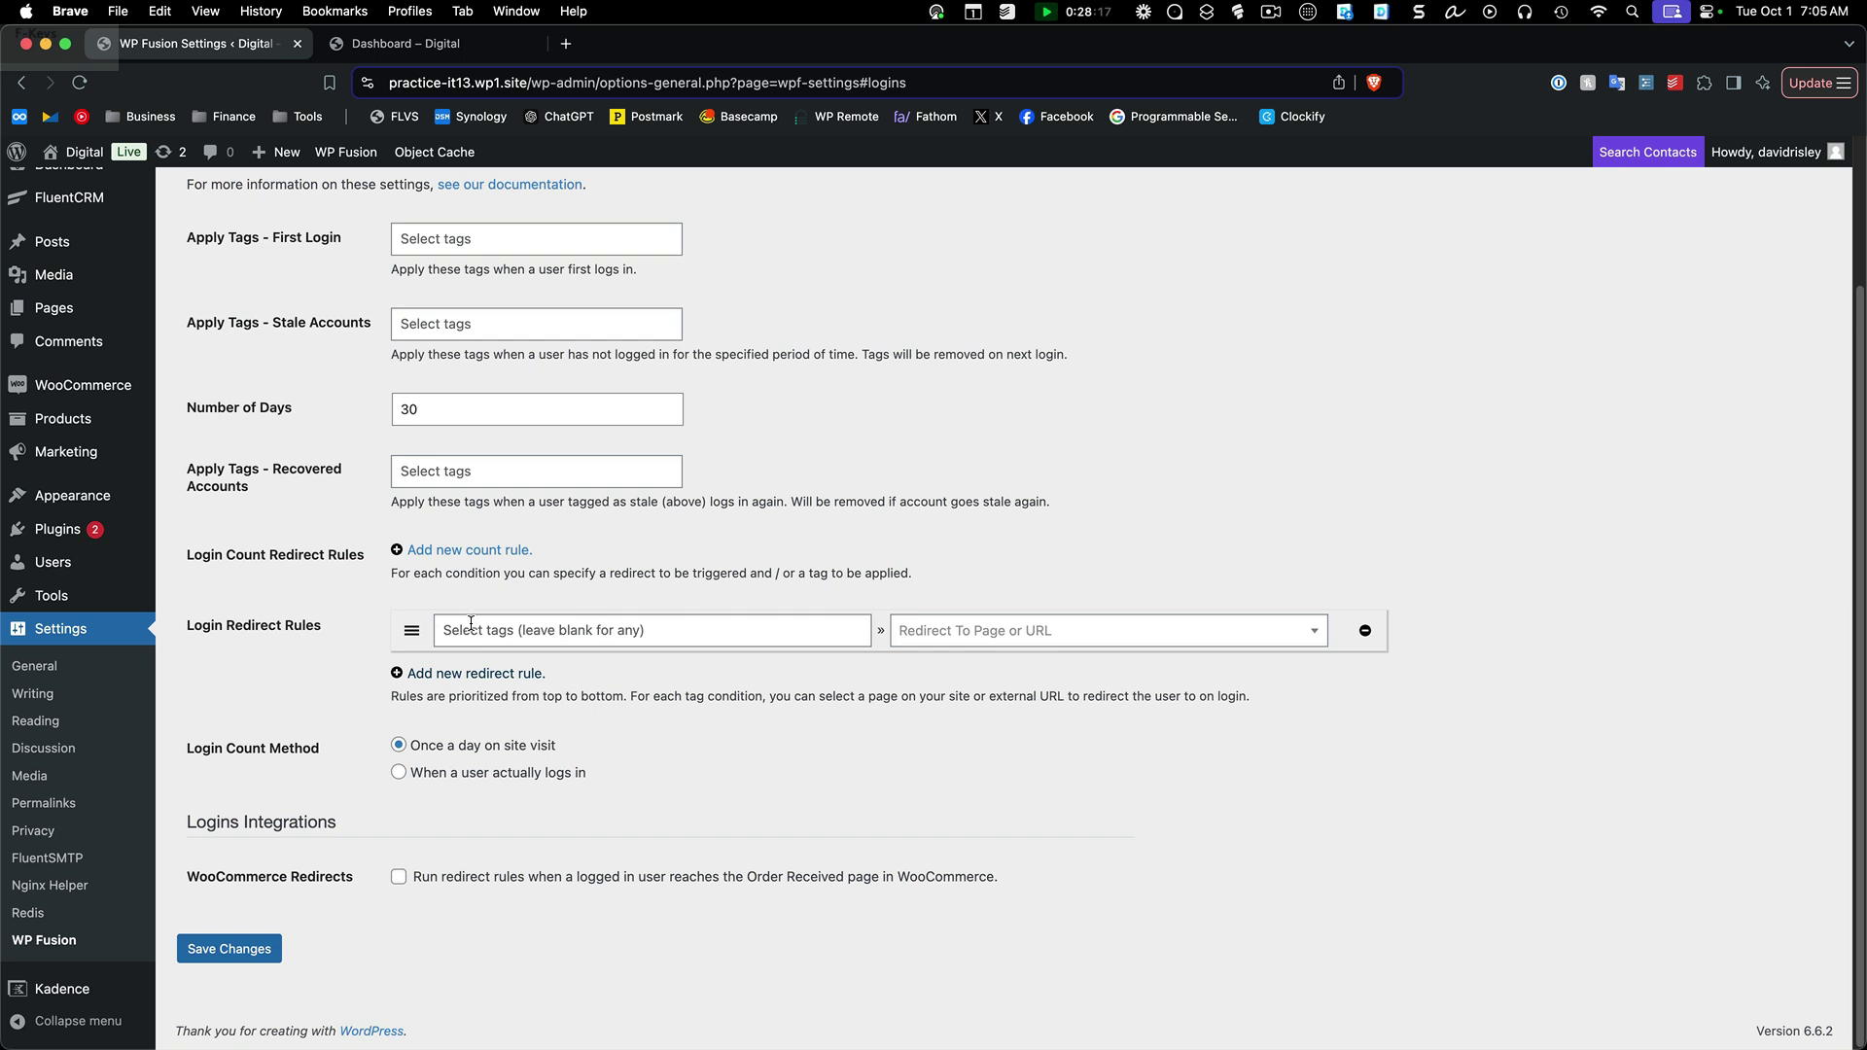
{"action": "left_click", "coordinate": [1009, 631]}
{"action": "type", "text": "dashb"}
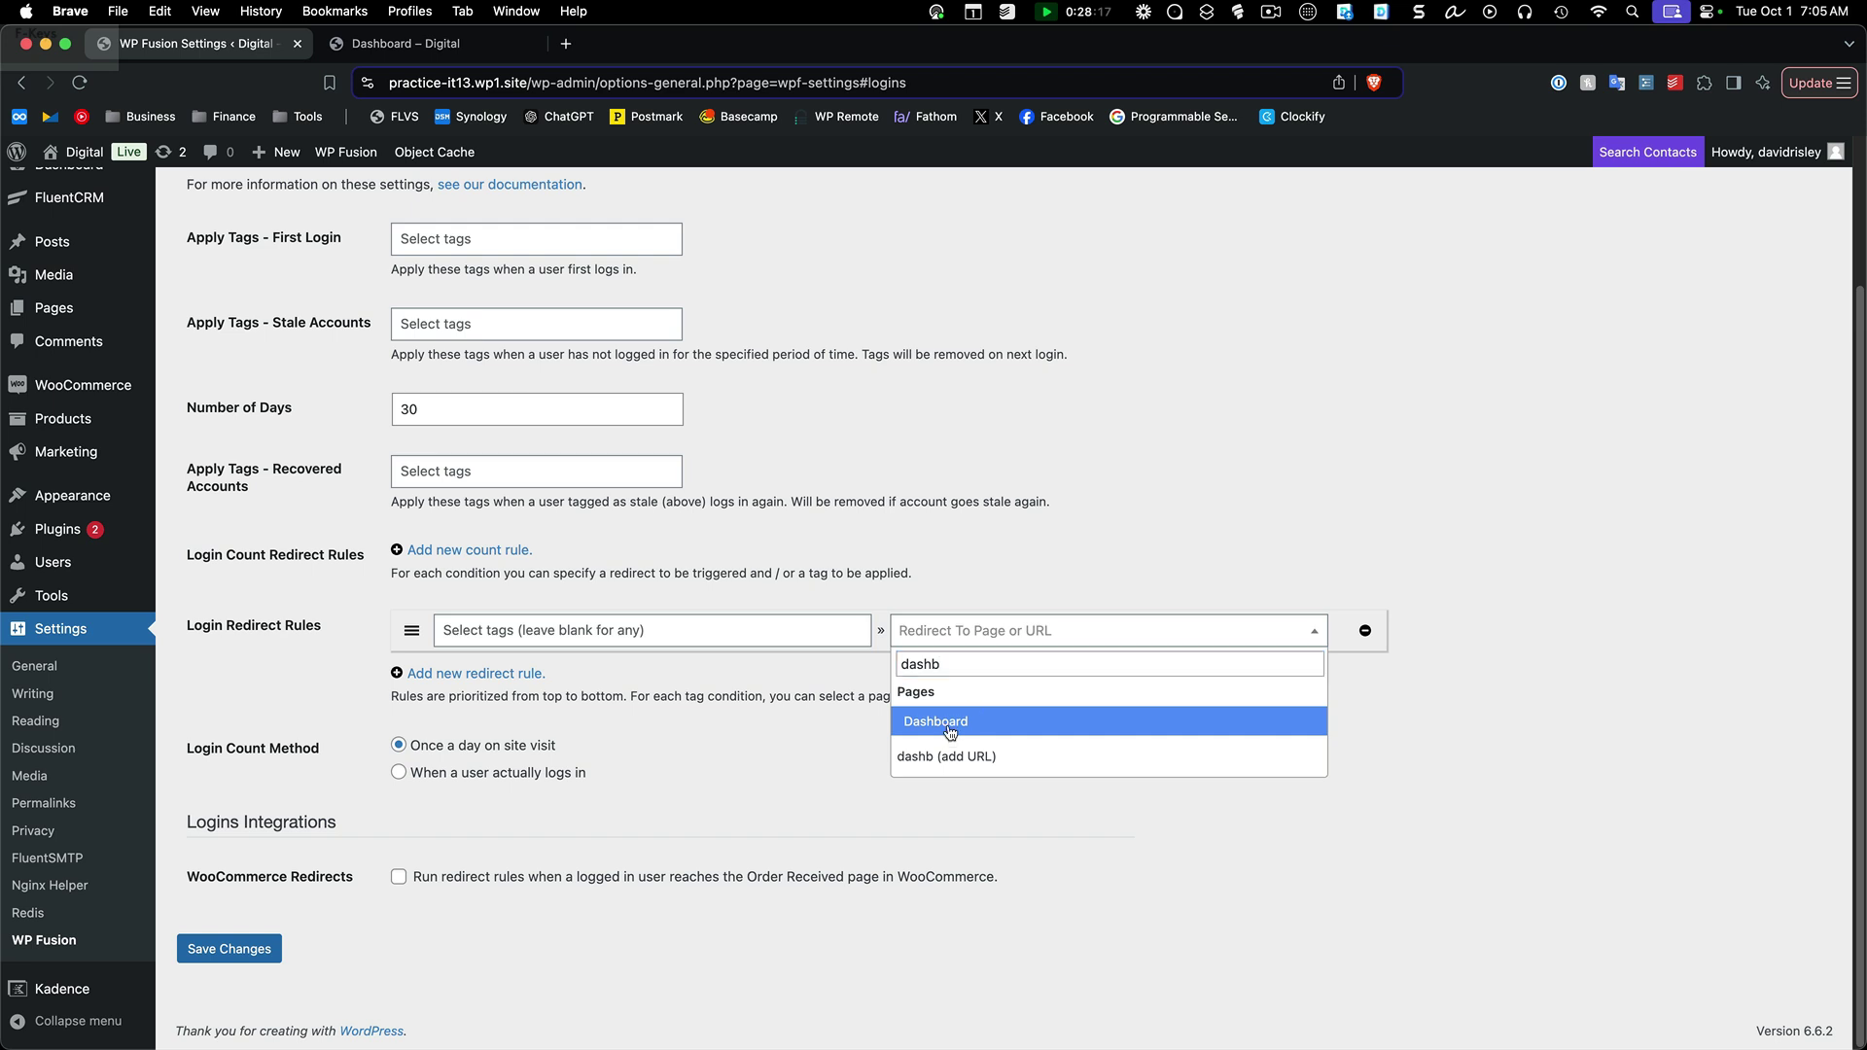
{"action": "left_click", "coordinate": [948, 722]}
{"action": "left_click", "coordinate": [238, 950]}
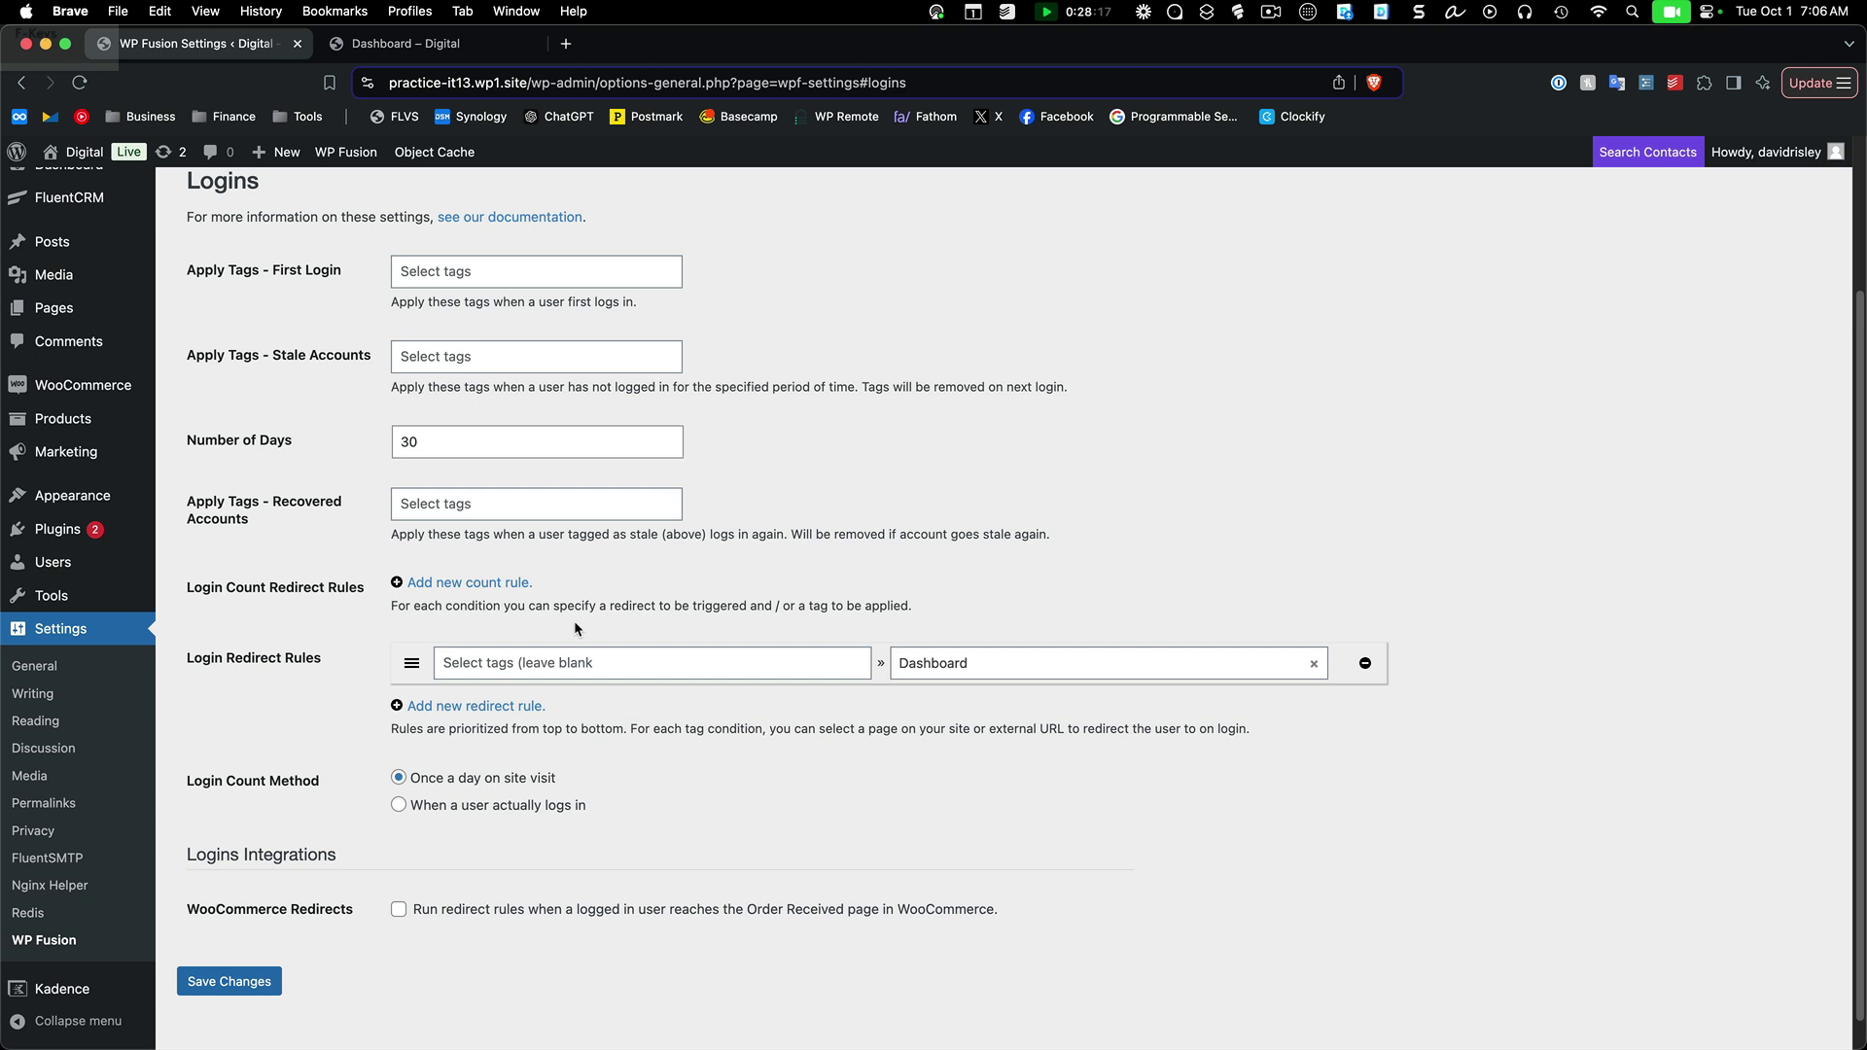
Step: Look over the tags available for the login redirect rule and close the list without choosing one
{"action": "left_click", "coordinate": [639, 665]}
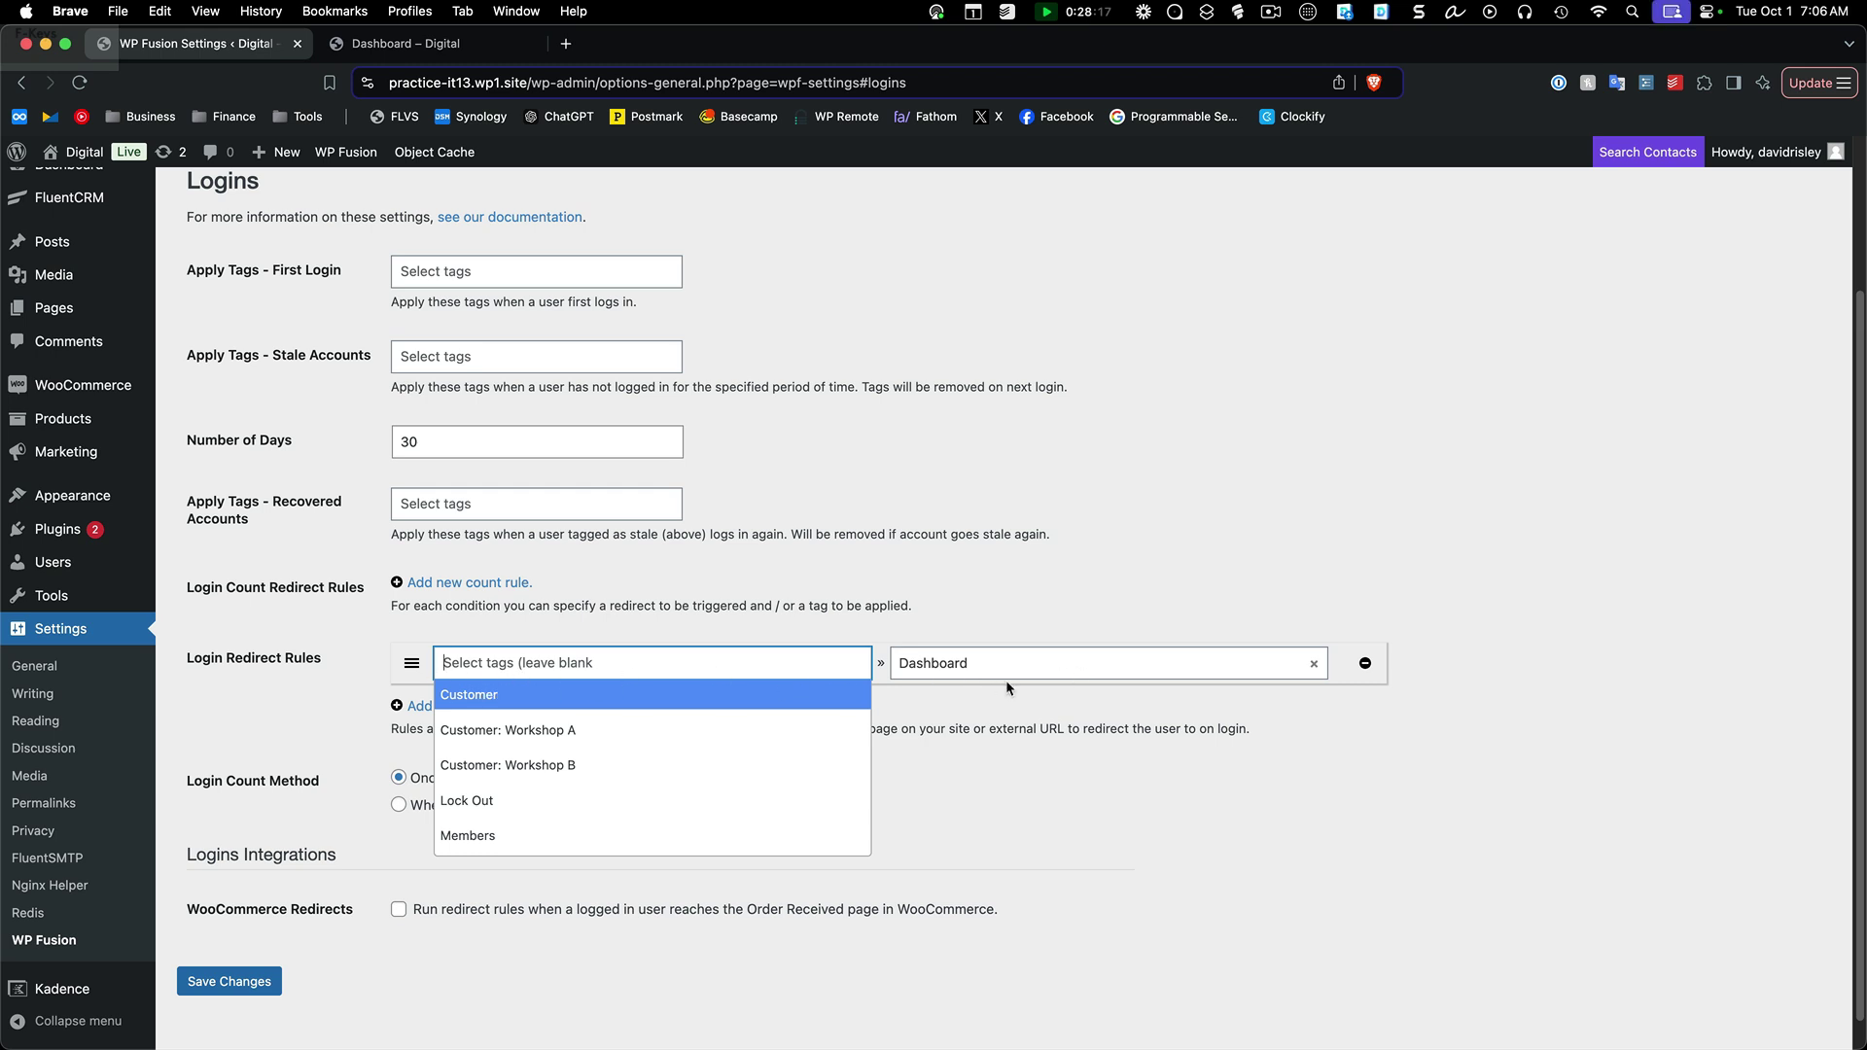
{"action": "key", "text": "Escape"}
{"action": "left_click", "coordinate": [1050, 780]}
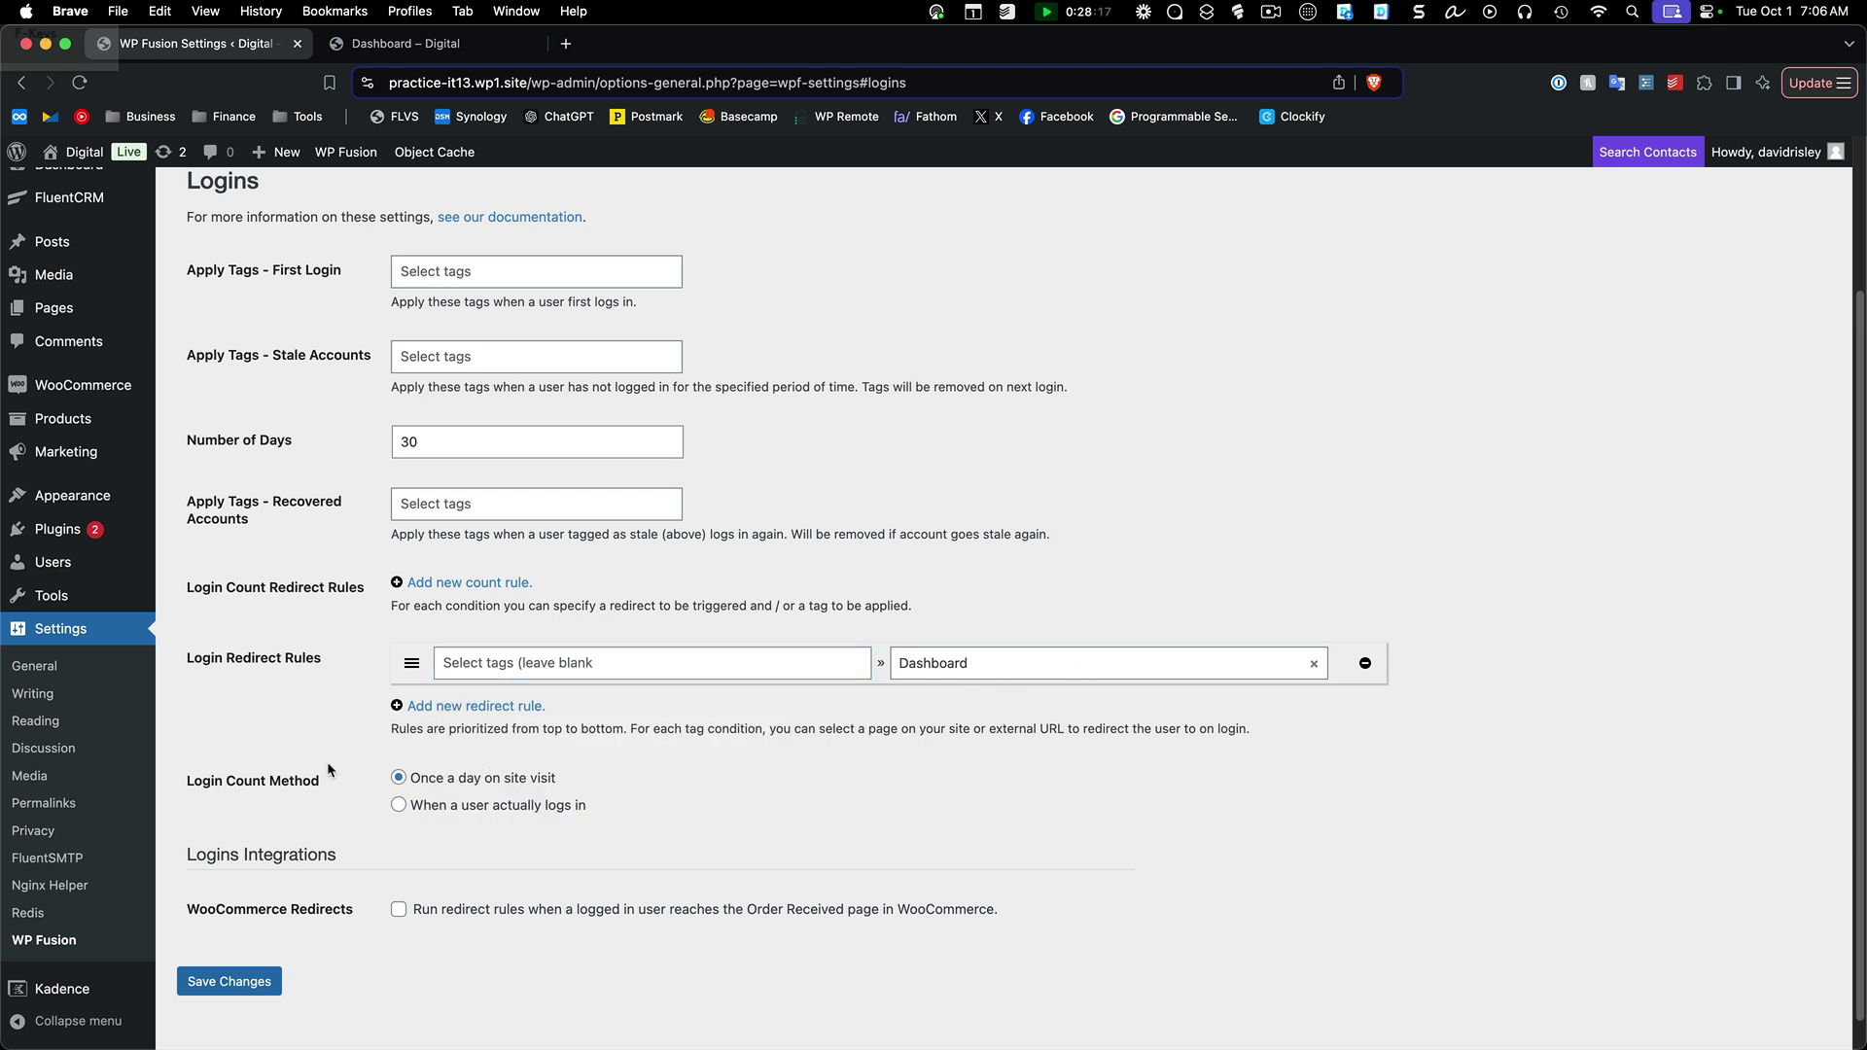
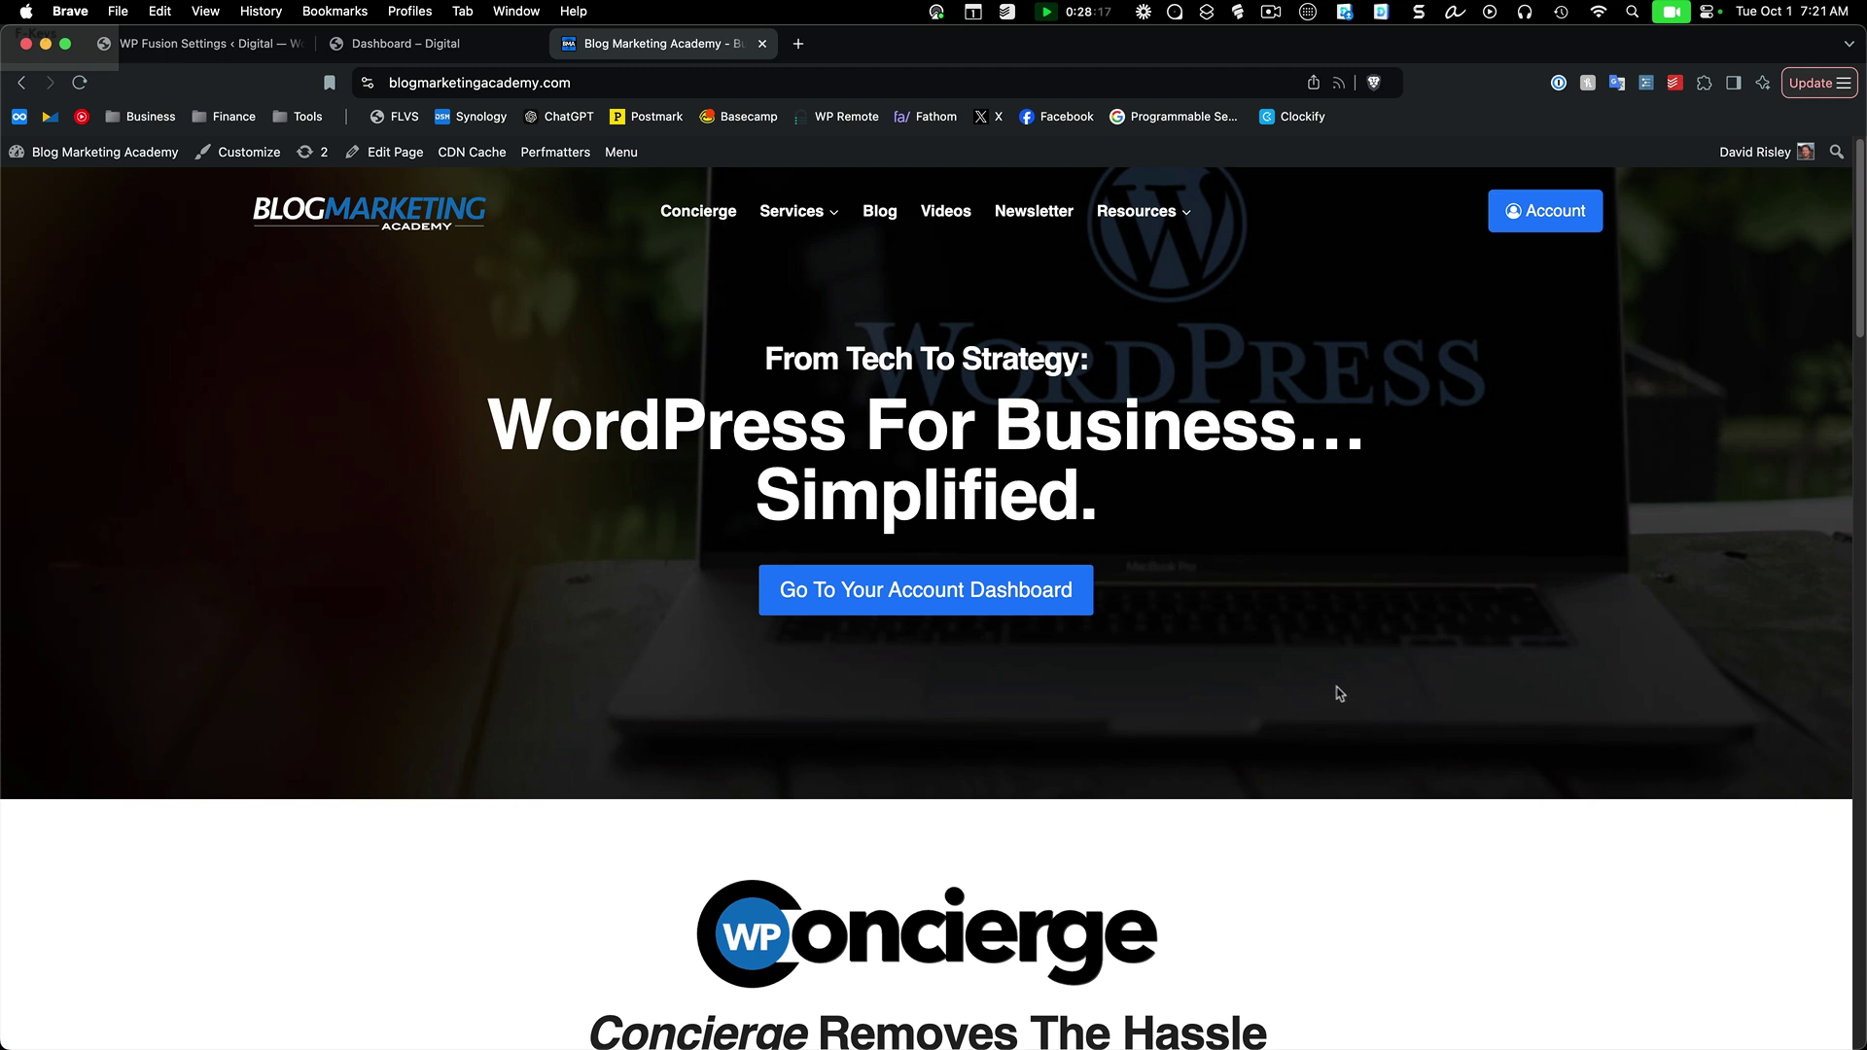
Step: Open the account area of the Blog Marketing Academy site and examine its dashboard's navigation, membership status and info boxes
{"action": "left_click", "coordinate": [1541, 218]}
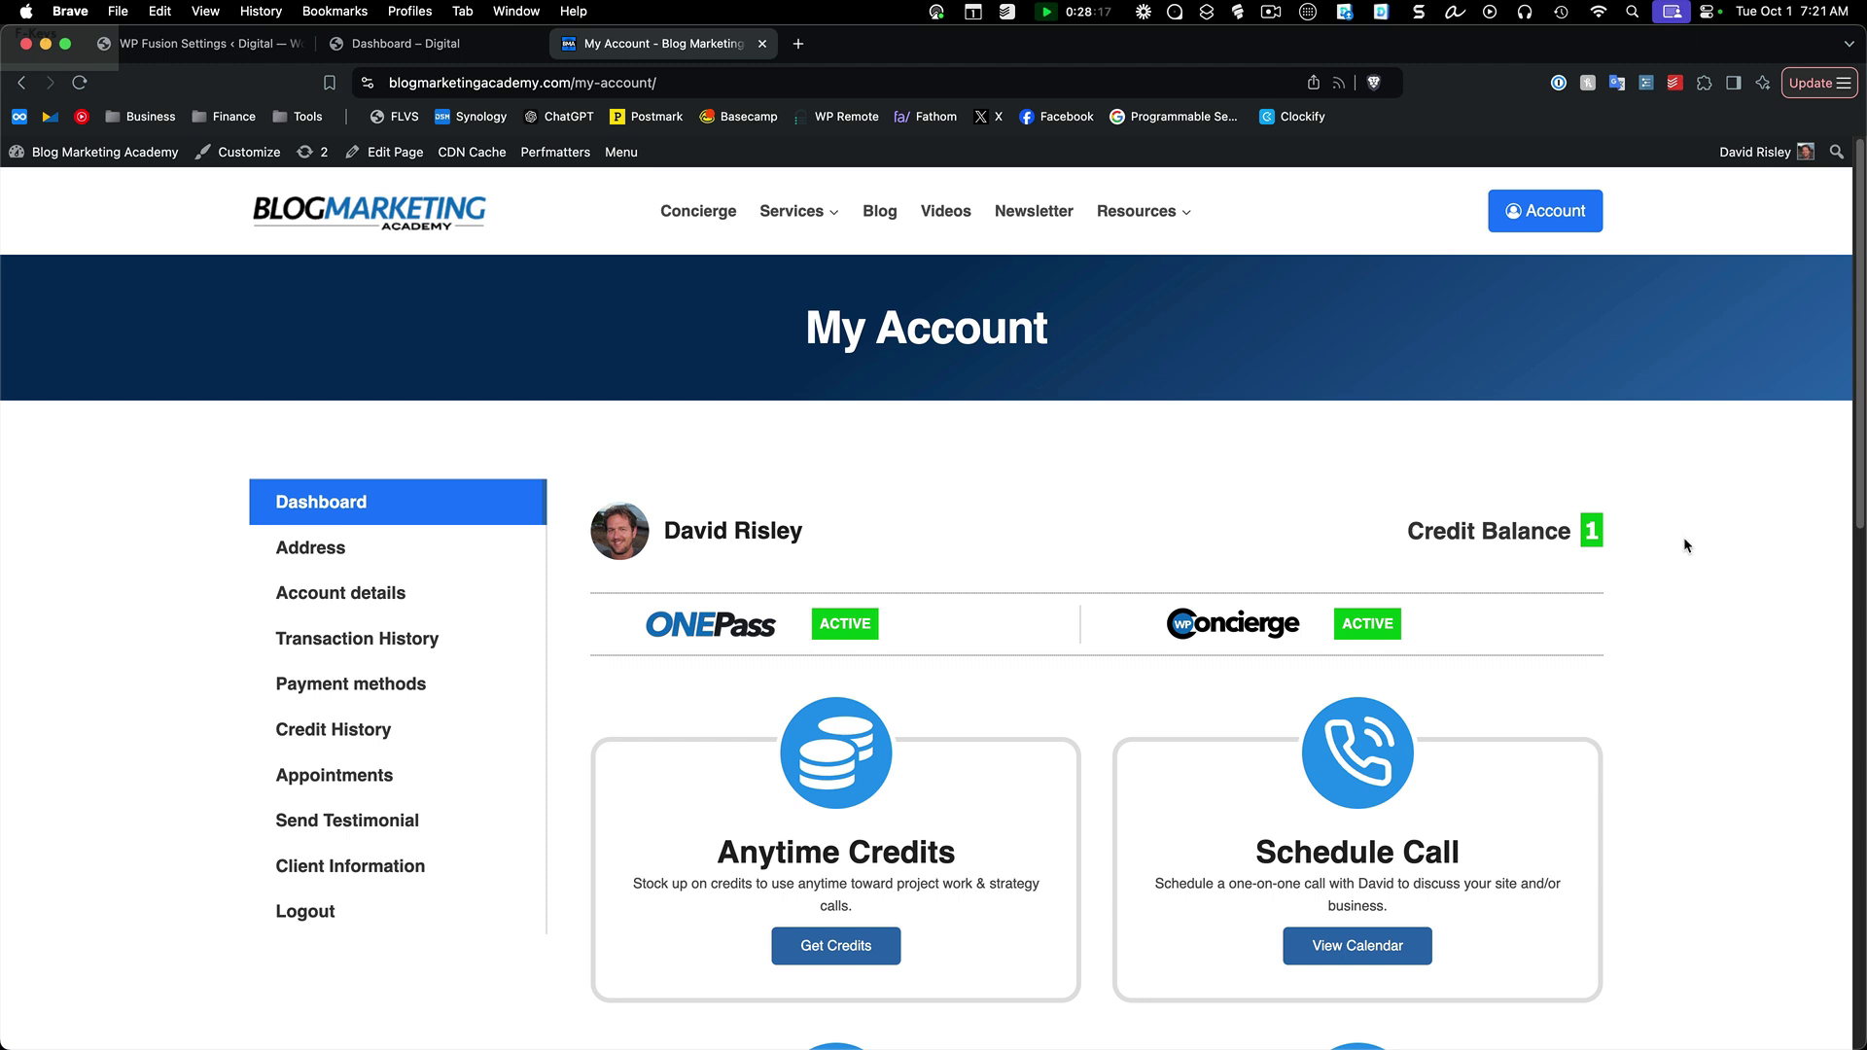
{"action": "scroll", "coordinate": [1602, 576], "scroll_direction": "down", "scroll_amount": 5}
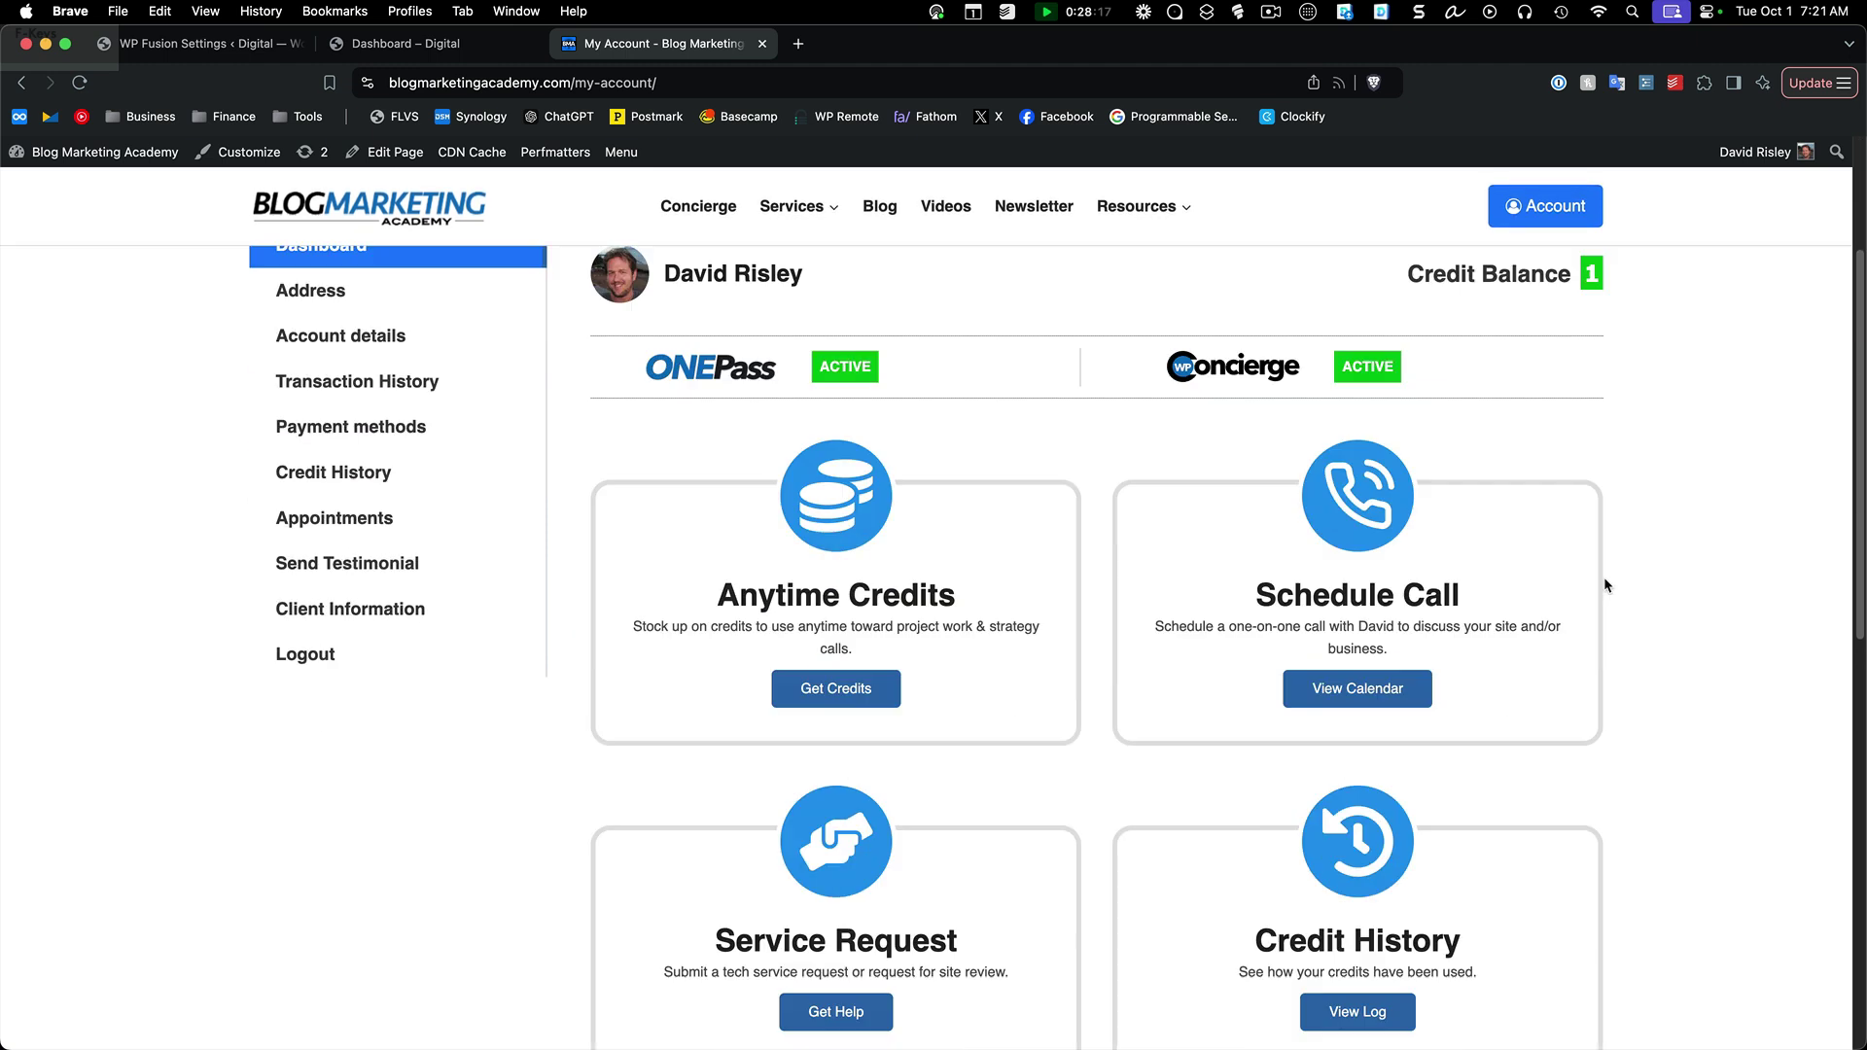
{"action": "scroll", "coordinate": [855, 506], "scroll_direction": "up", "scroll_amount": 3}
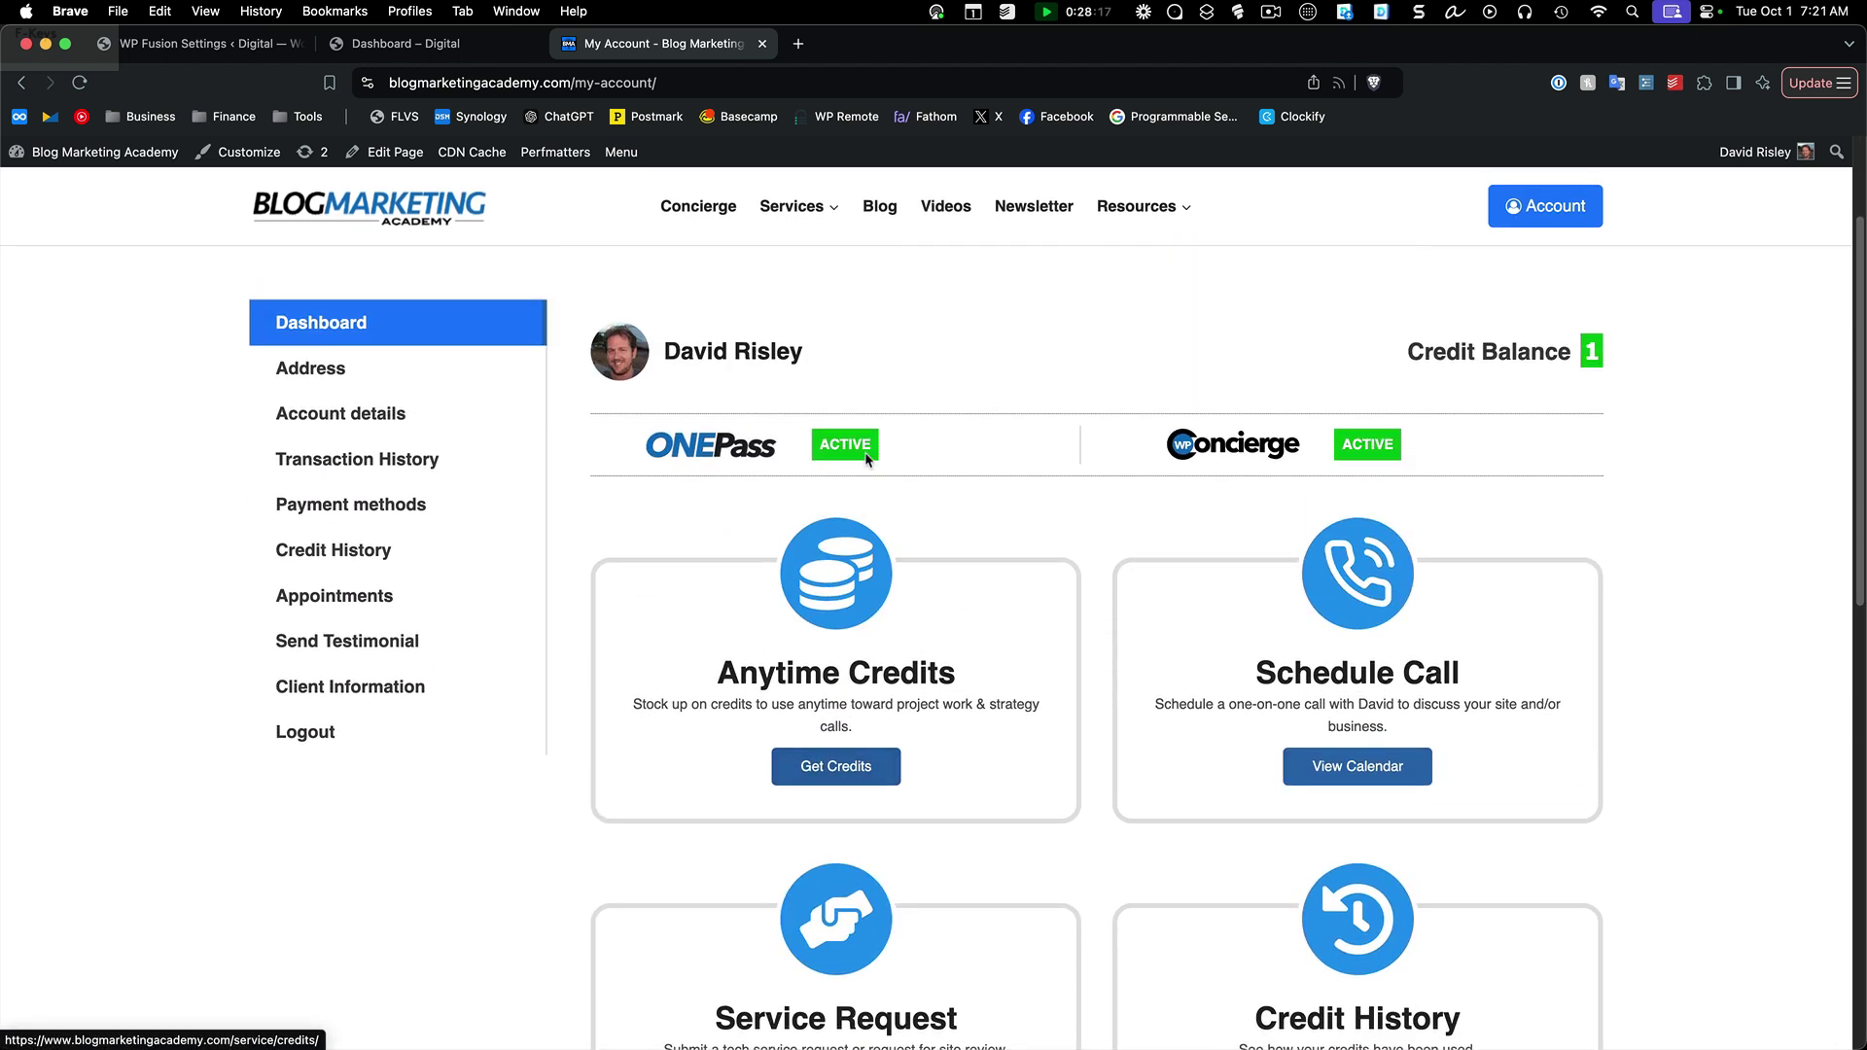
{"action": "scroll", "coordinate": [1632, 757], "scroll_direction": "down", "scroll_amount": 4}
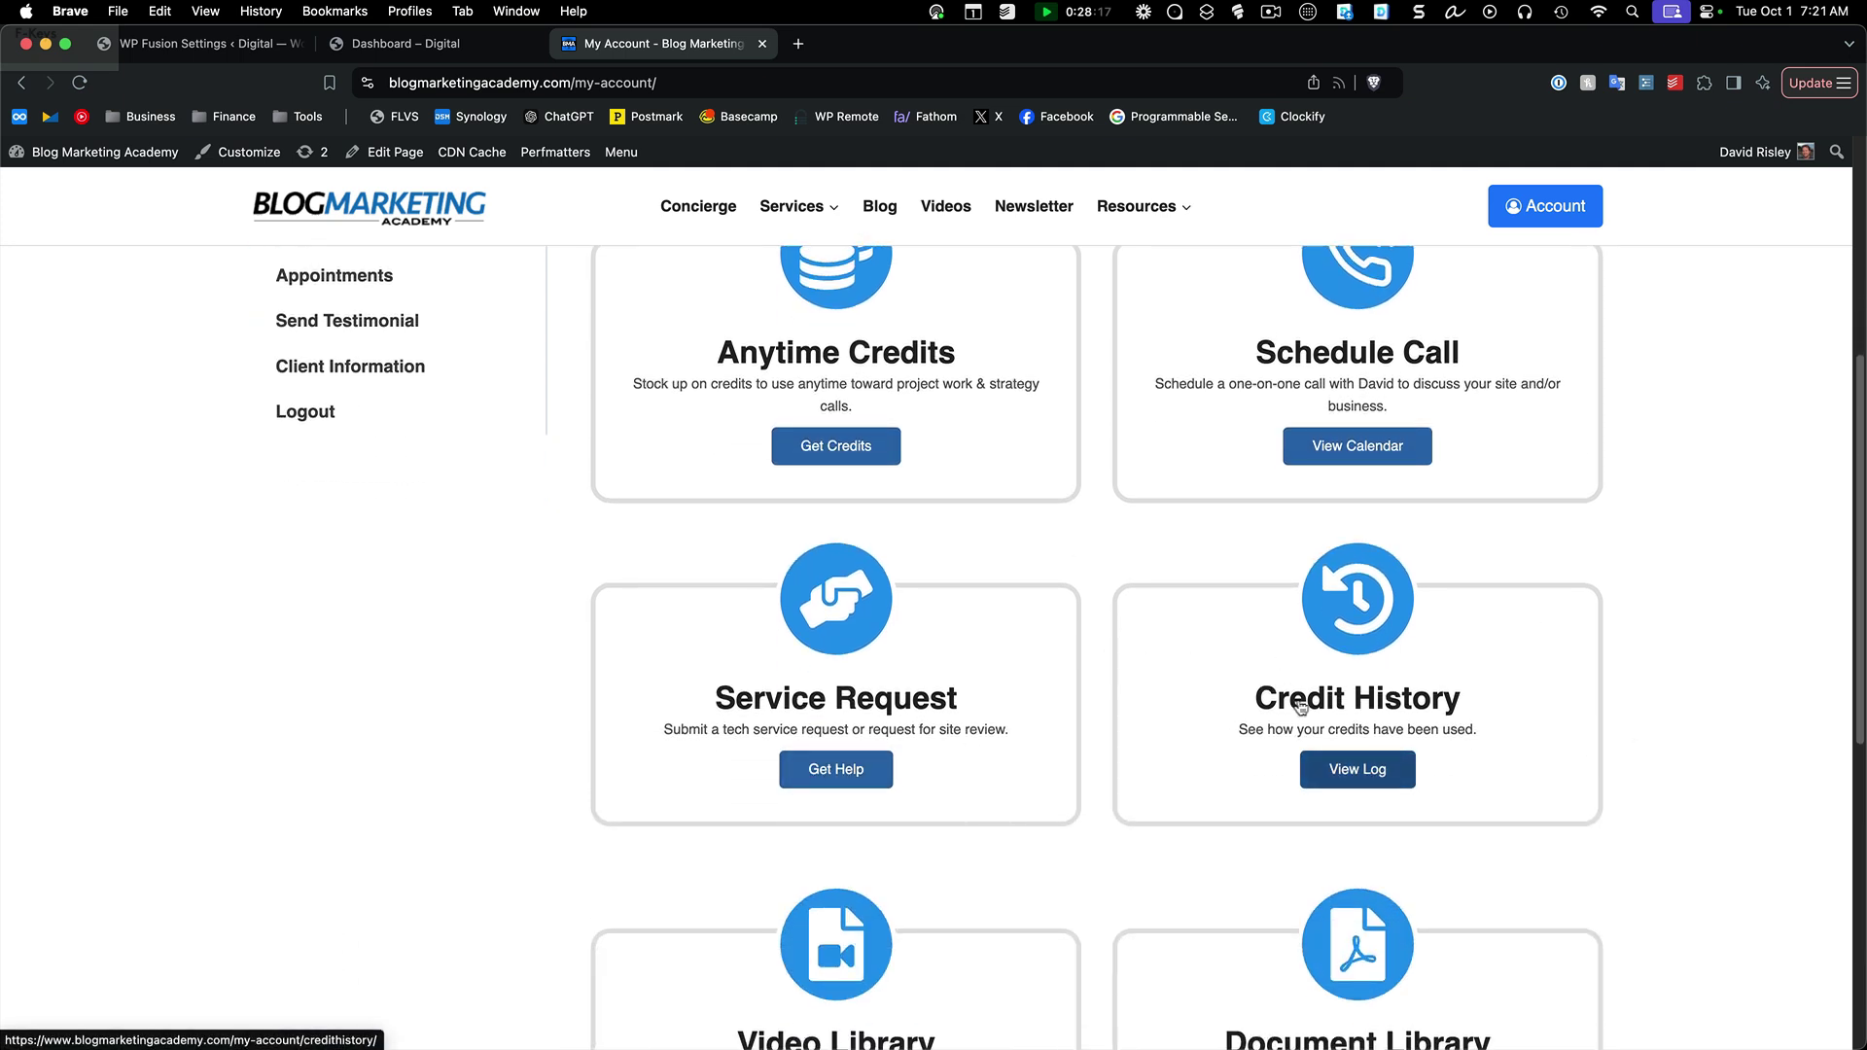
{"action": "scroll", "coordinate": [1002, 707], "scroll_direction": "down", "scroll_amount": 3}
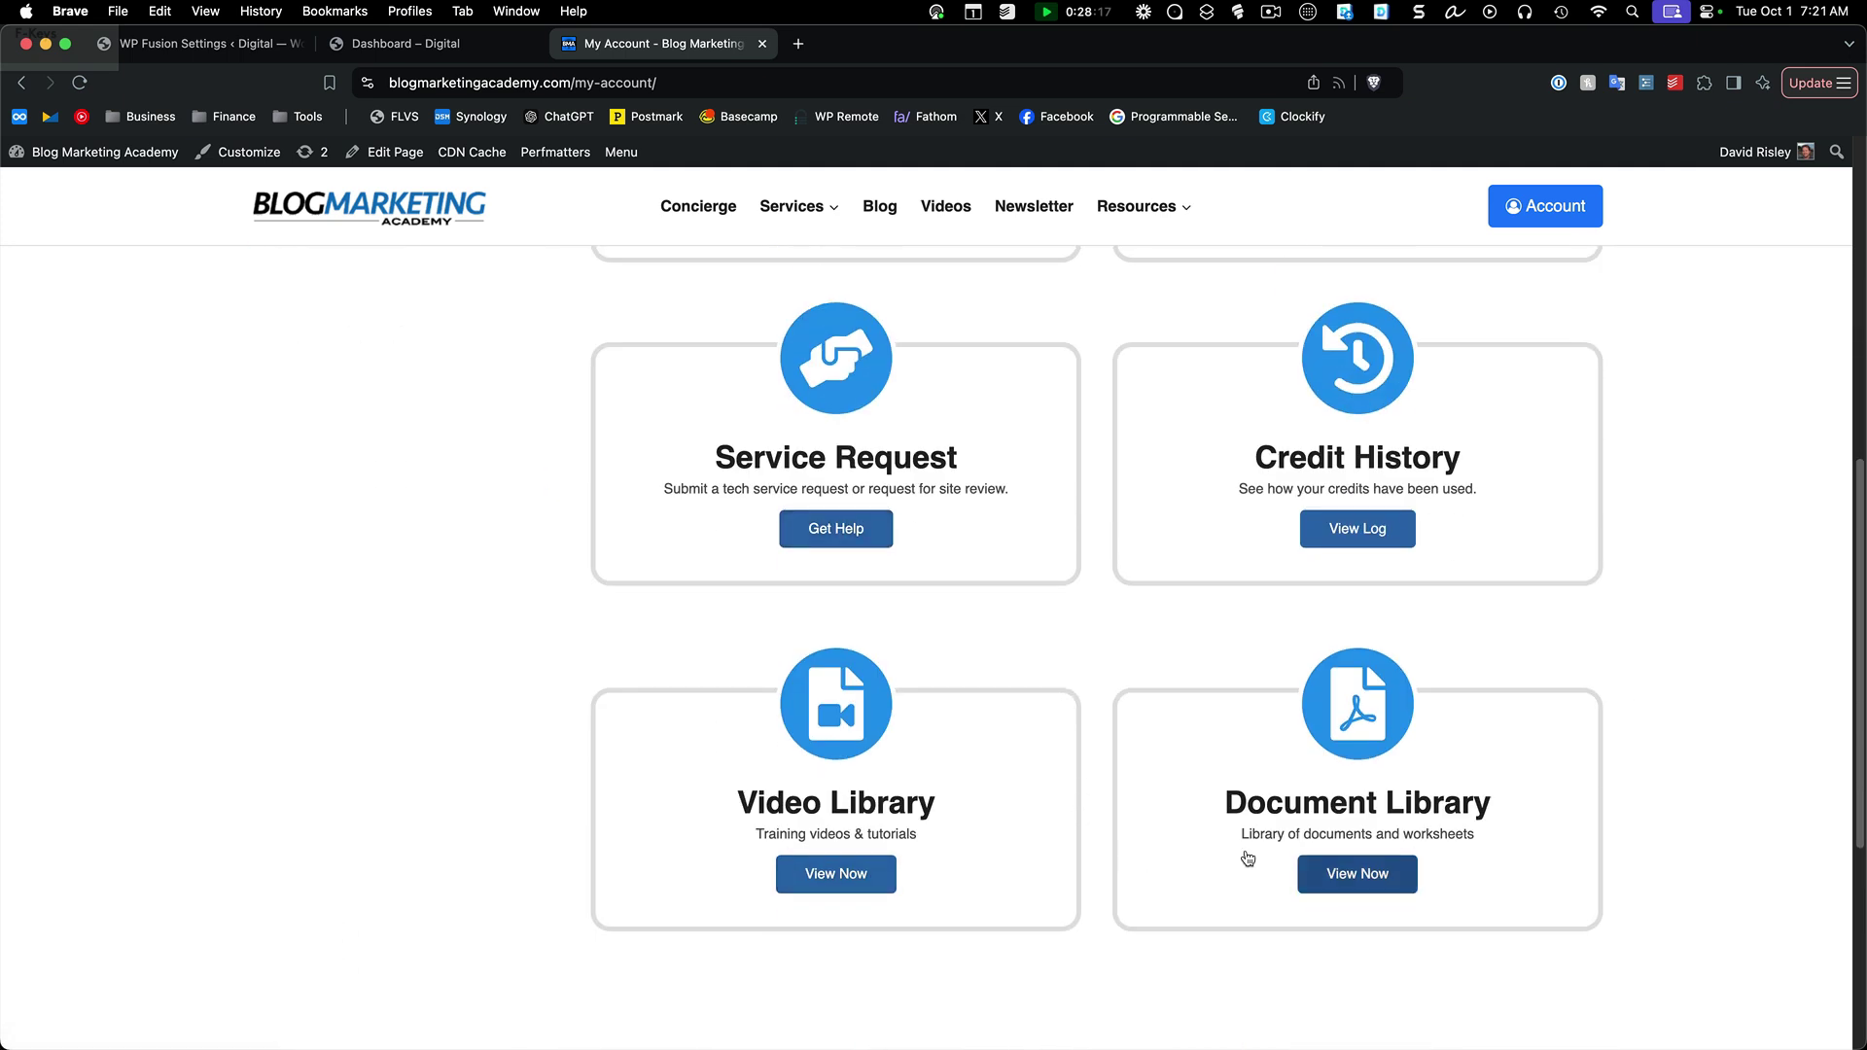
{"action": "scroll", "coordinate": [1070, 855], "scroll_direction": "up", "scroll_amount": 6}
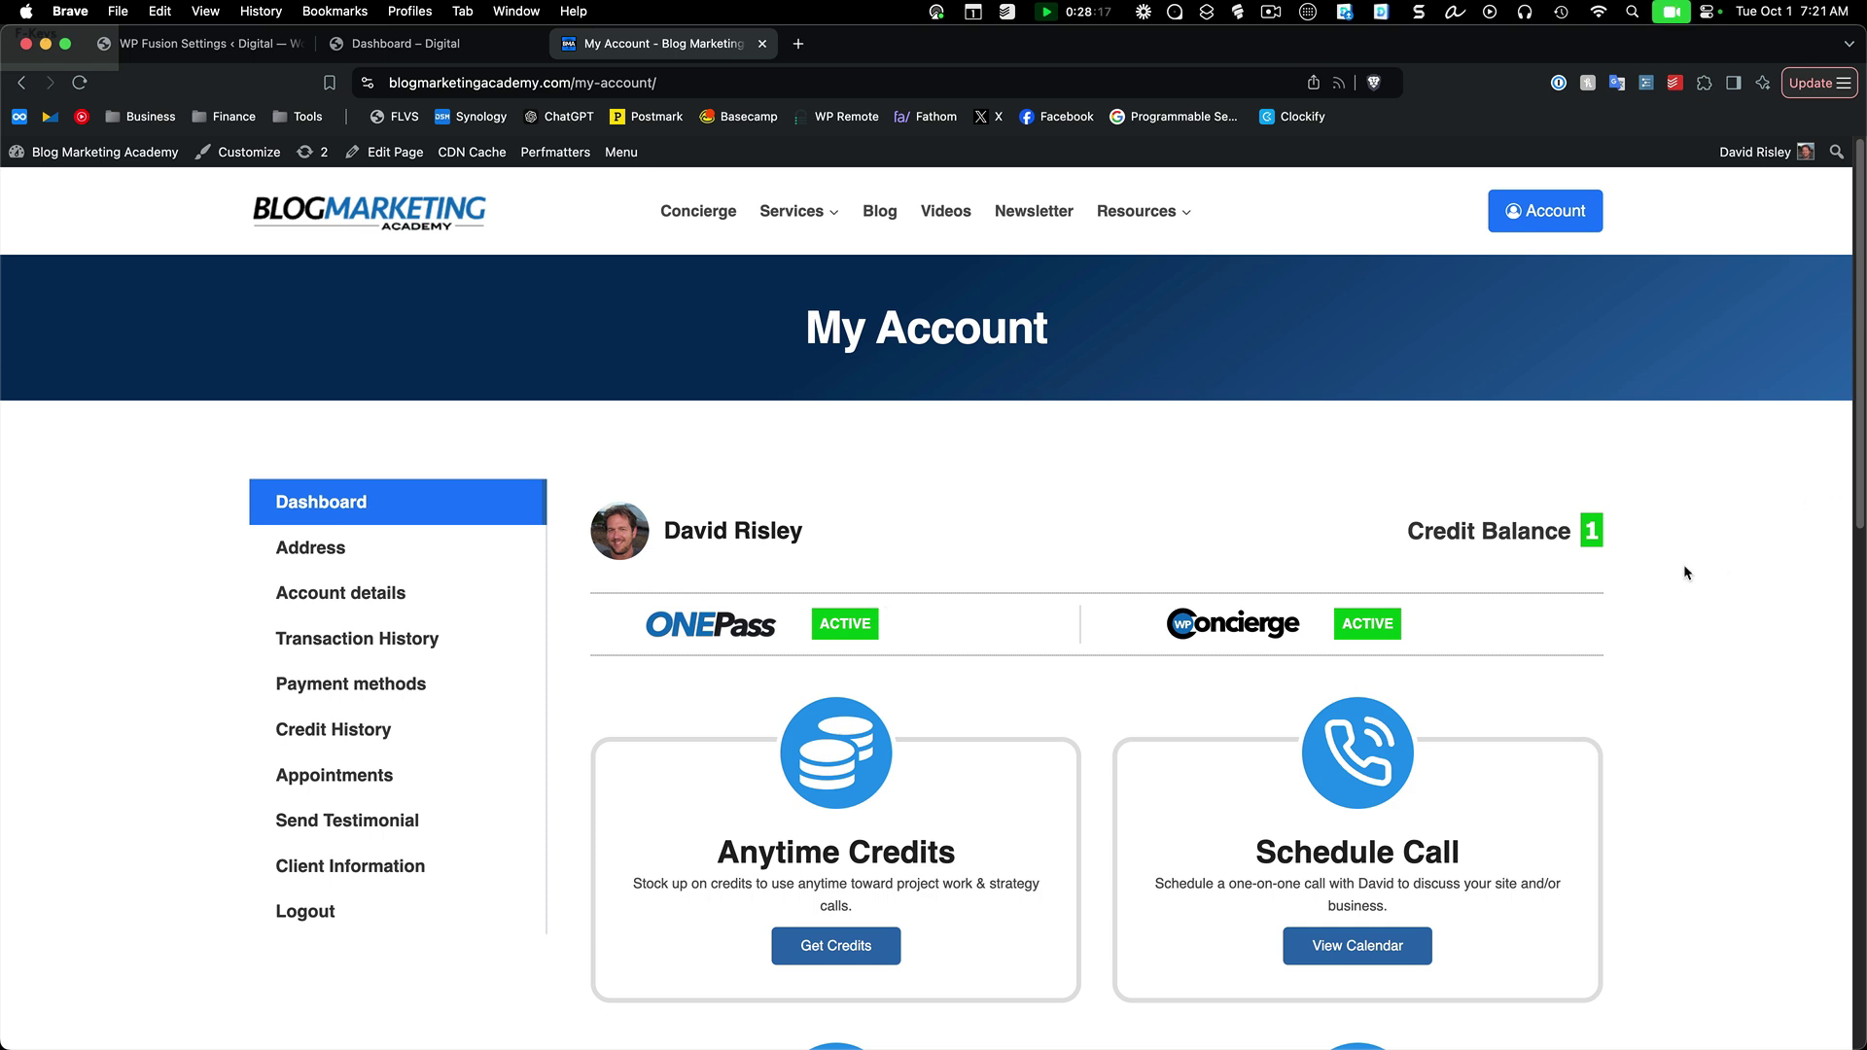
{"action": "scroll", "coordinate": [1659, 591], "scroll_direction": "down", "scroll_amount": 2}
{"action": "scroll", "coordinate": [1659, 599], "scroll_direction": "down", "scroll_amount": 1}
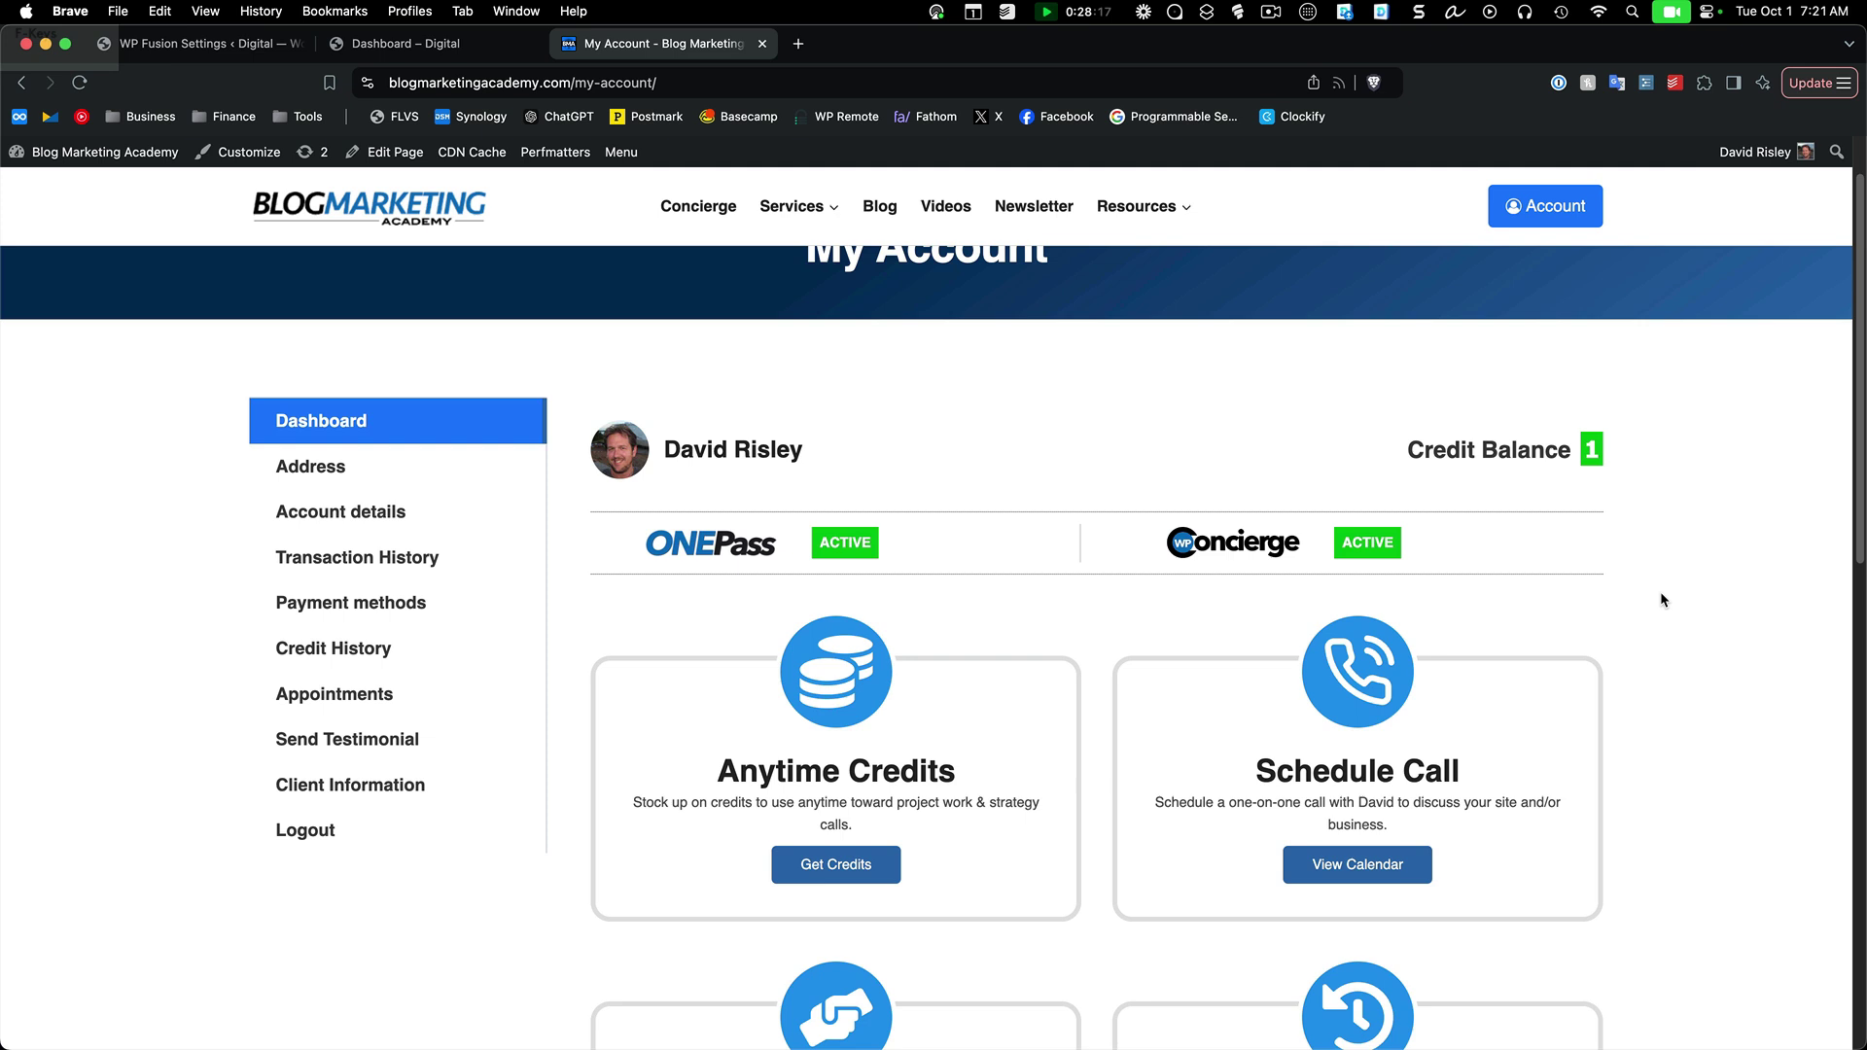
{"action": "scroll", "coordinate": [1659, 591], "scroll_direction": "down", "scroll_amount": 1}
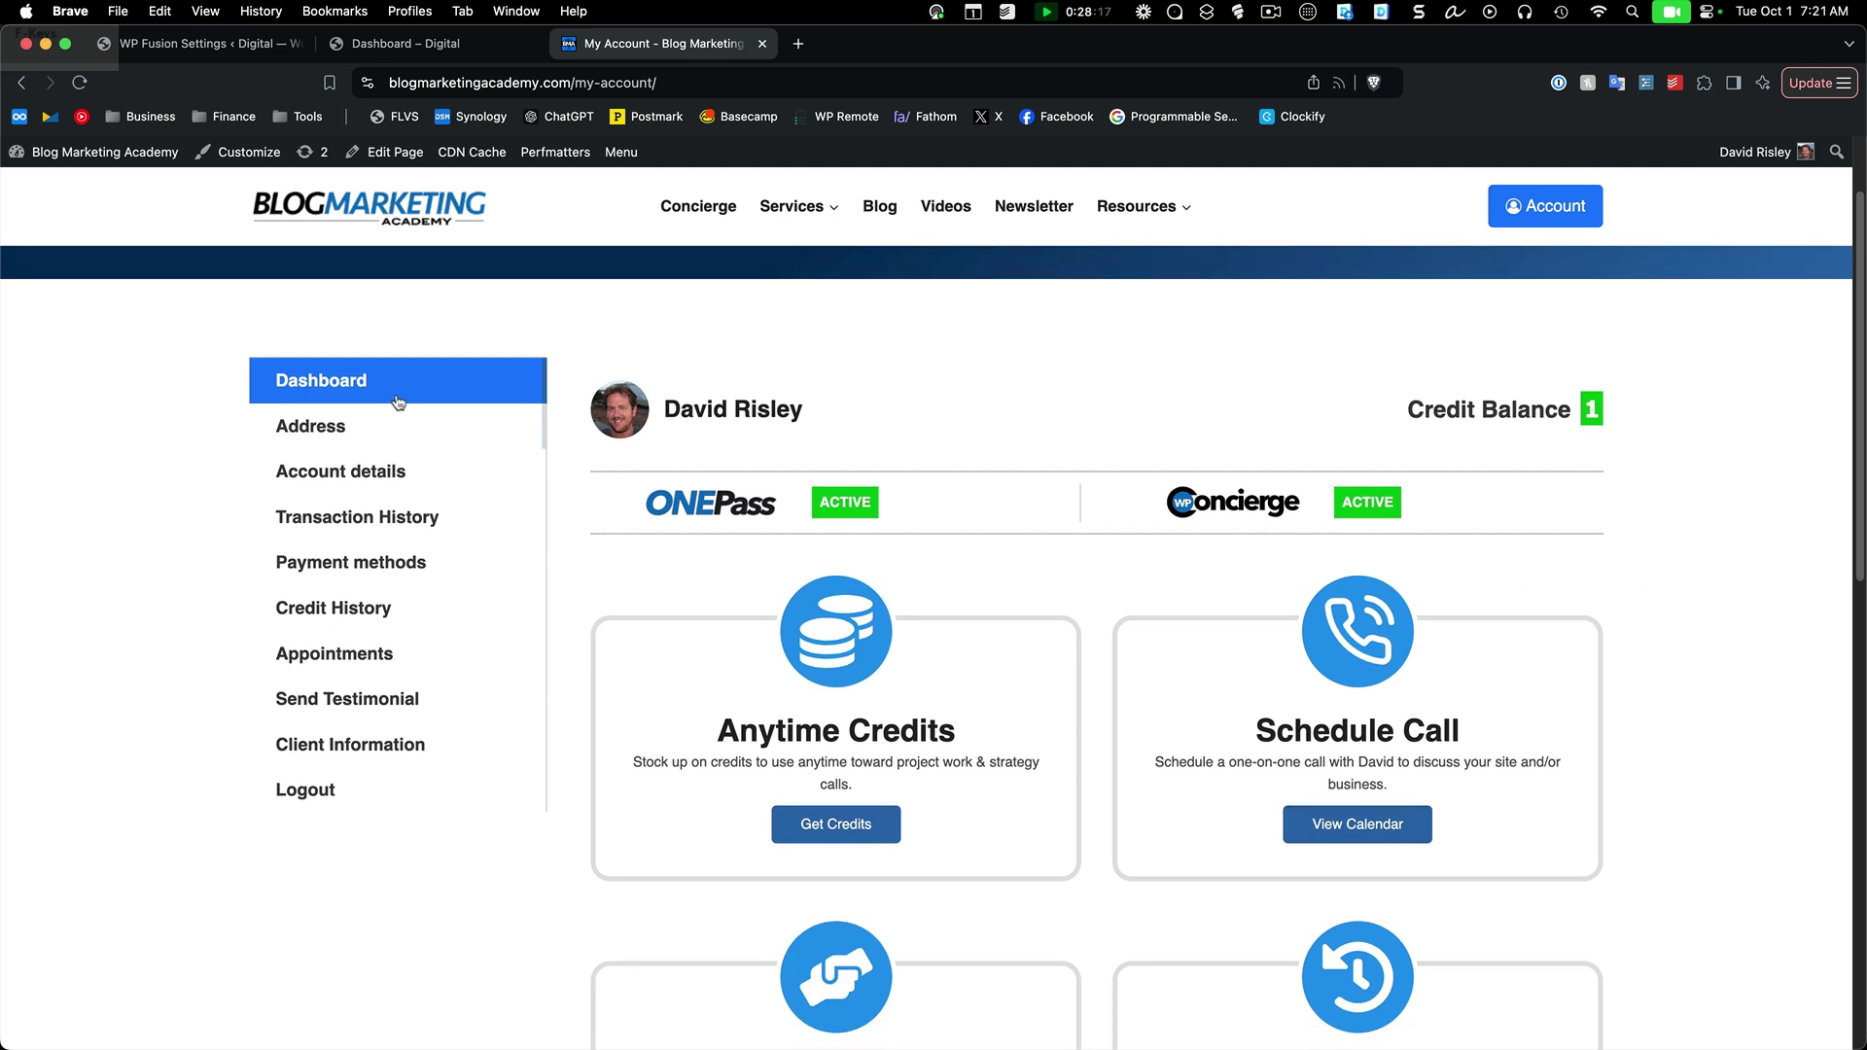
{"action": "scroll", "coordinate": [904, 452], "scroll_direction": "down", "scroll_amount": 1}
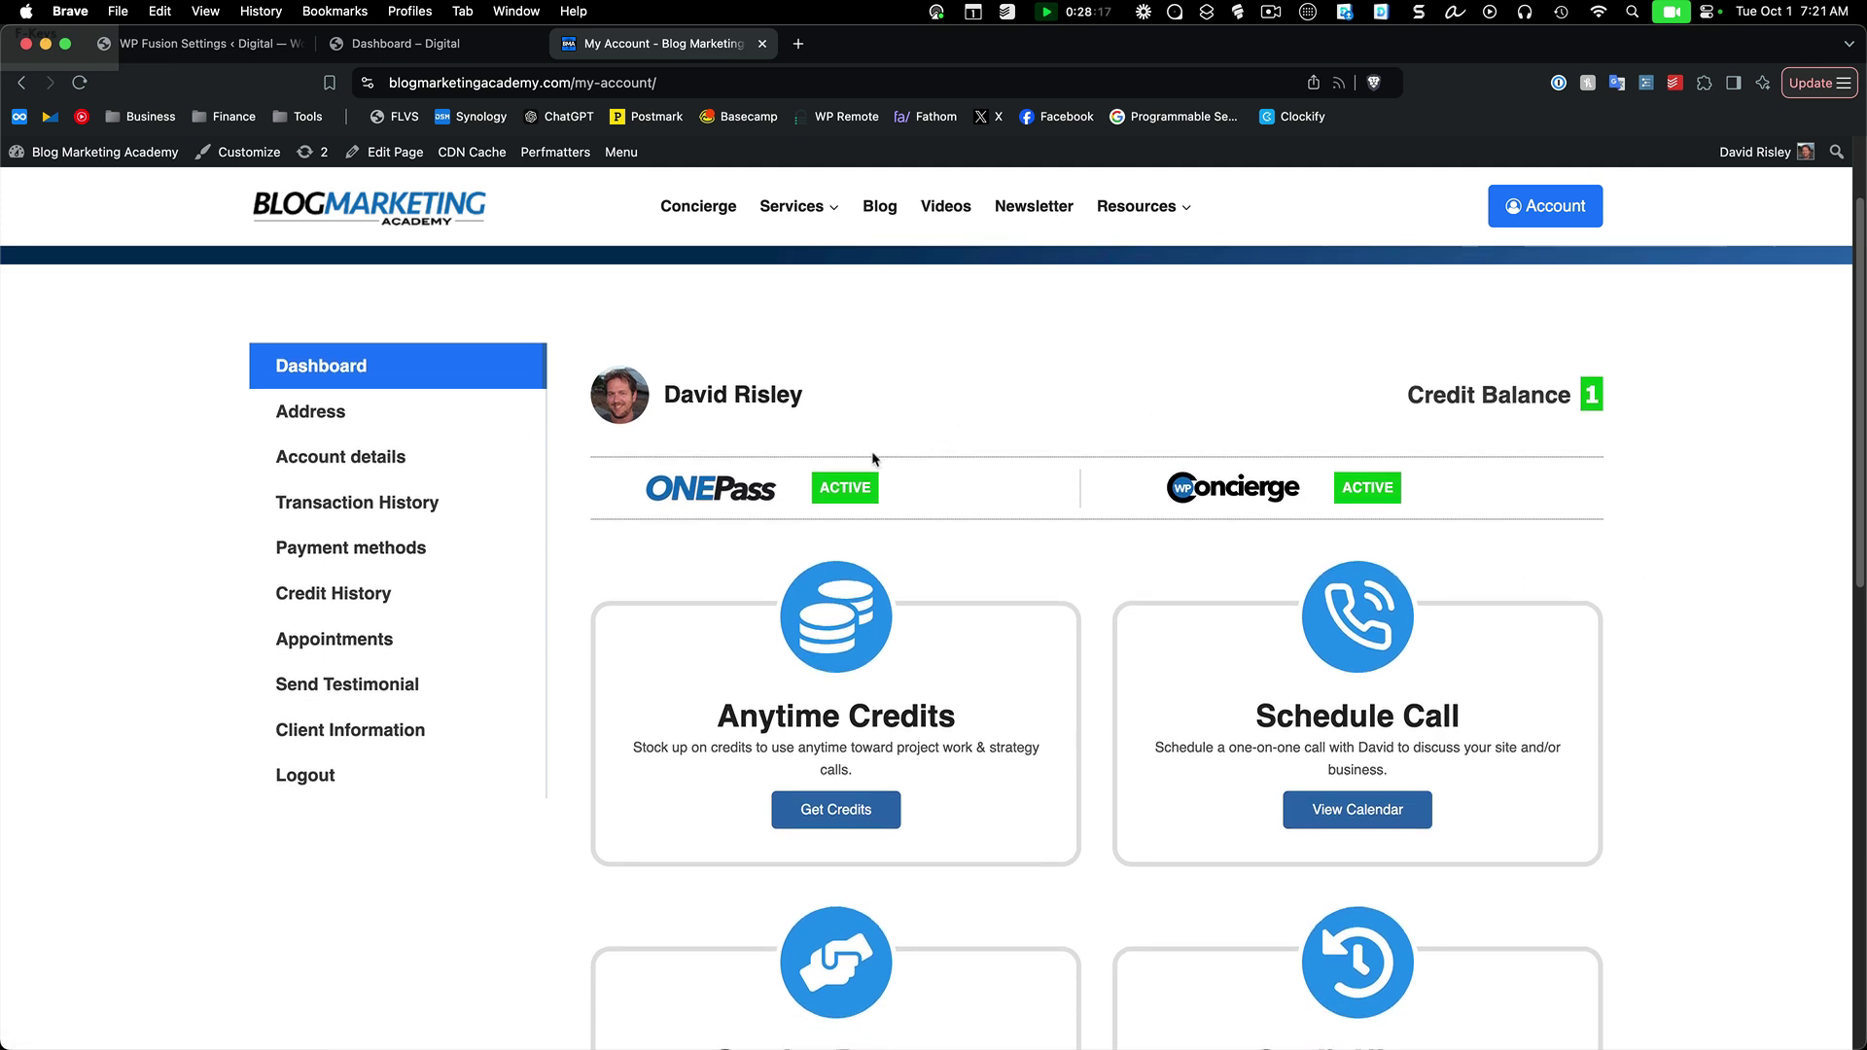
{"action": "scroll", "coordinate": [805, 556], "scroll_direction": "down", "scroll_amount": 3}
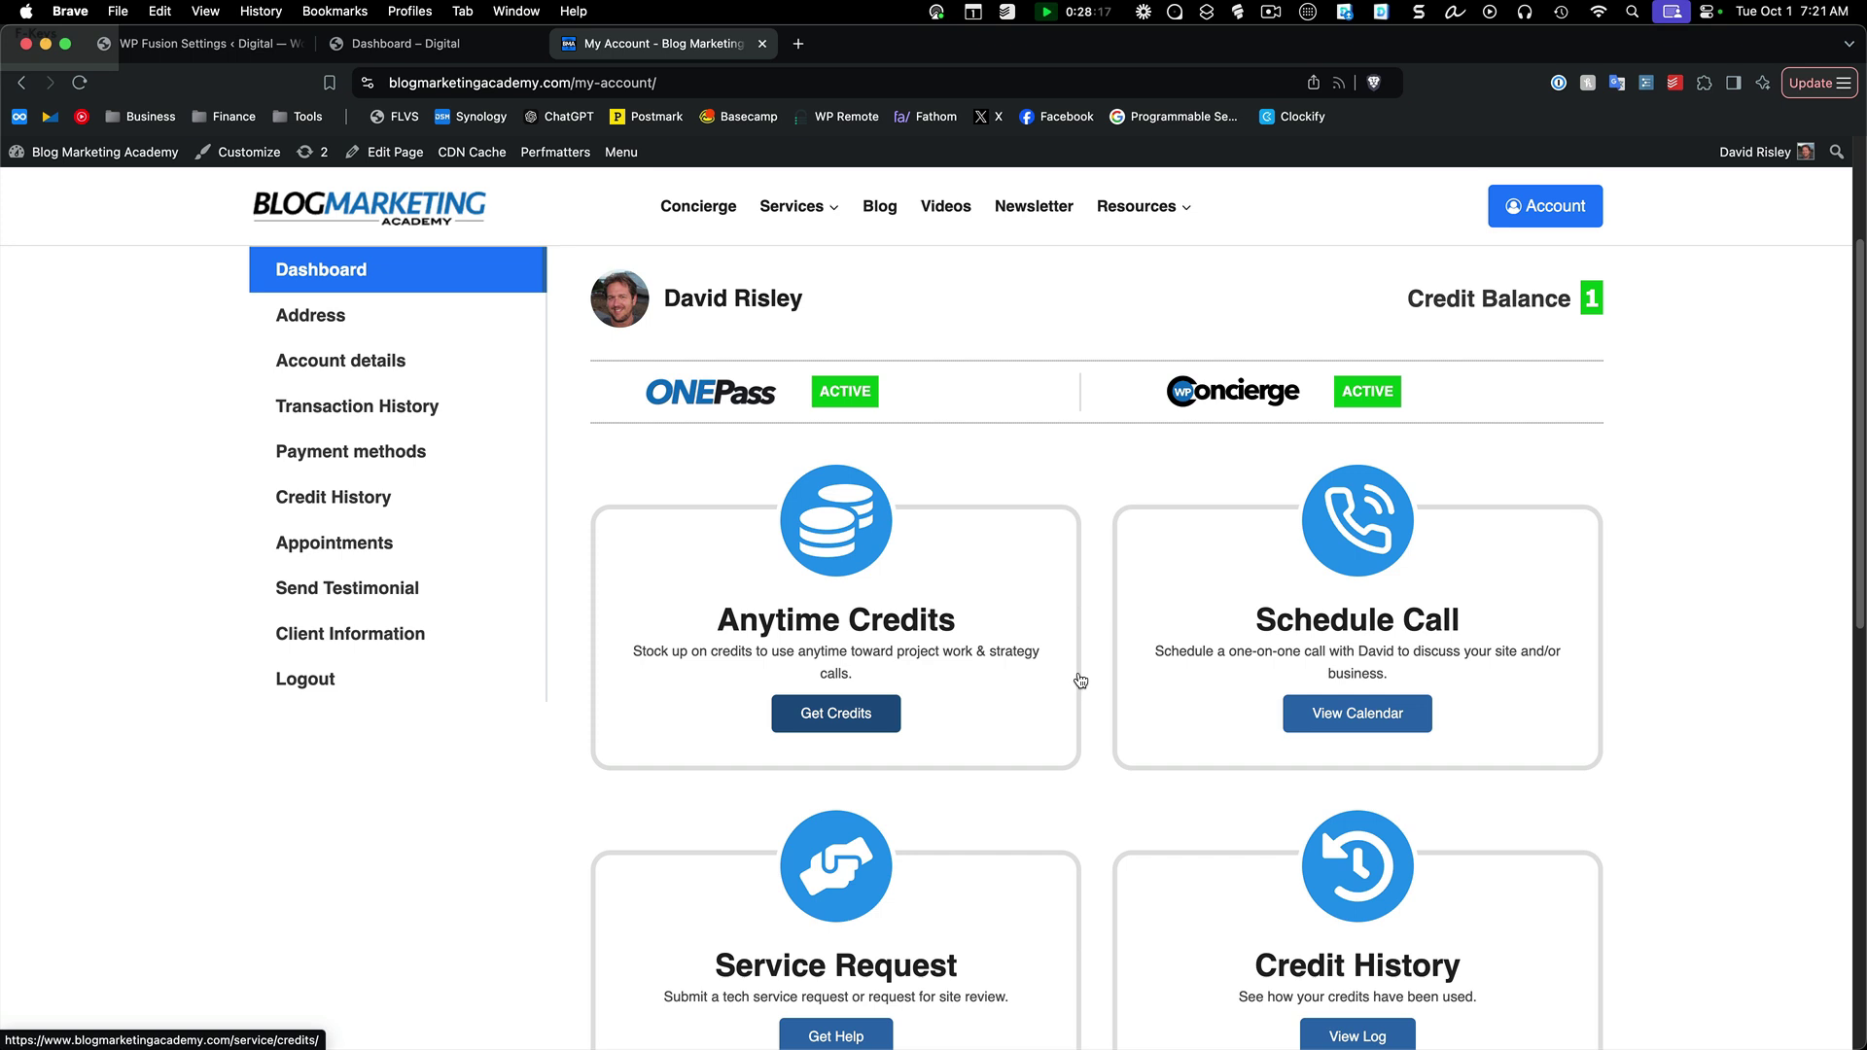
{"action": "scroll", "coordinate": [1059, 686], "scroll_direction": "up", "scroll_amount": 3}
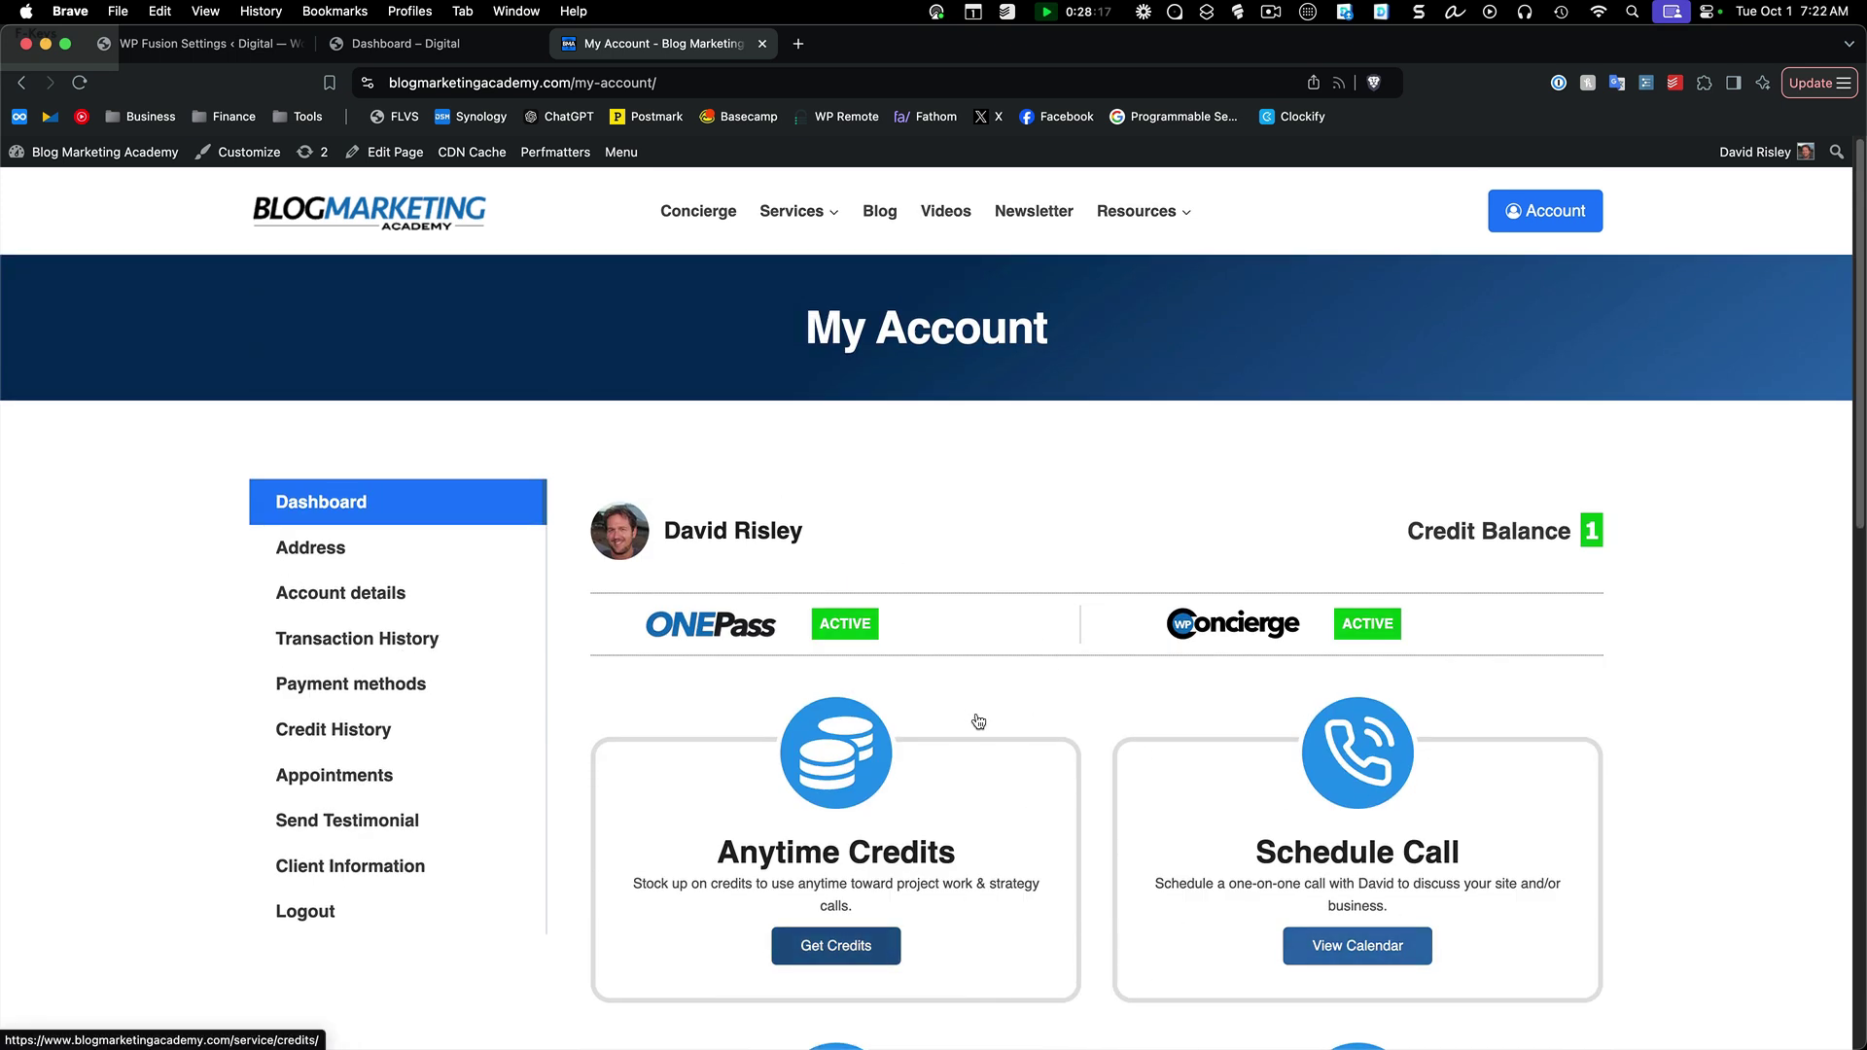
Step: Look through the account area's Address, Account details and Transaction History sections
{"action": "scroll", "coordinate": [681, 622], "scroll_direction": "down", "scroll_amount": 1}
{"action": "left_click", "coordinate": [336, 506]}
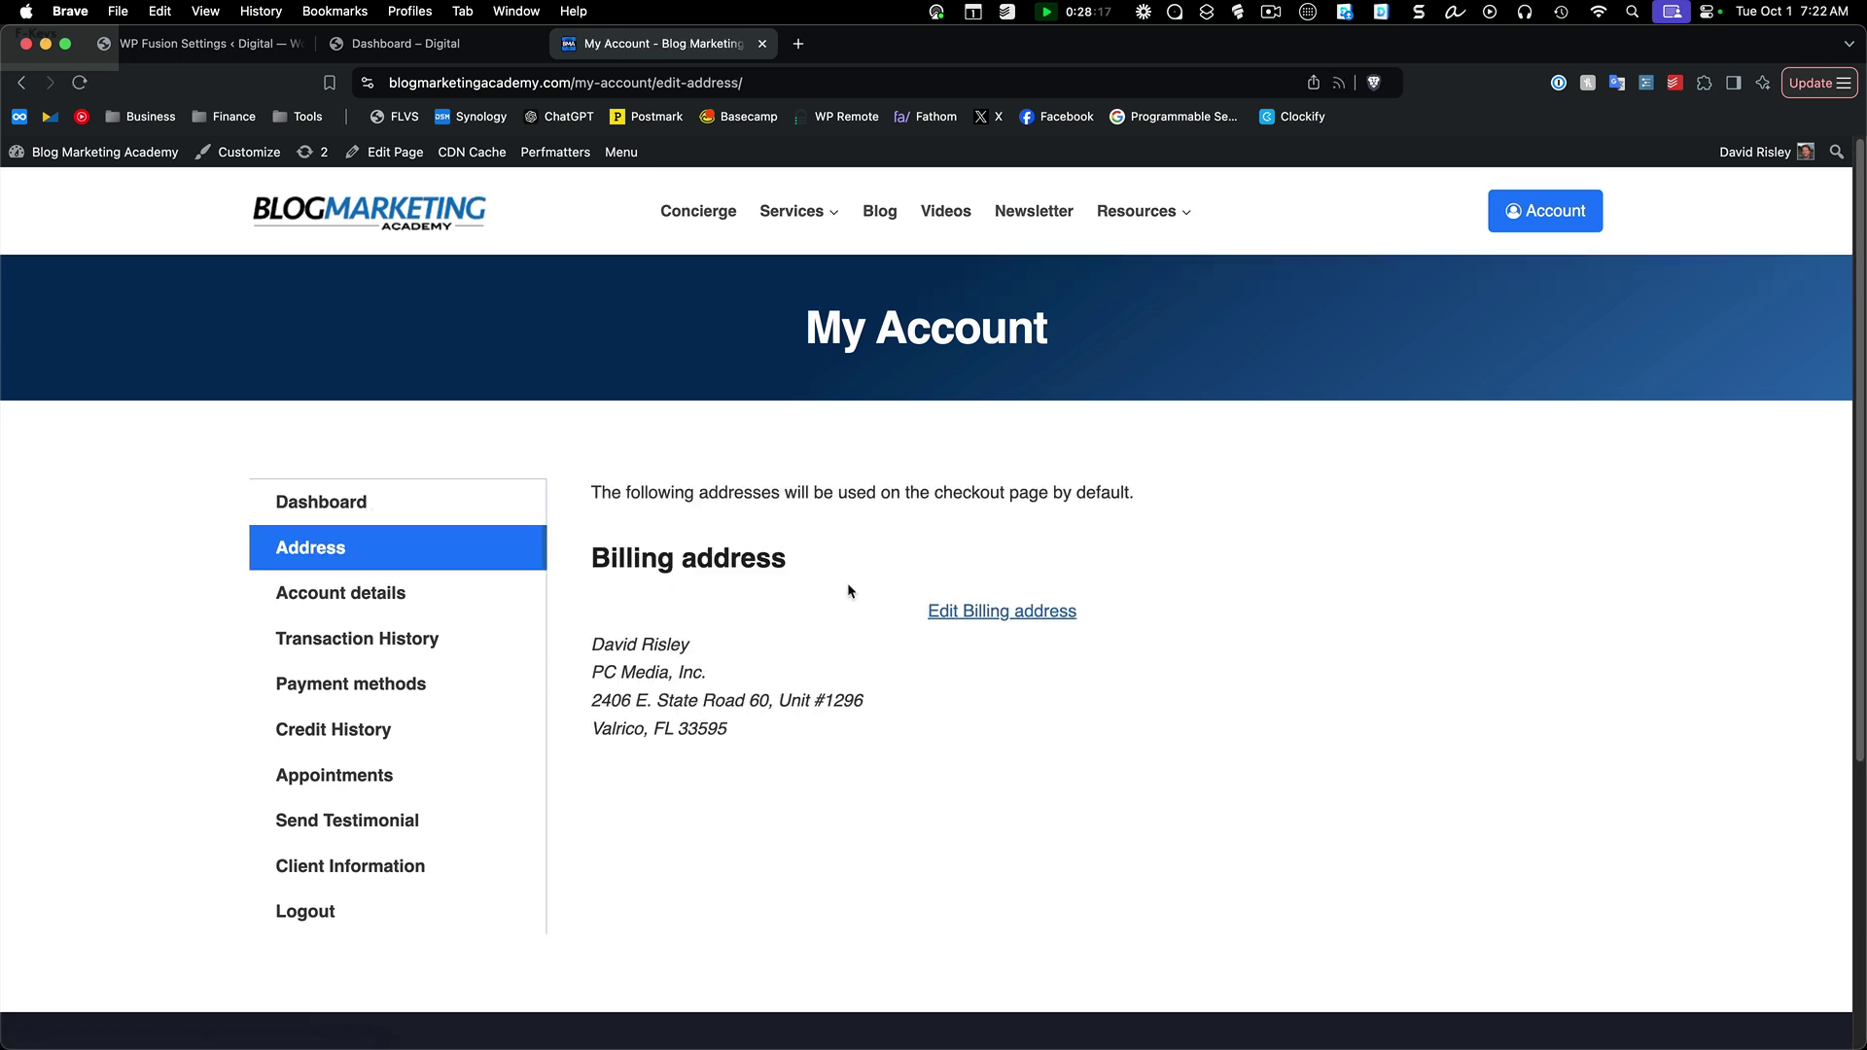
{"action": "left_click", "coordinate": [364, 583]}
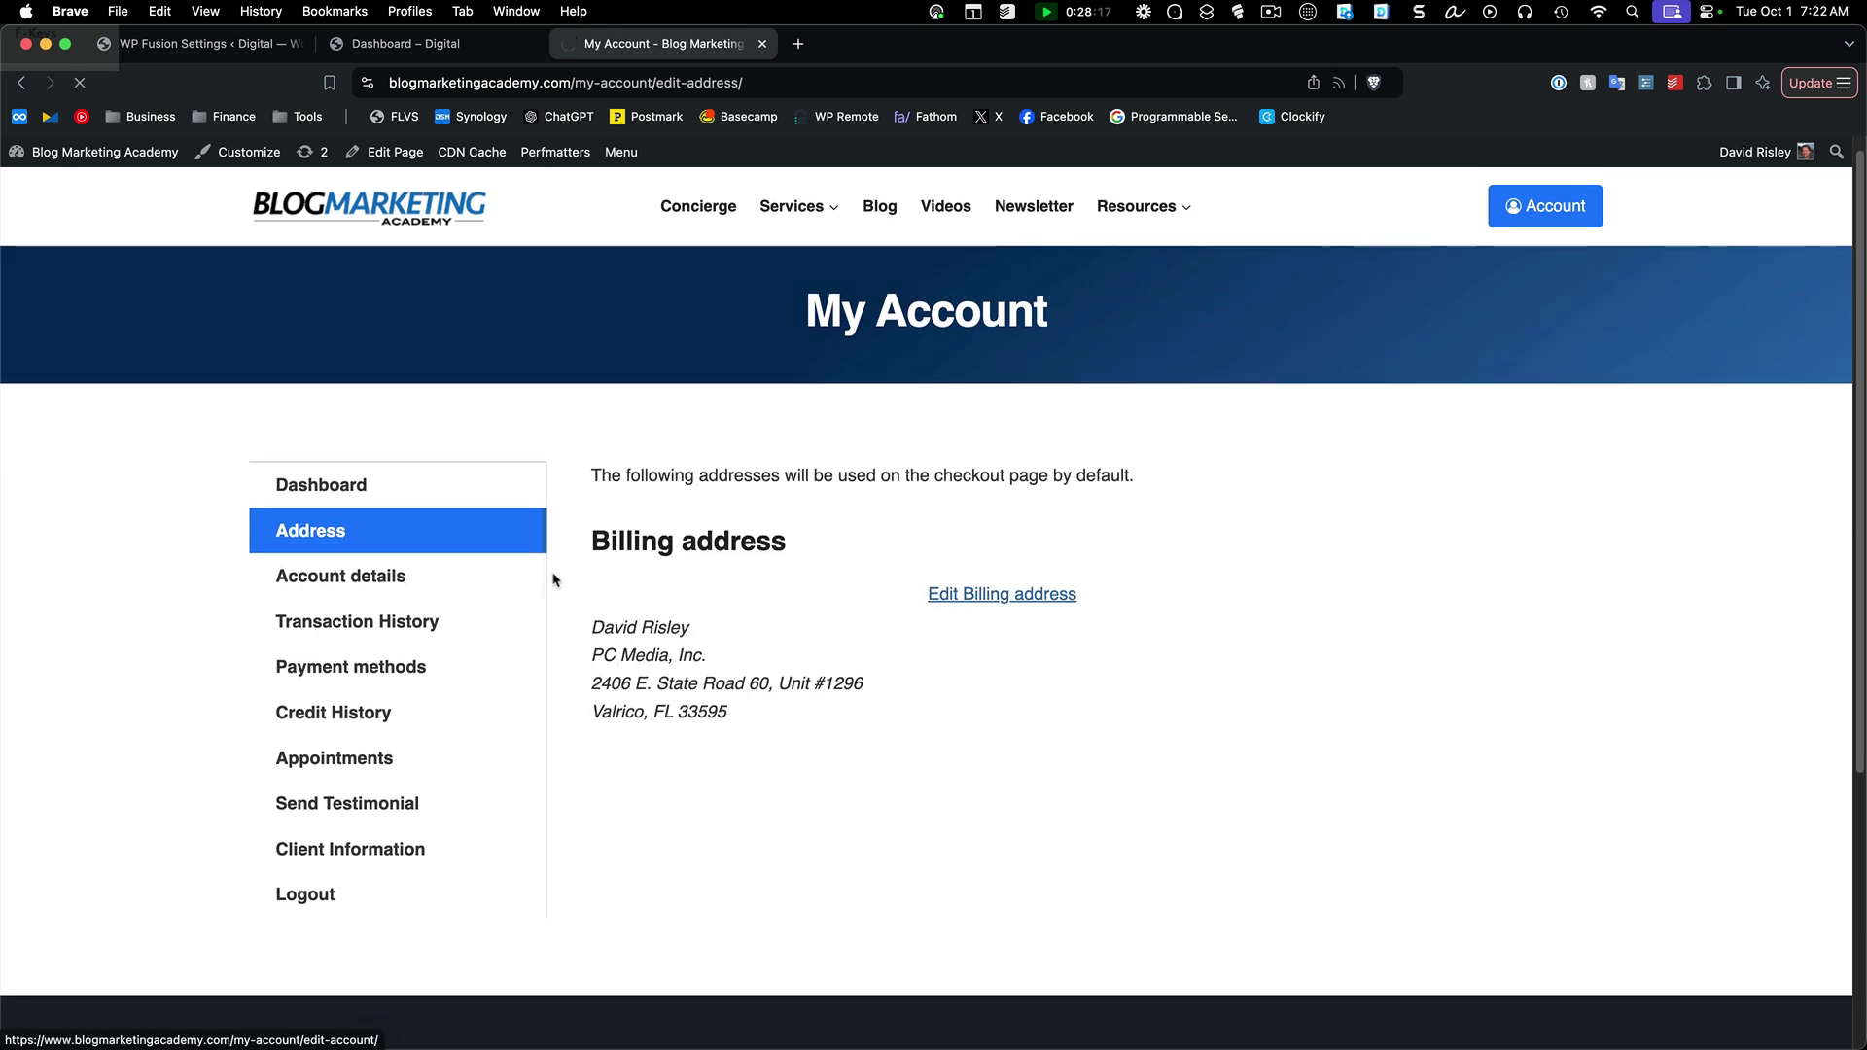
{"action": "scroll", "coordinate": [846, 612], "scroll_direction": "down", "scroll_amount": 2}
{"action": "left_click", "coordinate": [428, 543]}
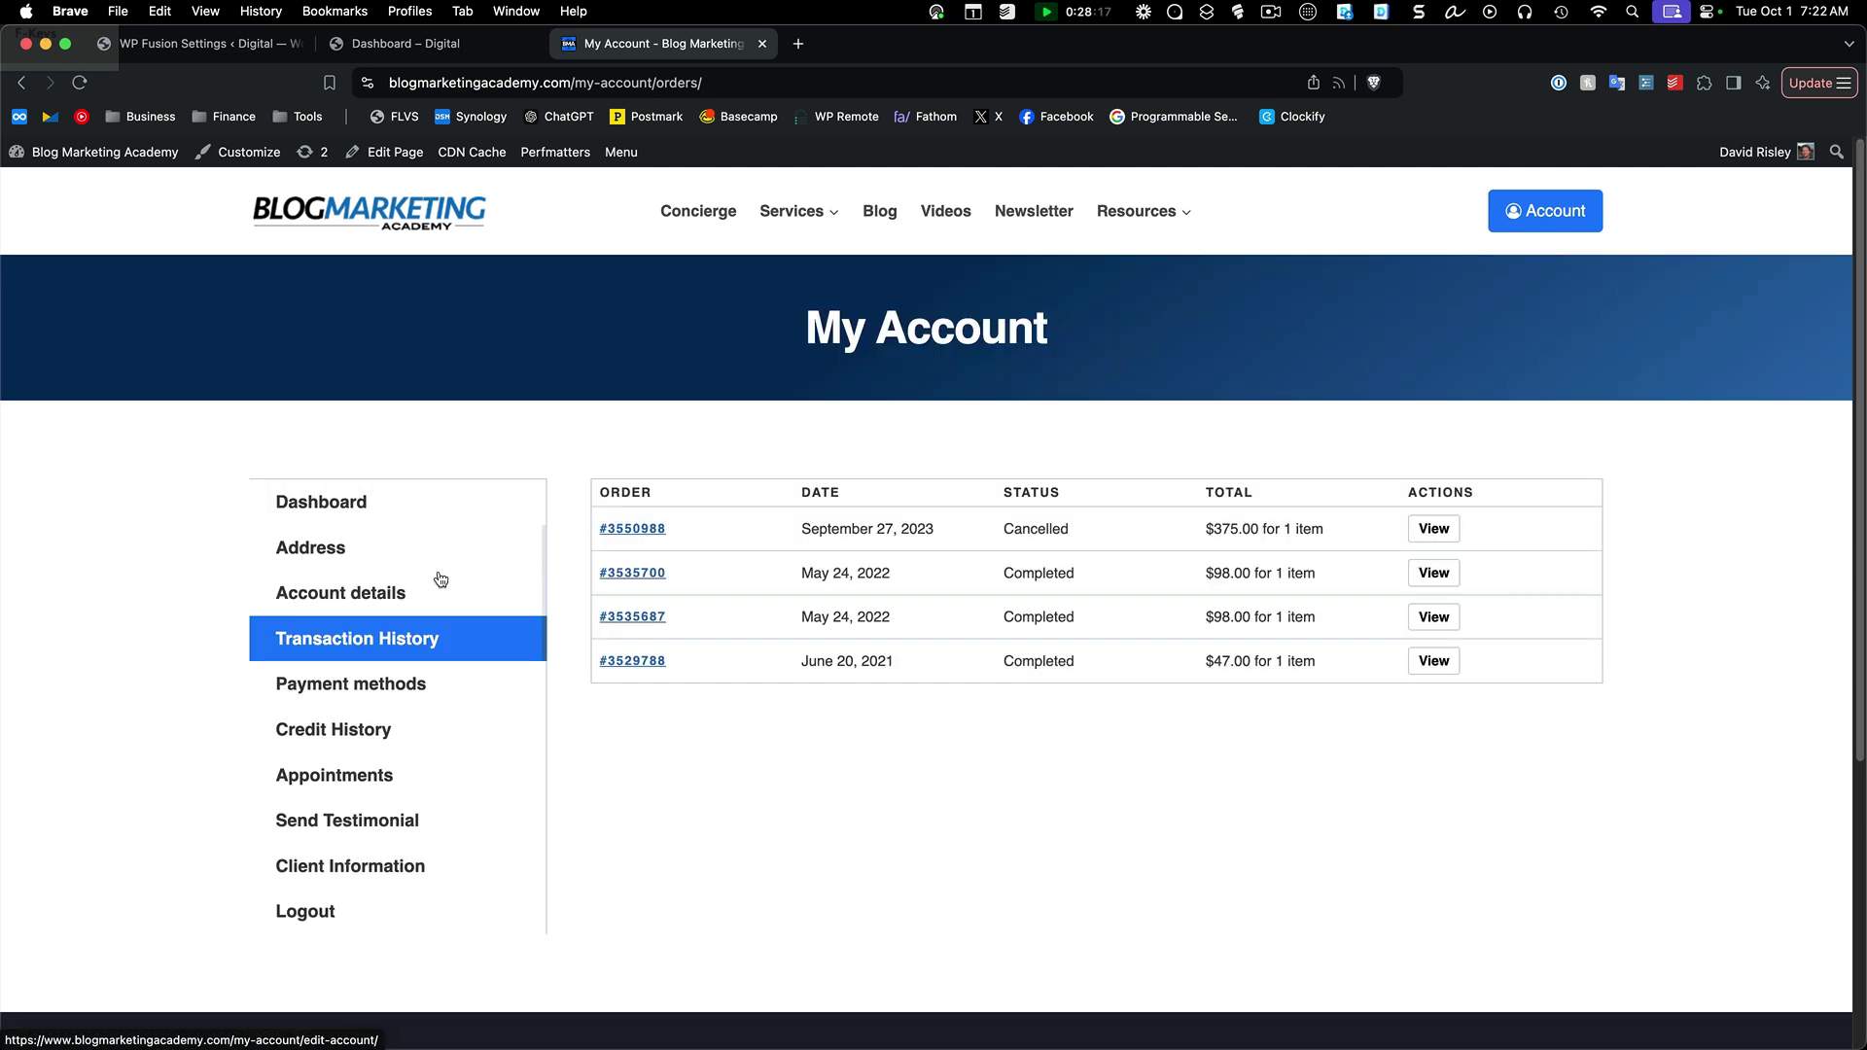
{"action": "scroll", "coordinate": [825, 668], "scroll_direction": "down", "scroll_amount": 1}
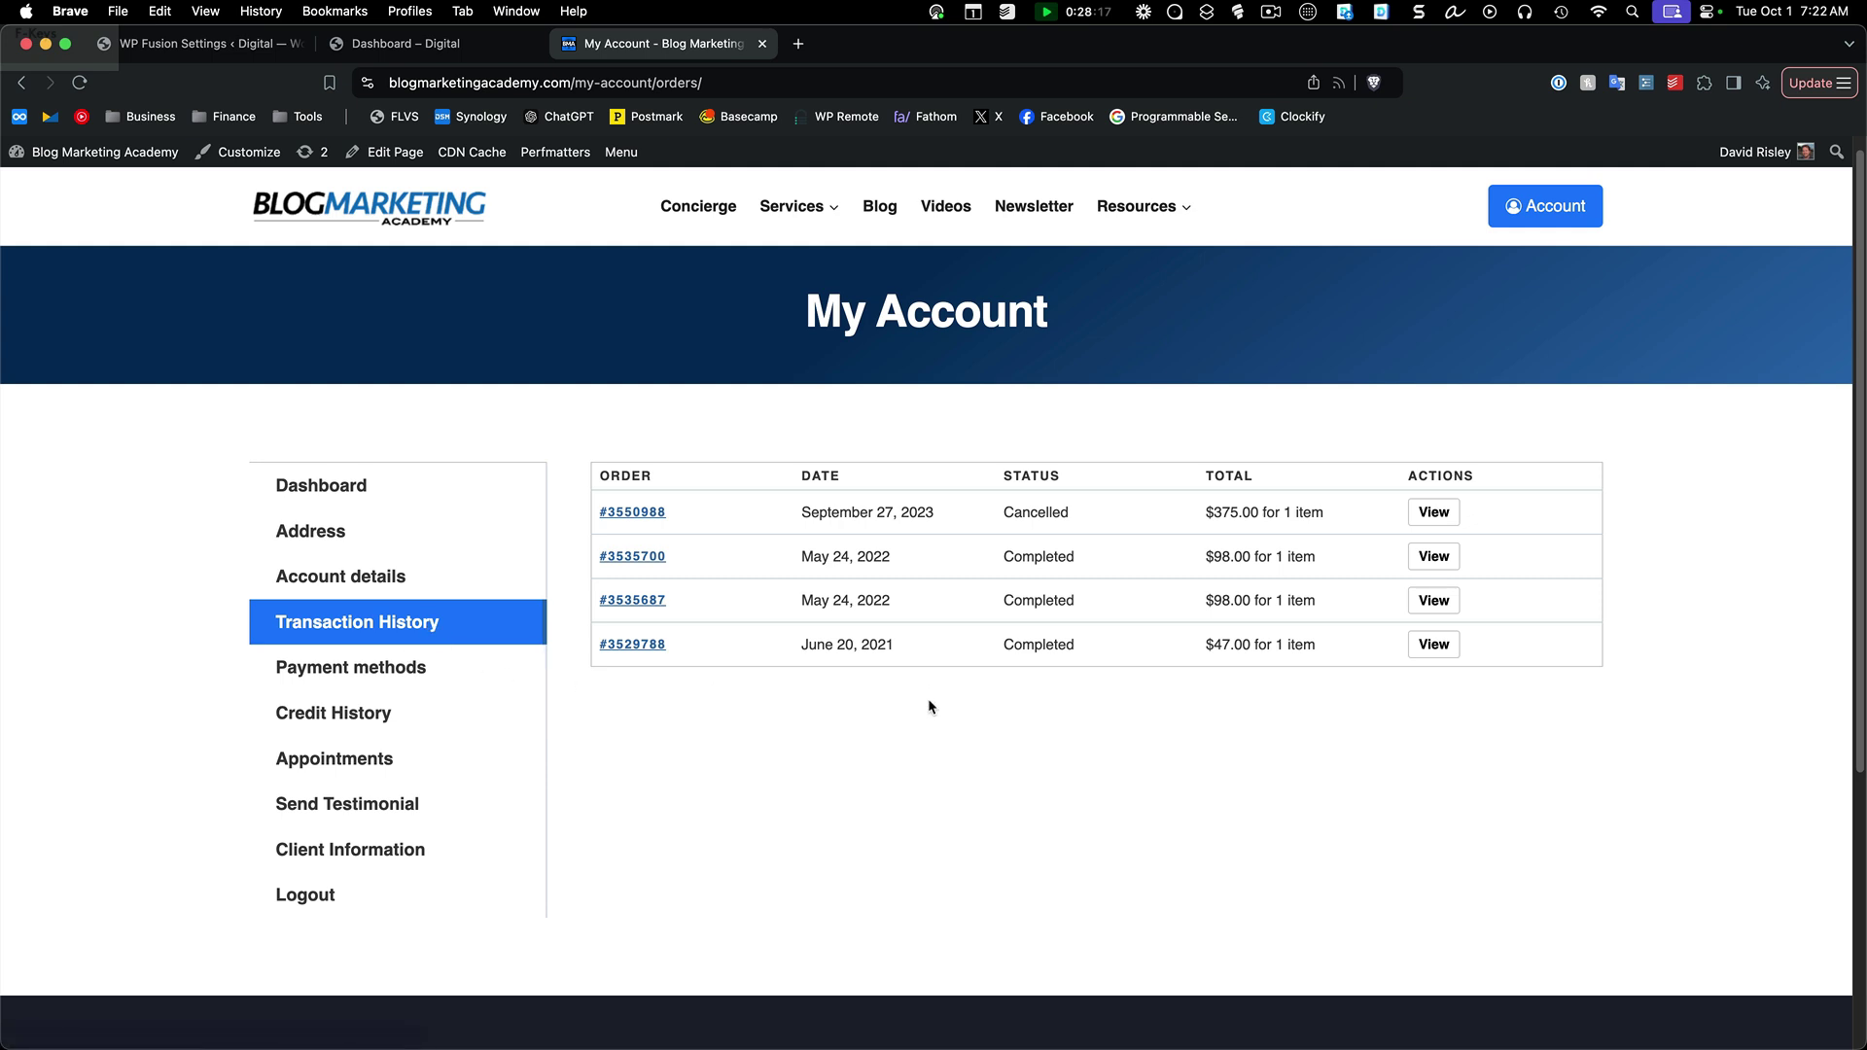
{"action": "scroll", "coordinate": [929, 705], "scroll_direction": "down", "scroll_amount": 1}
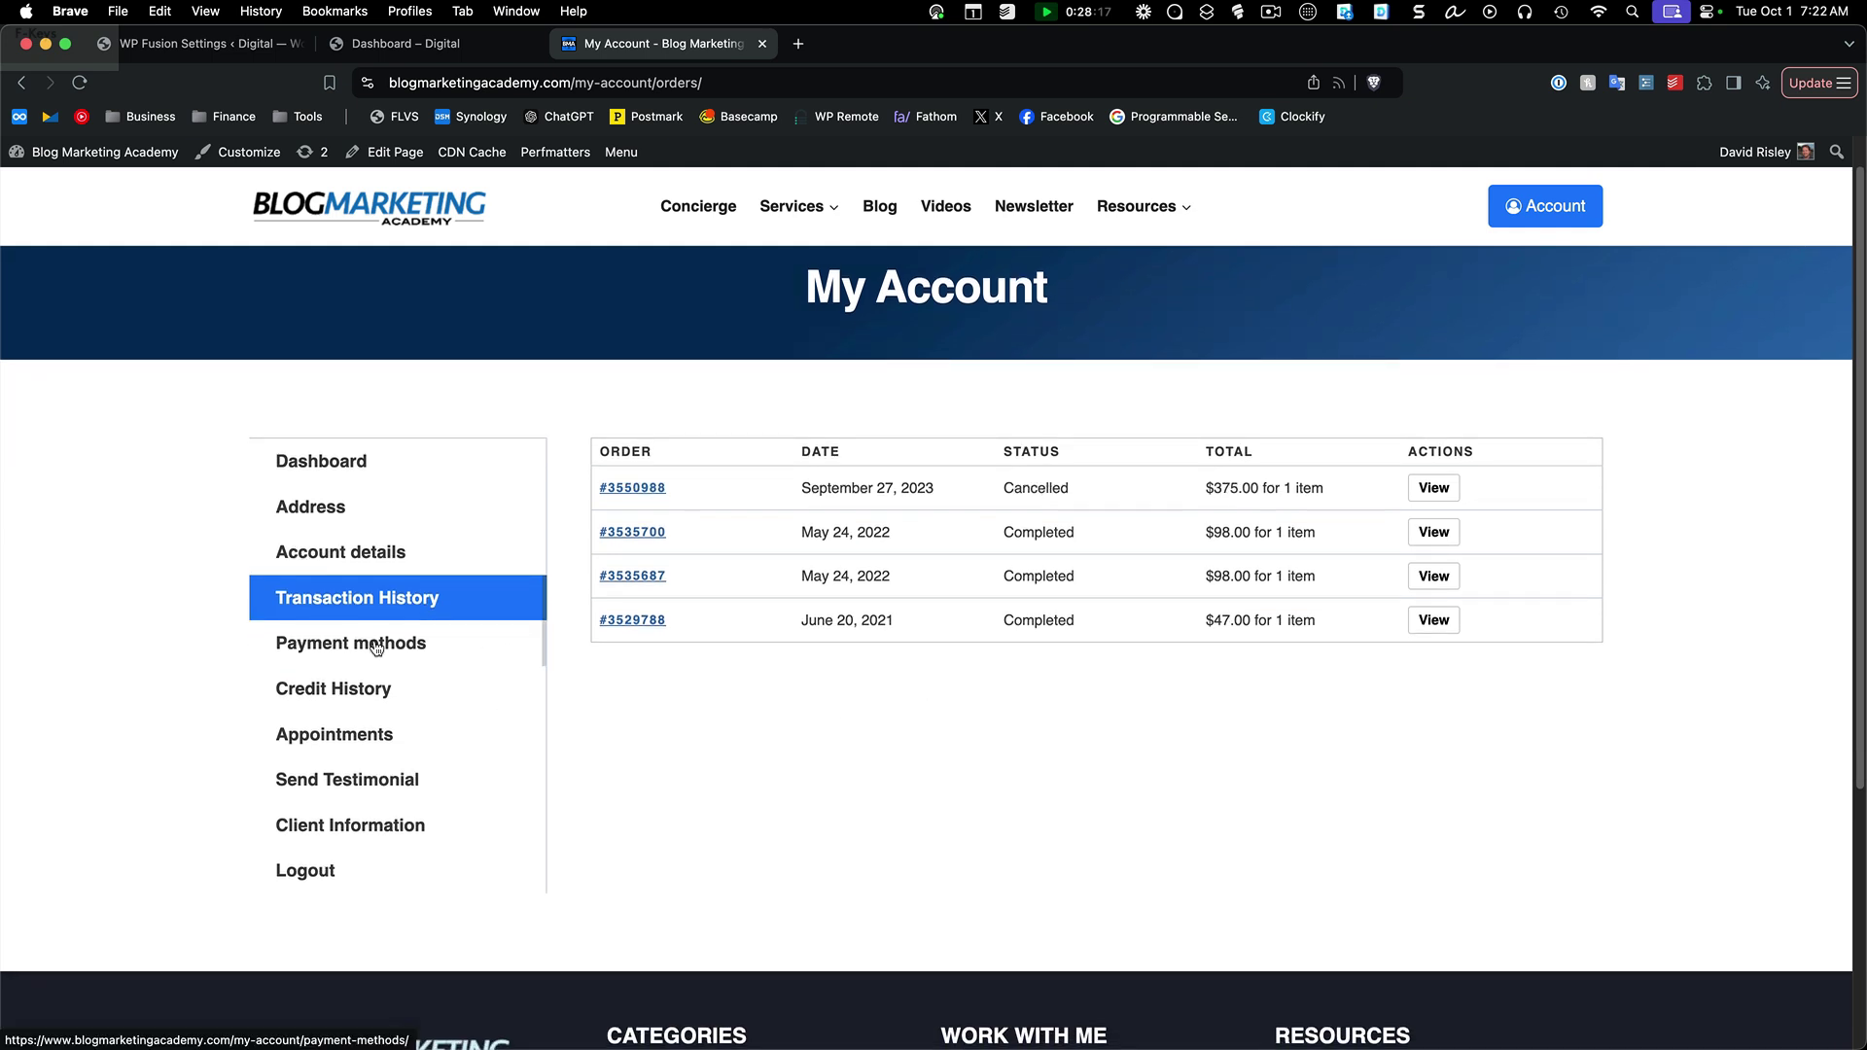
Step: Look through the account area's Credit History, Appointments and Send Testimonial sections, and return to its dashboard
{"action": "left_click", "coordinate": [355, 692]}
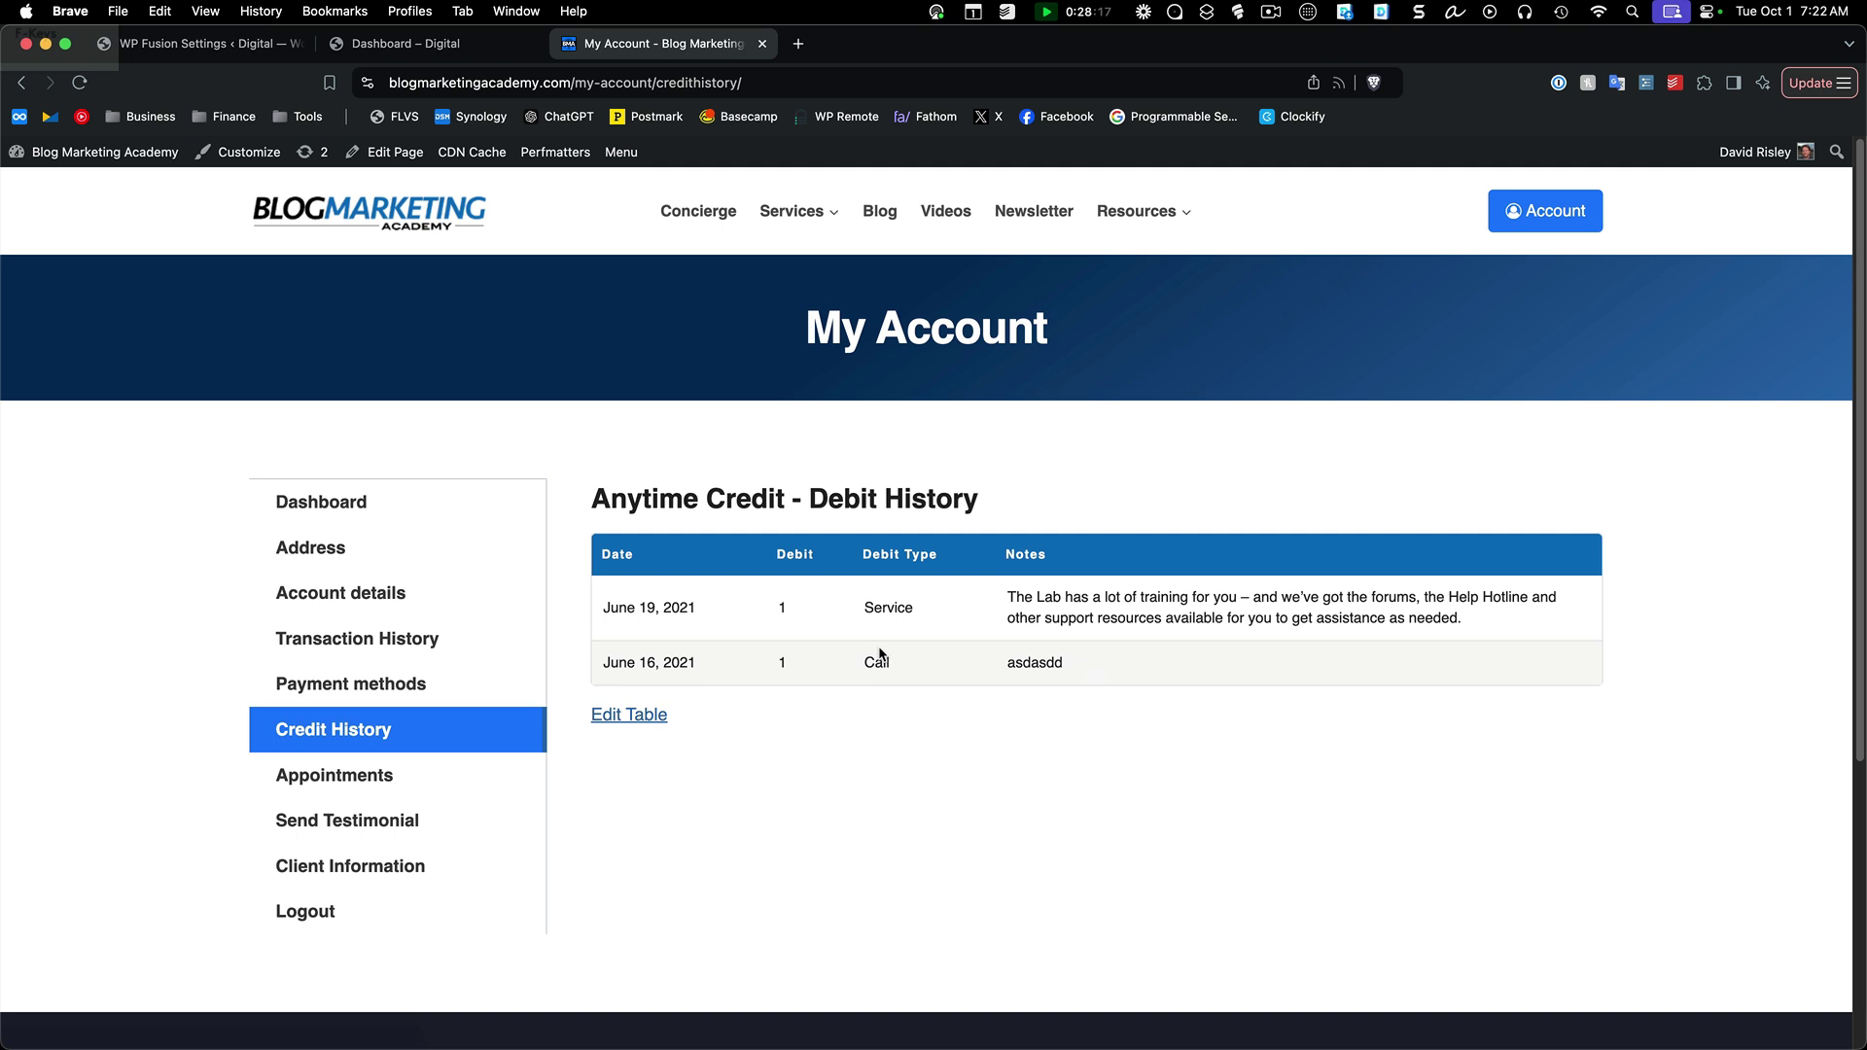
{"action": "scroll", "coordinate": [878, 653], "scroll_direction": "down", "scroll_amount": 1}
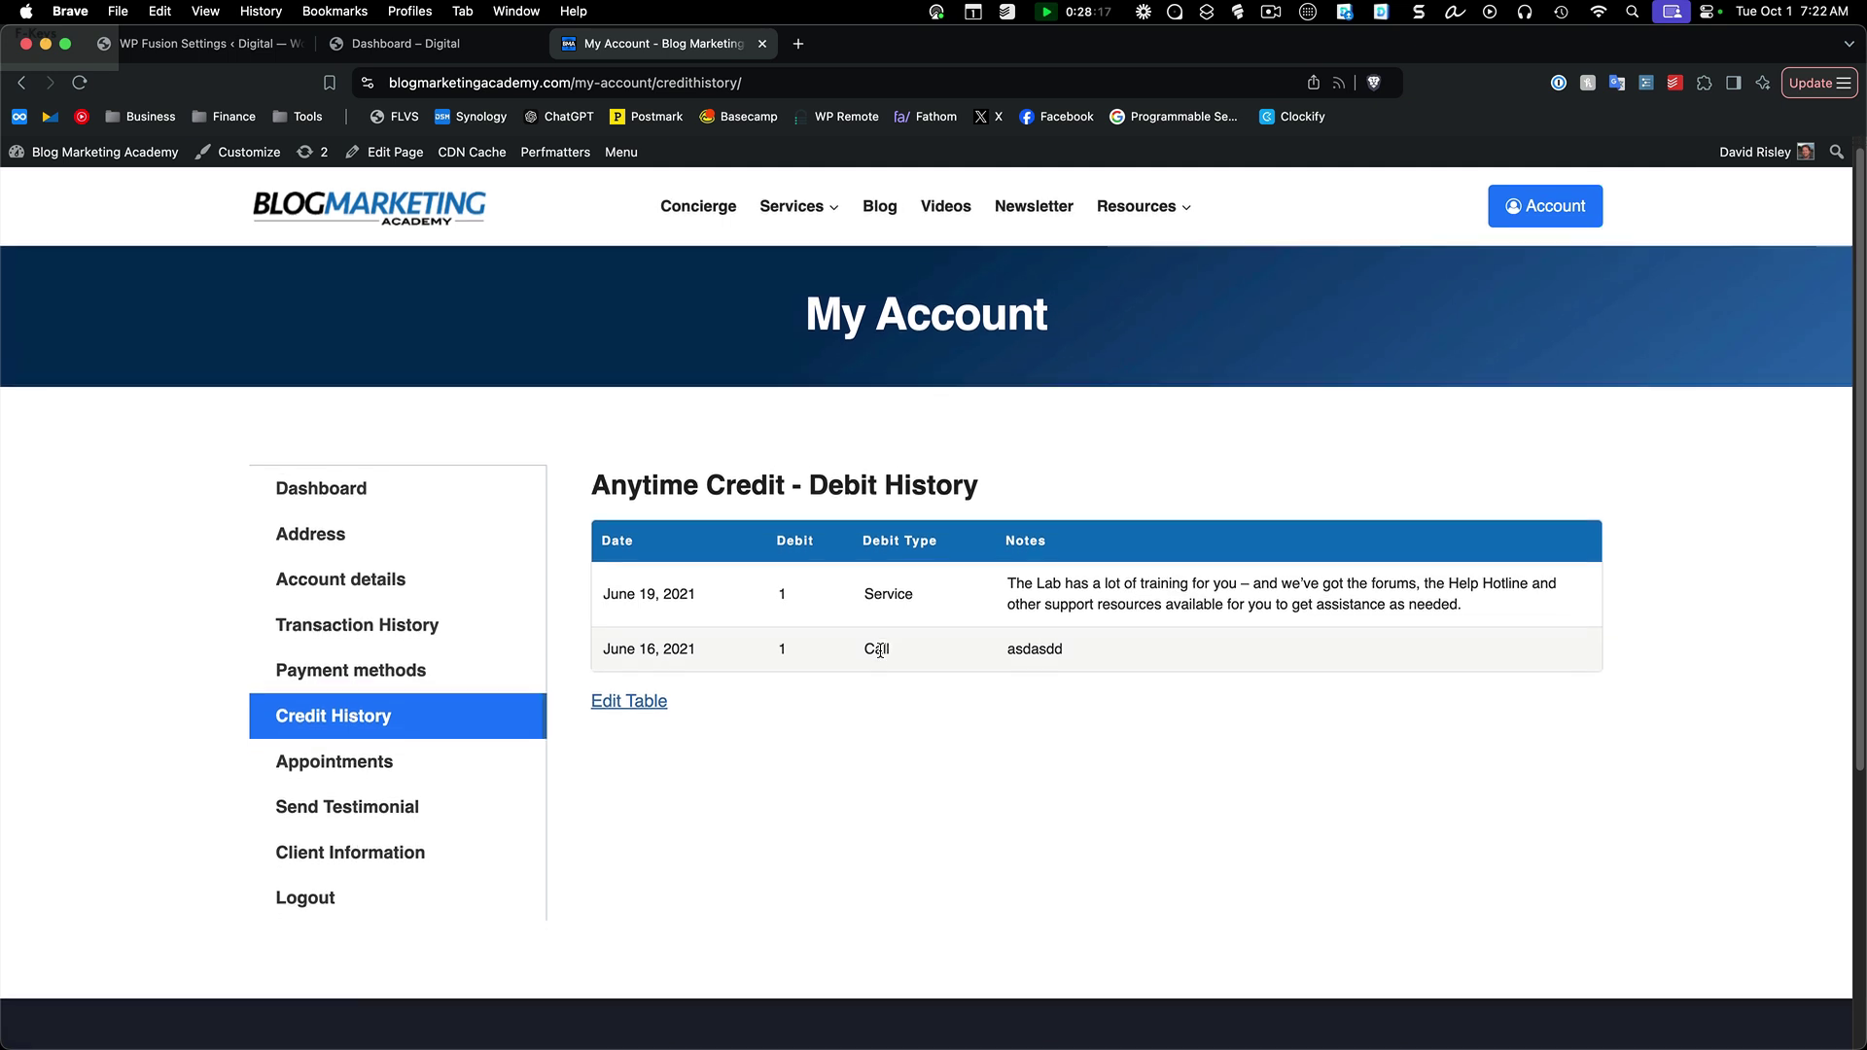
{"action": "left_click", "coordinate": [379, 763]}
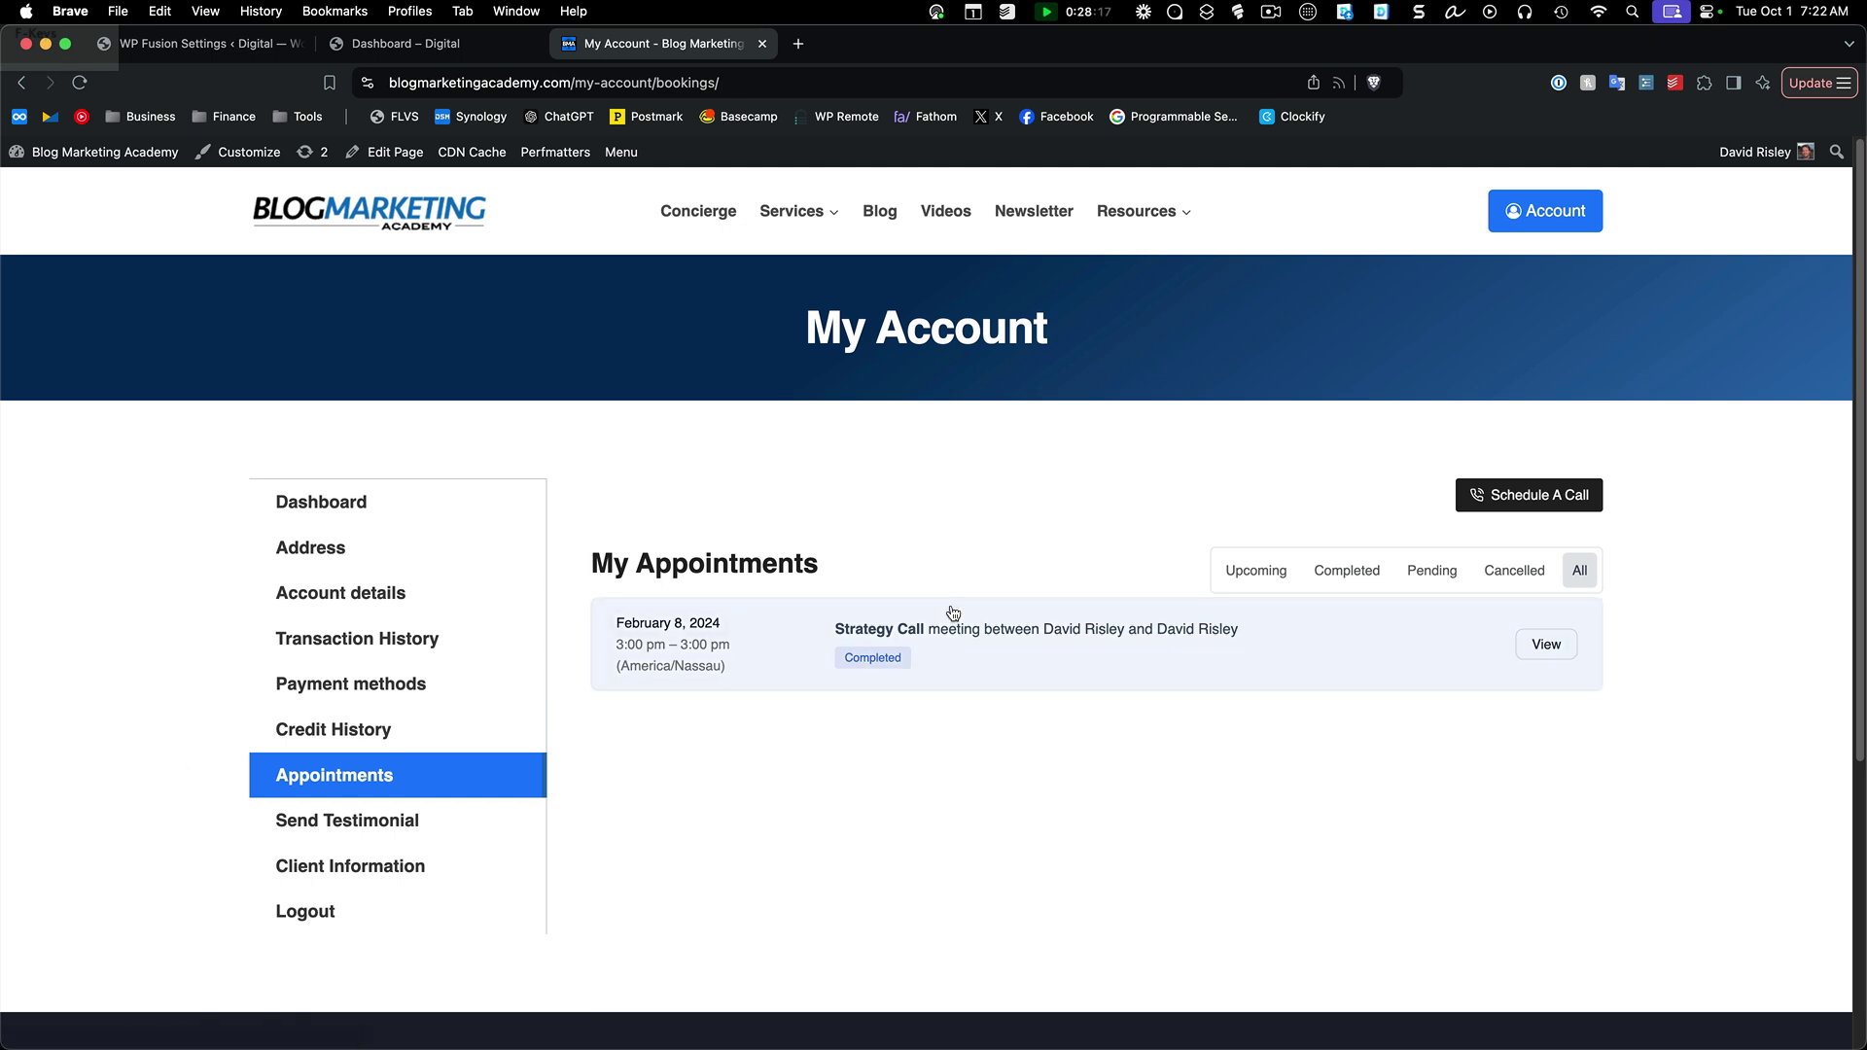
{"action": "left_click", "coordinate": [364, 825]}
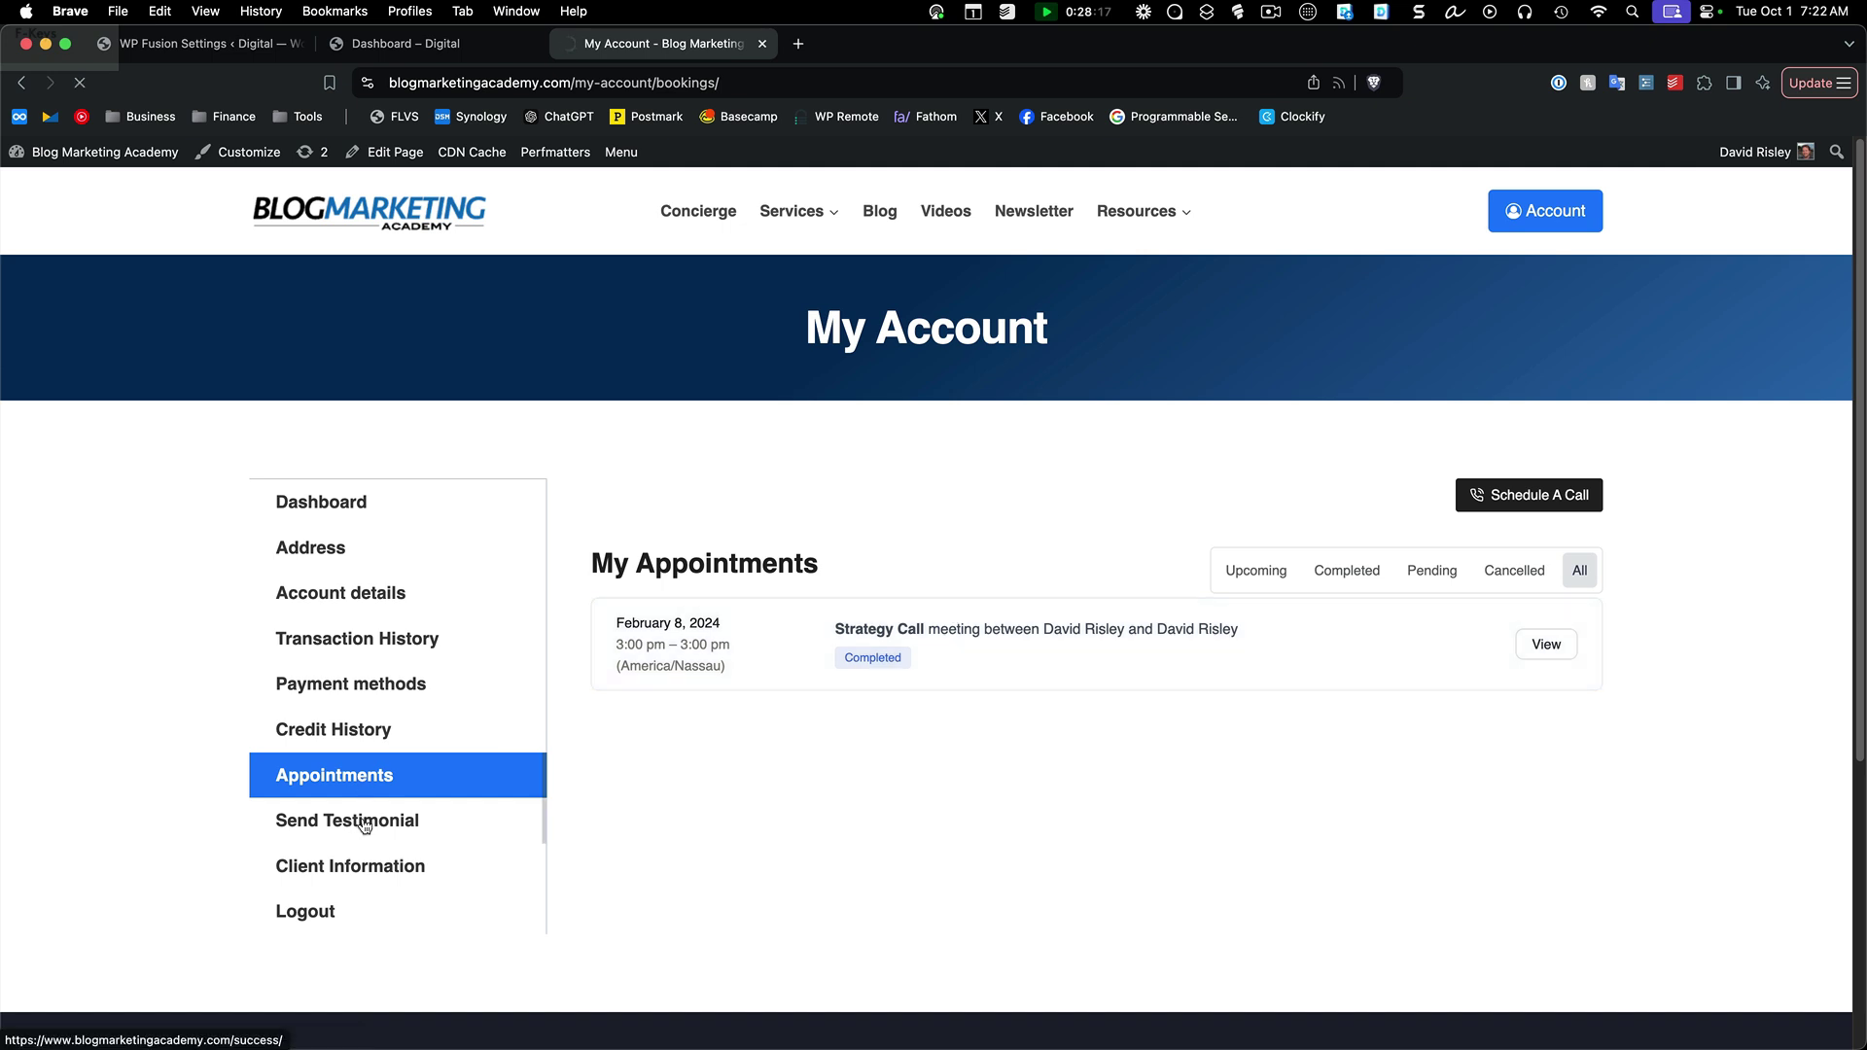
{"action": "scroll", "coordinate": [1113, 739], "scroll_direction": "down", "scroll_amount": 3}
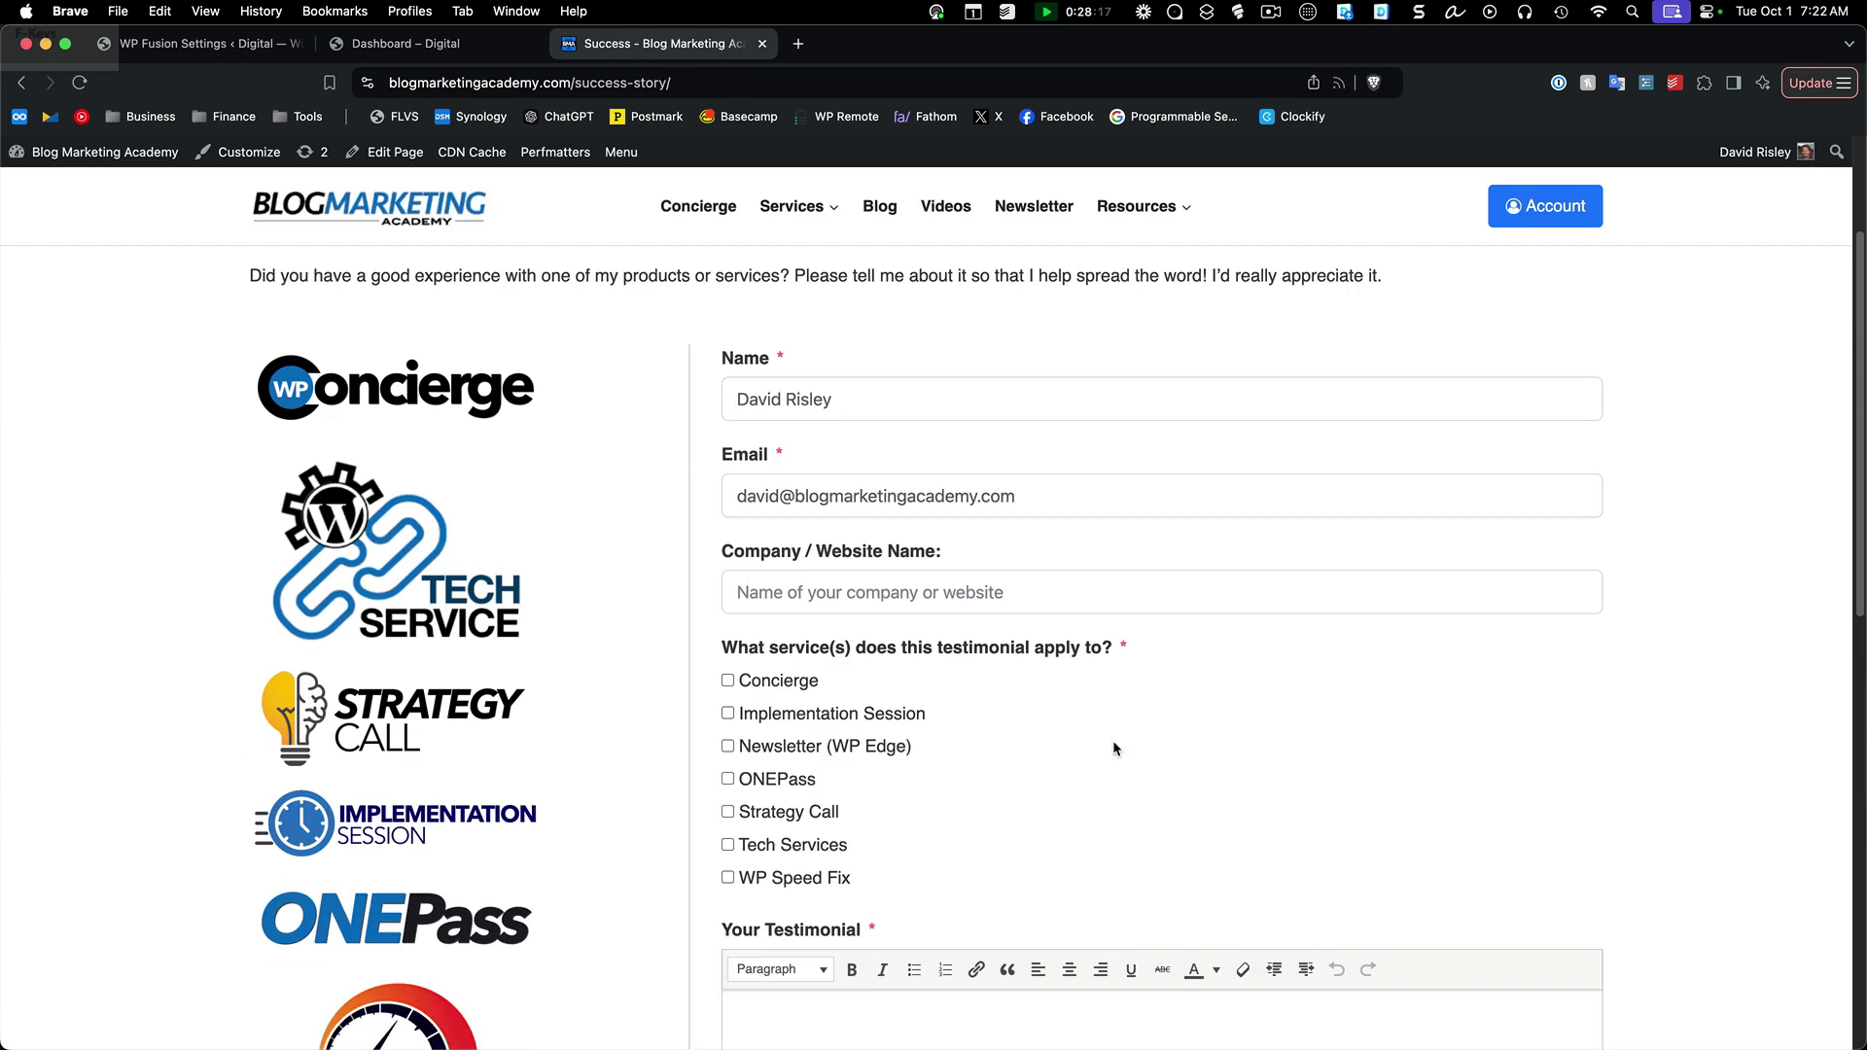
{"action": "scroll", "coordinate": [1114, 749], "scroll_direction": "down", "scroll_amount": 5}
{"action": "scroll", "coordinate": [1115, 749], "scroll_direction": "up", "scroll_amount": 7}
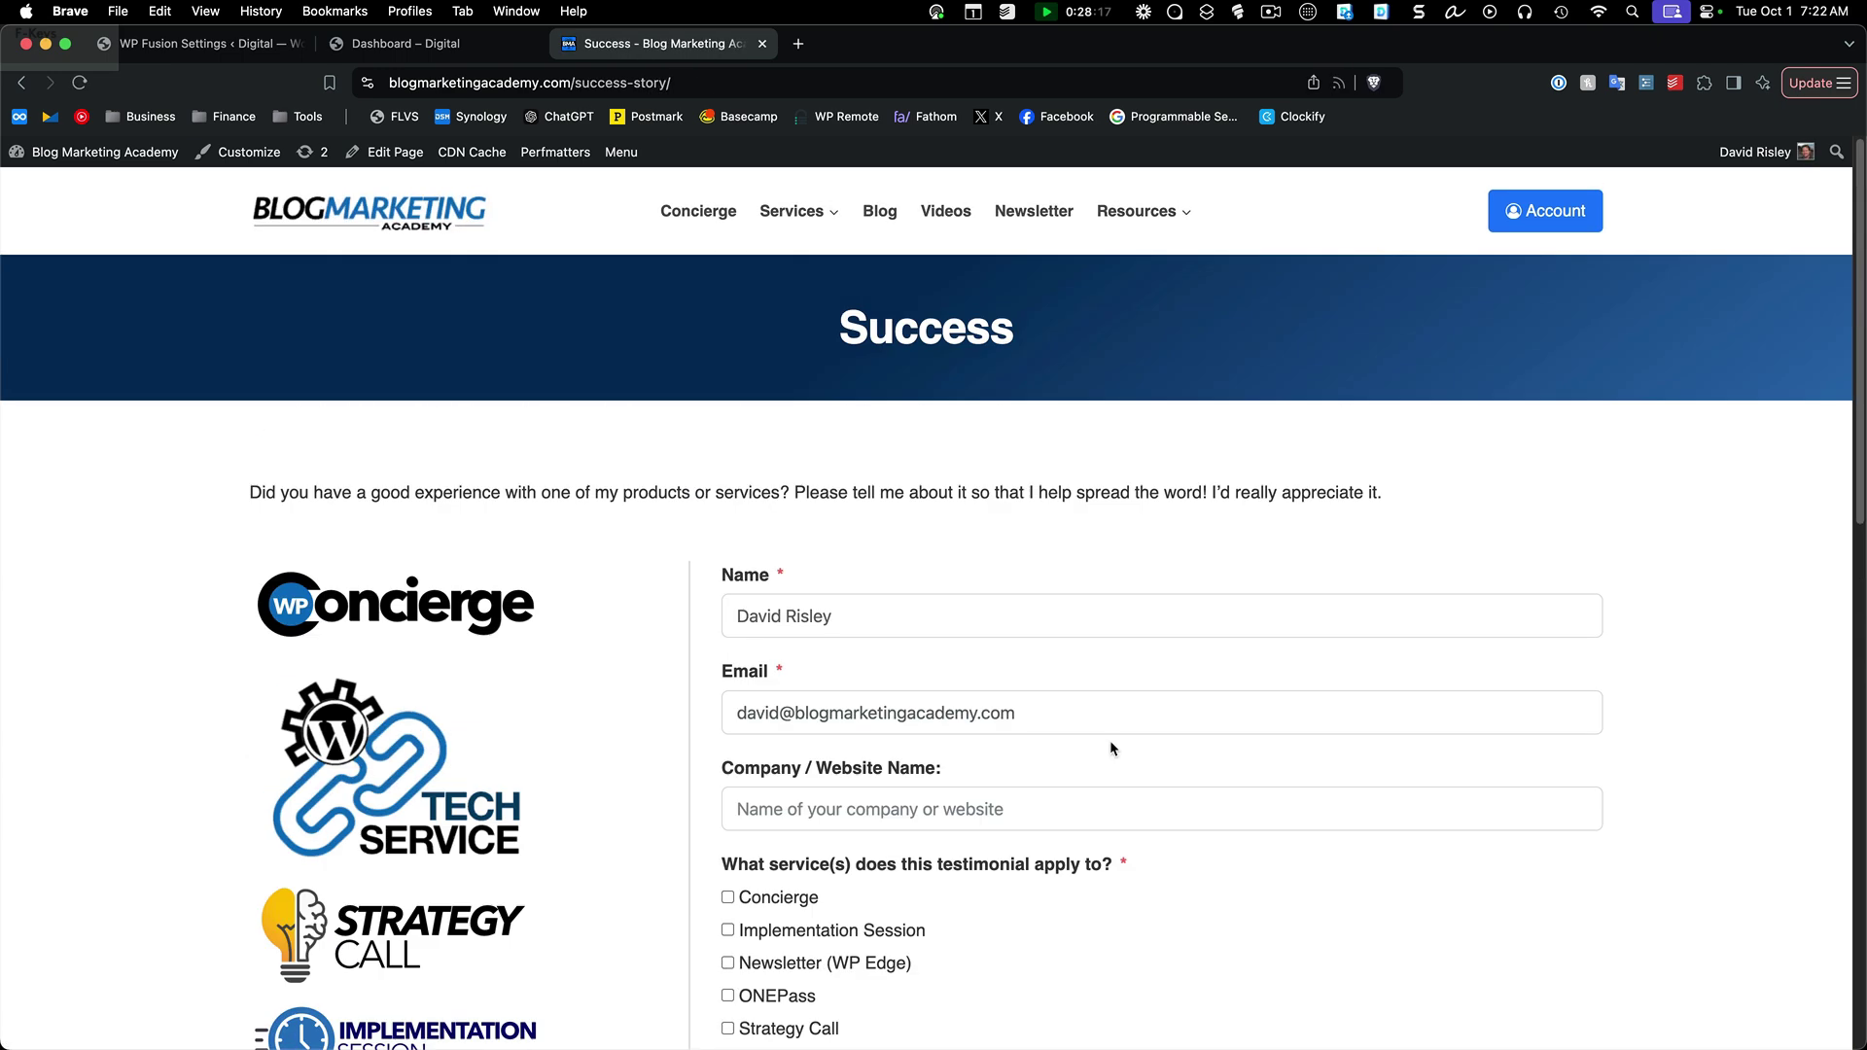
{"action": "left_click", "coordinate": [1555, 206]}
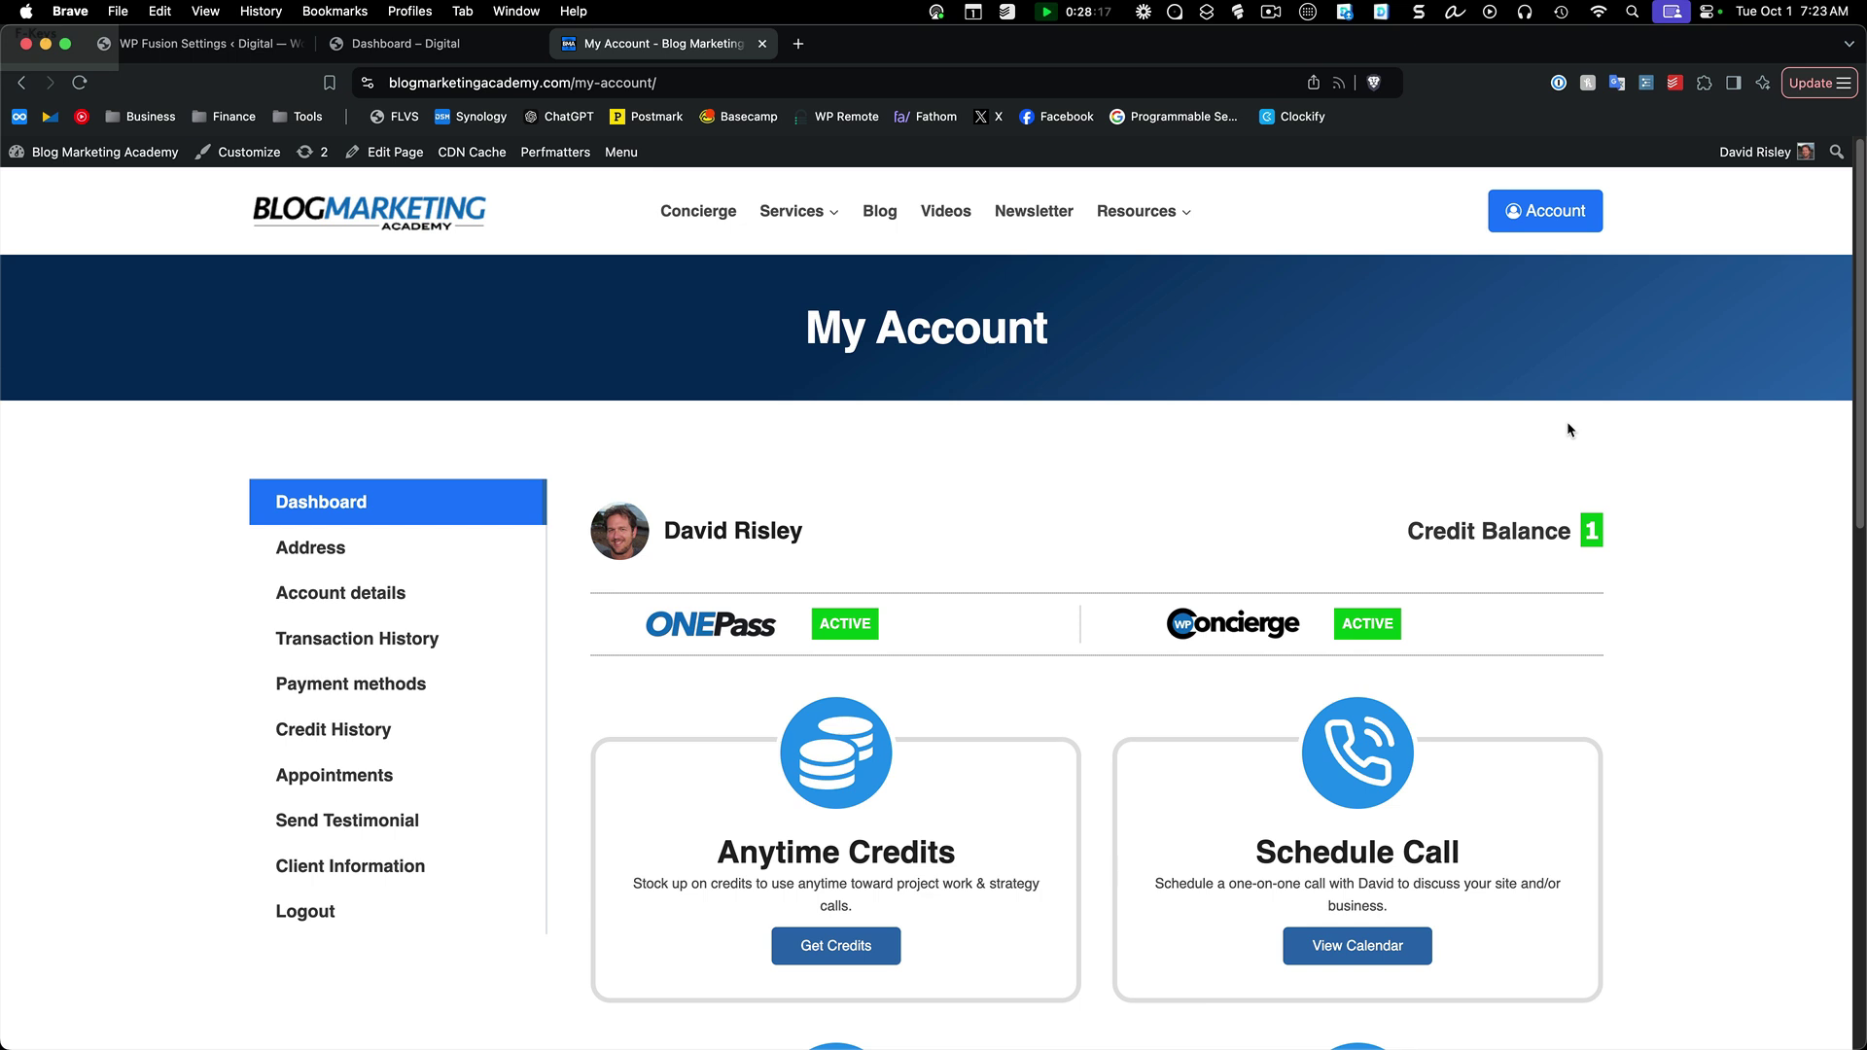
{"action": "scroll", "coordinate": [972, 652], "scroll_direction": "down", "scroll_amount": 3}
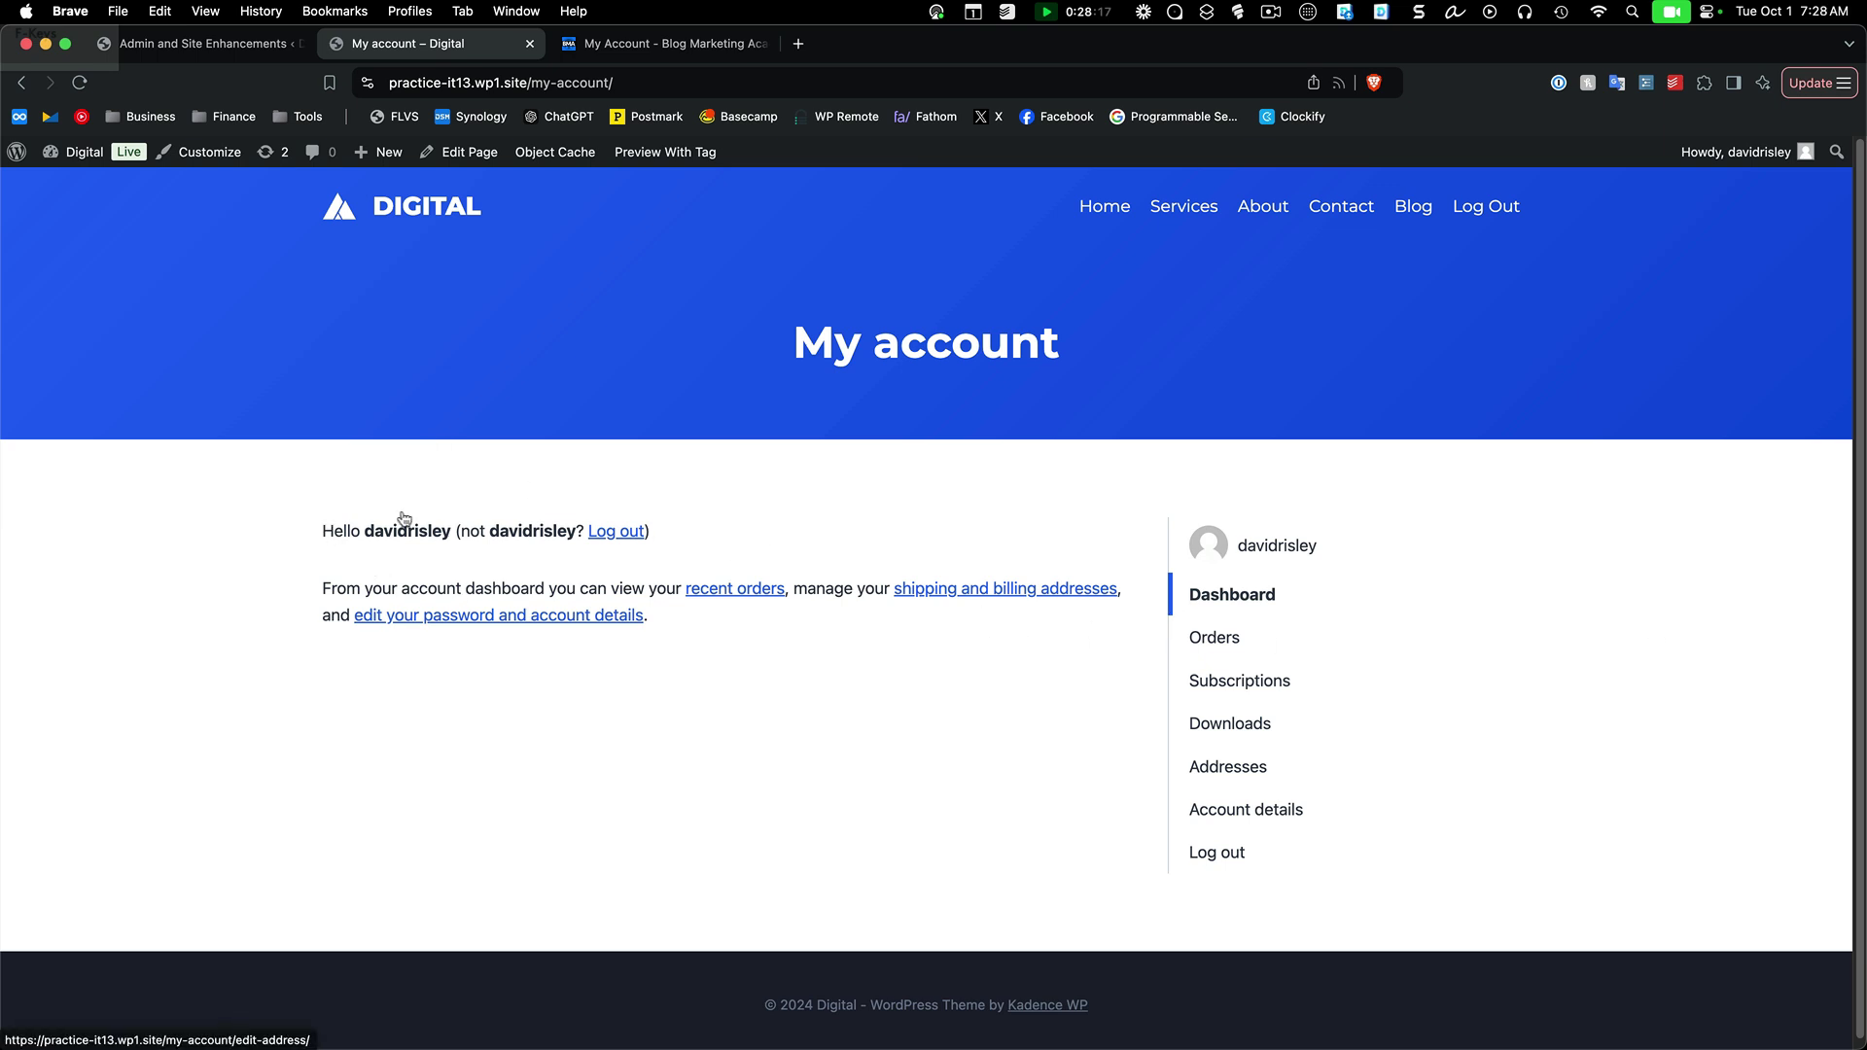
Step: Examine the default greeting and introductory text on the practice site's My account page
{"action": "left_click_drag", "start_coordinate": [324, 528], "coordinate": [729, 624]}
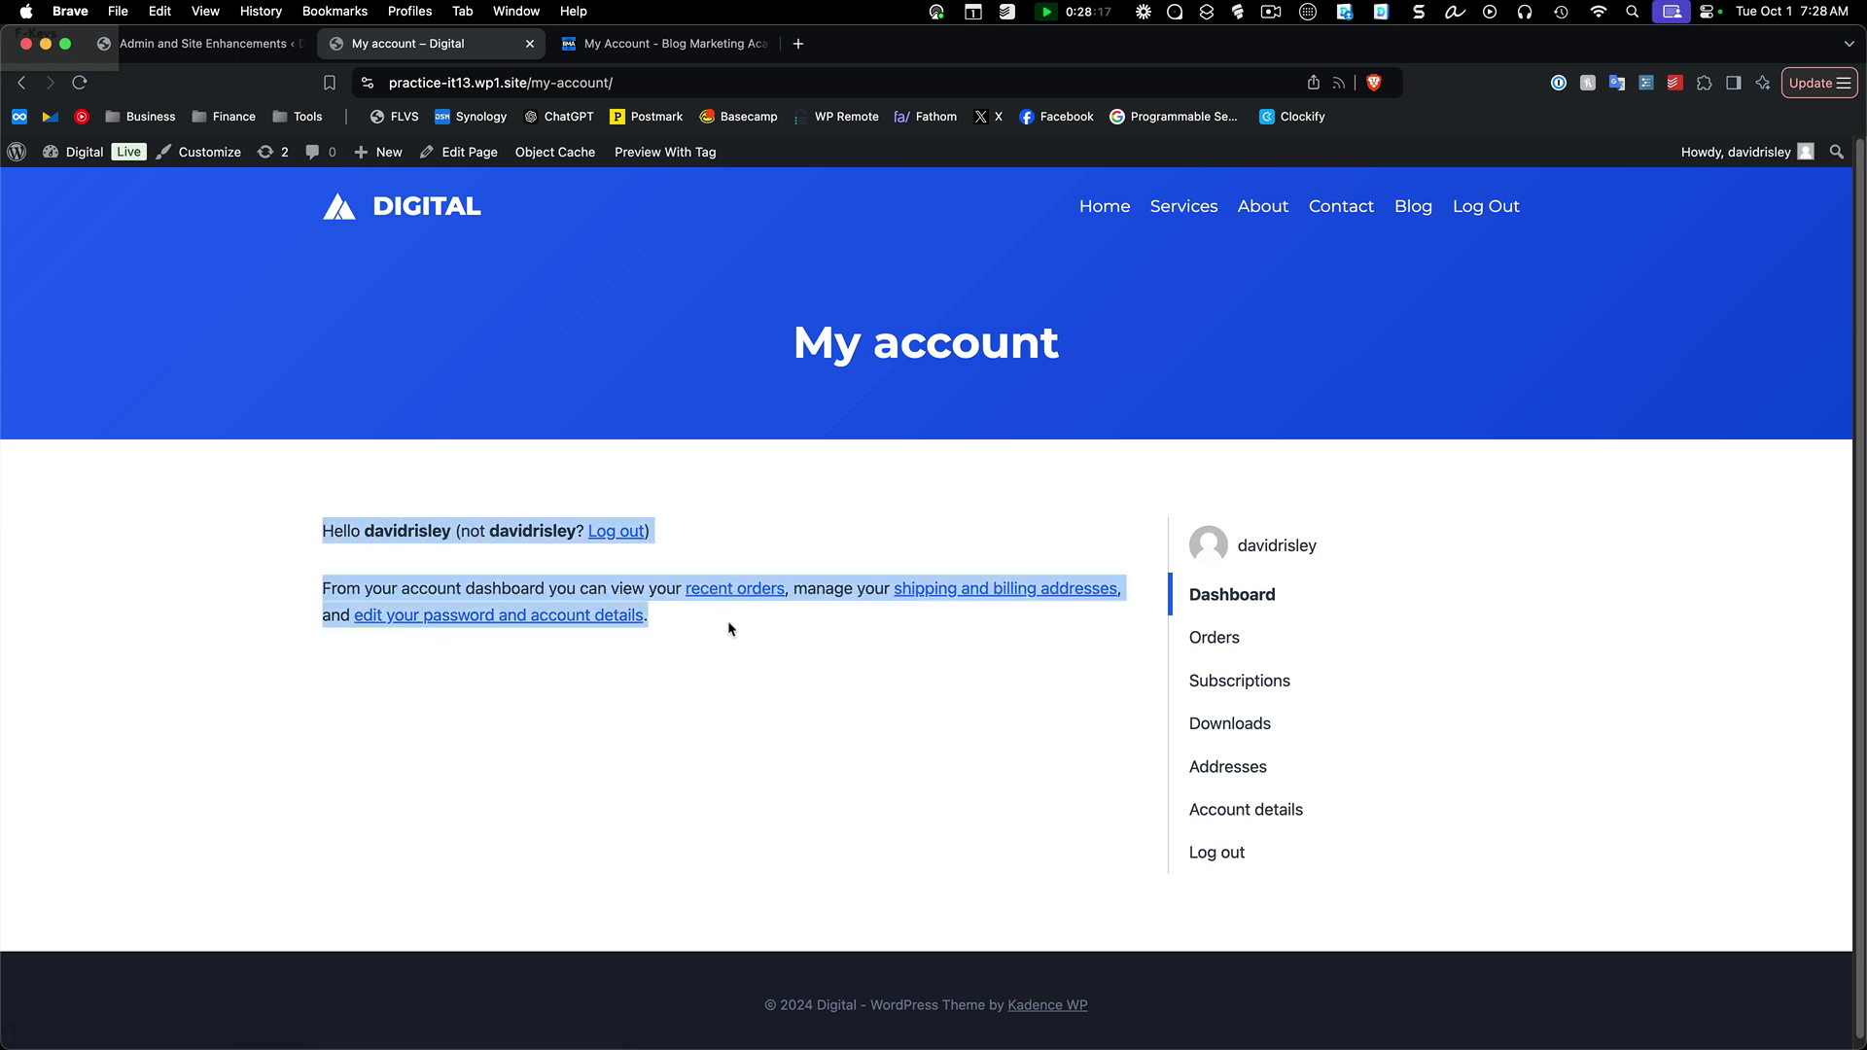
{"action": "left_click_drag", "start_coordinate": [652, 621], "coordinate": [313, 591]}
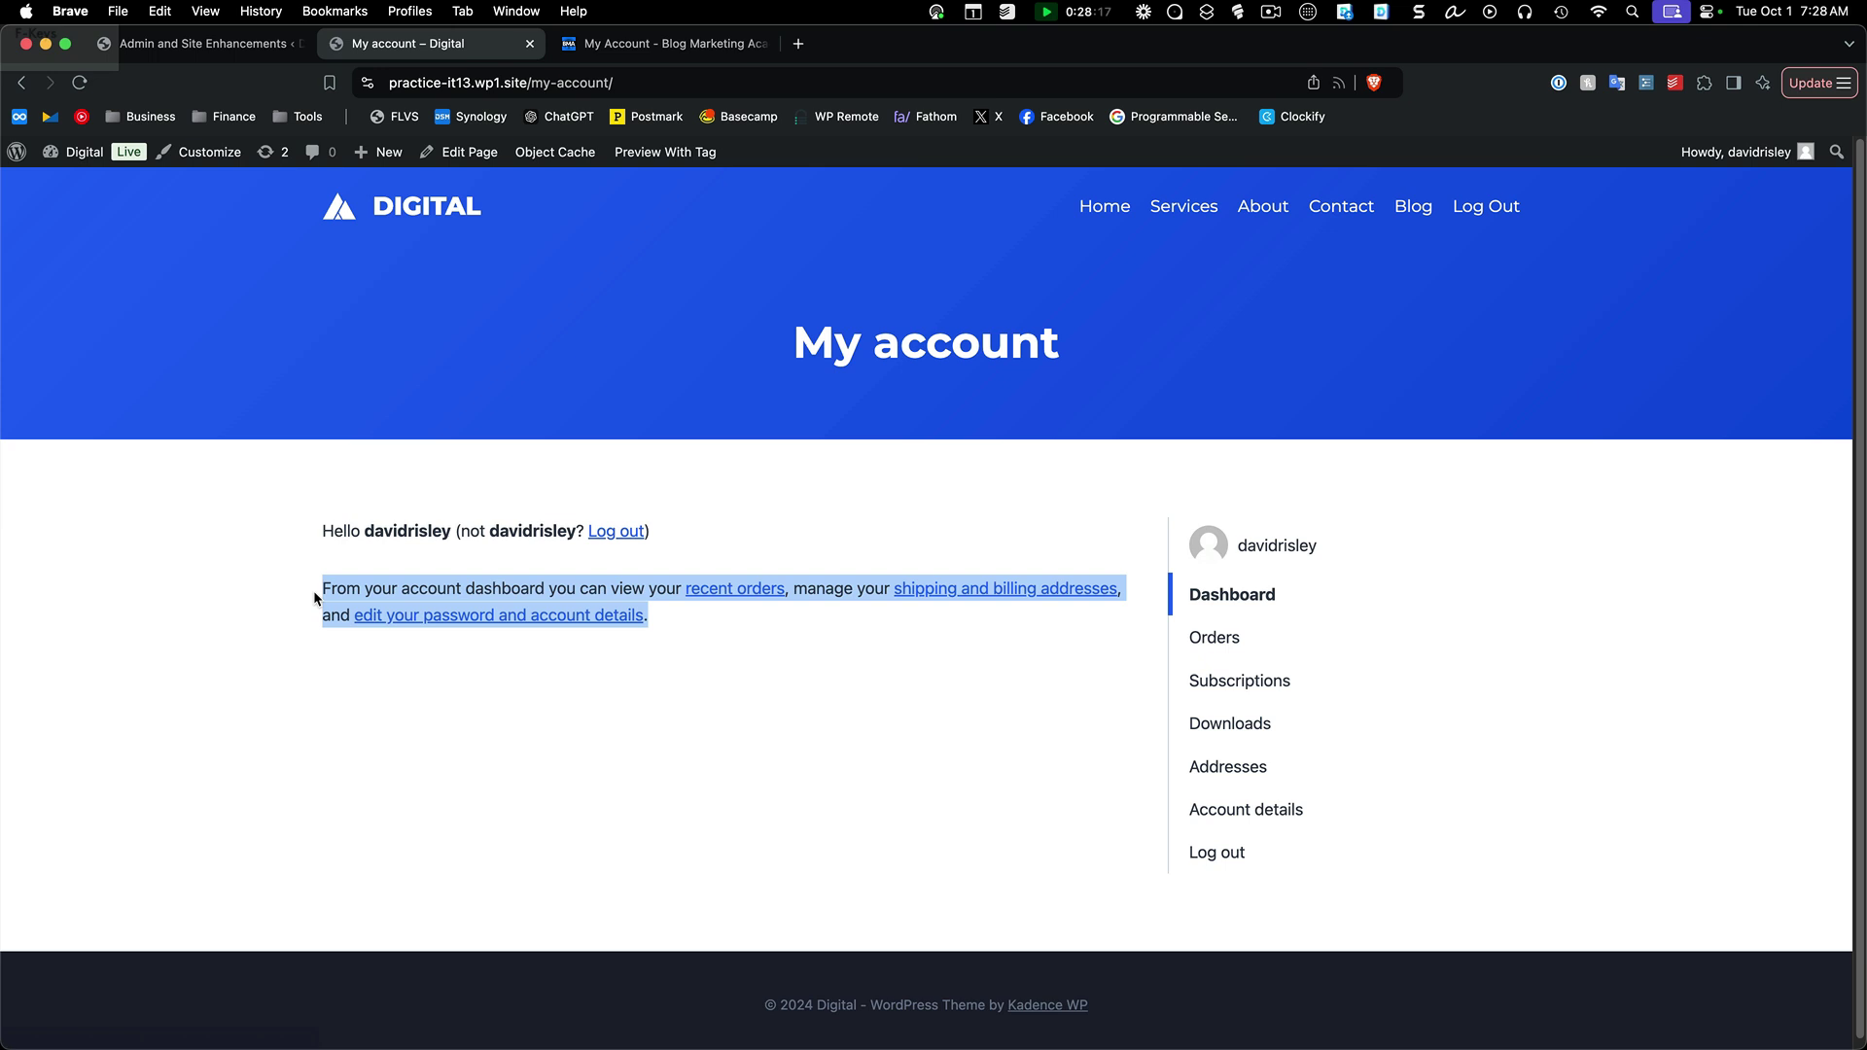
{"action": "left_click", "coordinate": [474, 590]}
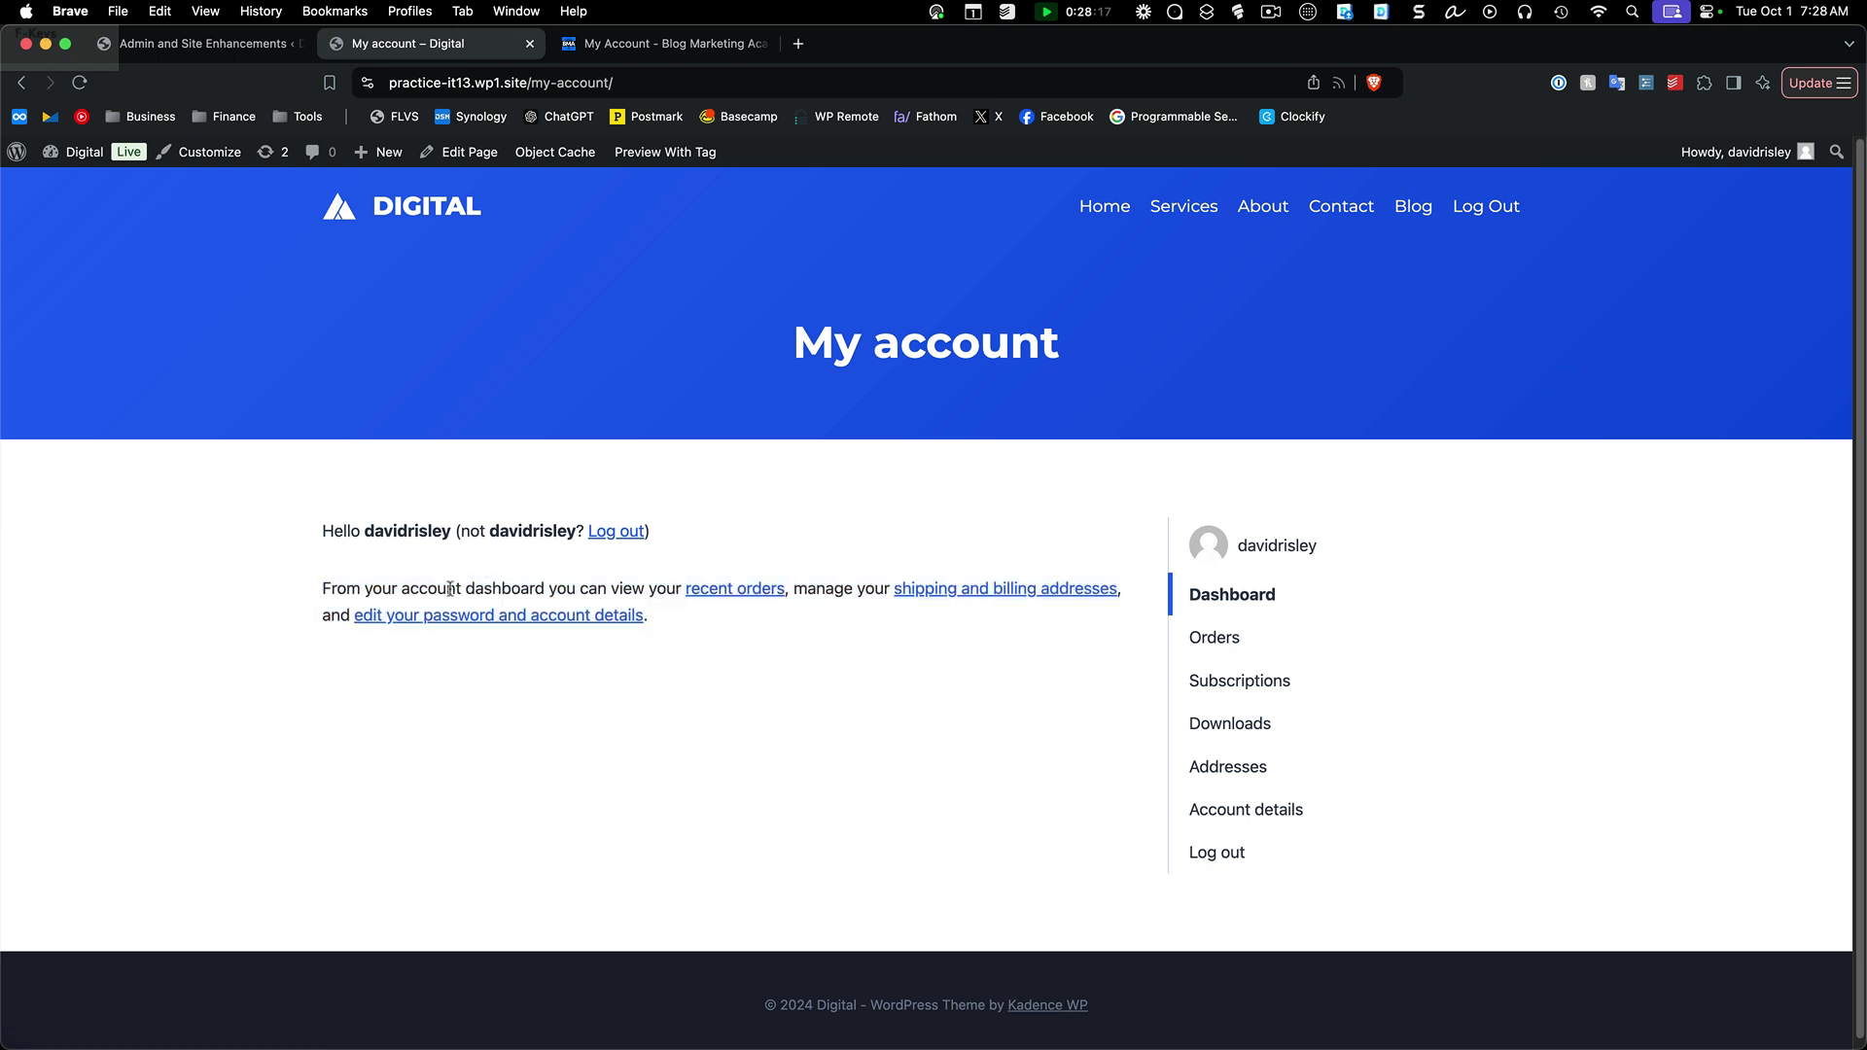
{"action": "left_click_drag", "start_coordinate": [323, 589], "coordinate": [759, 645]}
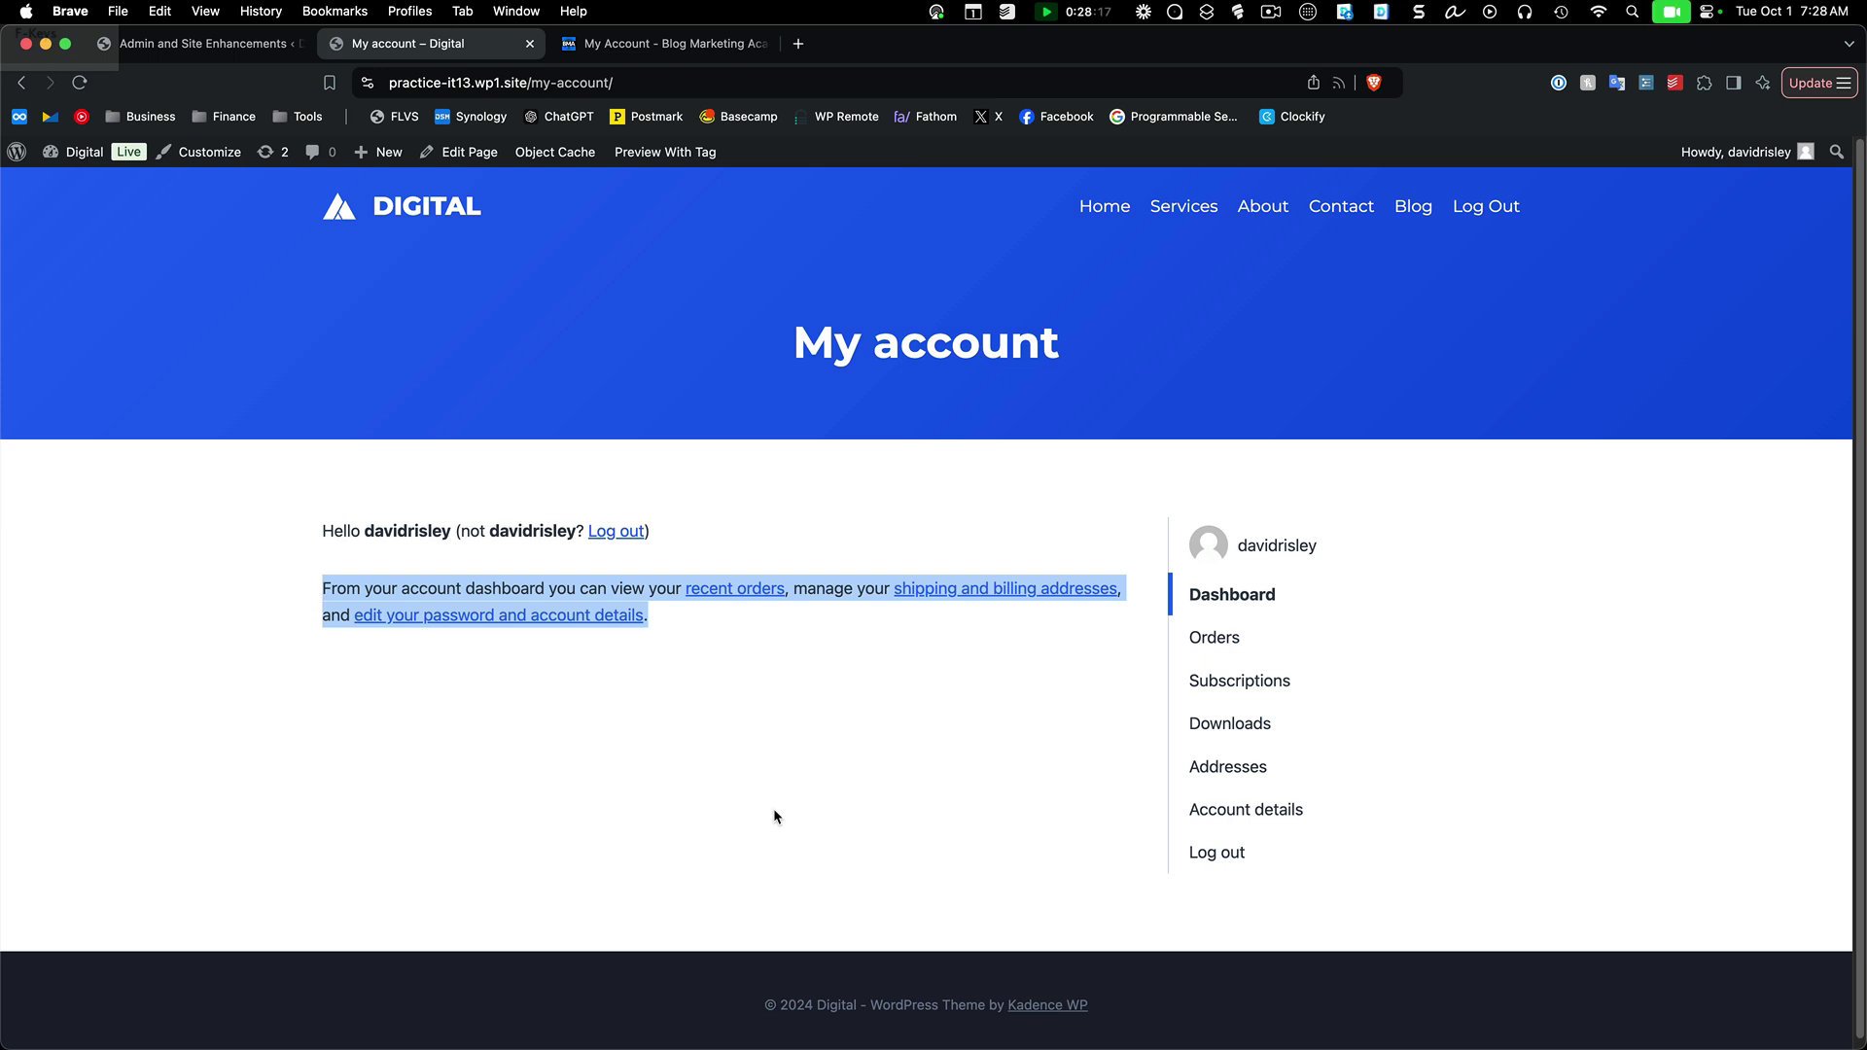
{"action": "left_click_drag", "start_coordinate": [686, 618], "coordinate": [320, 589]}
Step: Compare the Blog Marketing Academy account dashboard with the default text on the practice site's My account page
{"action": "left_click", "coordinate": [658, 53]}
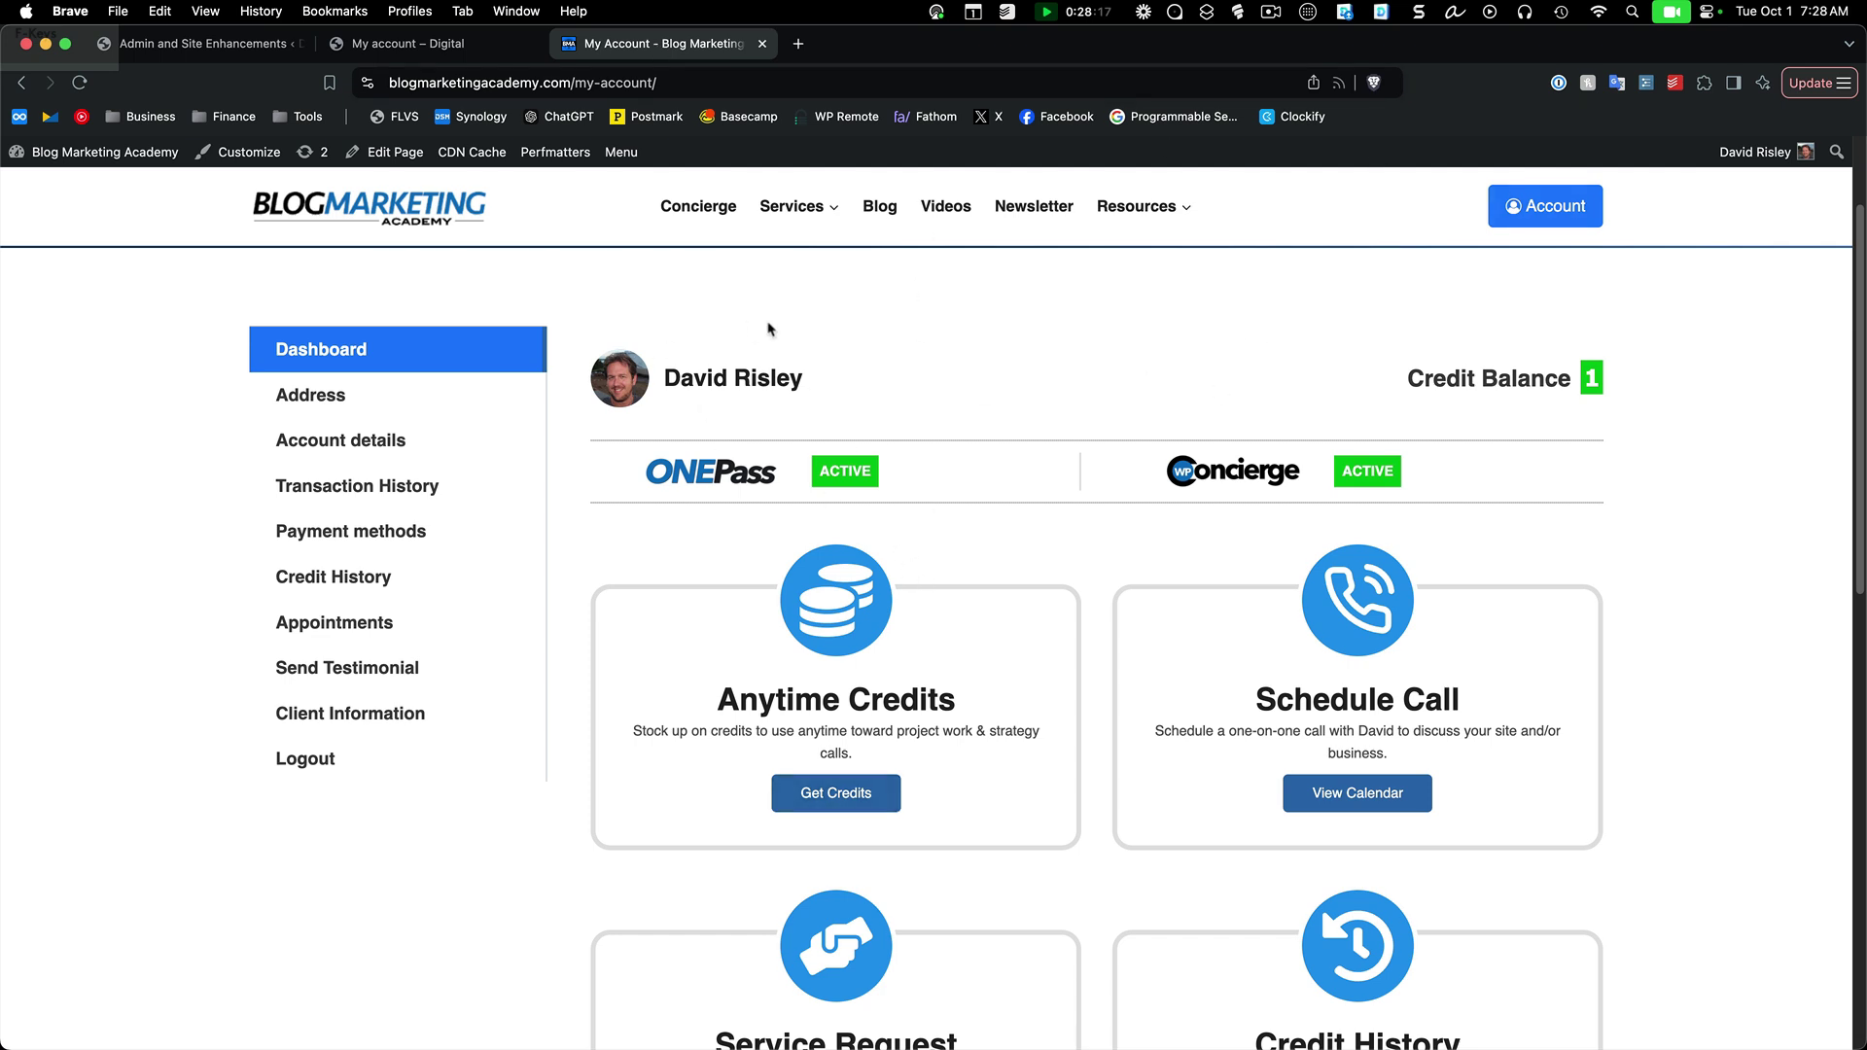
{"action": "mouse_move", "coordinate": [450, 59]}
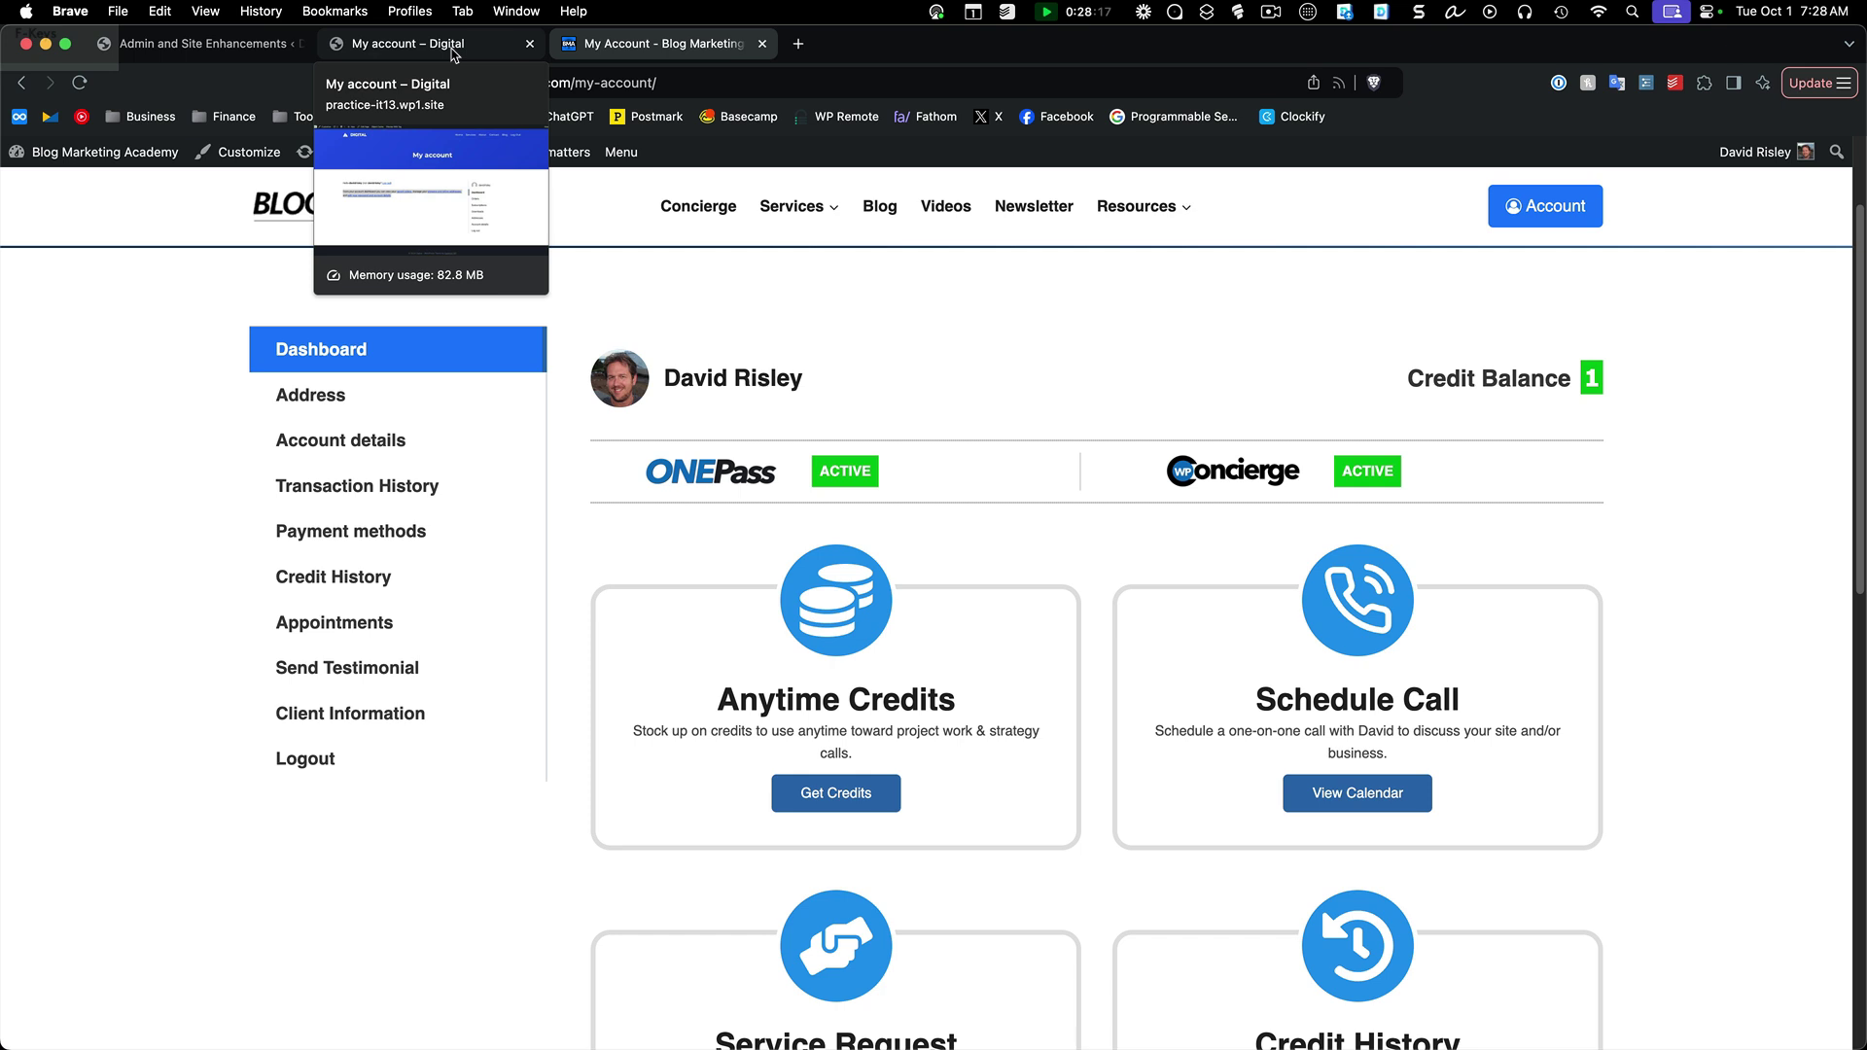
{"action": "left_click", "coordinate": [452, 50]}
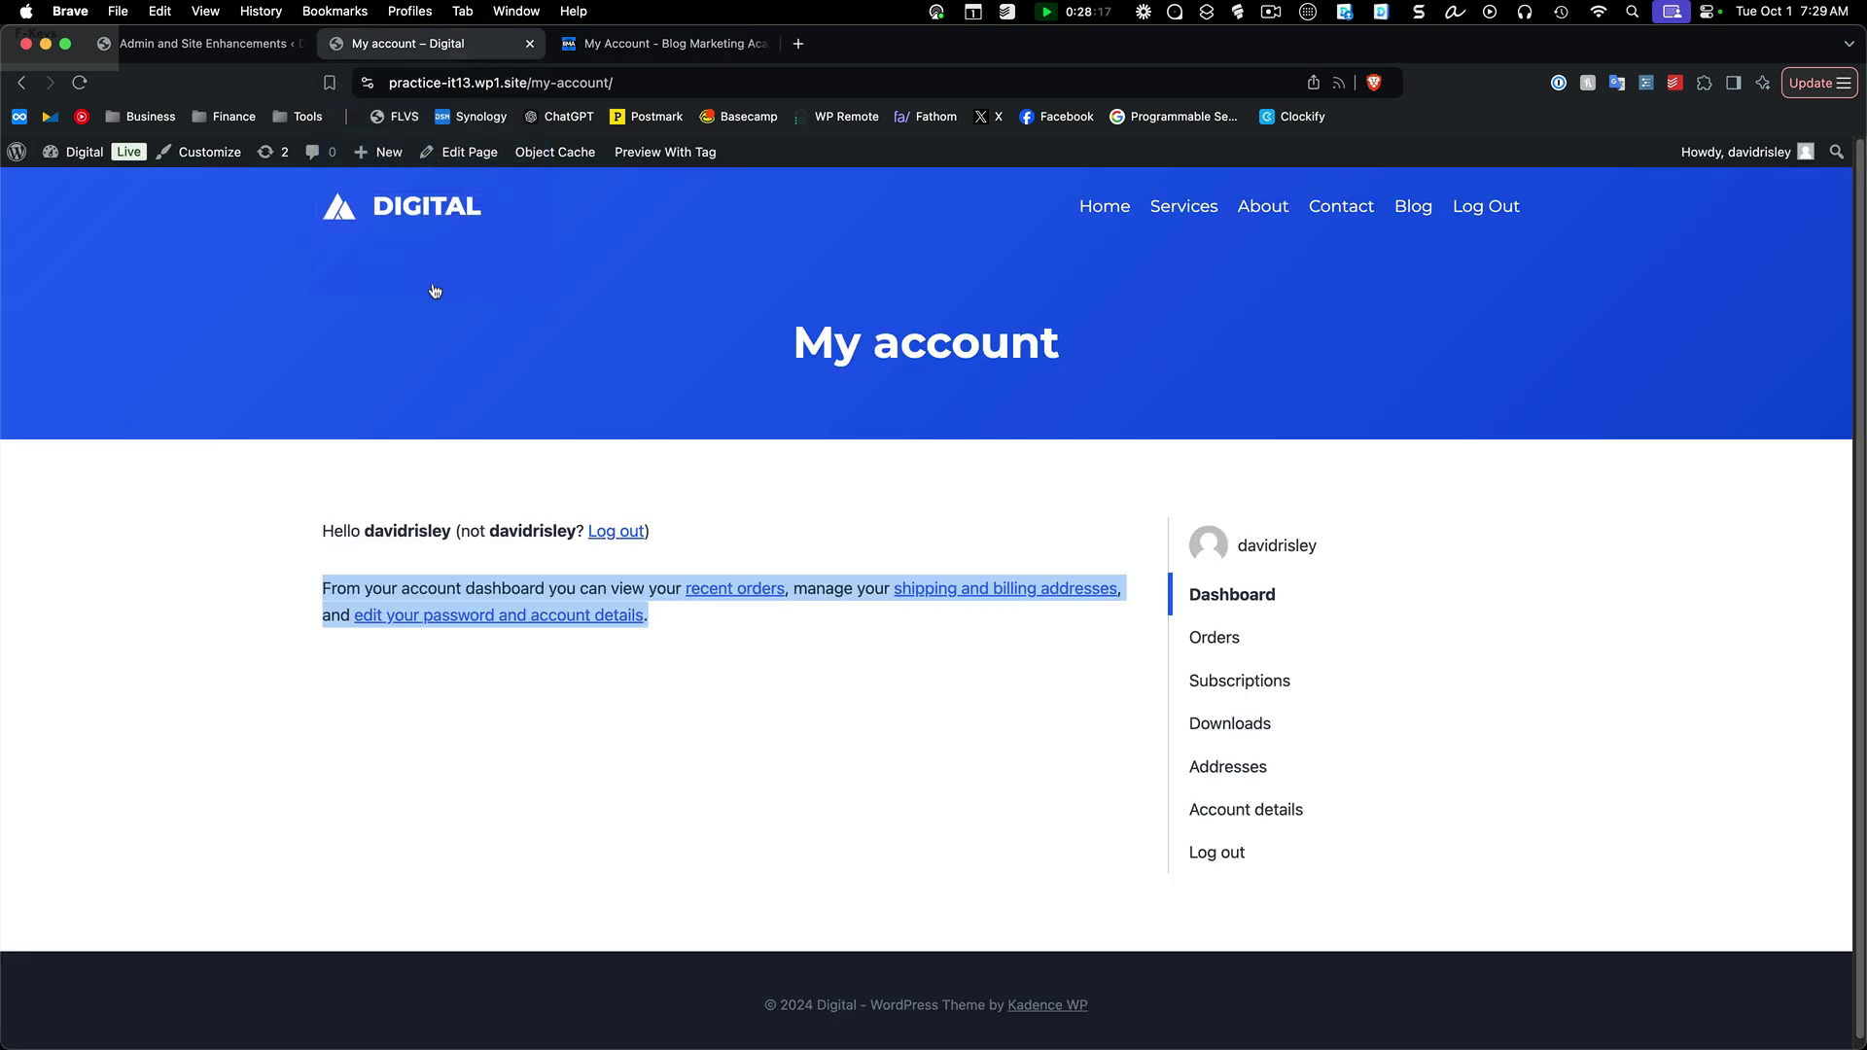
{"action": "left_click", "coordinate": [358, 581]}
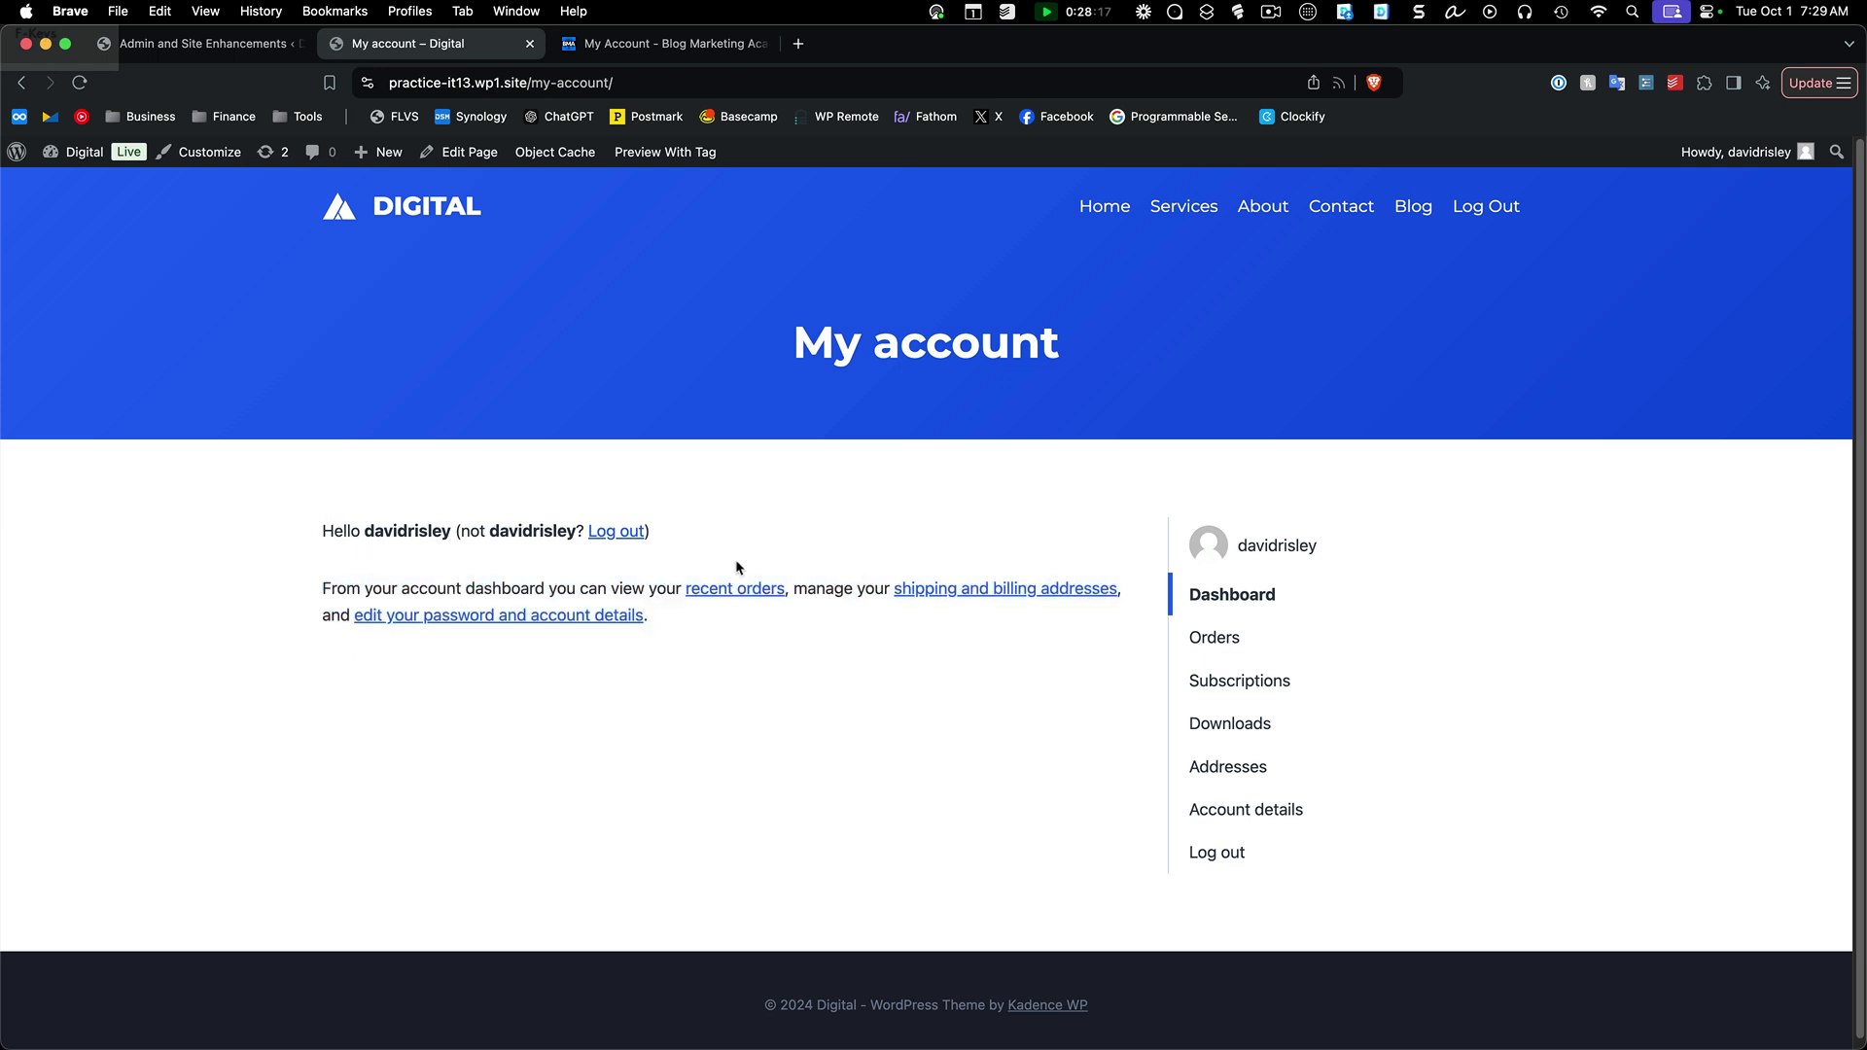
{"action": "left_click_drag", "start_coordinate": [326, 583], "coordinate": [728, 644]}
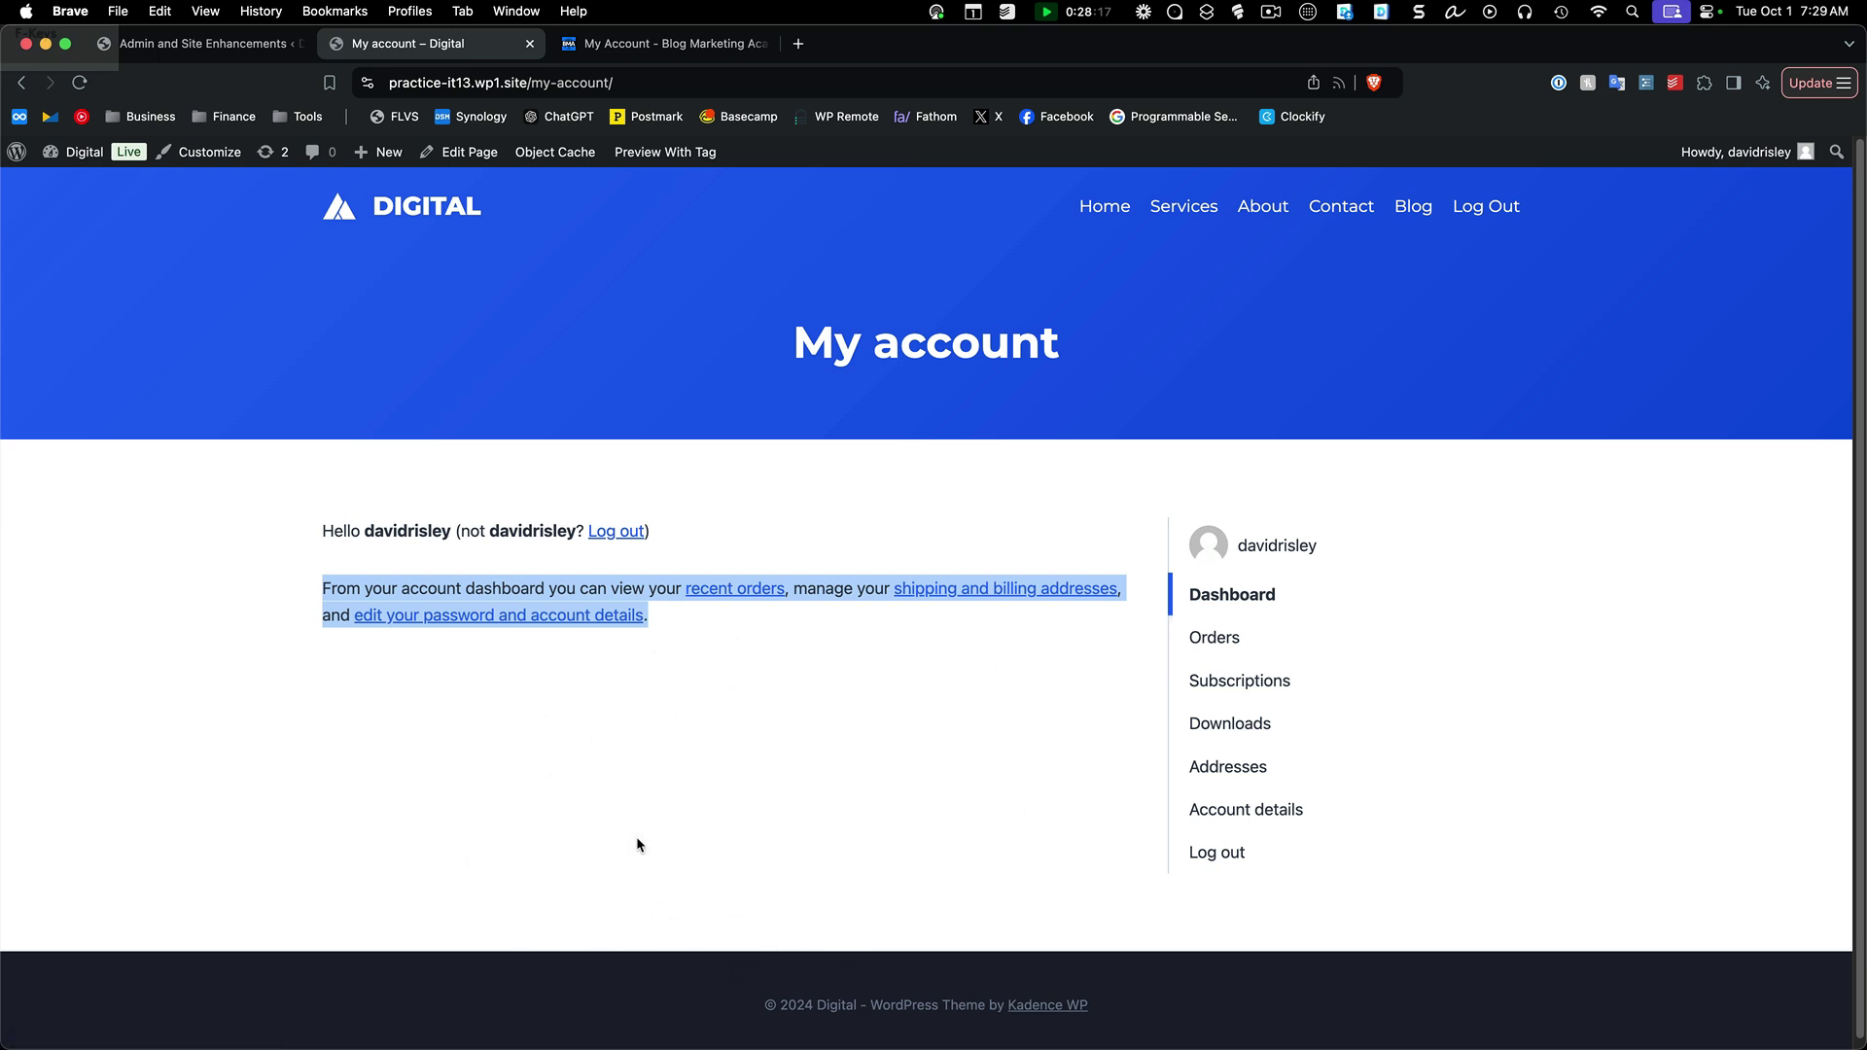
{"action": "left_click", "coordinate": [669, 838]}
Step: Open the Kadence theme settings in the practice site's admin and check the Hooked Elements option among the Pro Addons
{"action": "left_click", "coordinate": [233, 45]}
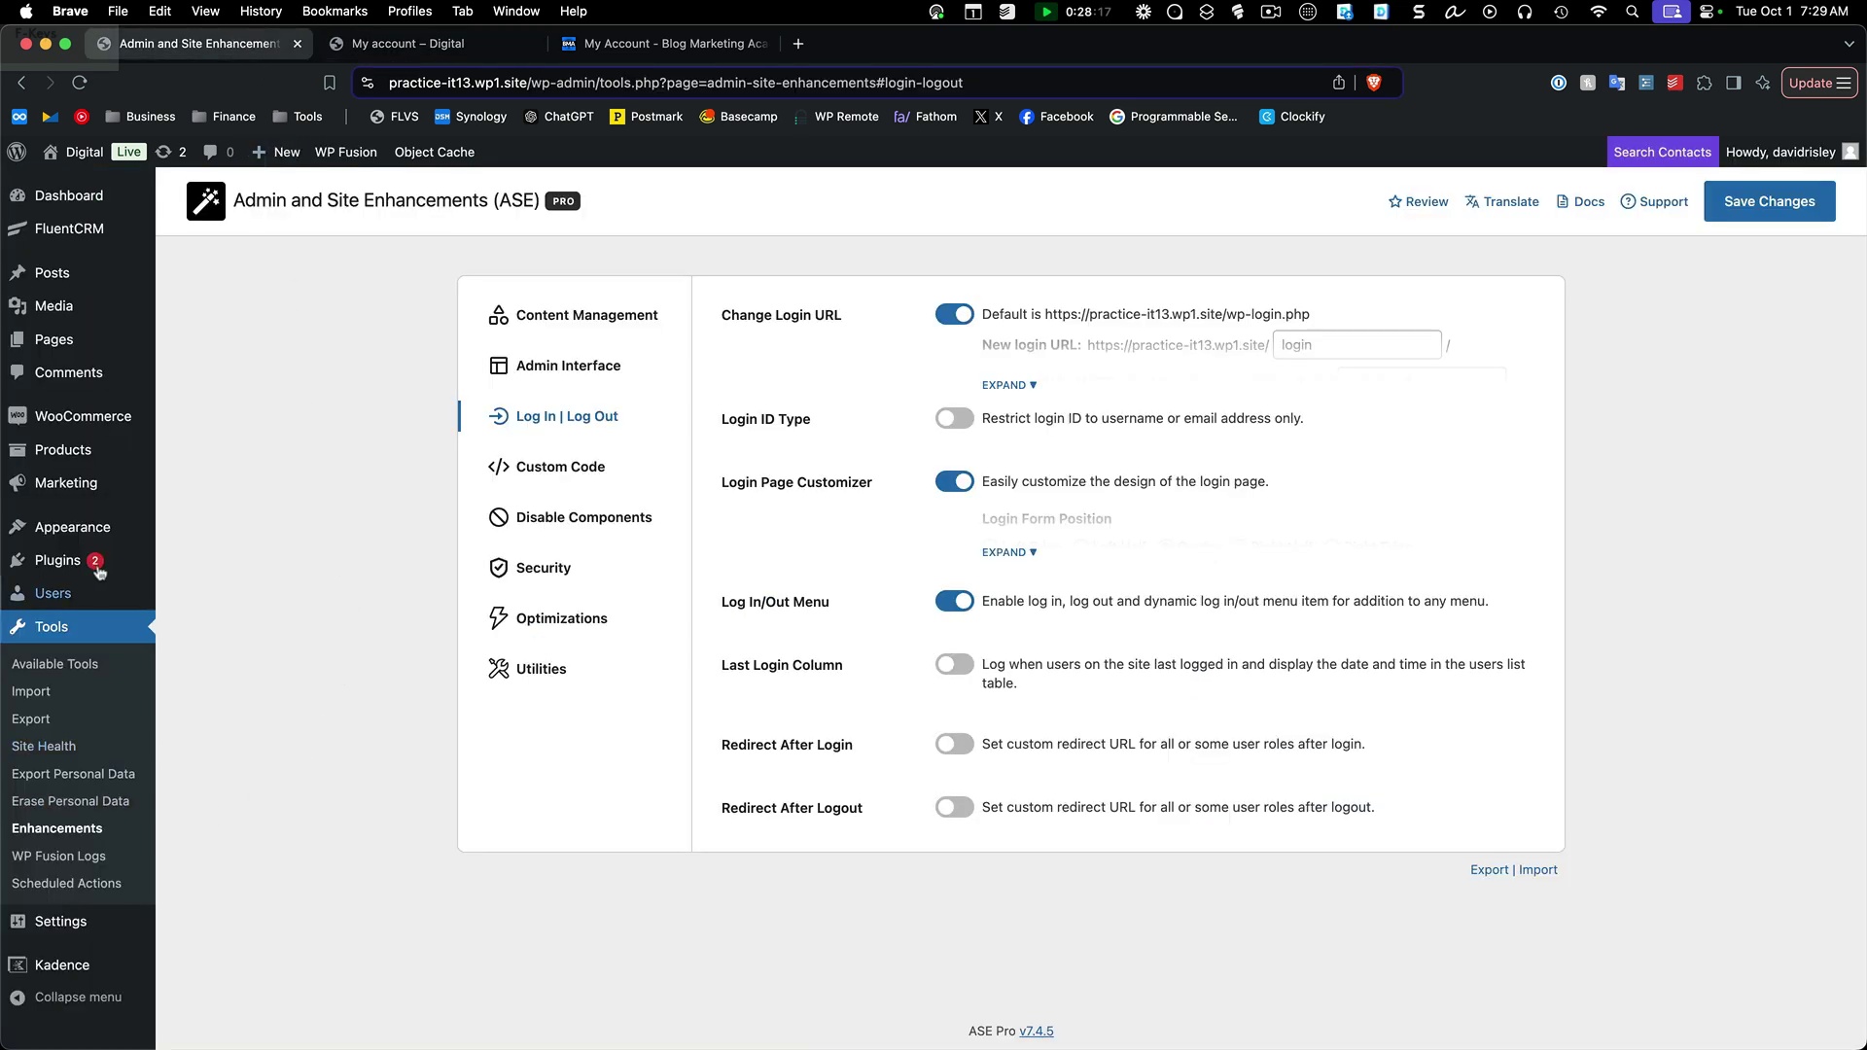
{"action": "mouse_move", "coordinate": [86, 535]}
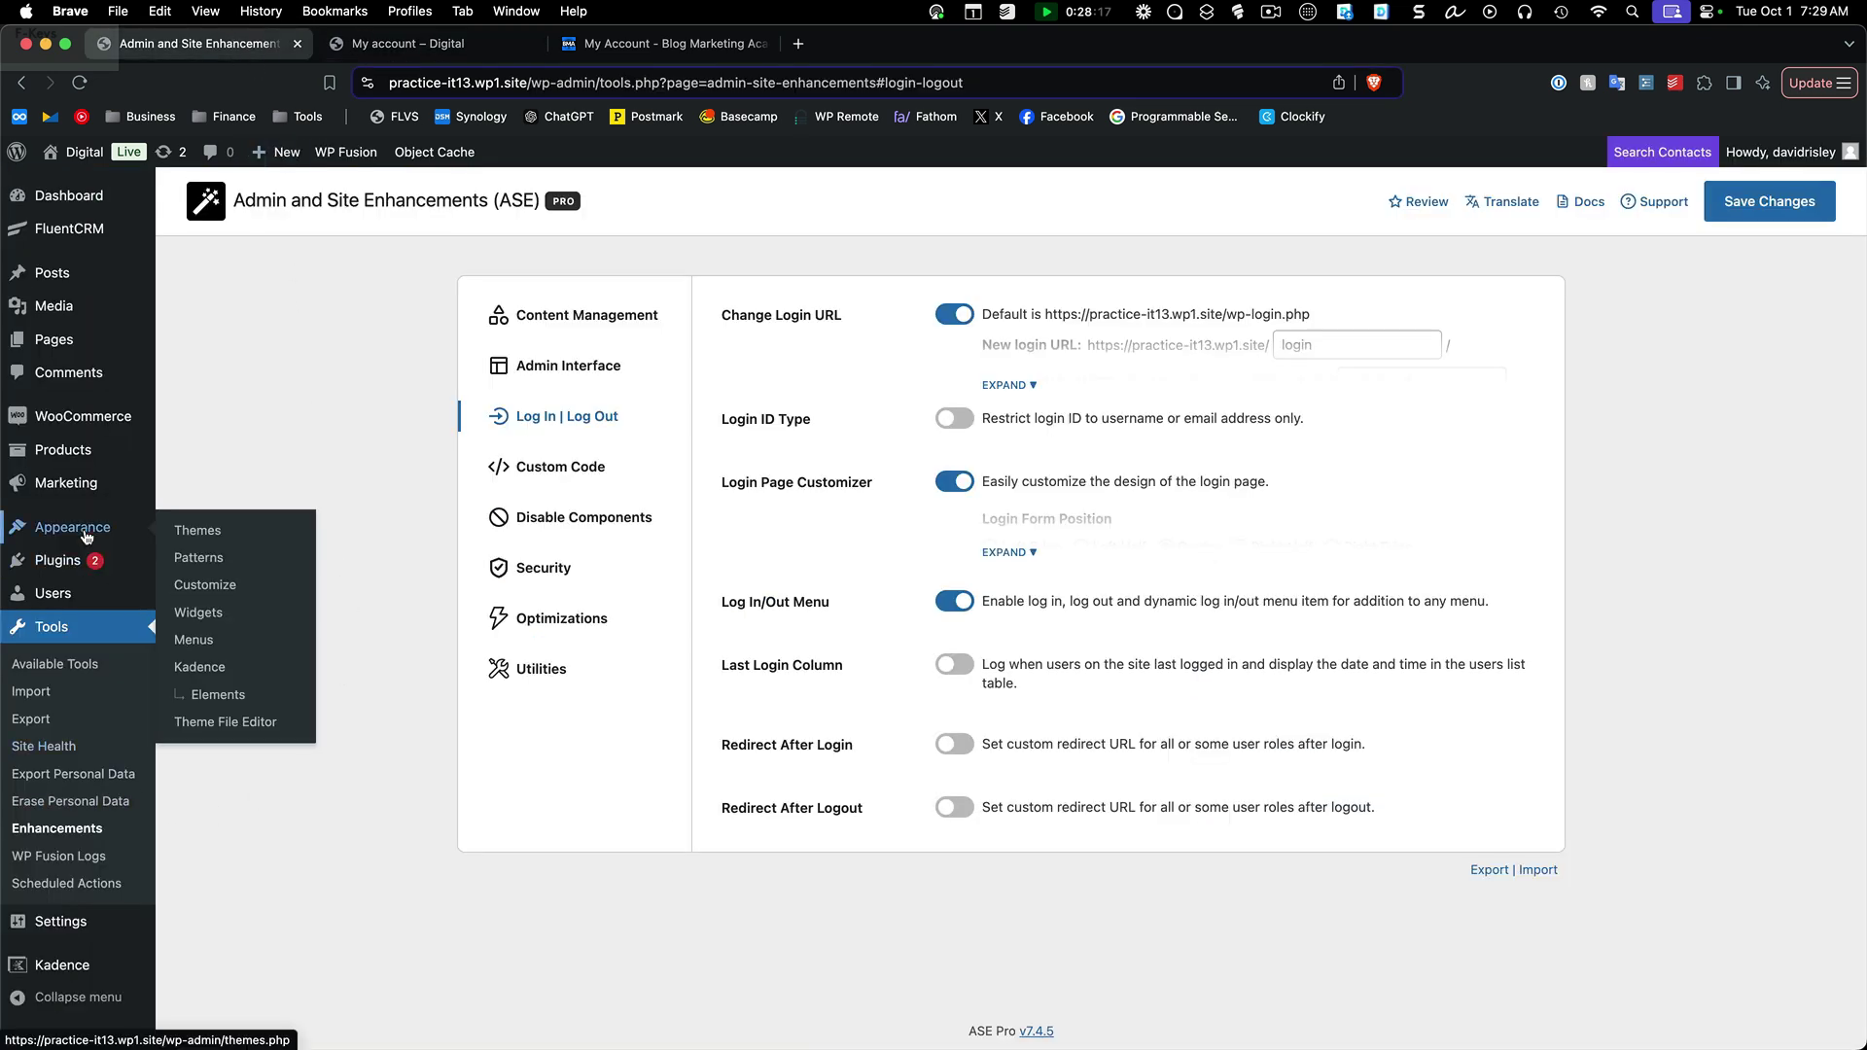
{"action": "left_click", "coordinate": [216, 672]}
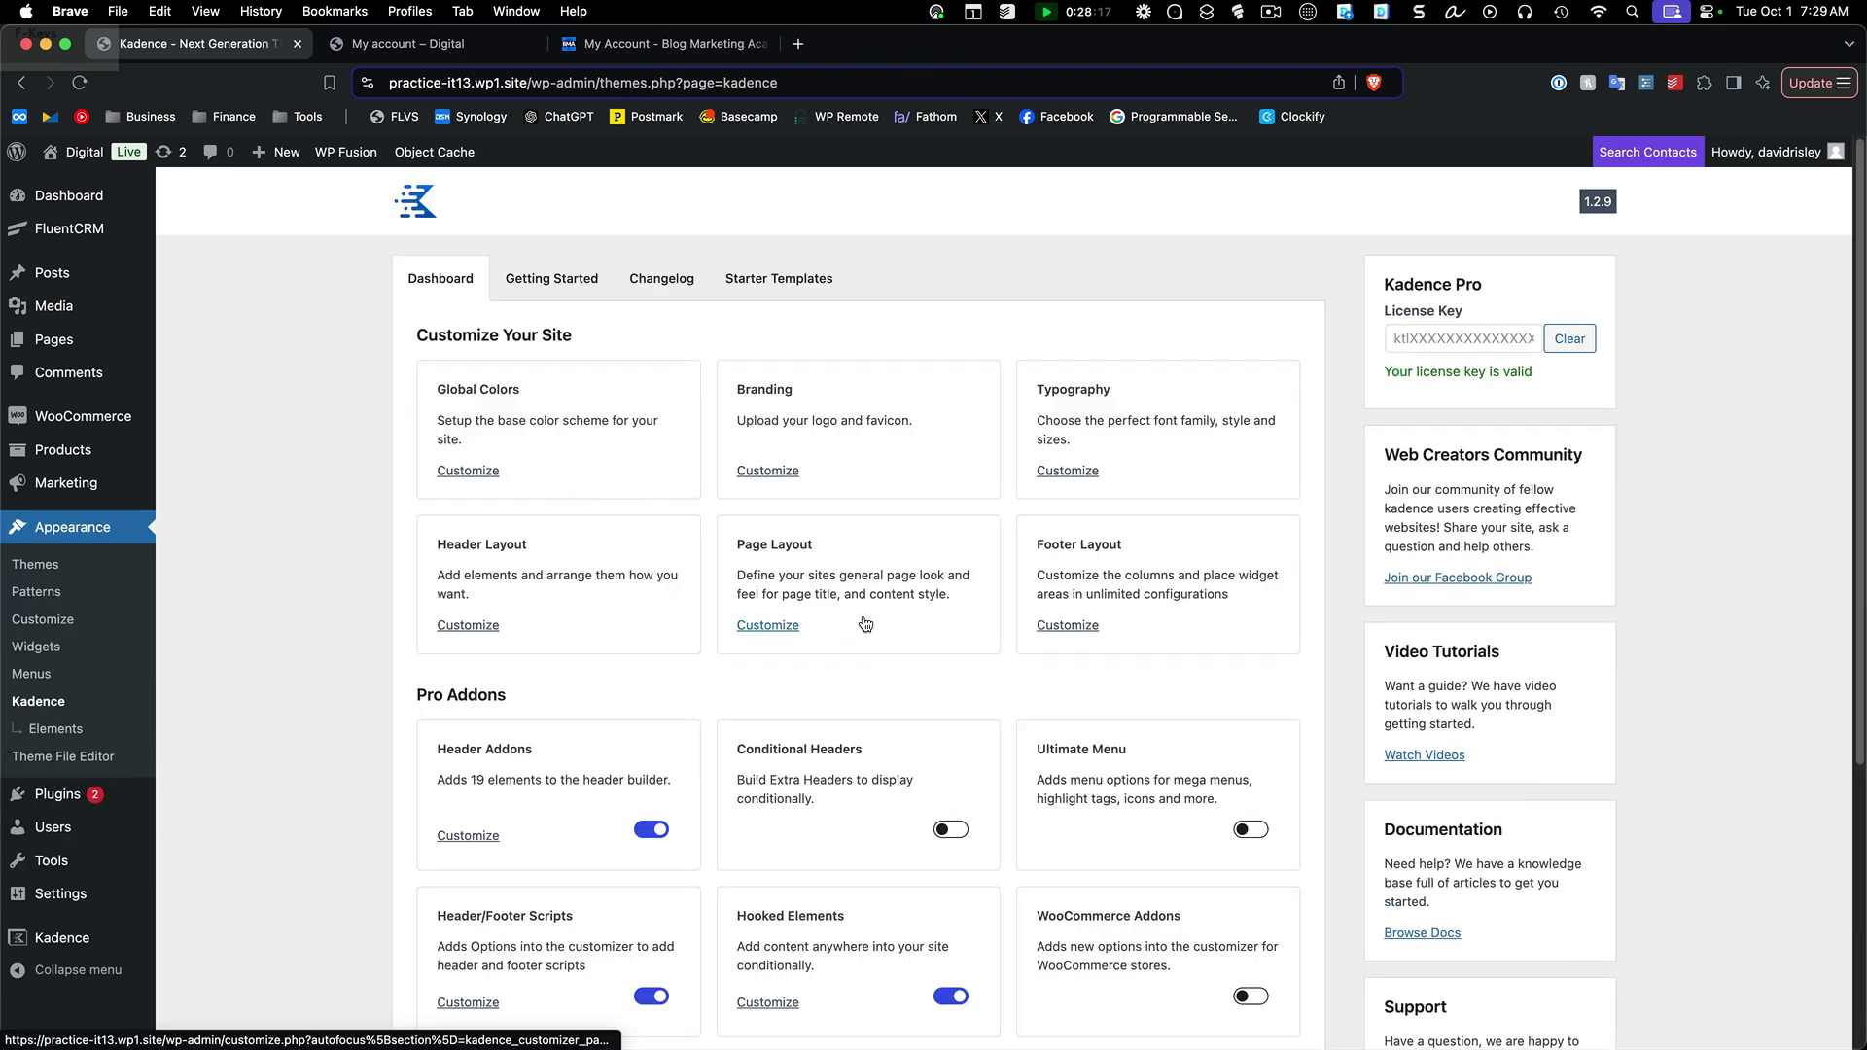
{"action": "scroll", "coordinate": [883, 576], "scroll_direction": "down", "scroll_amount": 5}
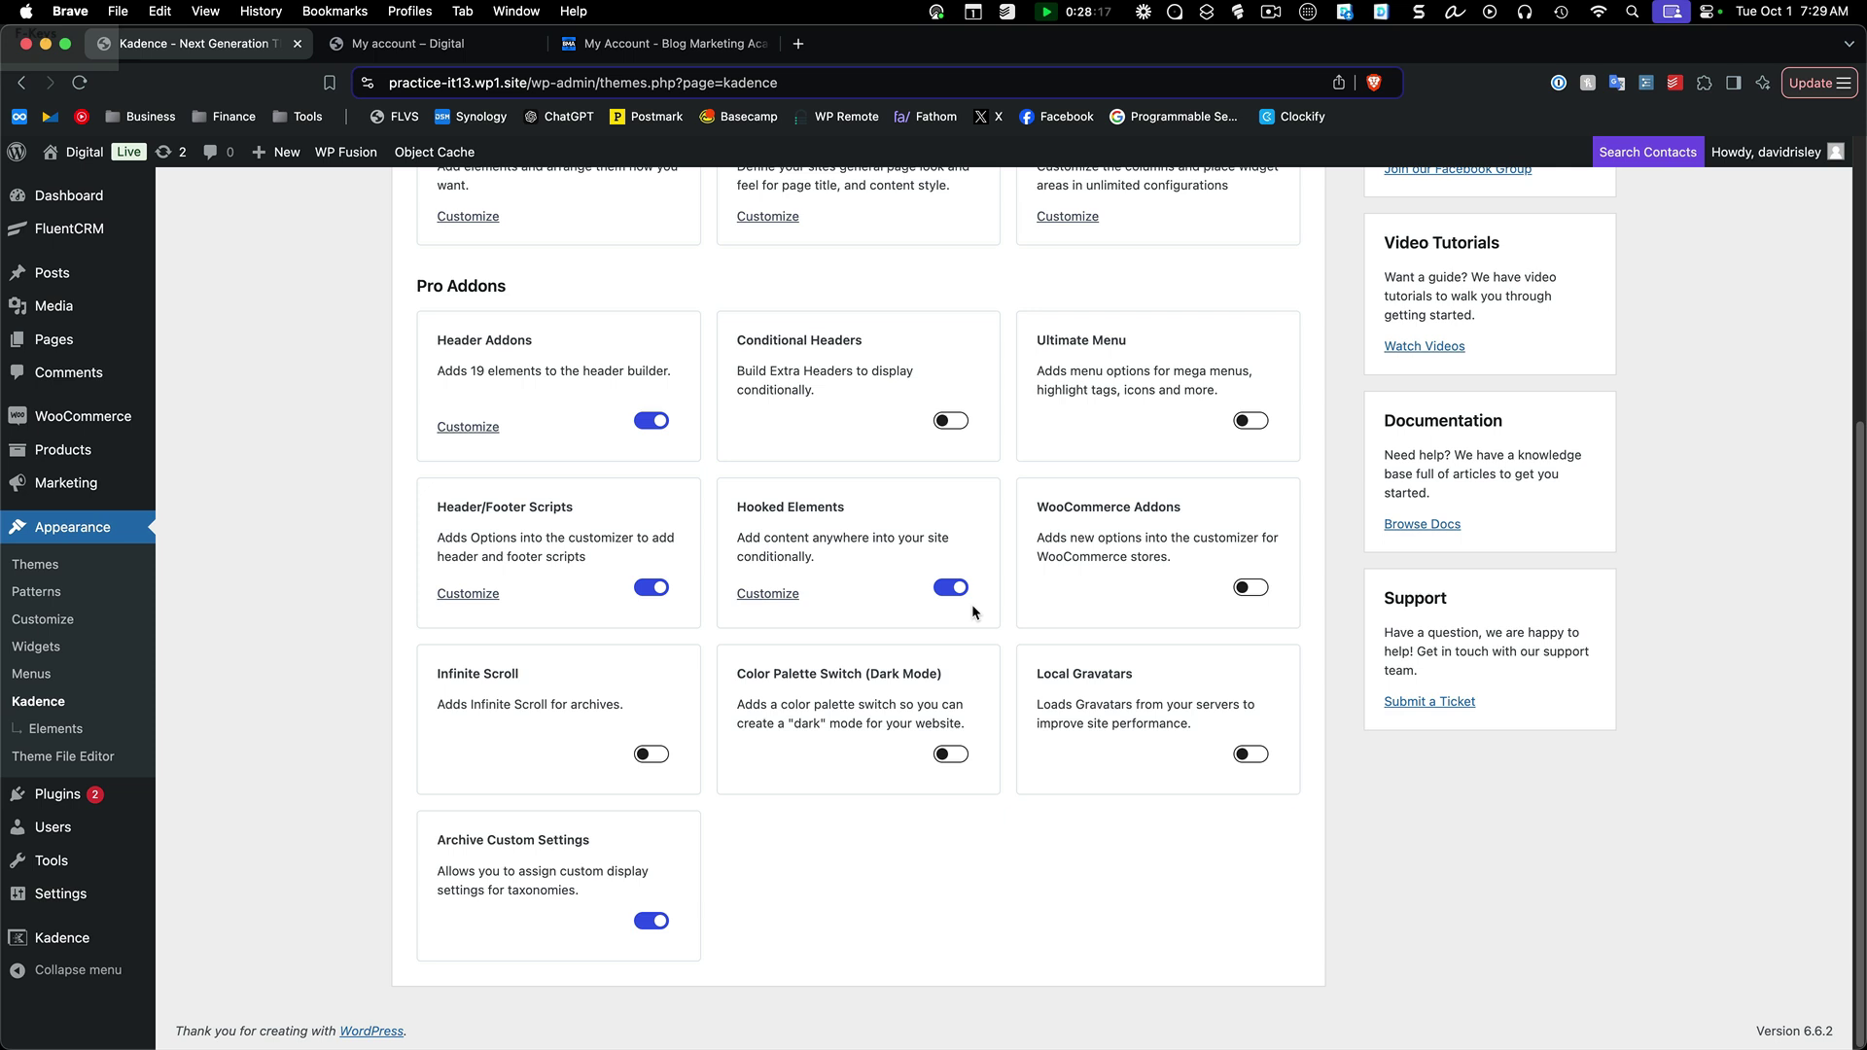
Step: Create a new Kadence element of the Content Section type and title it "Account Dashboard"
{"action": "left_click", "coordinate": [57, 729]}
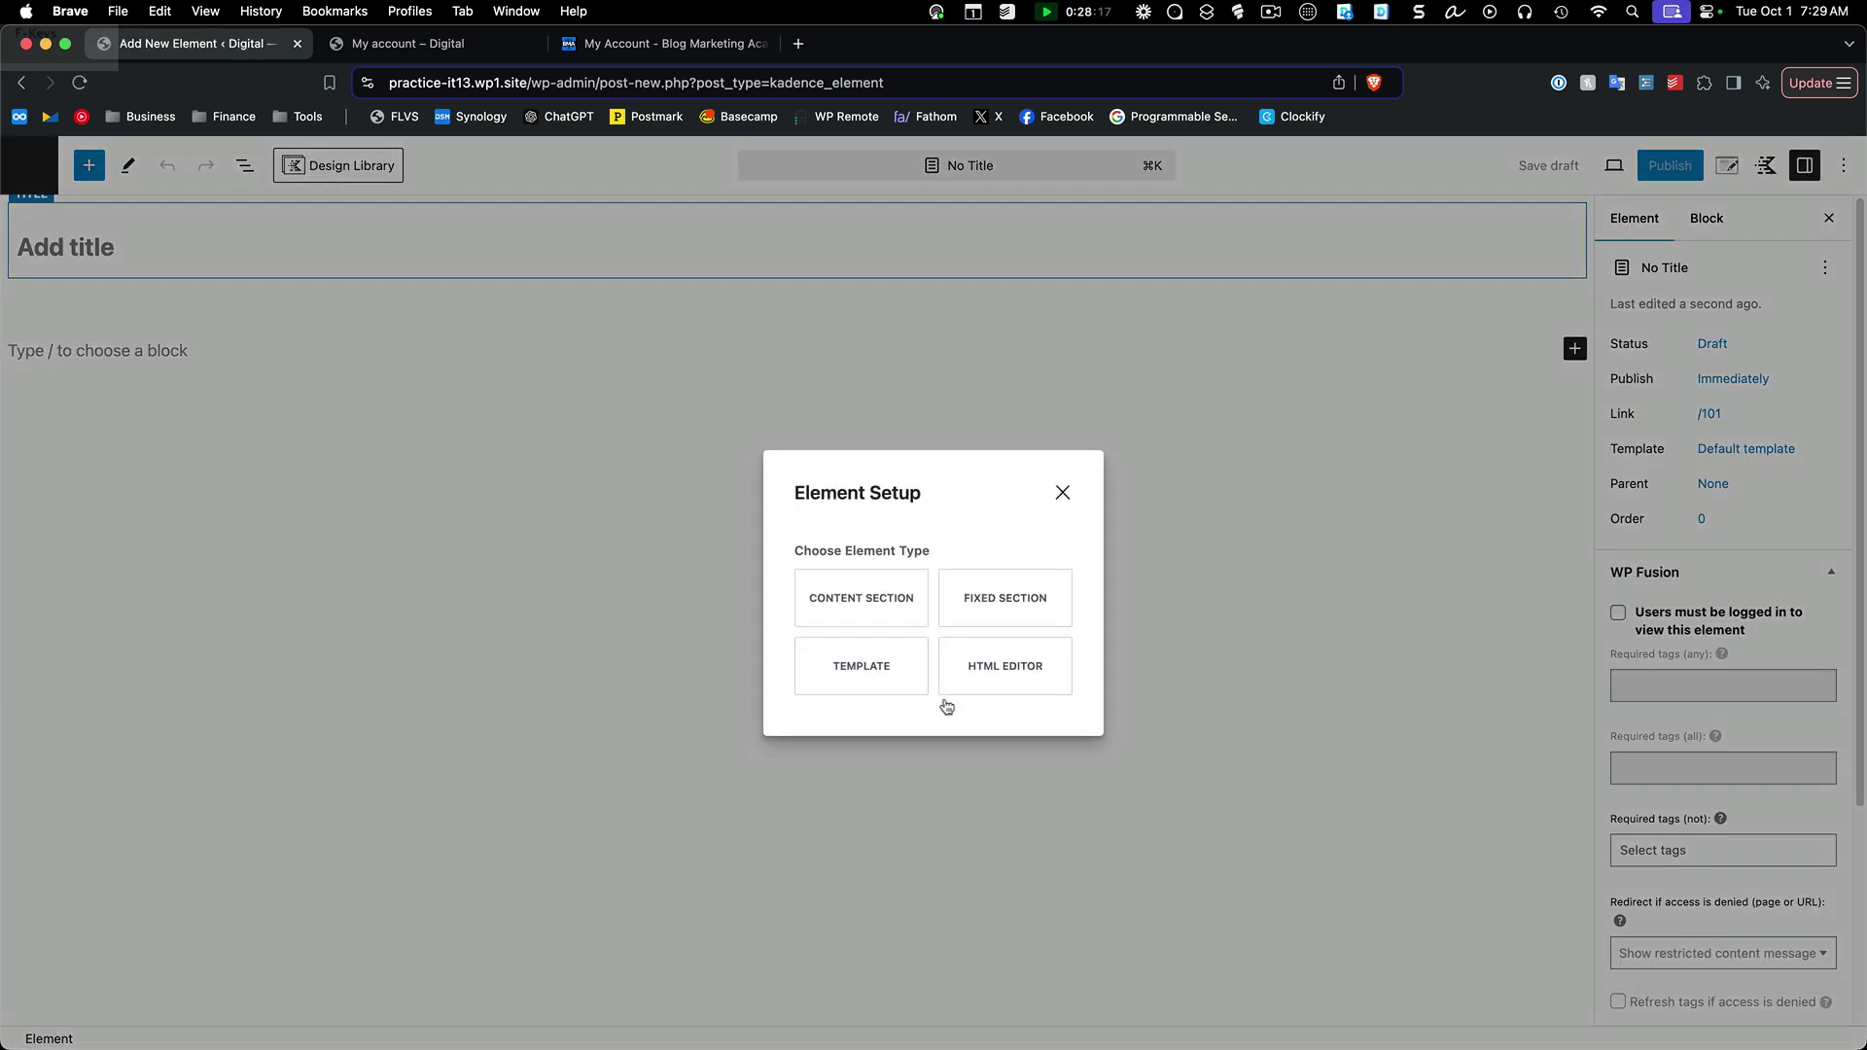
{"action": "left_click", "coordinate": [896, 595]}
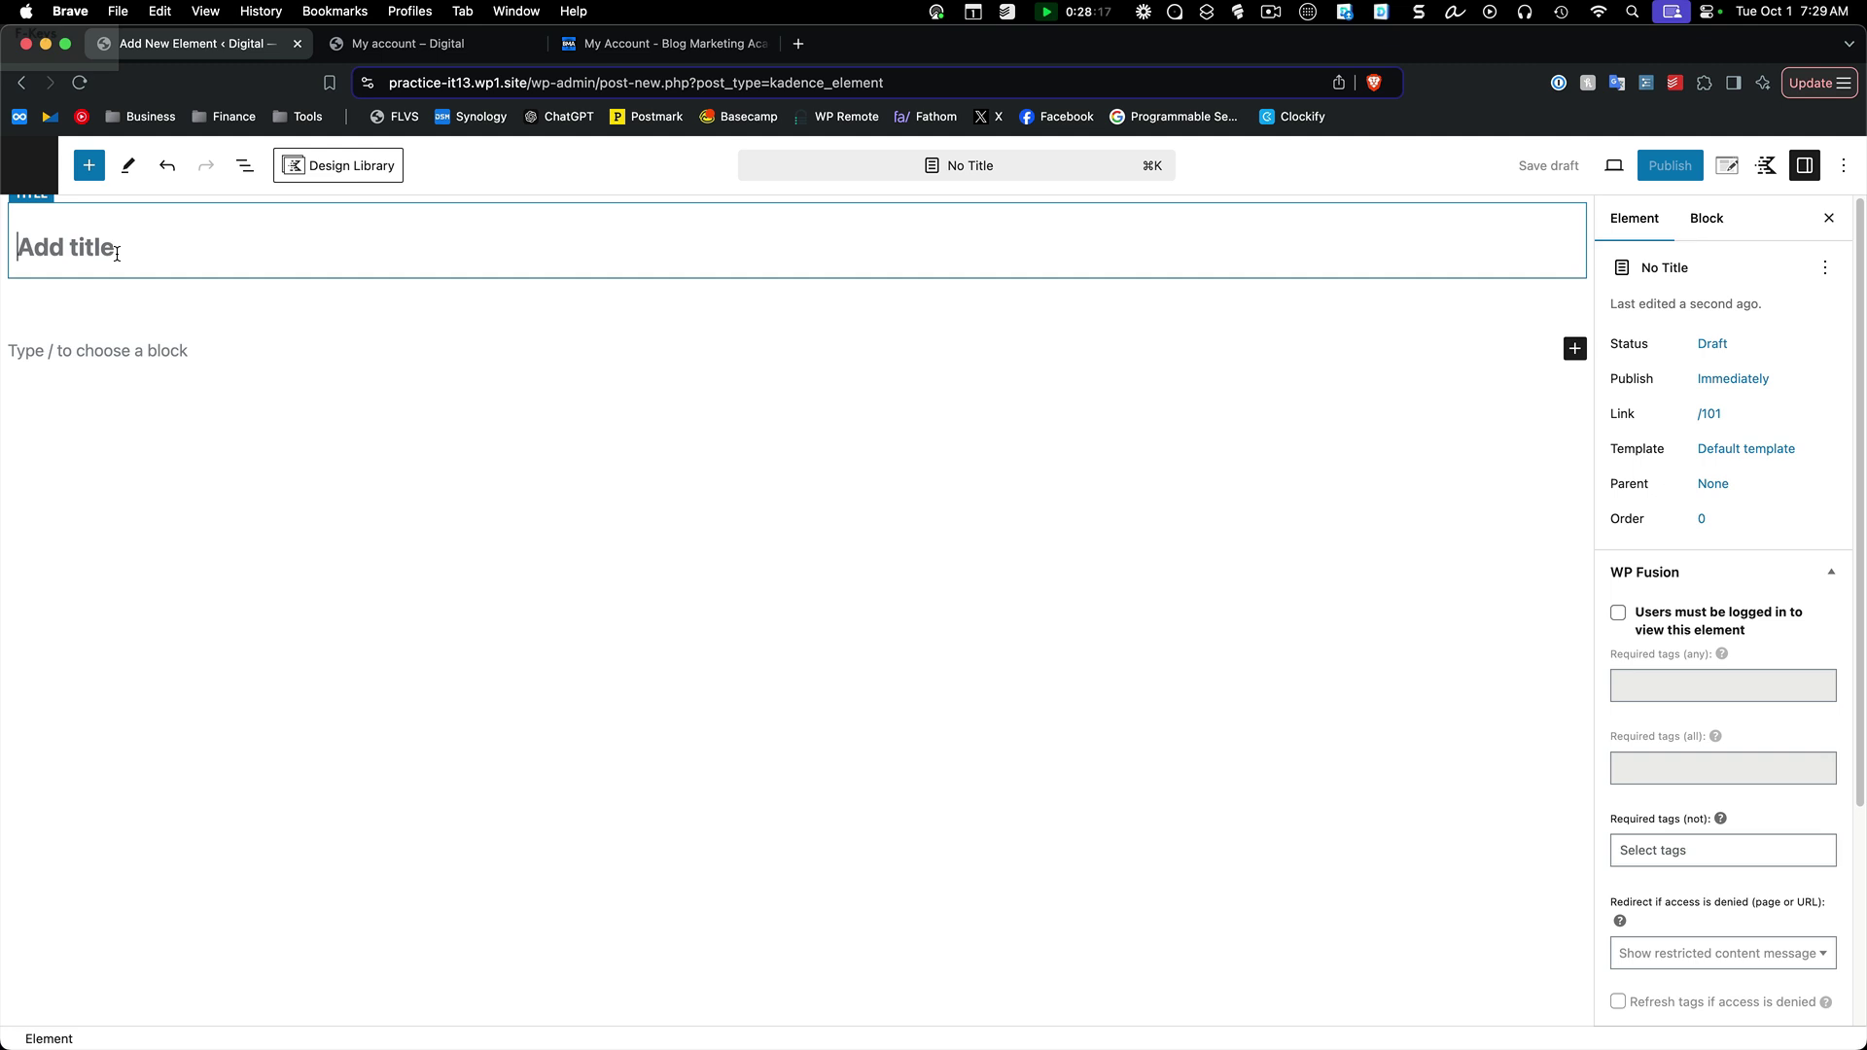
{"action": "type", "text": "Account "}
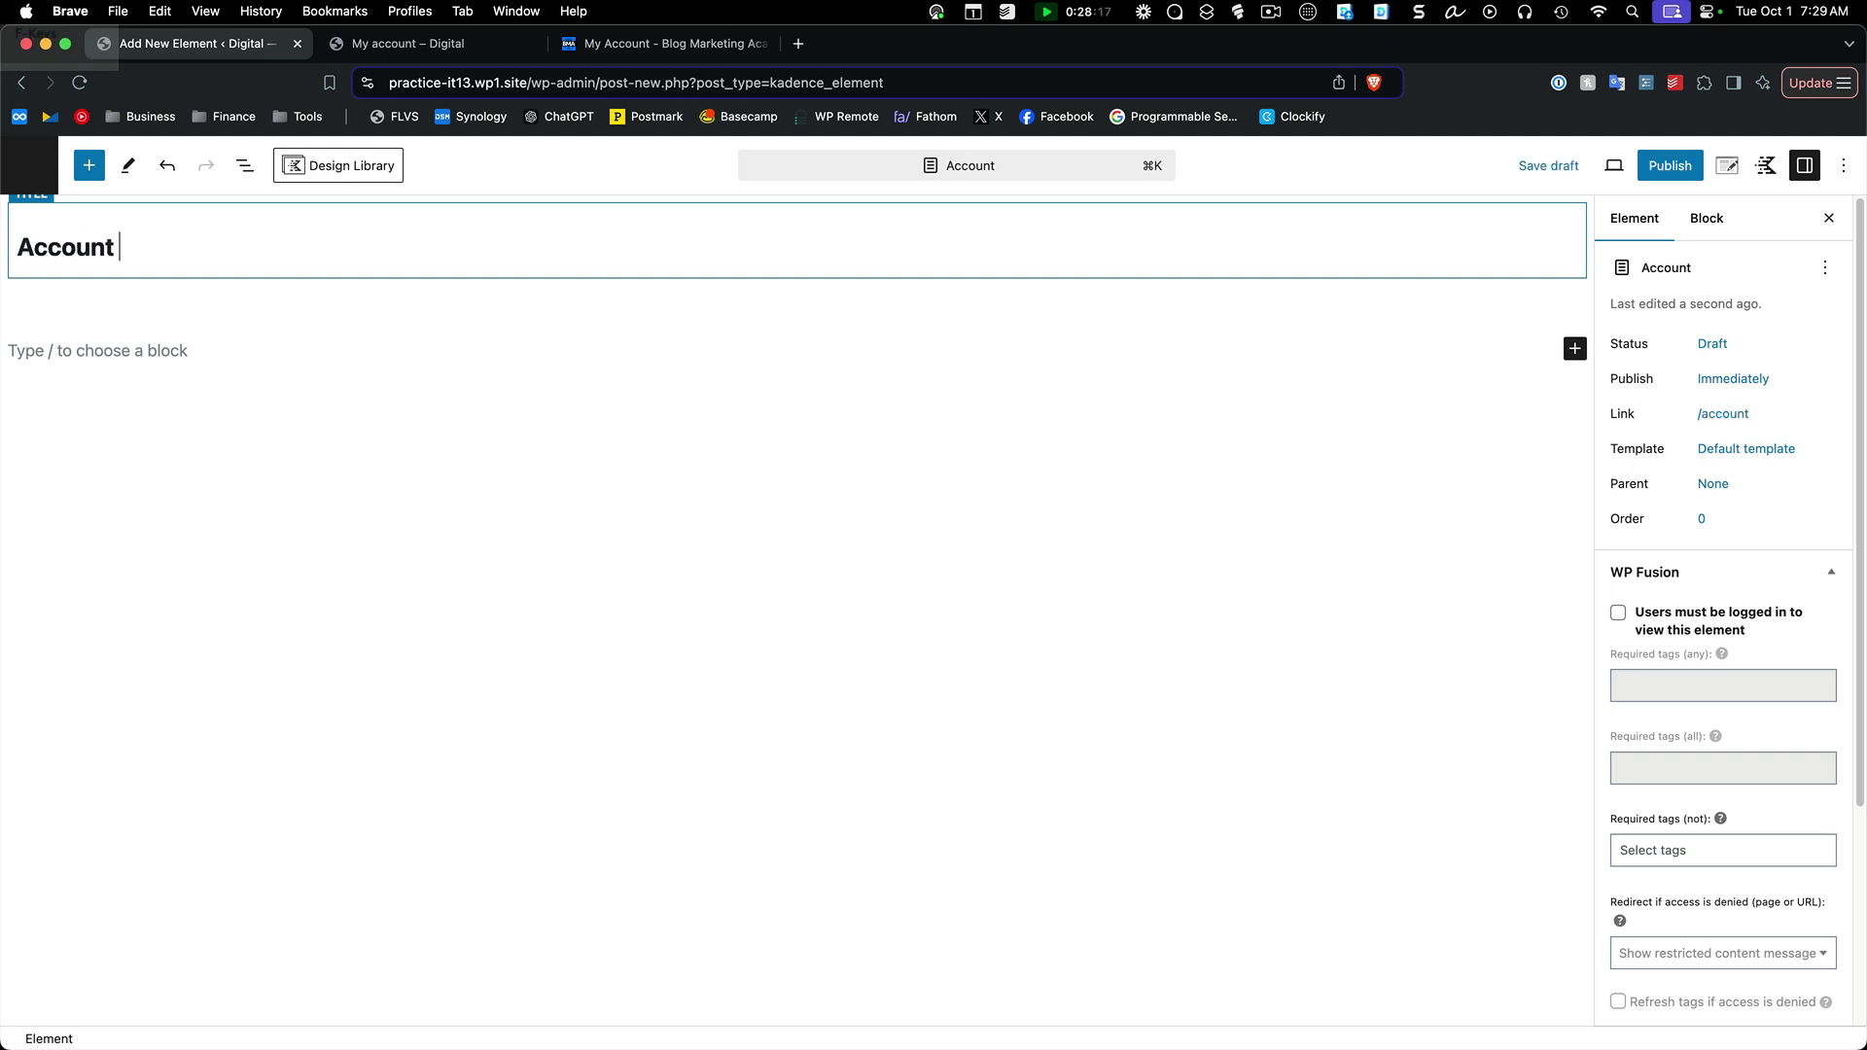
{"action": "type", "text": "Dashboard"}
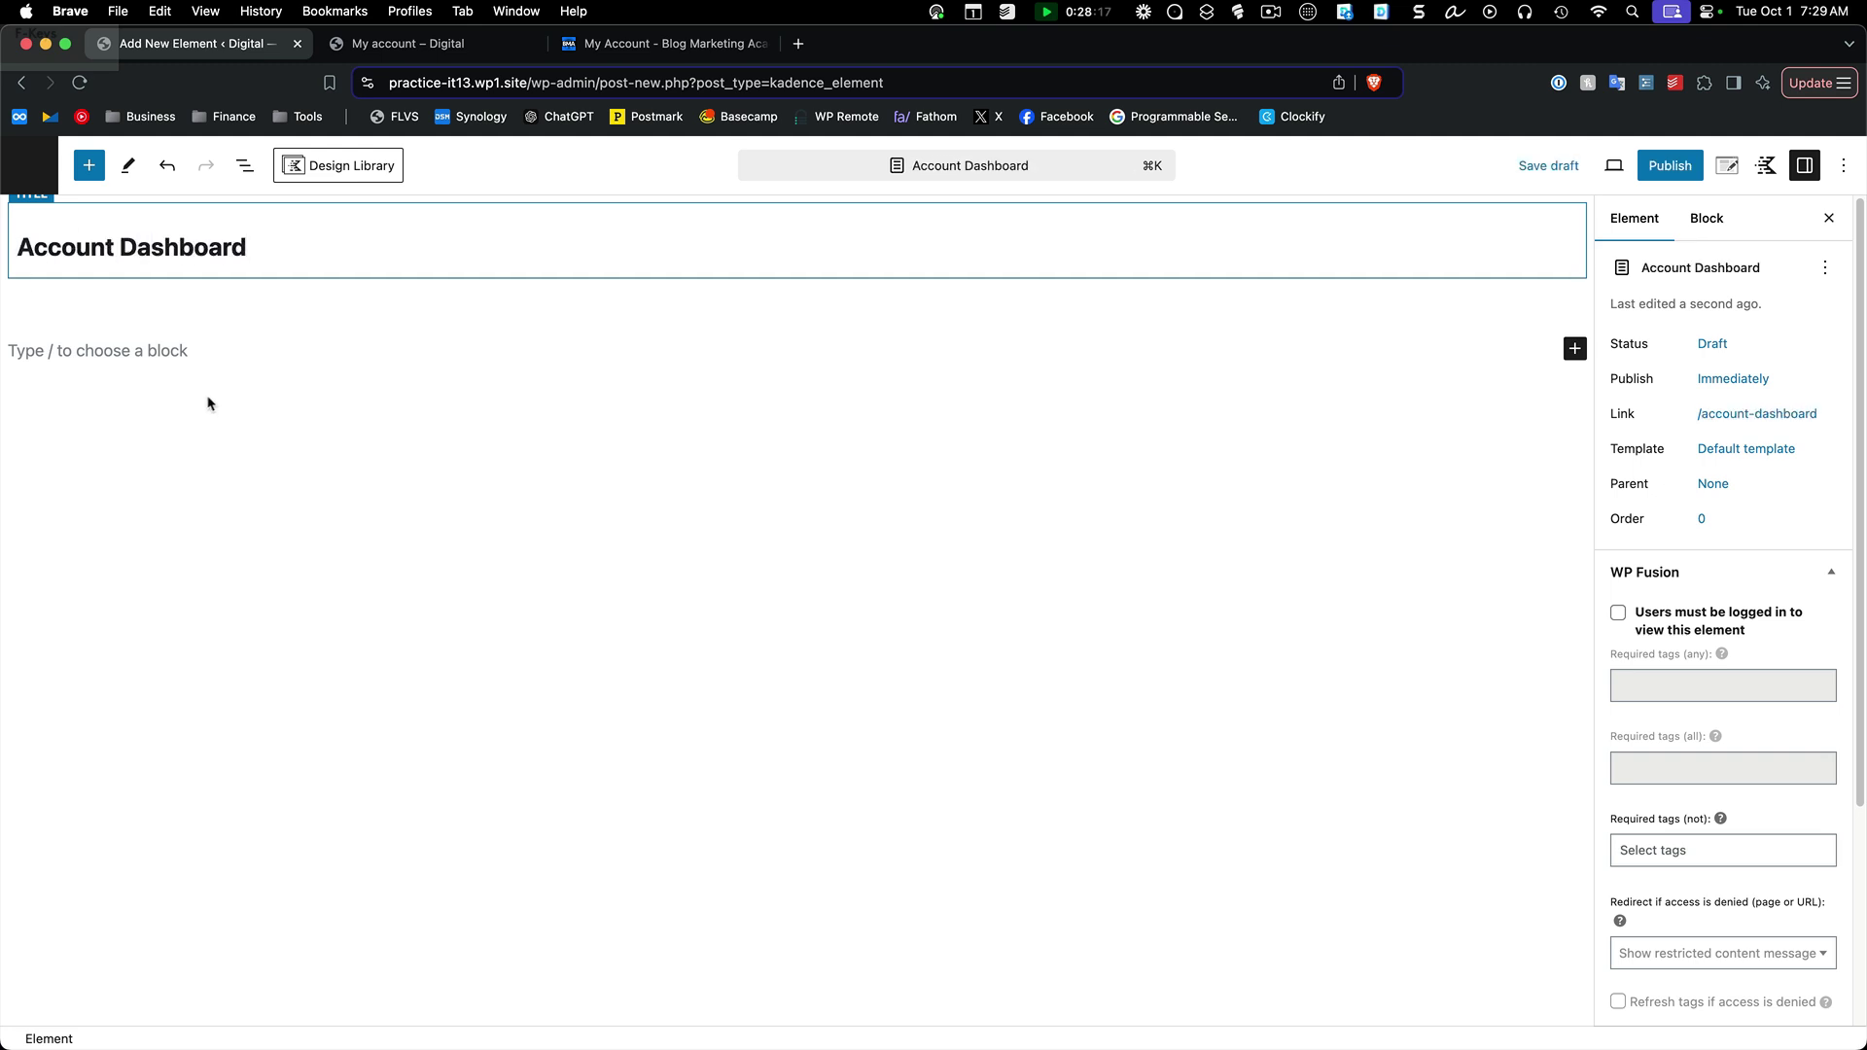
{"action": "left_click", "coordinate": [238, 351]}
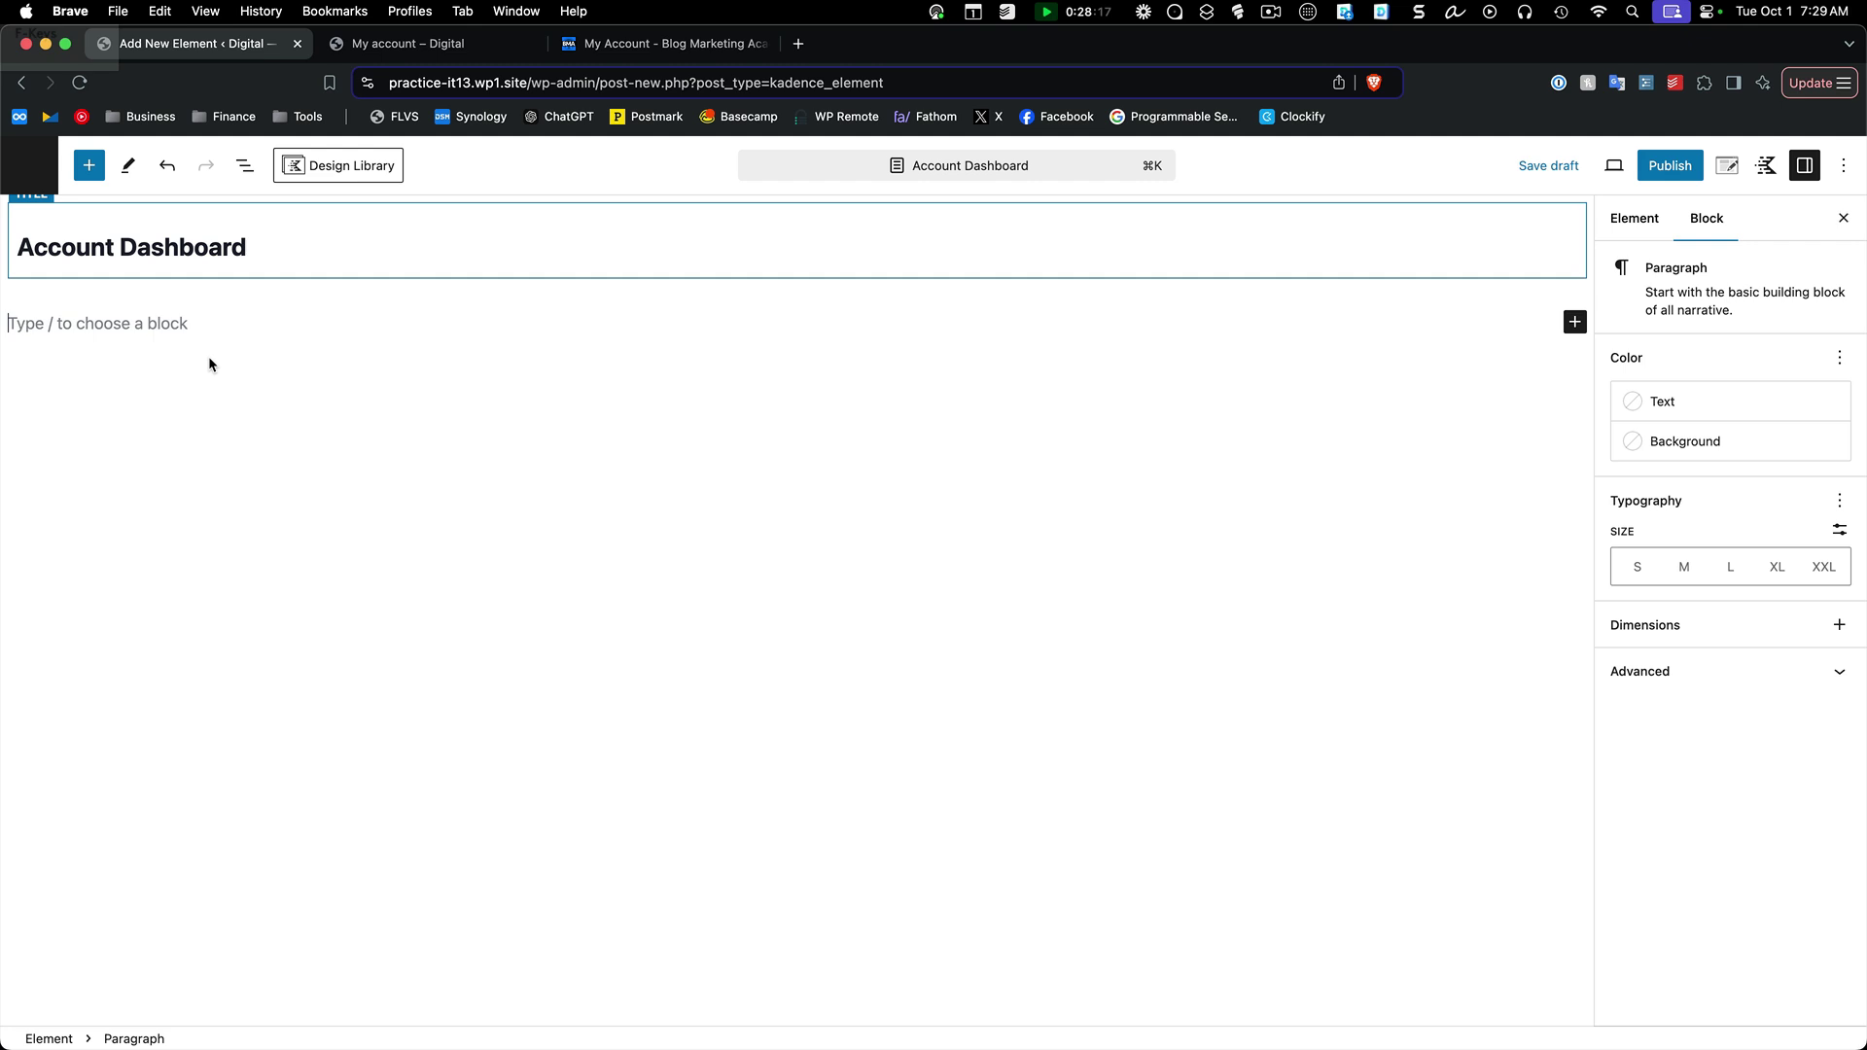
{"action": "type", "text": "/user"}
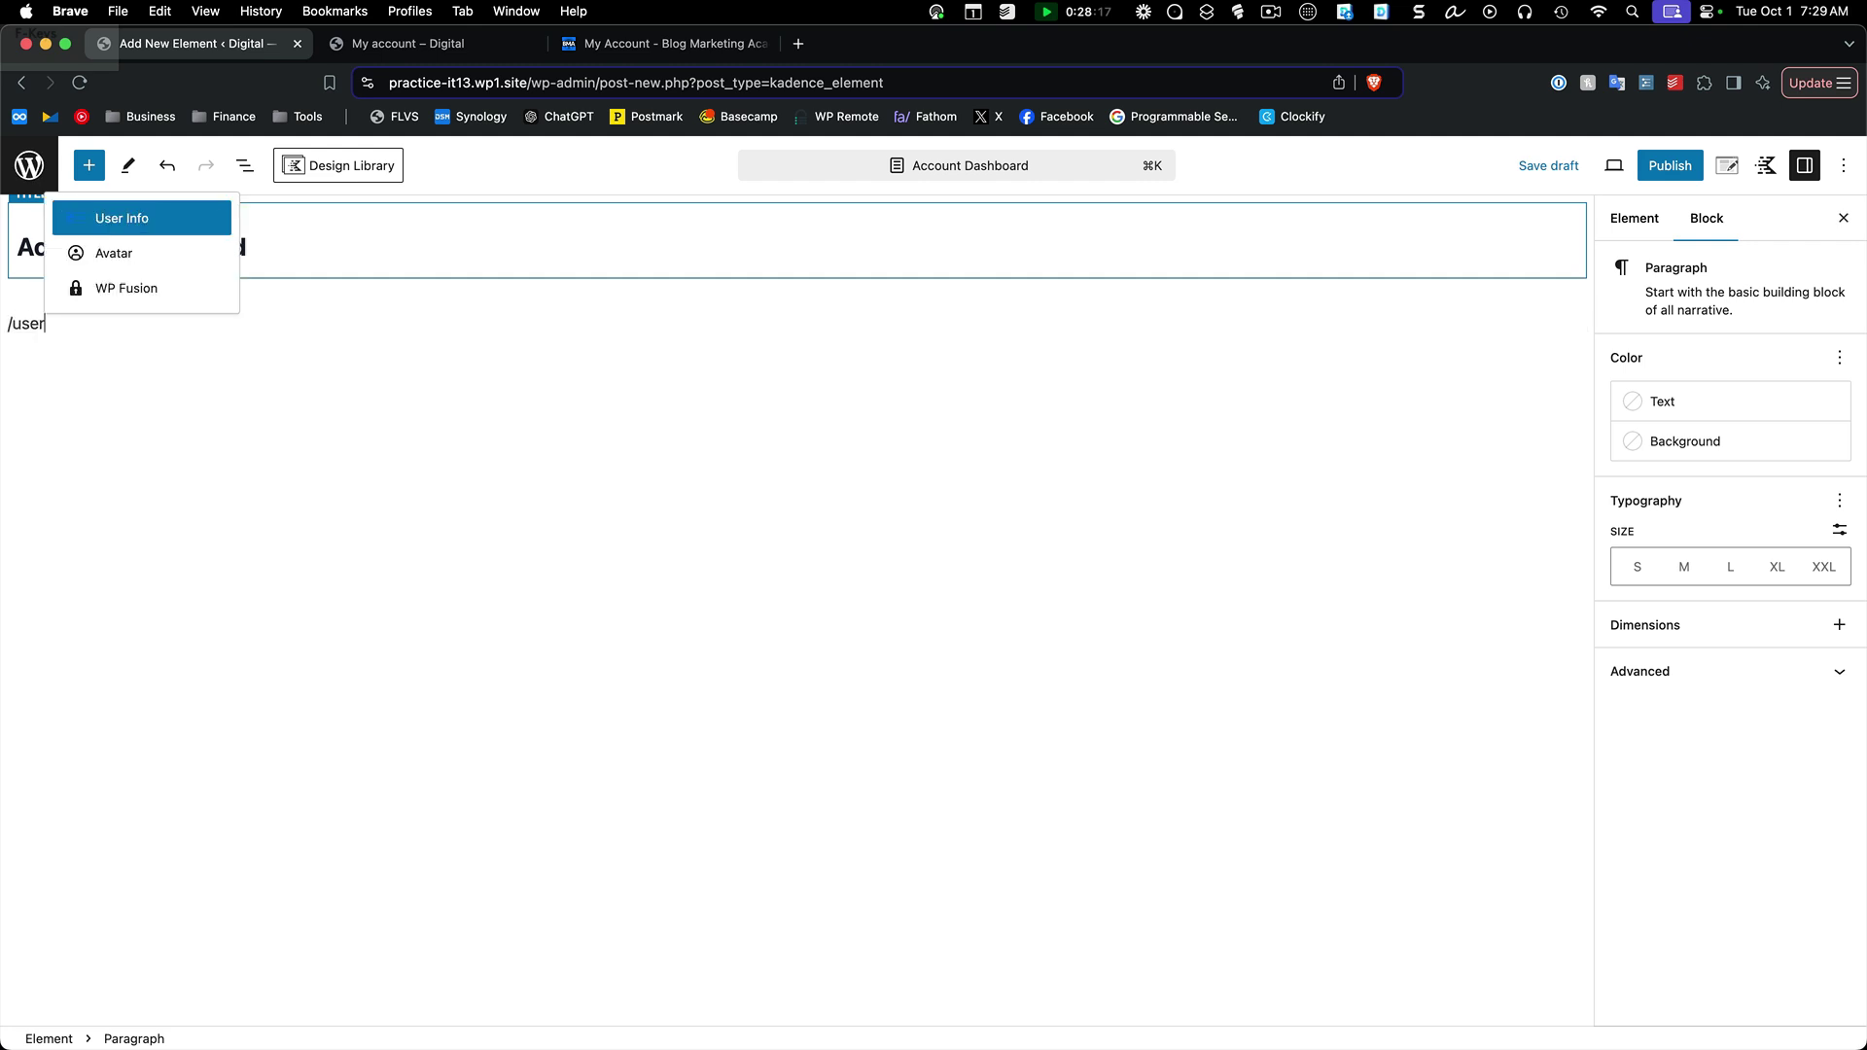
{"action": "key", "text": "Escape"}
{"action": "left_click", "coordinate": [146, 321]}
{"action": "key", "text": "BackSpace"}
{"action": "key", "text": "BackSpace"}
{"action": "key", "text": "BackSpace"}
{"action": "key", "text": "BackSpace"}
{"action": "key", "text": "BackSpace"}
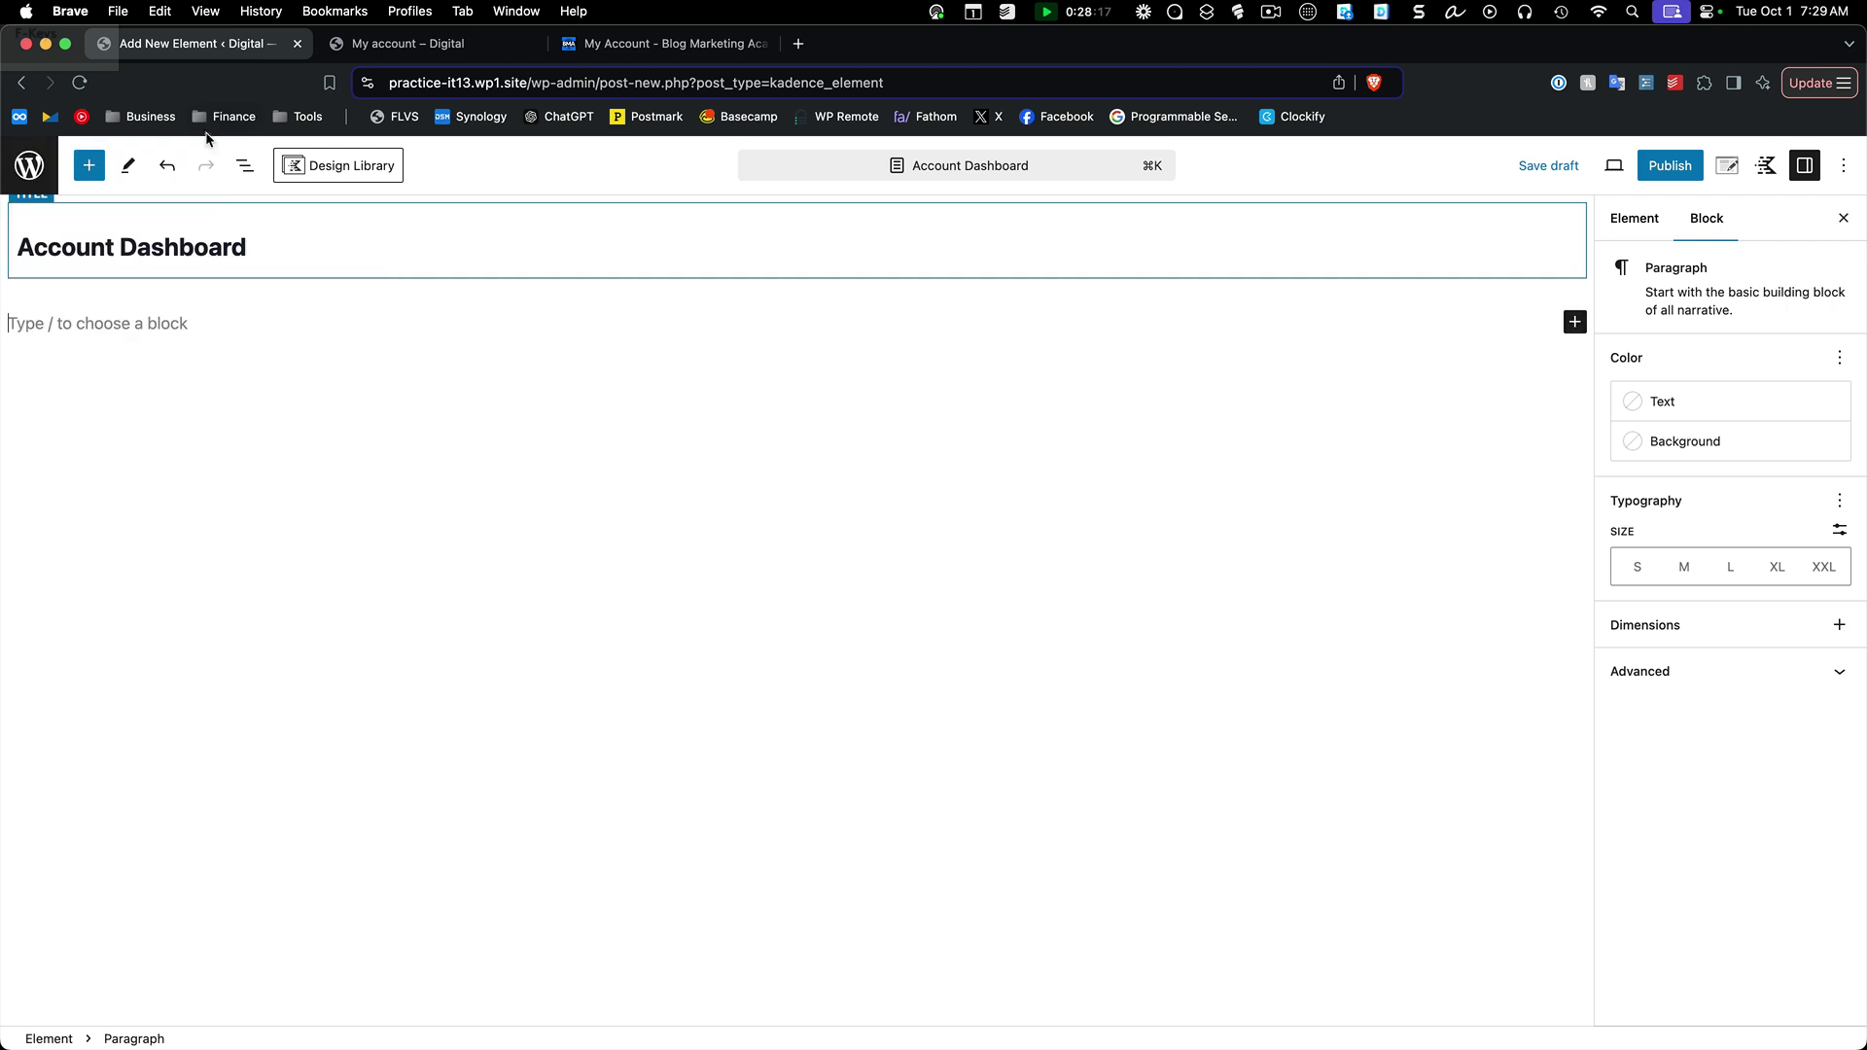
Step: Insert a Kadence User Info block below the Account Dashboard title
{"action": "left_click", "coordinate": [100, 172]}
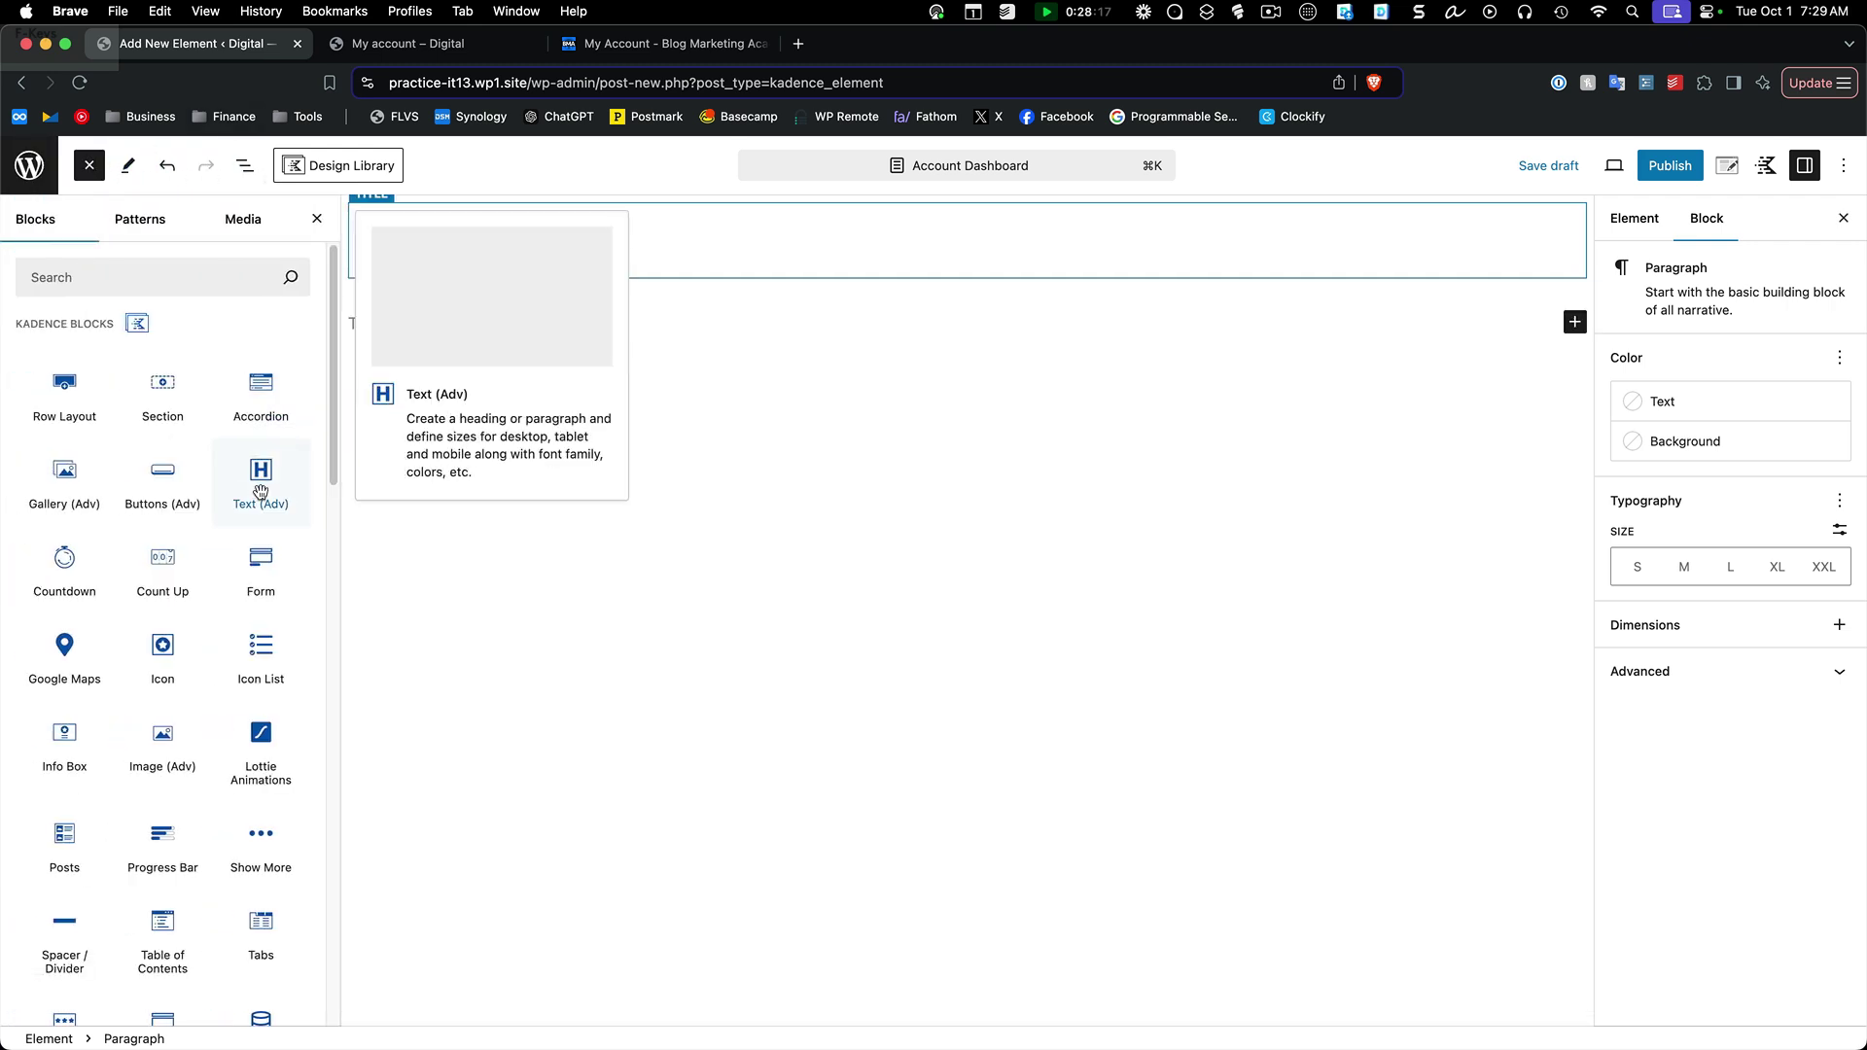
{"action": "scroll", "coordinate": [259, 759], "scroll_direction": "down", "scroll_amount": 5}
{"action": "left_click", "coordinate": [69, 938]}
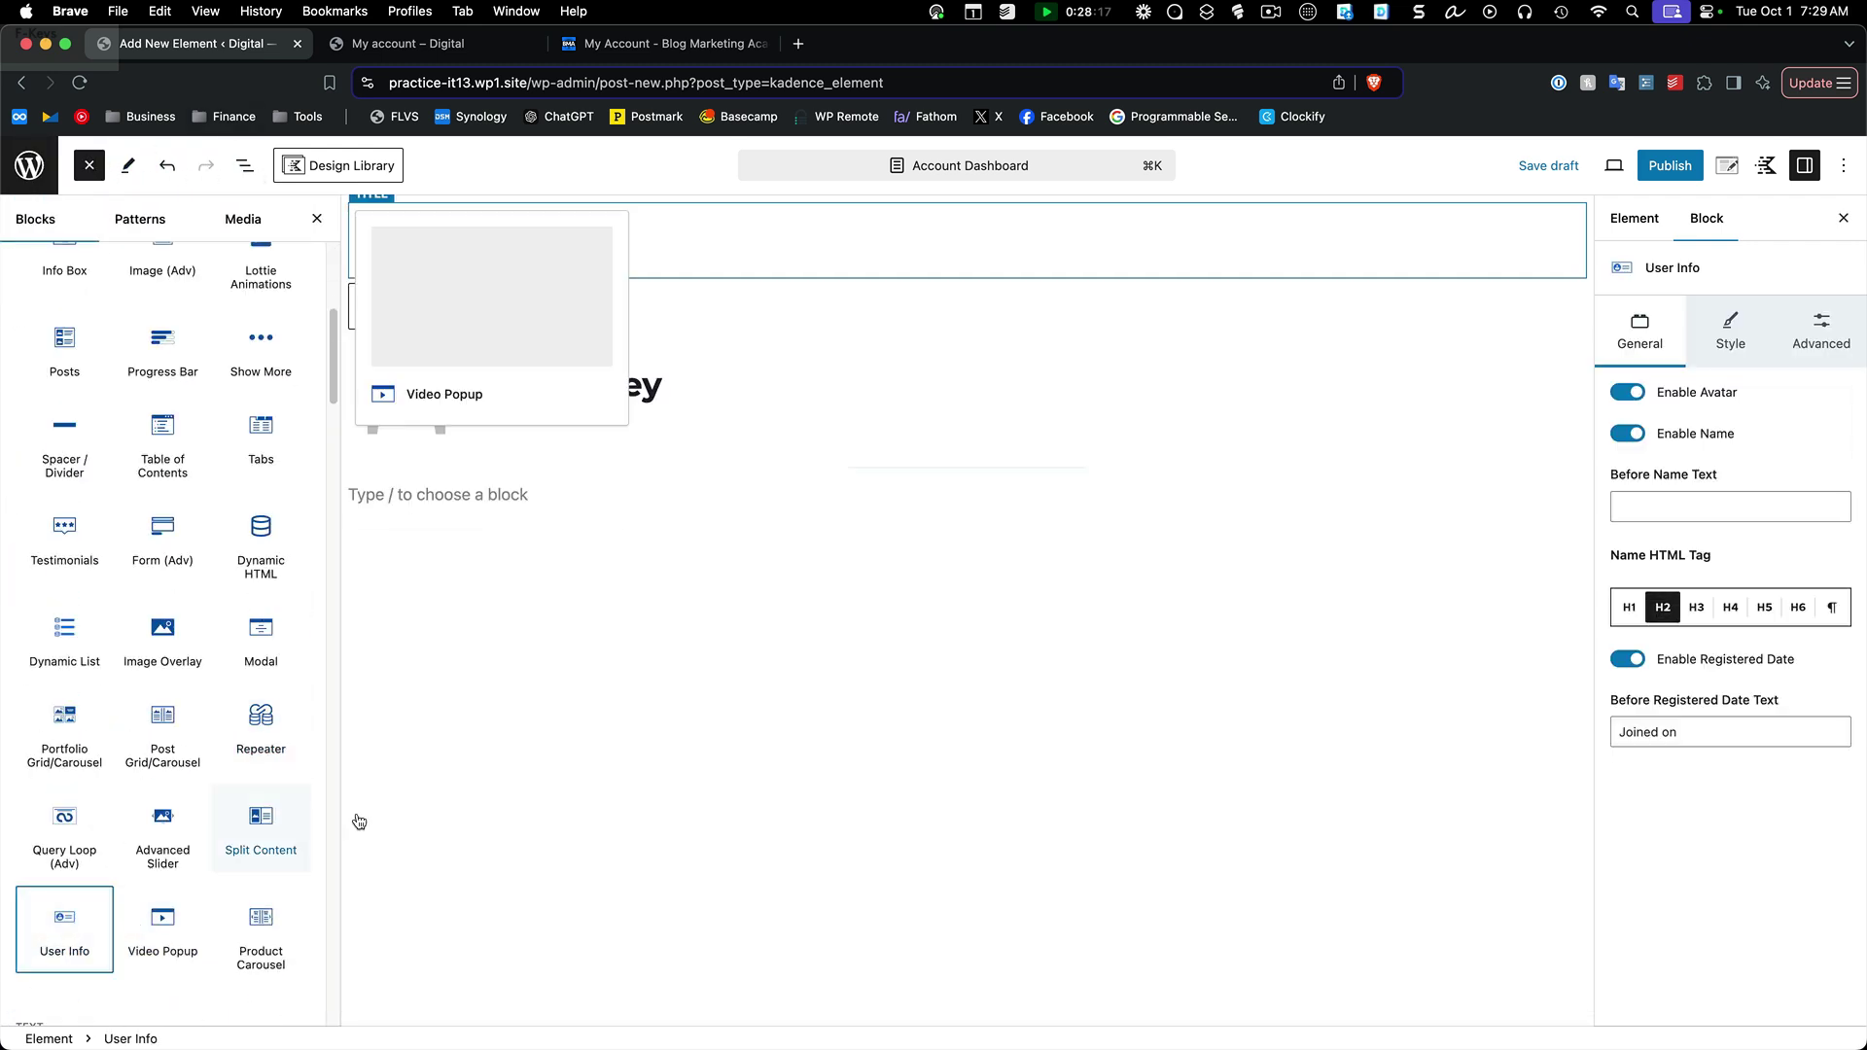
Step: Set the User Info block's before-name text to "Howdy," and turn off its registered date
{"action": "left_click", "coordinate": [1752, 505]}
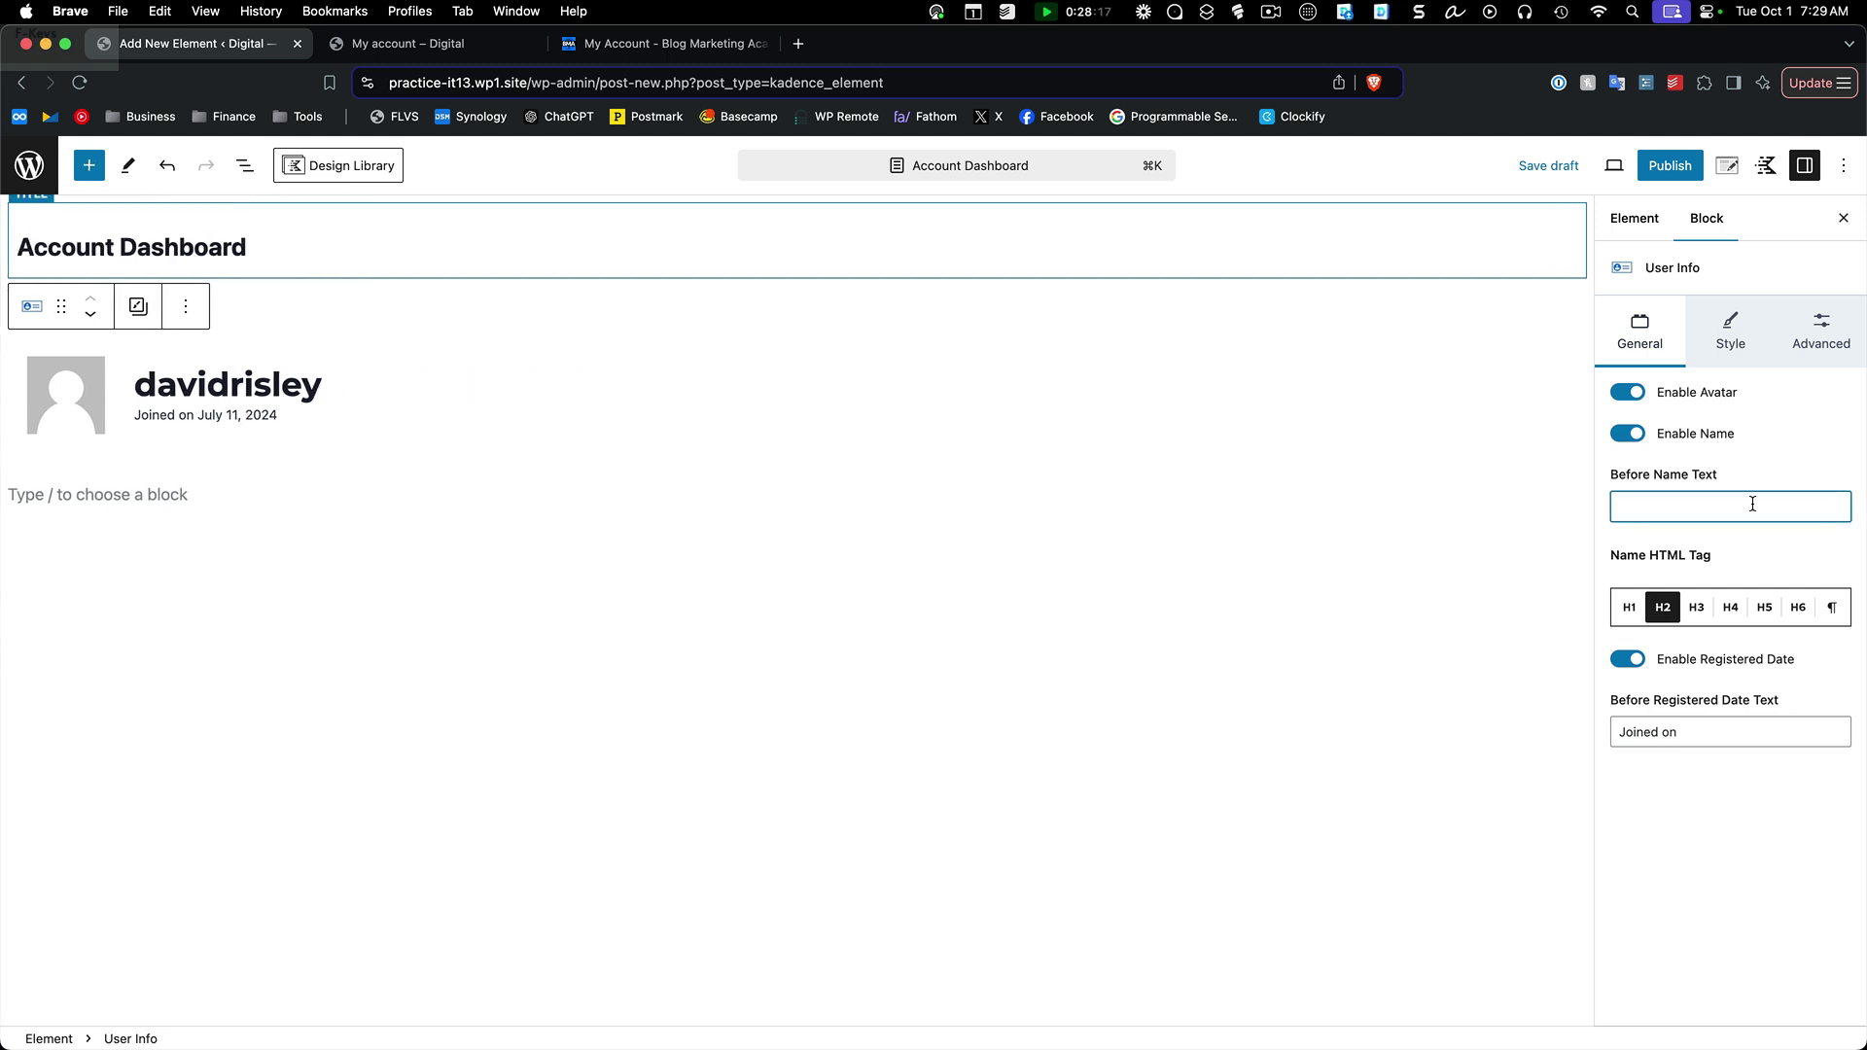
{"action": "type", "text": "Howdy,"}
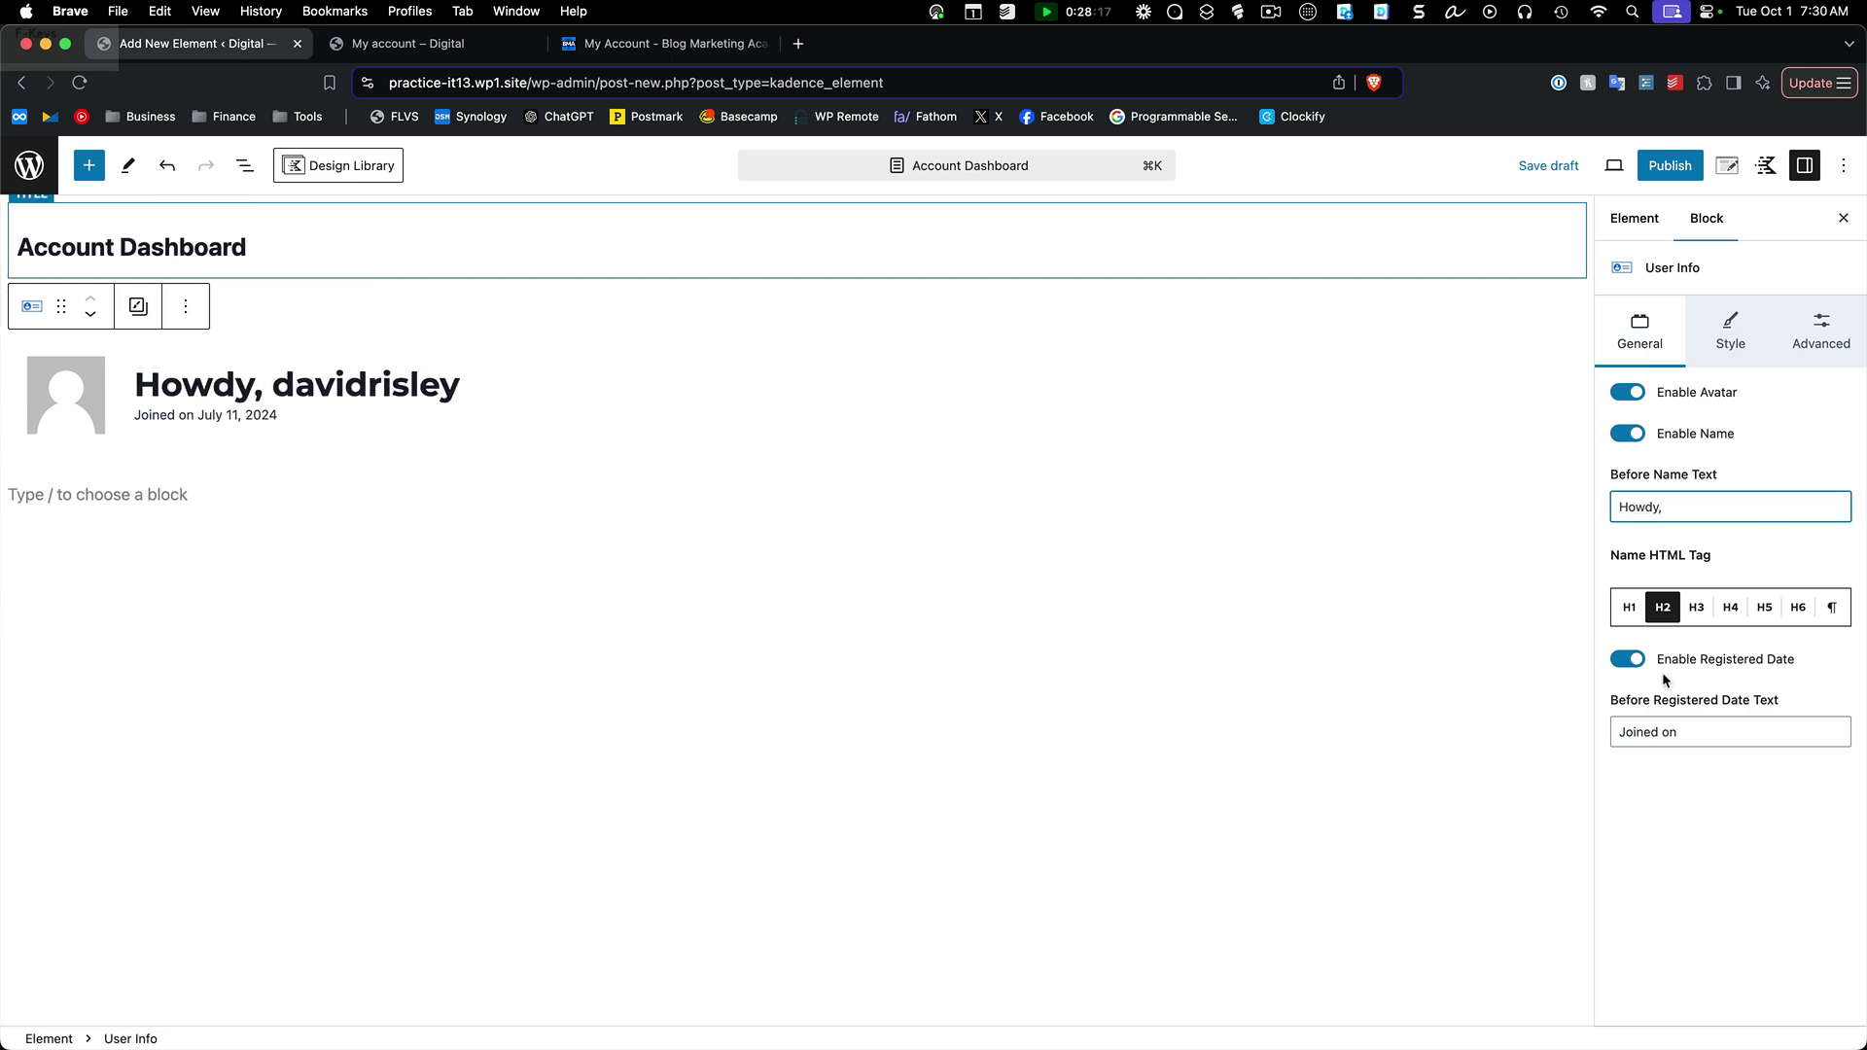
{"action": "left_click", "coordinate": [1624, 661]}
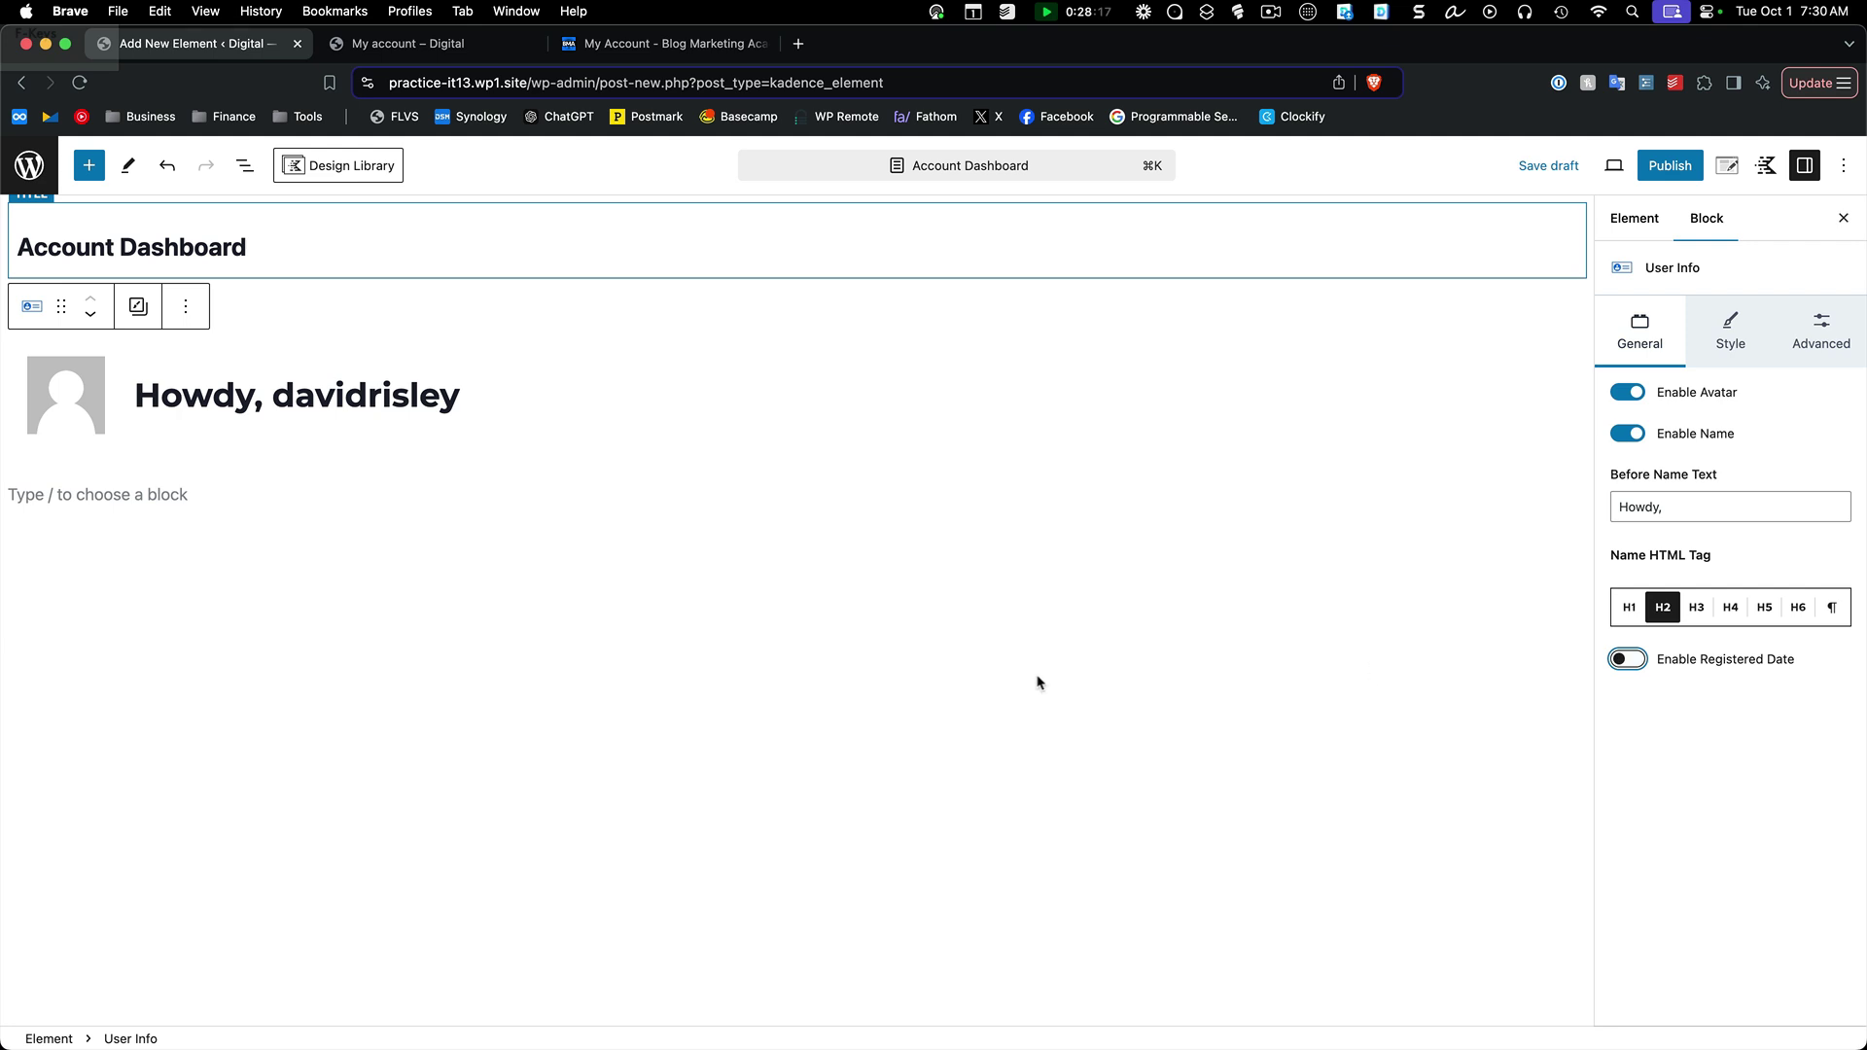
{"action": "left_click", "coordinate": [410, 597]}
Step: Insert a Kadence Row Layout block with two equal columns below the User Info block
{"action": "left_click", "coordinate": [221, 498]}
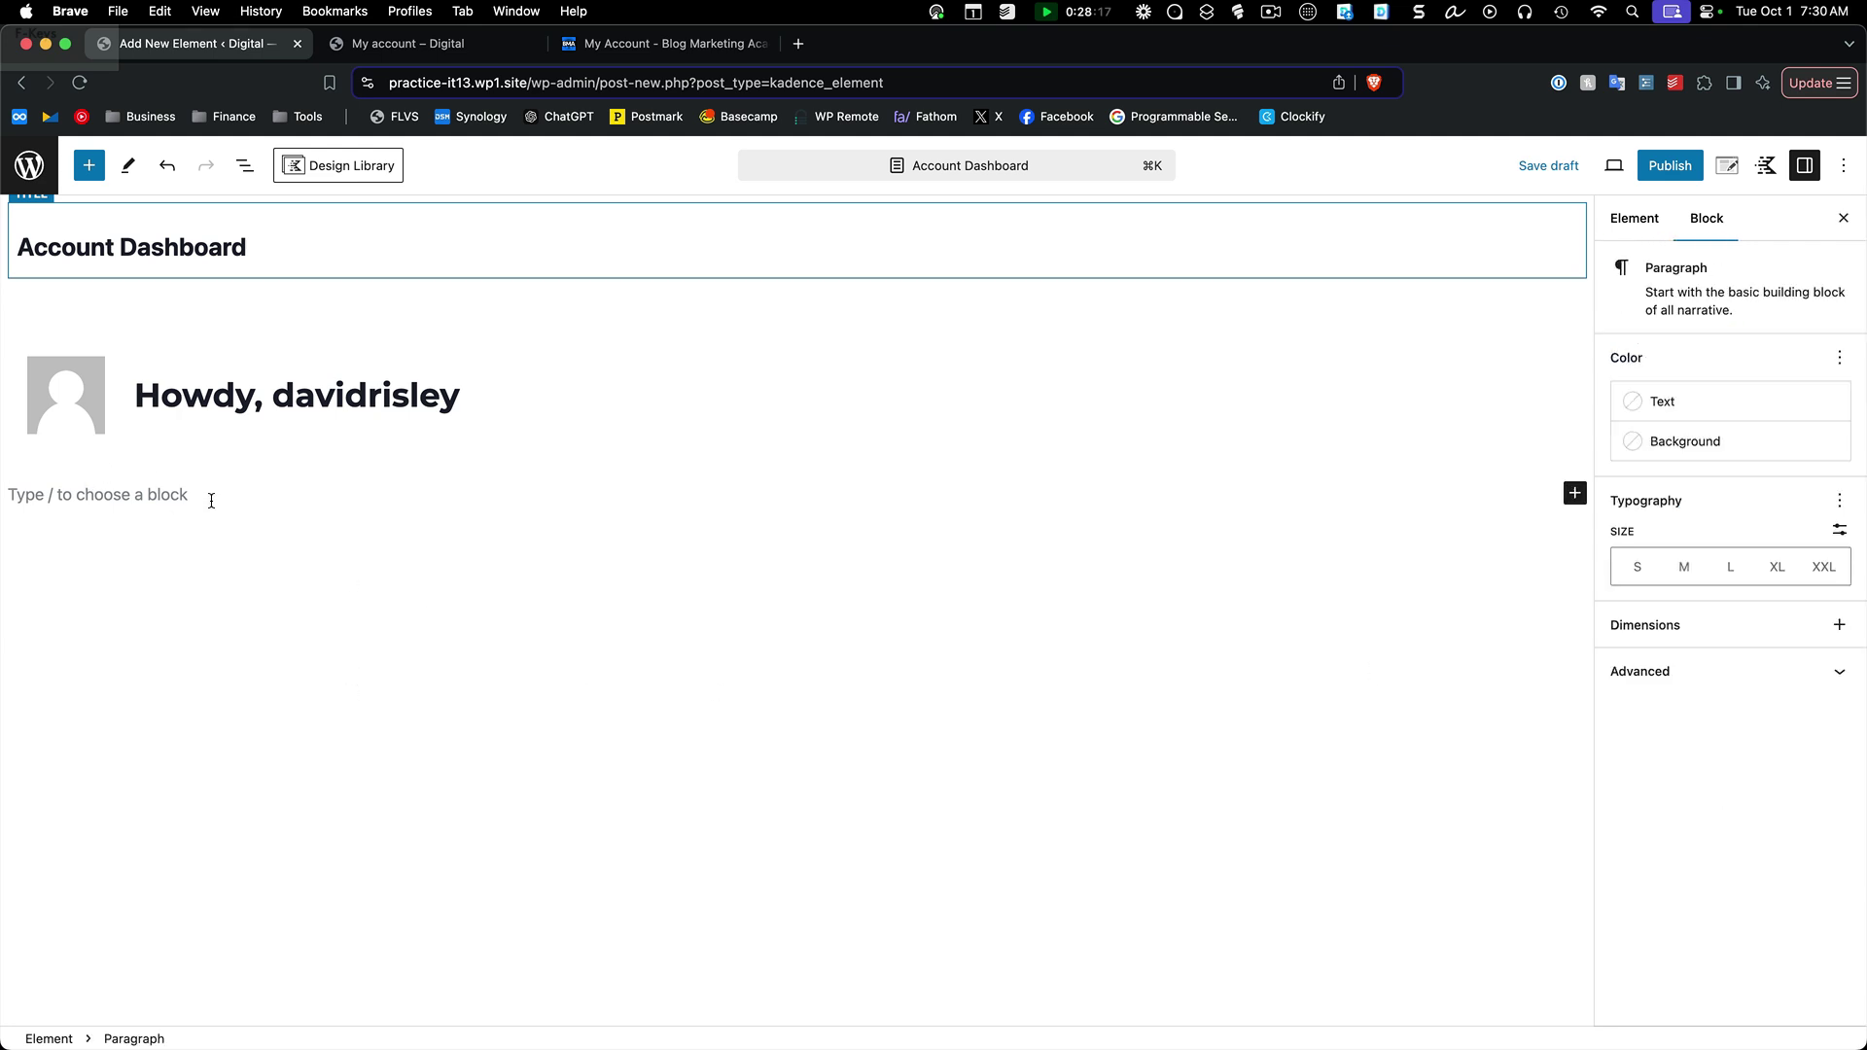
{"action": "type", "text": "/row"}
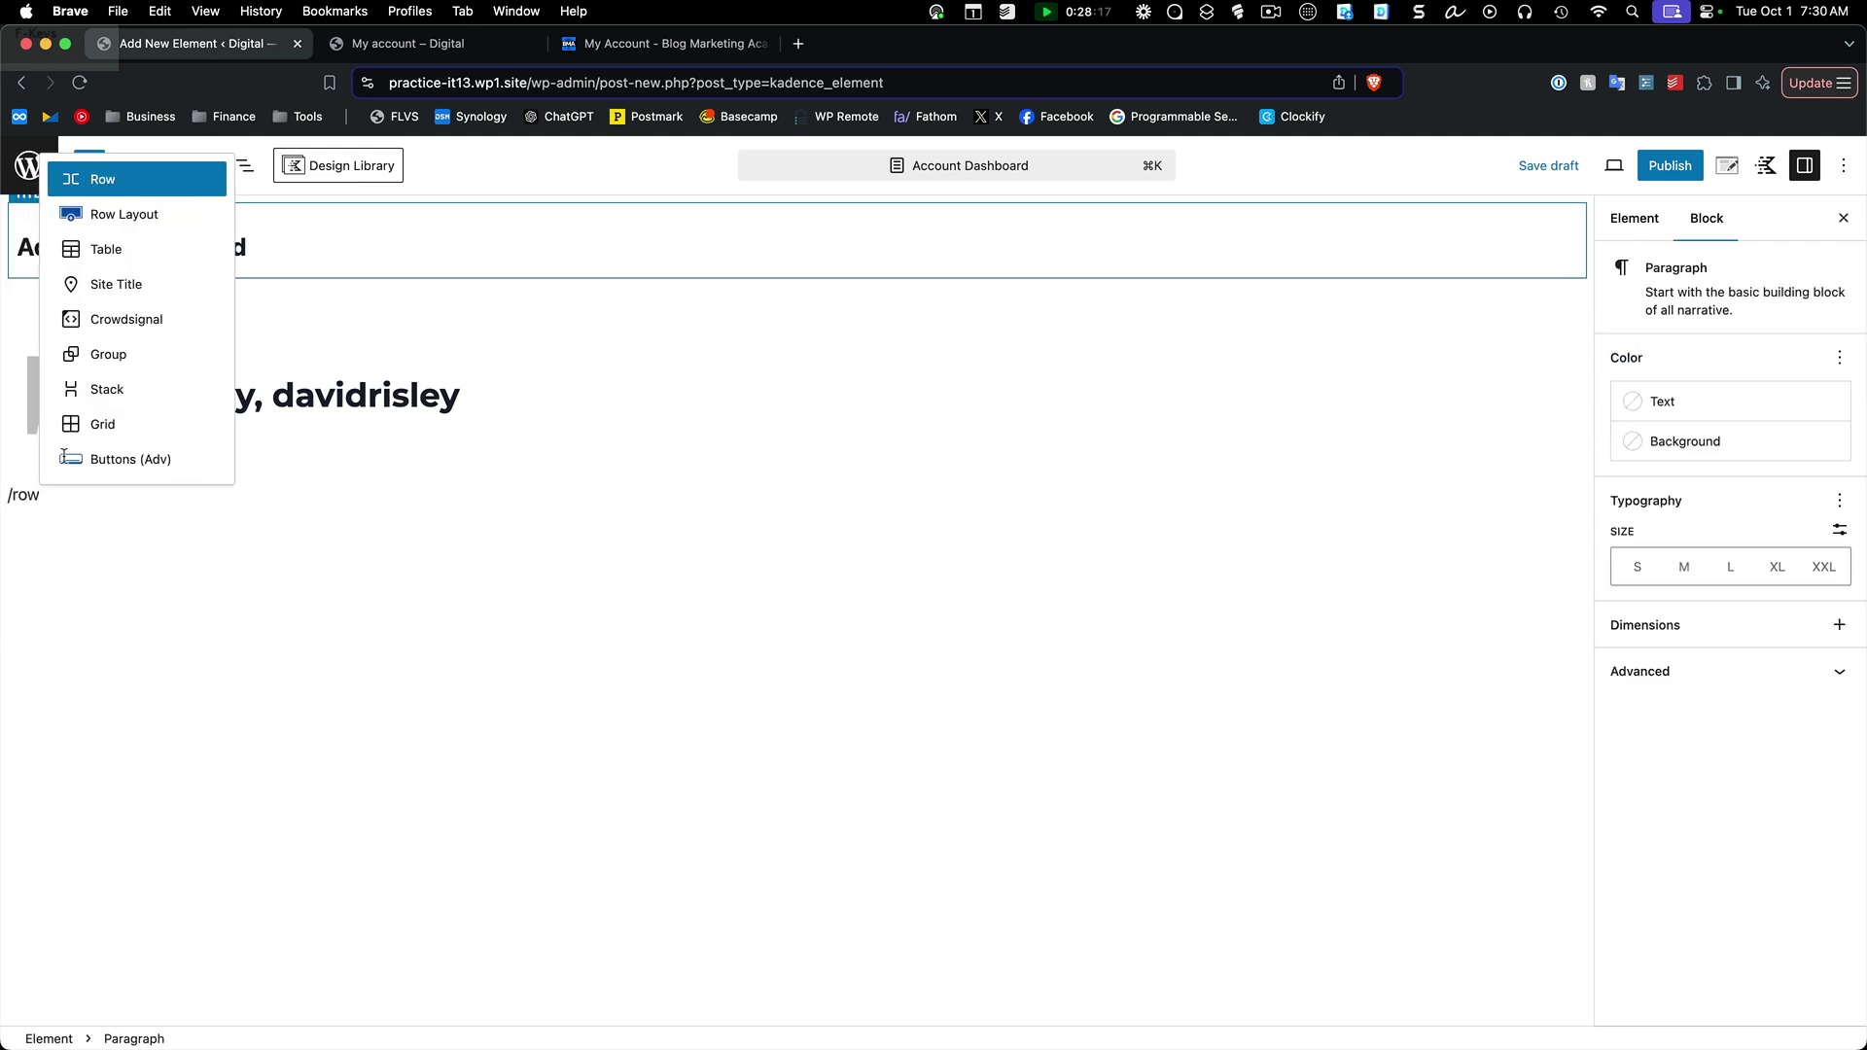
{"action": "left_click", "coordinate": [134, 222]}
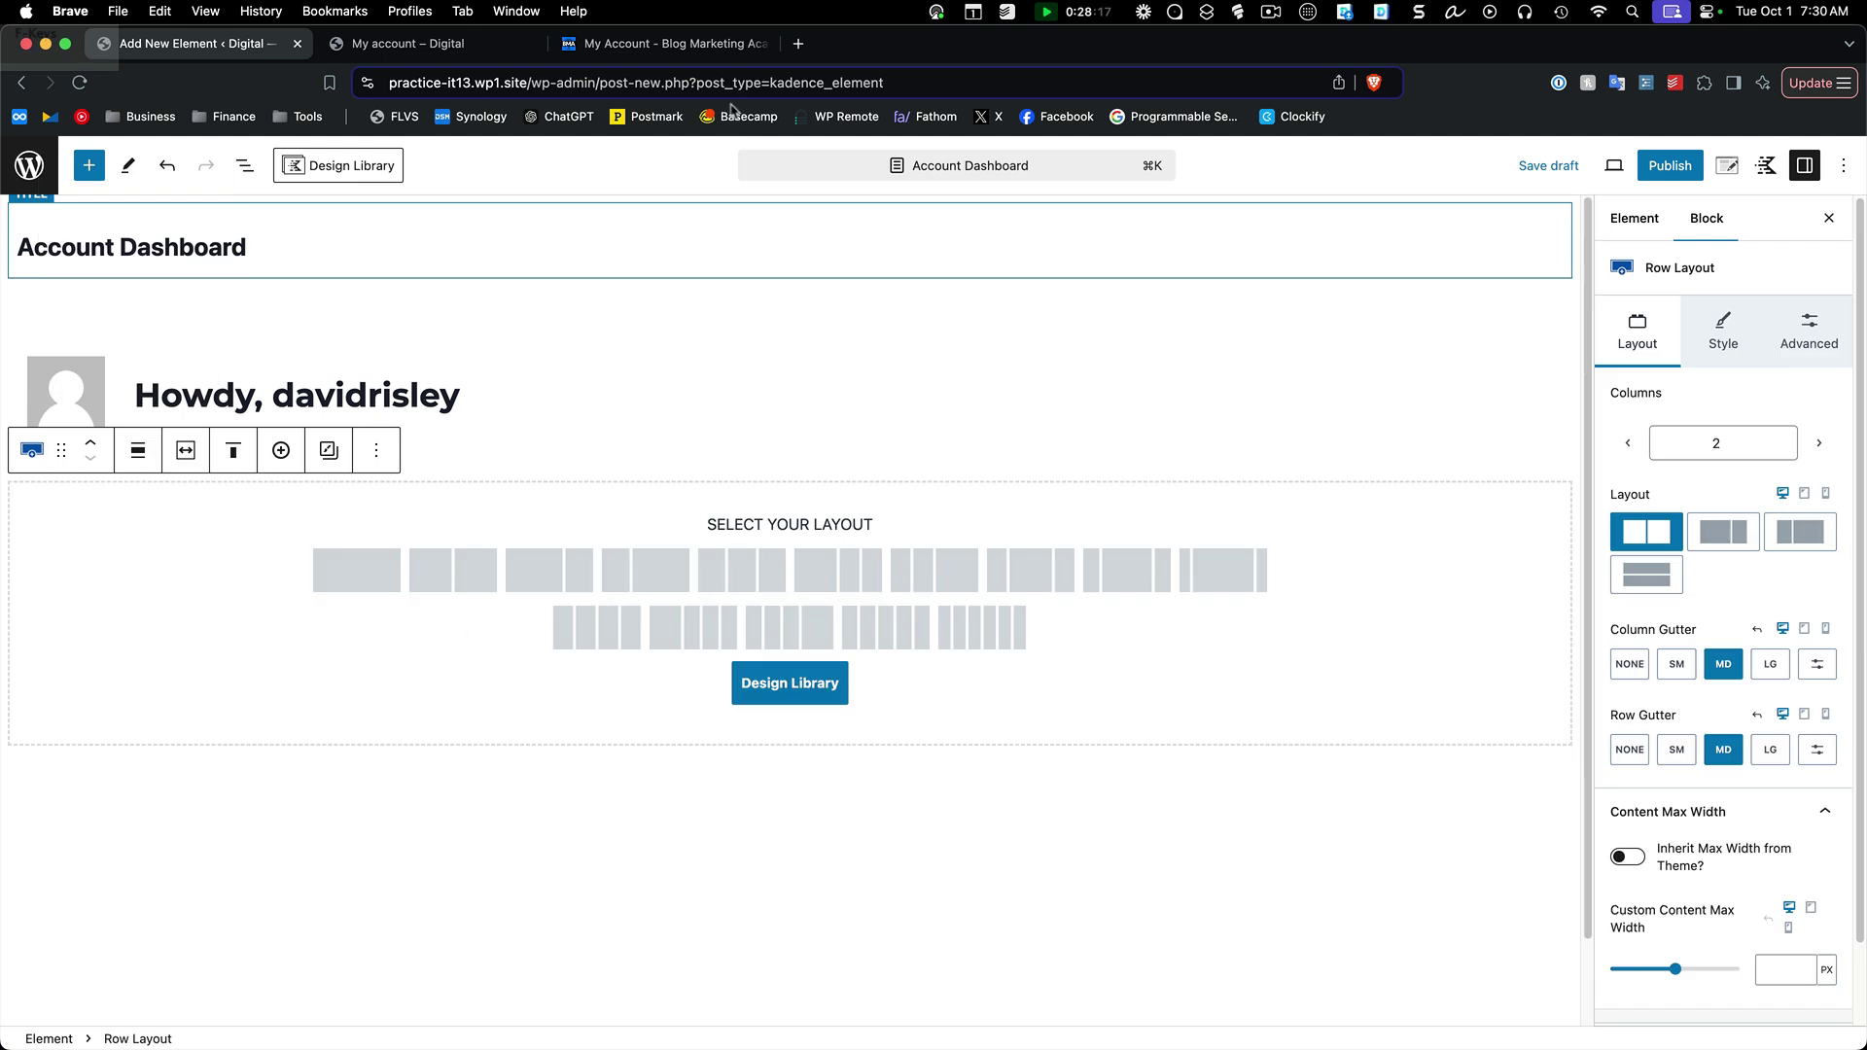
{"action": "key", "text": "super+3"}
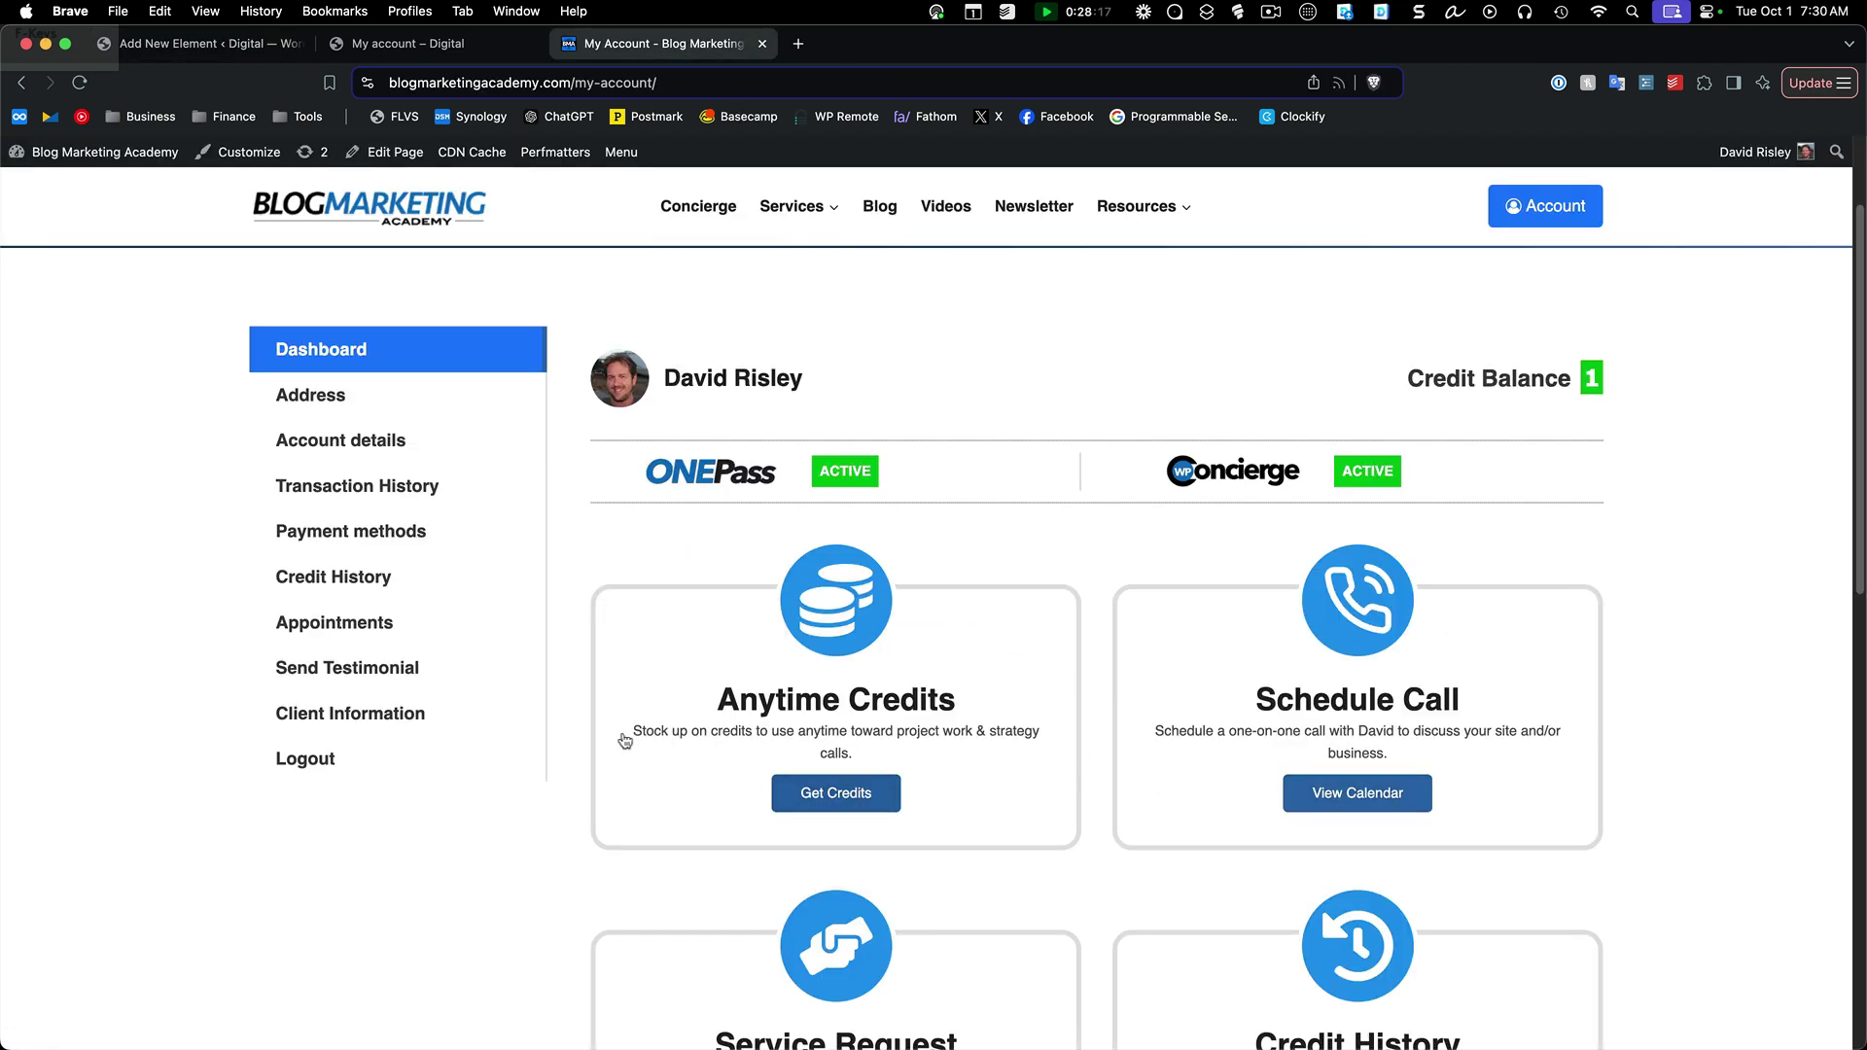
{"action": "left_click", "coordinate": [173, 46]}
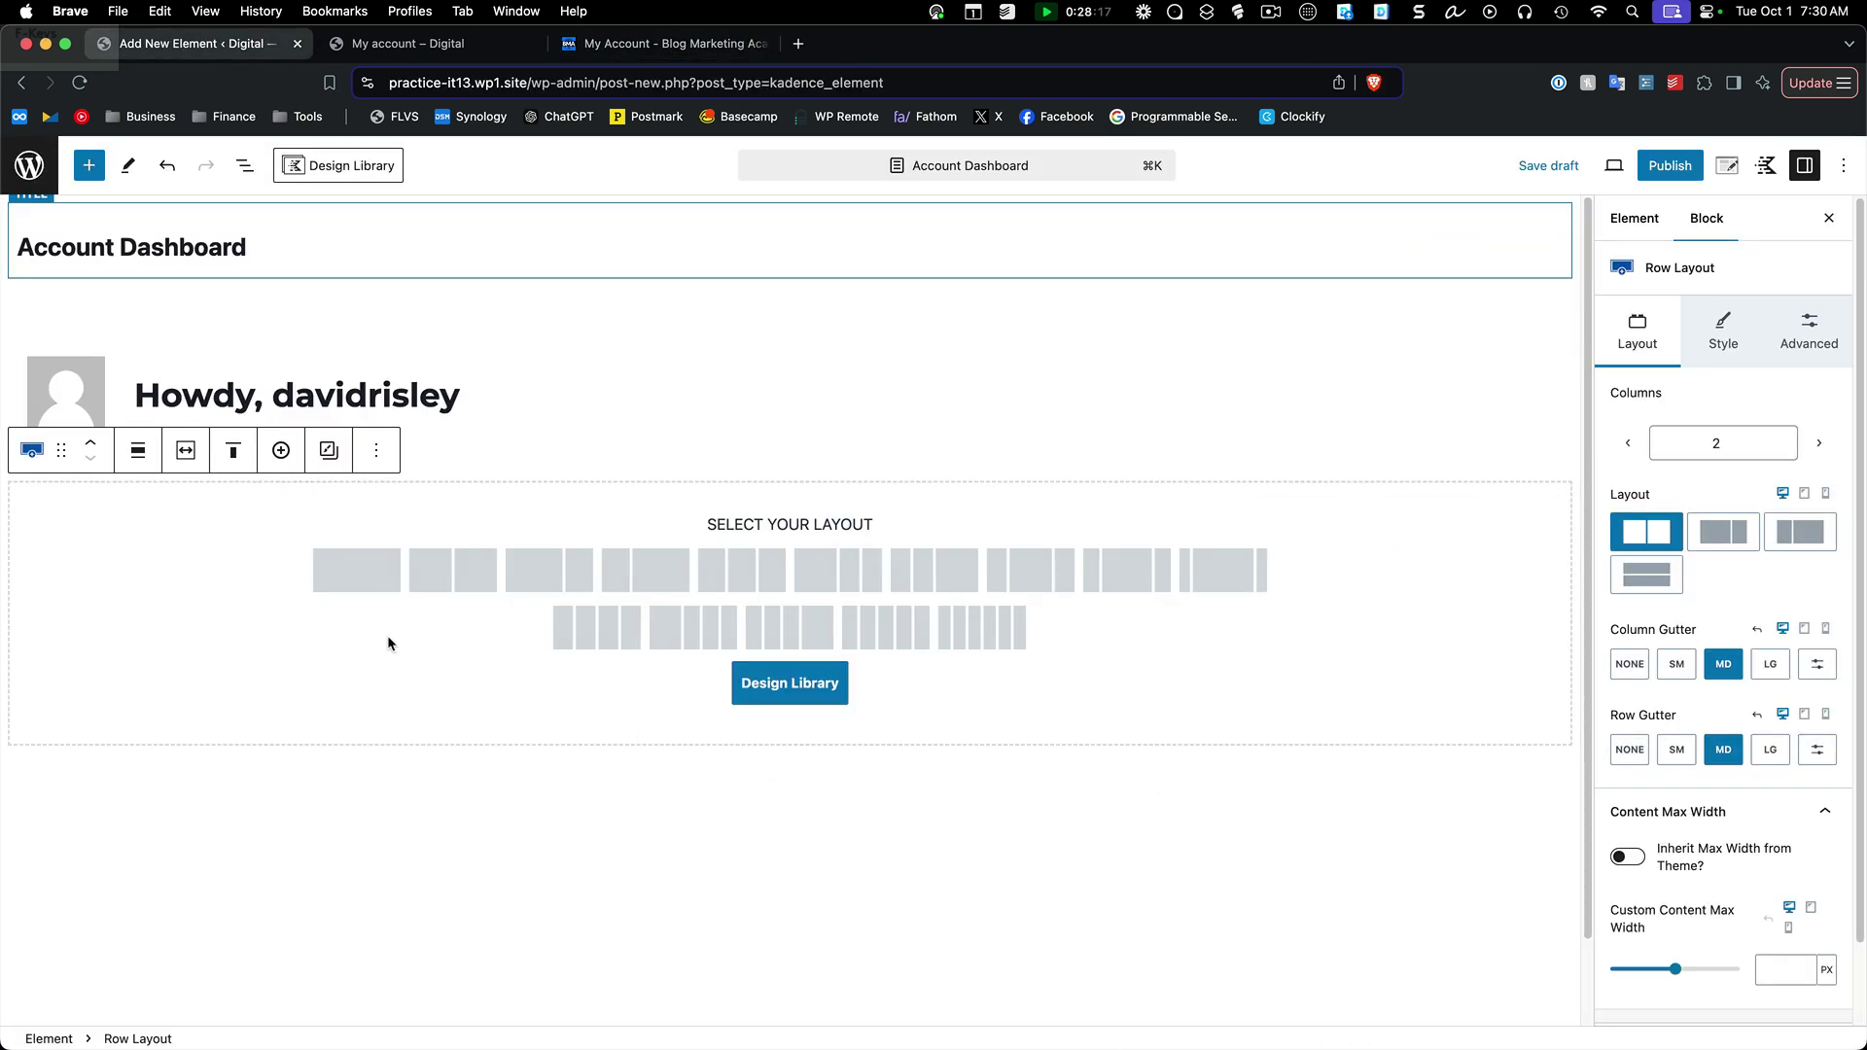
{"action": "left_click", "coordinate": [442, 583]}
Step: Add an Info Box to the row's first column and apply the bordered preset with the circled icon overlapping the upper edge
{"action": "left_click", "coordinate": [422, 525]}
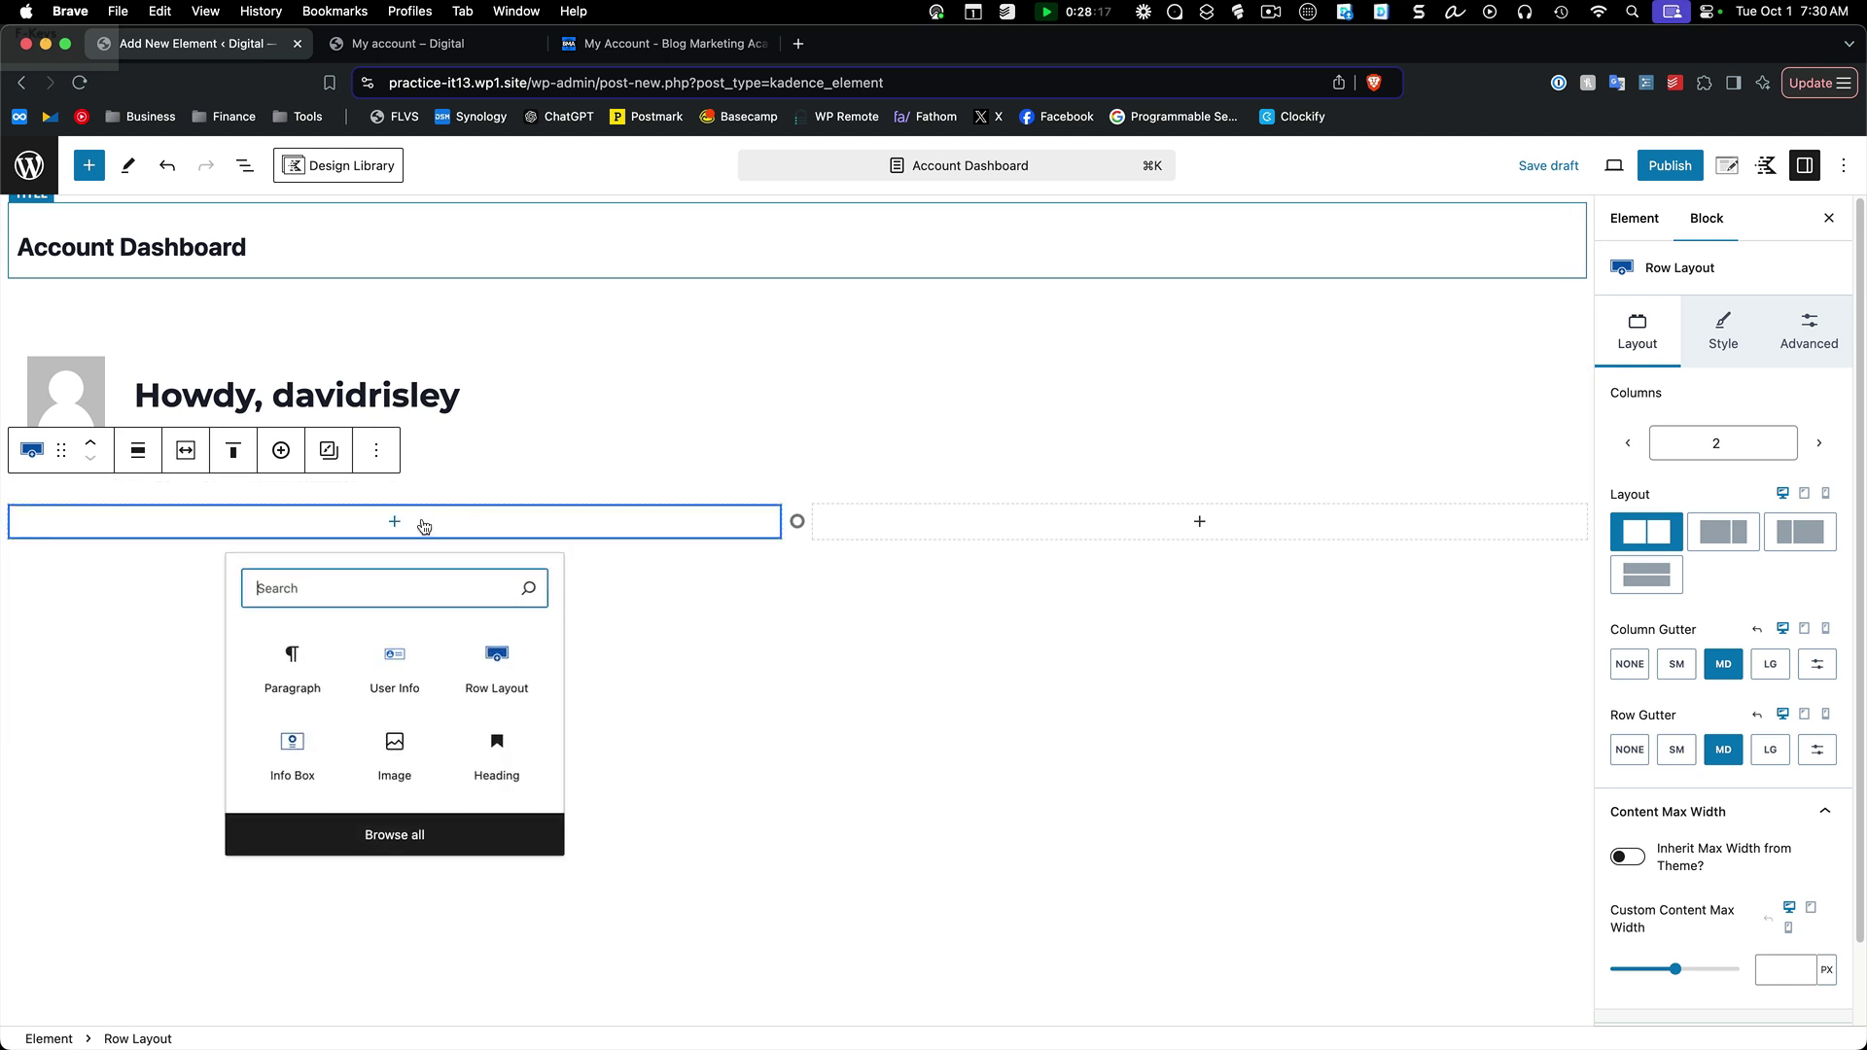
{"action": "type", "text": "info"}
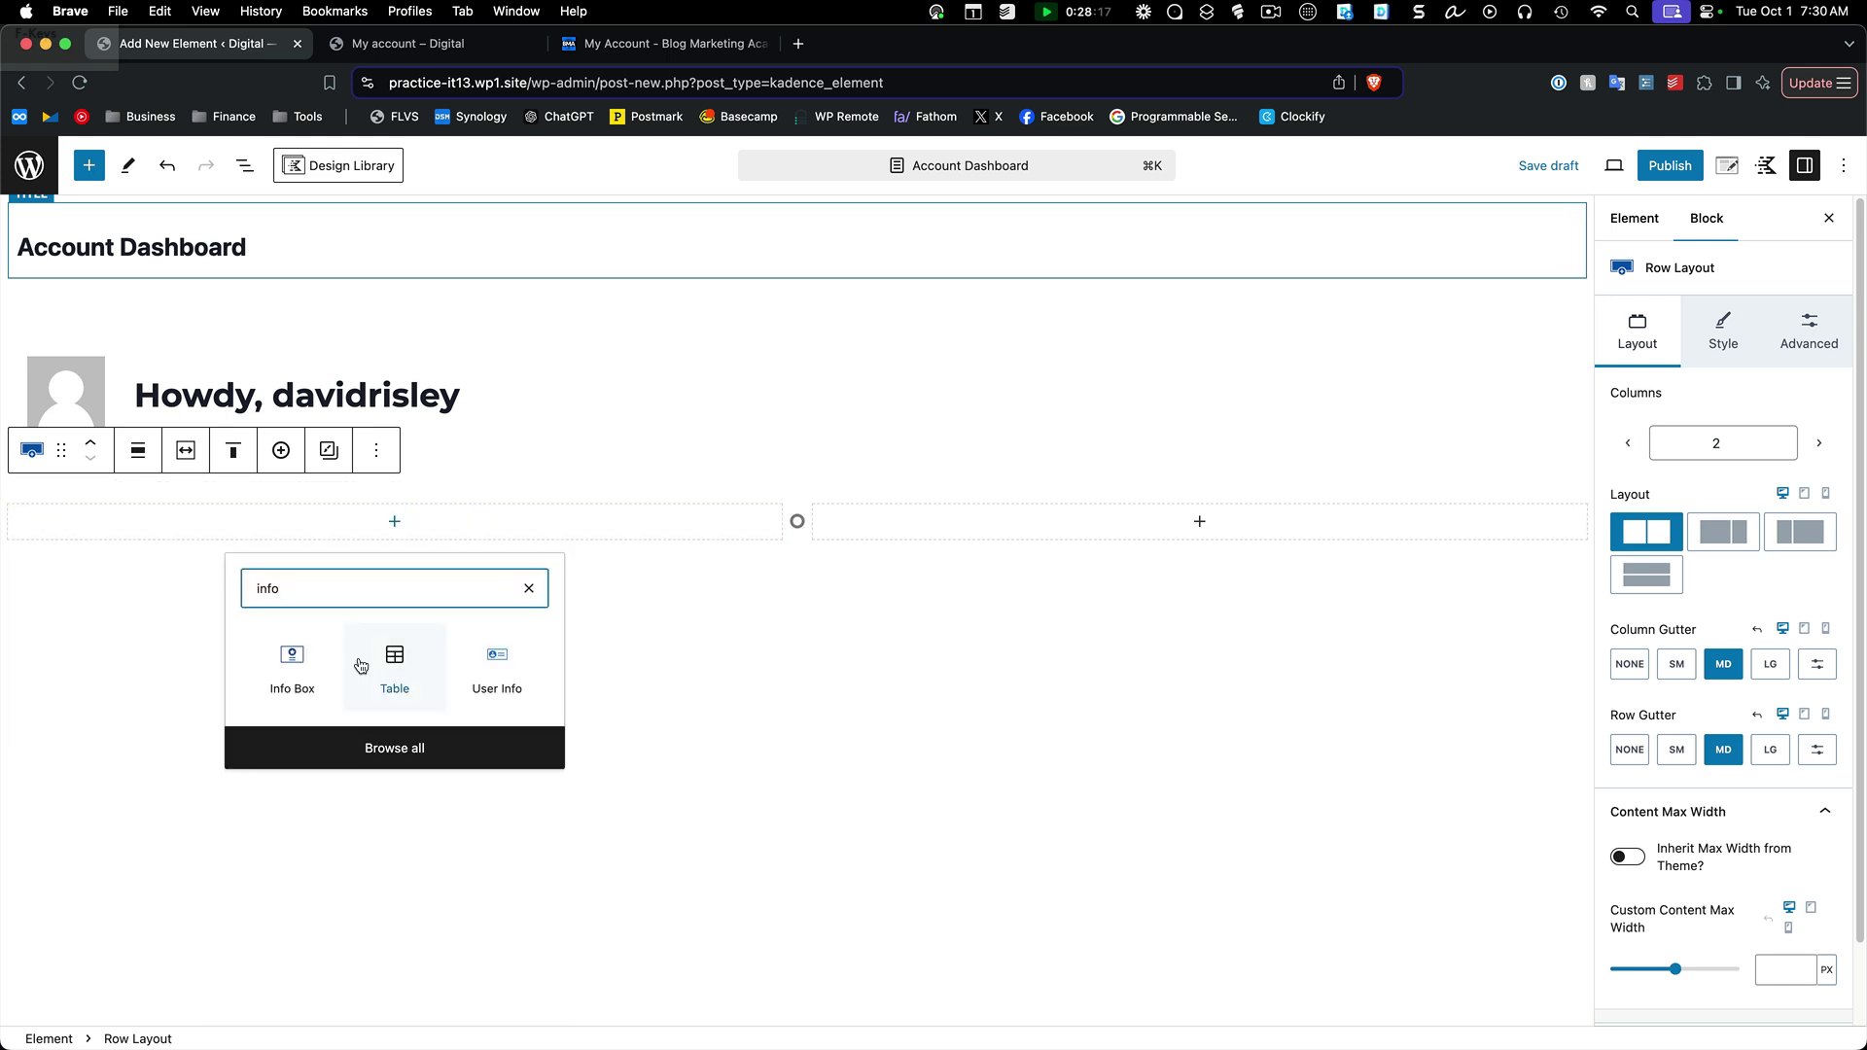
{"action": "left_click", "coordinate": [293, 661]}
{"action": "left_click", "coordinate": [1716, 564]}
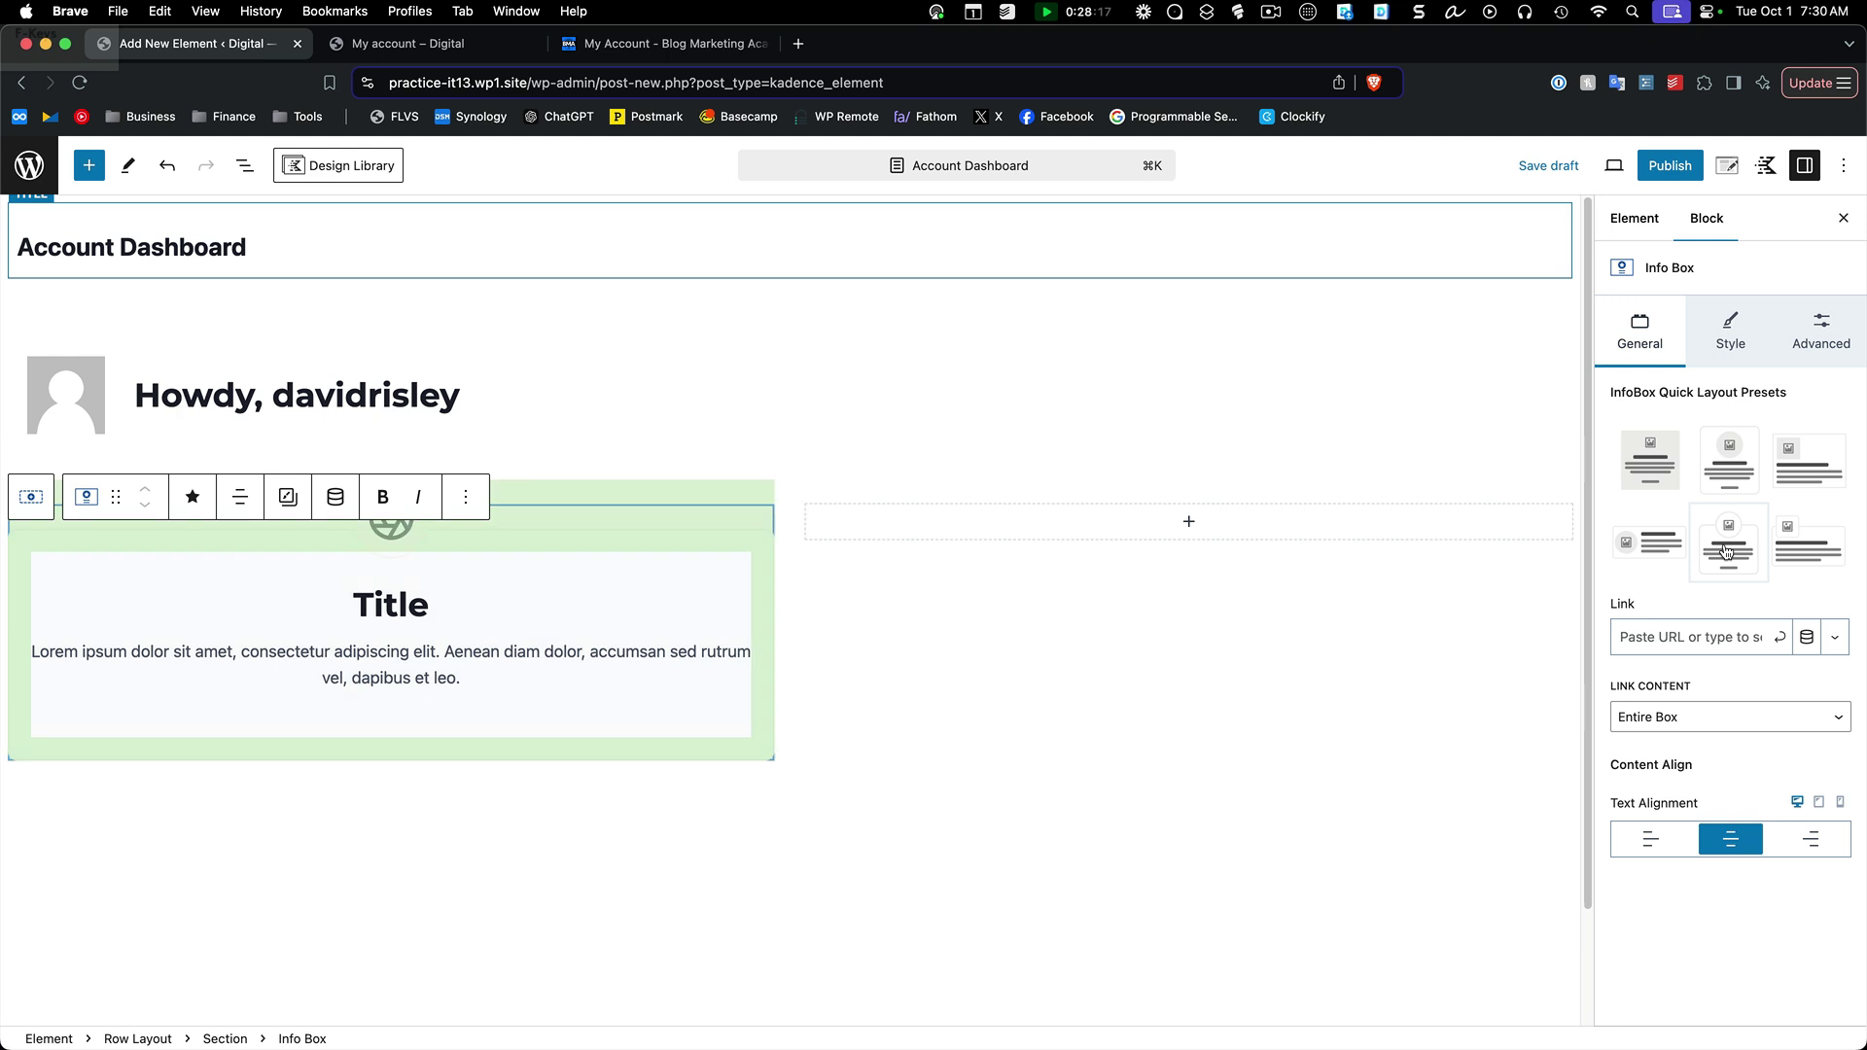
Step: Add an Info Box to the row's second column with the same bordered, overlapping-icon preset as the first
{"action": "left_click", "coordinate": [1189, 525]}
{"action": "type", "text": "info"}
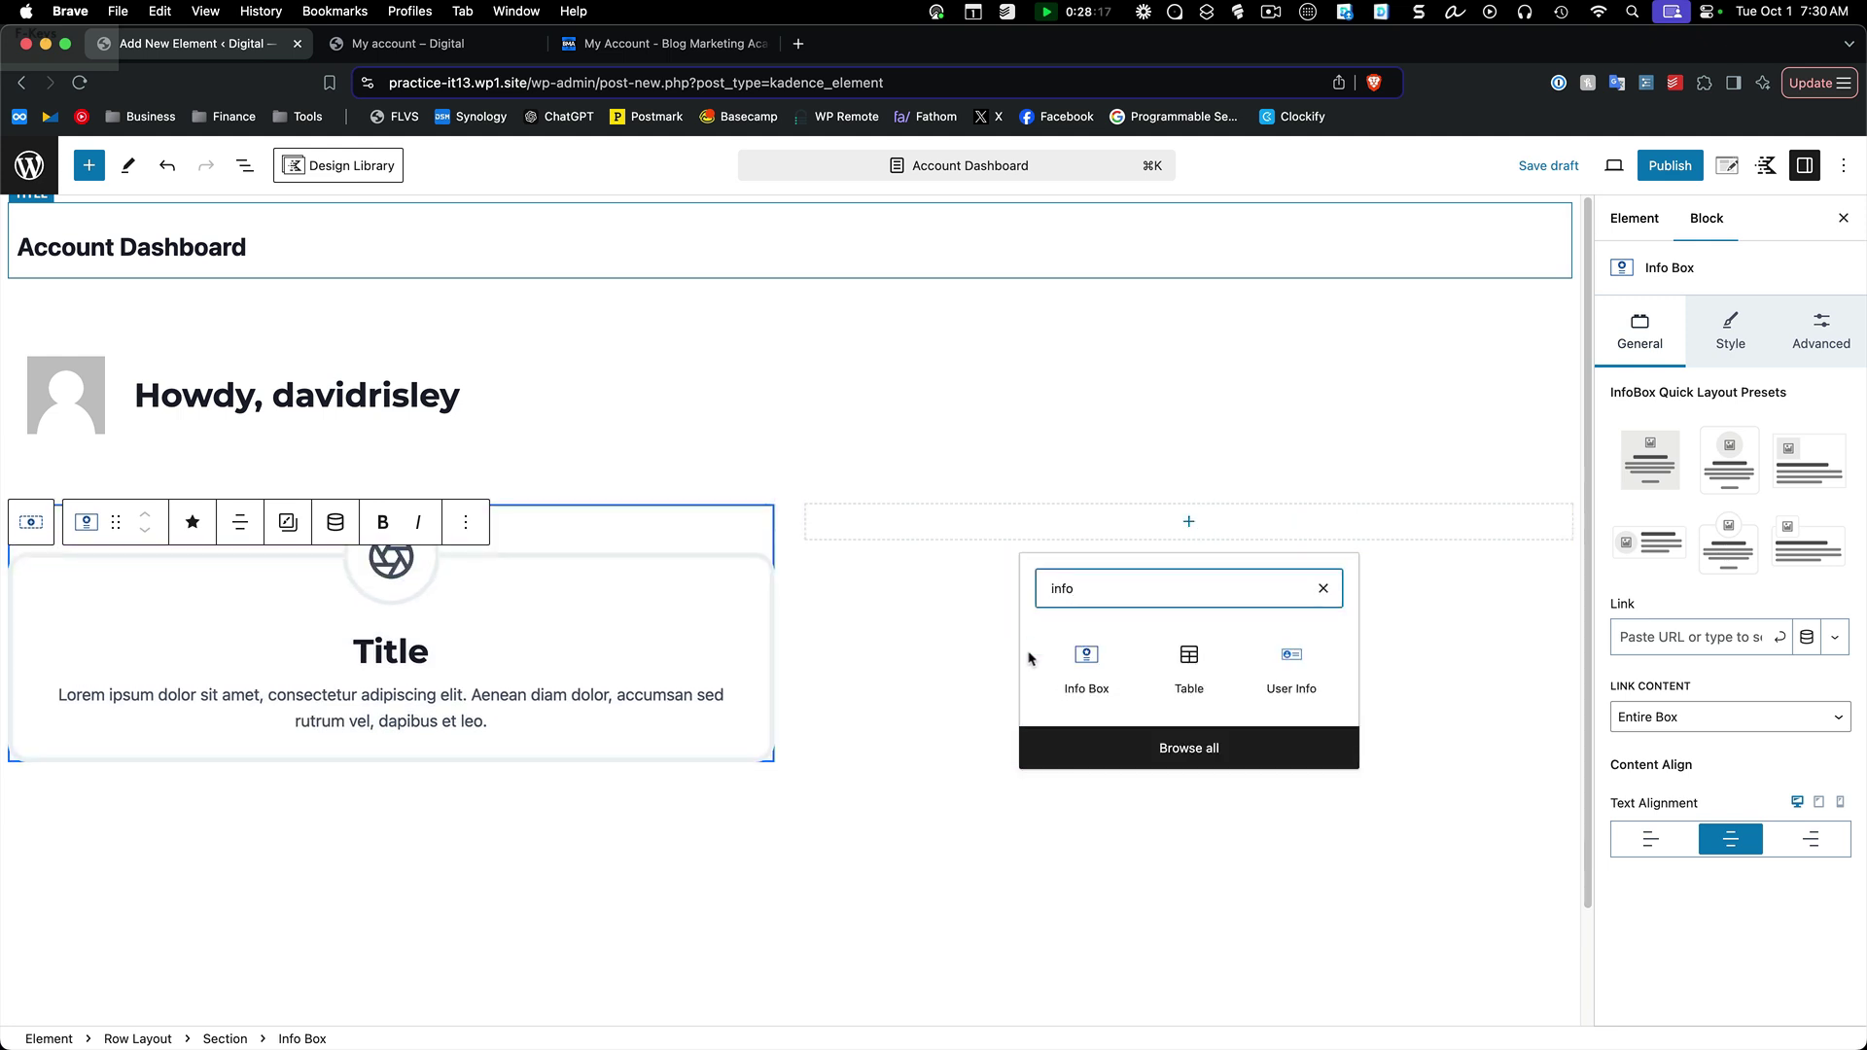
{"action": "left_click", "coordinate": [1094, 659]}
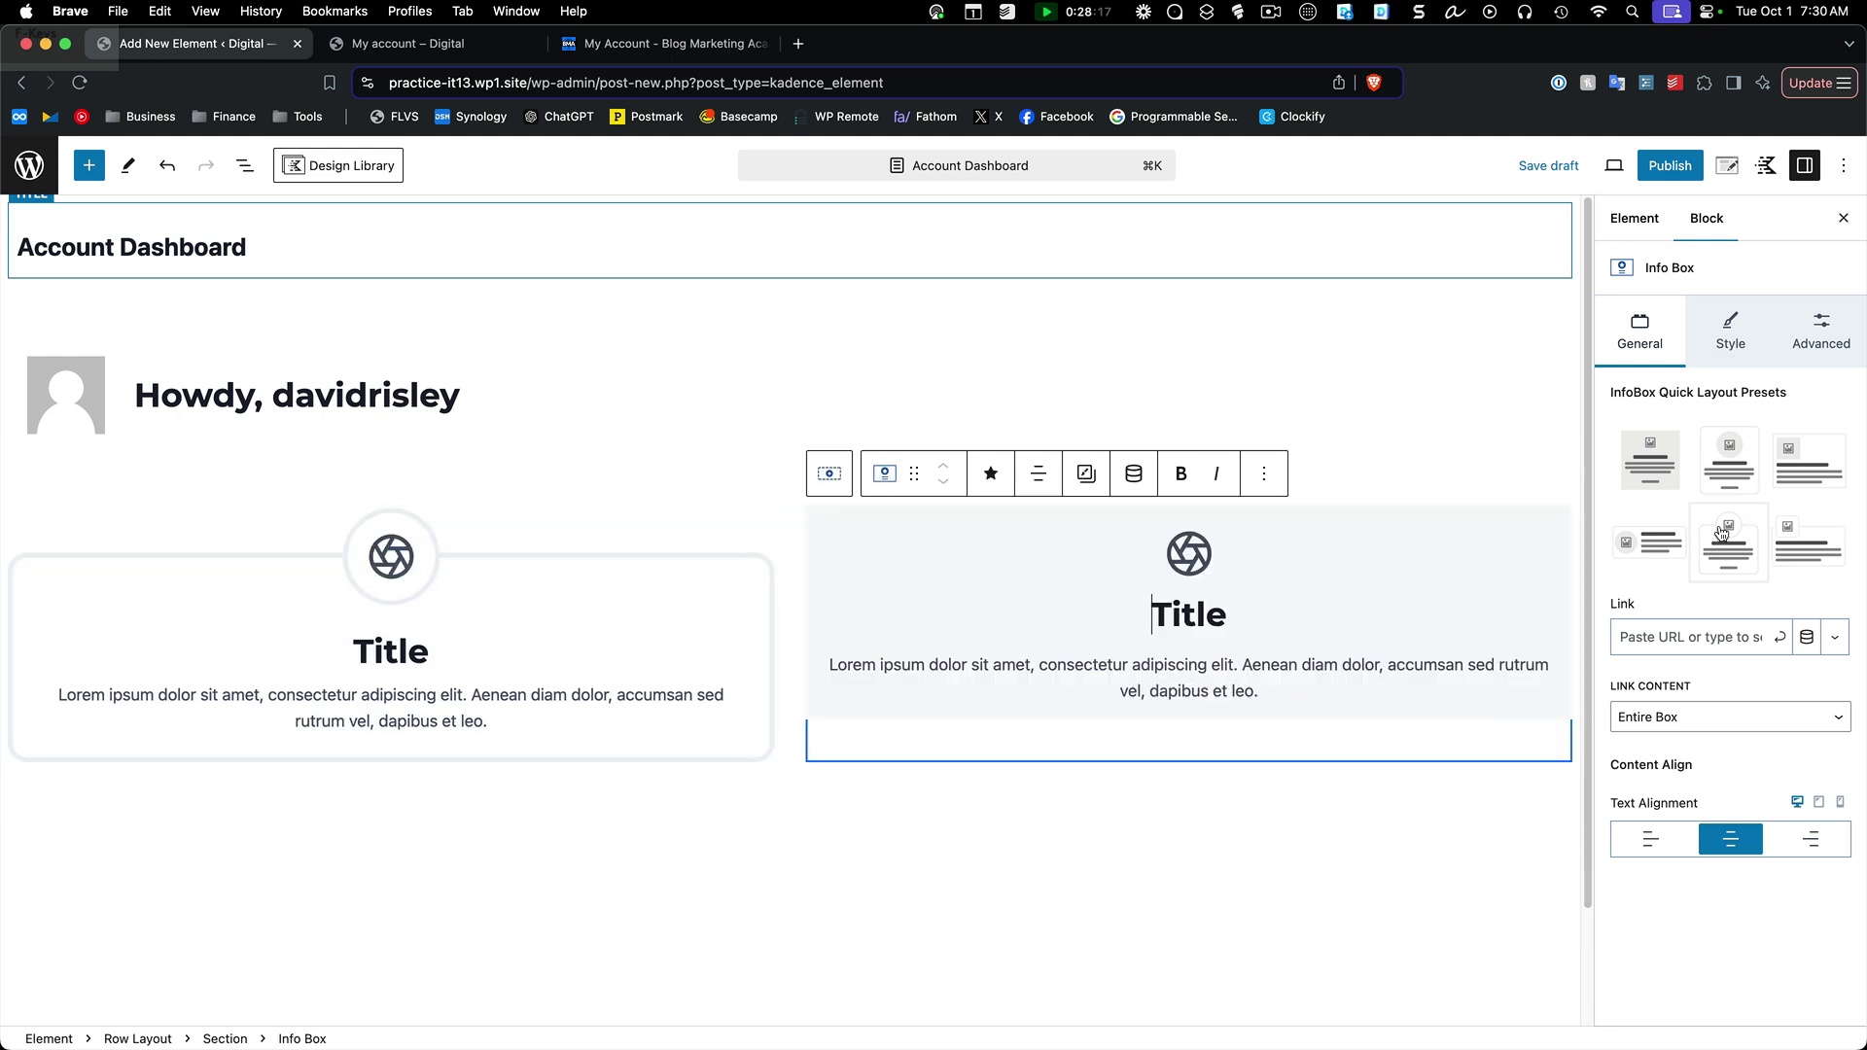
{"action": "left_click", "coordinate": [1037, 860]}
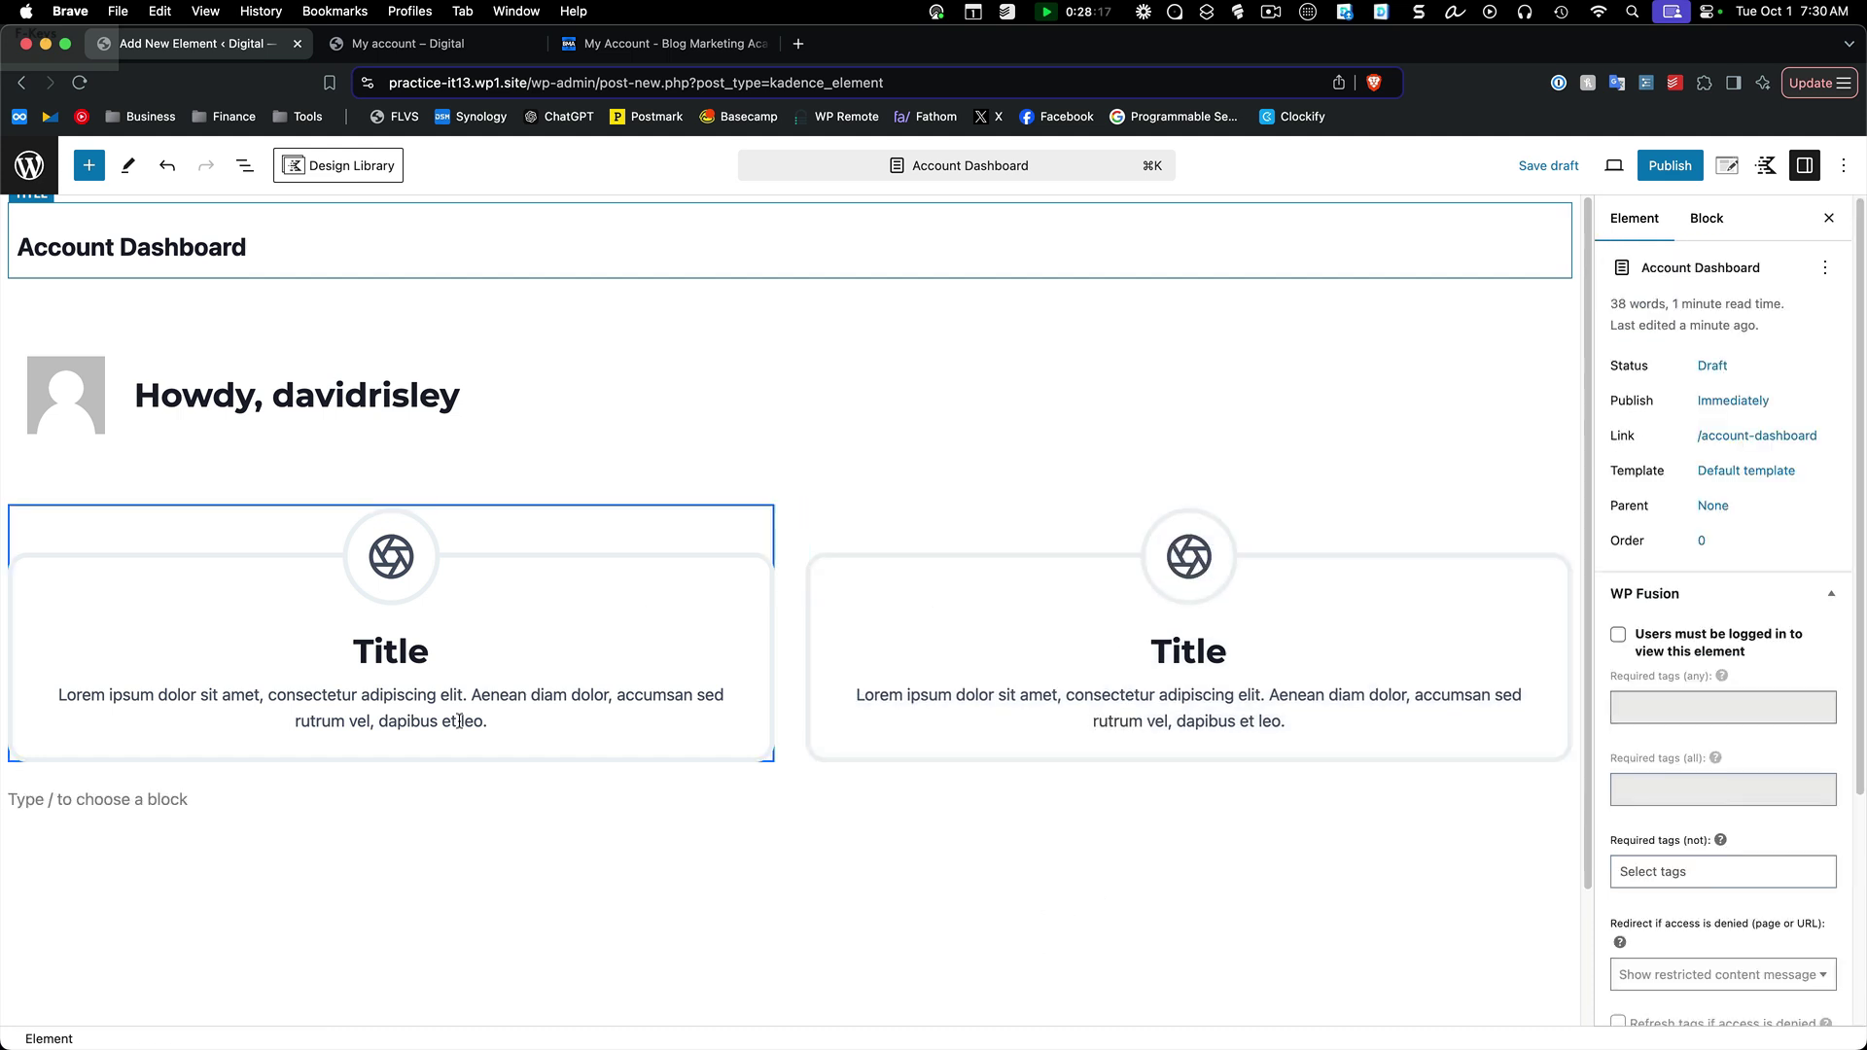
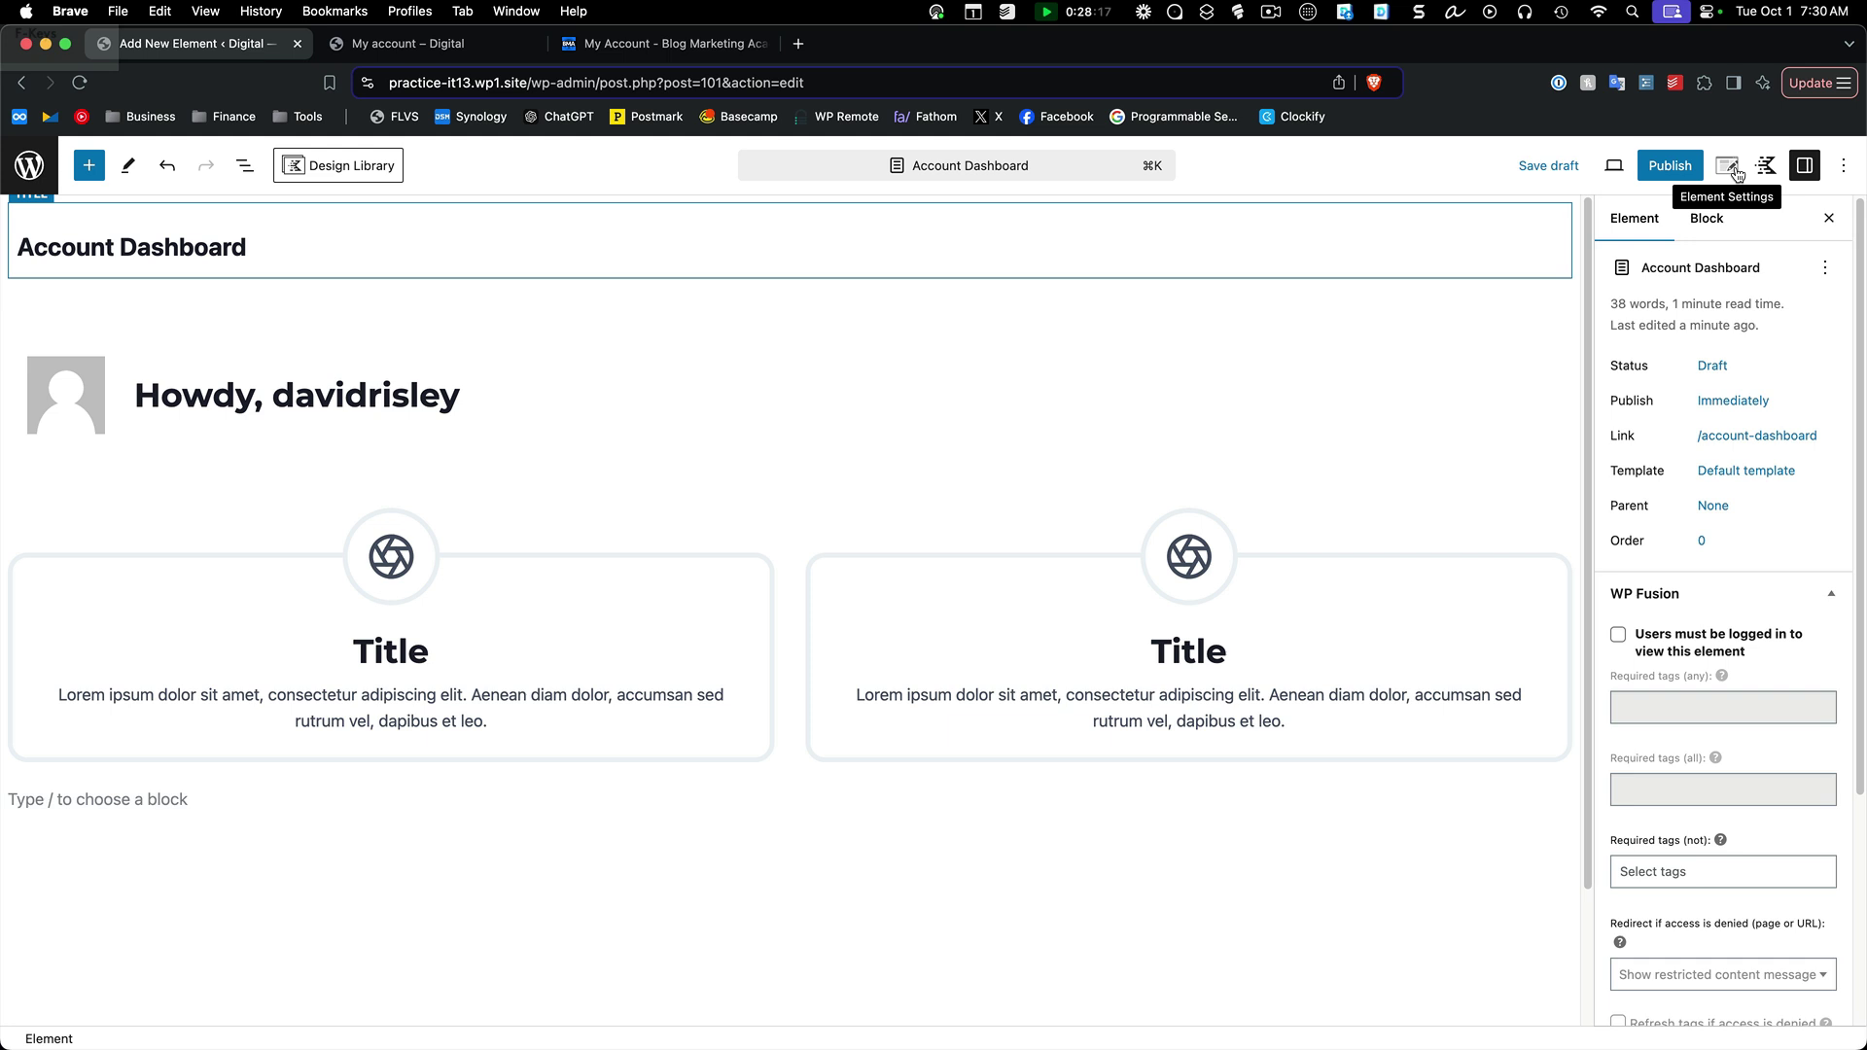
Step: Set the placement of the element to Account Dashboard in its element settings
{"action": "left_click", "coordinate": [1734, 170]}
{"action": "left_click", "coordinate": [1832, 414]}
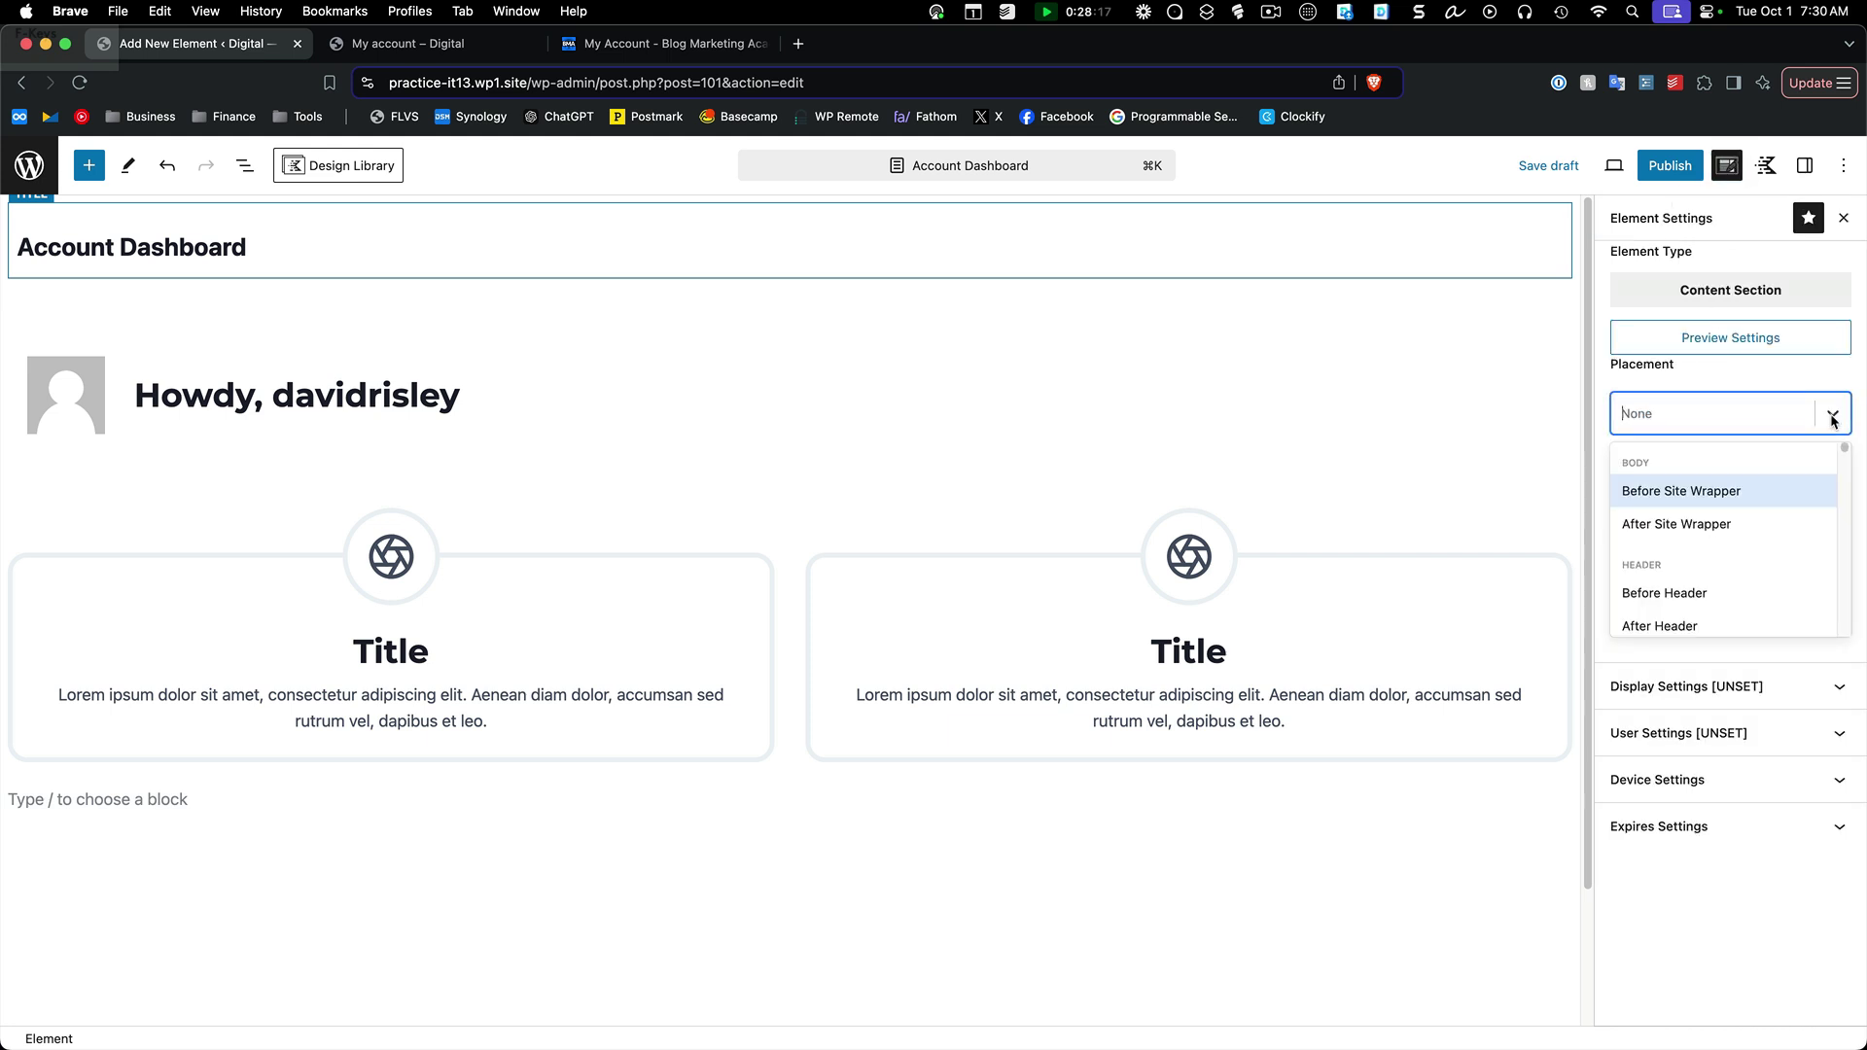
{"action": "left_click_drag", "start_coordinate": [1846, 449], "coordinate": [1853, 594]}
{"action": "left_click", "coordinate": [1729, 542]}
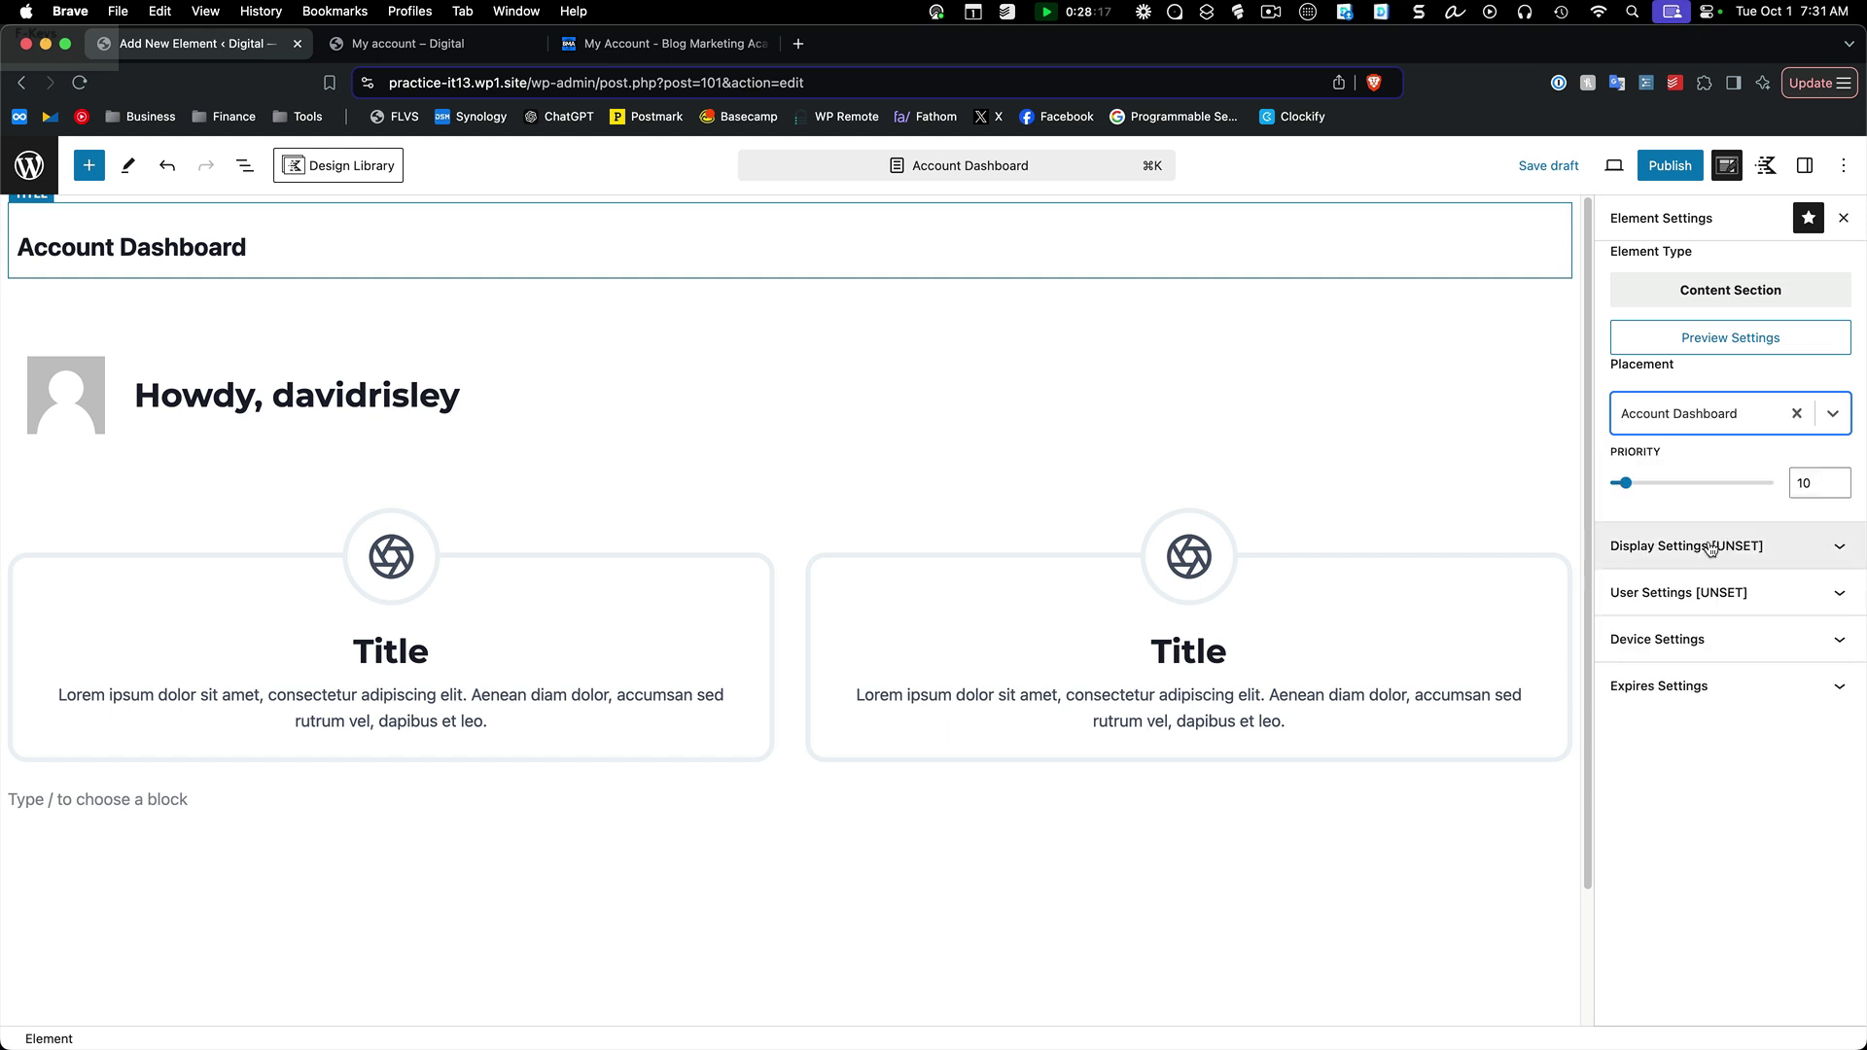
Step: Set the element to show on the Entire Site and publish it
{"action": "left_click", "coordinate": [1836, 546]}
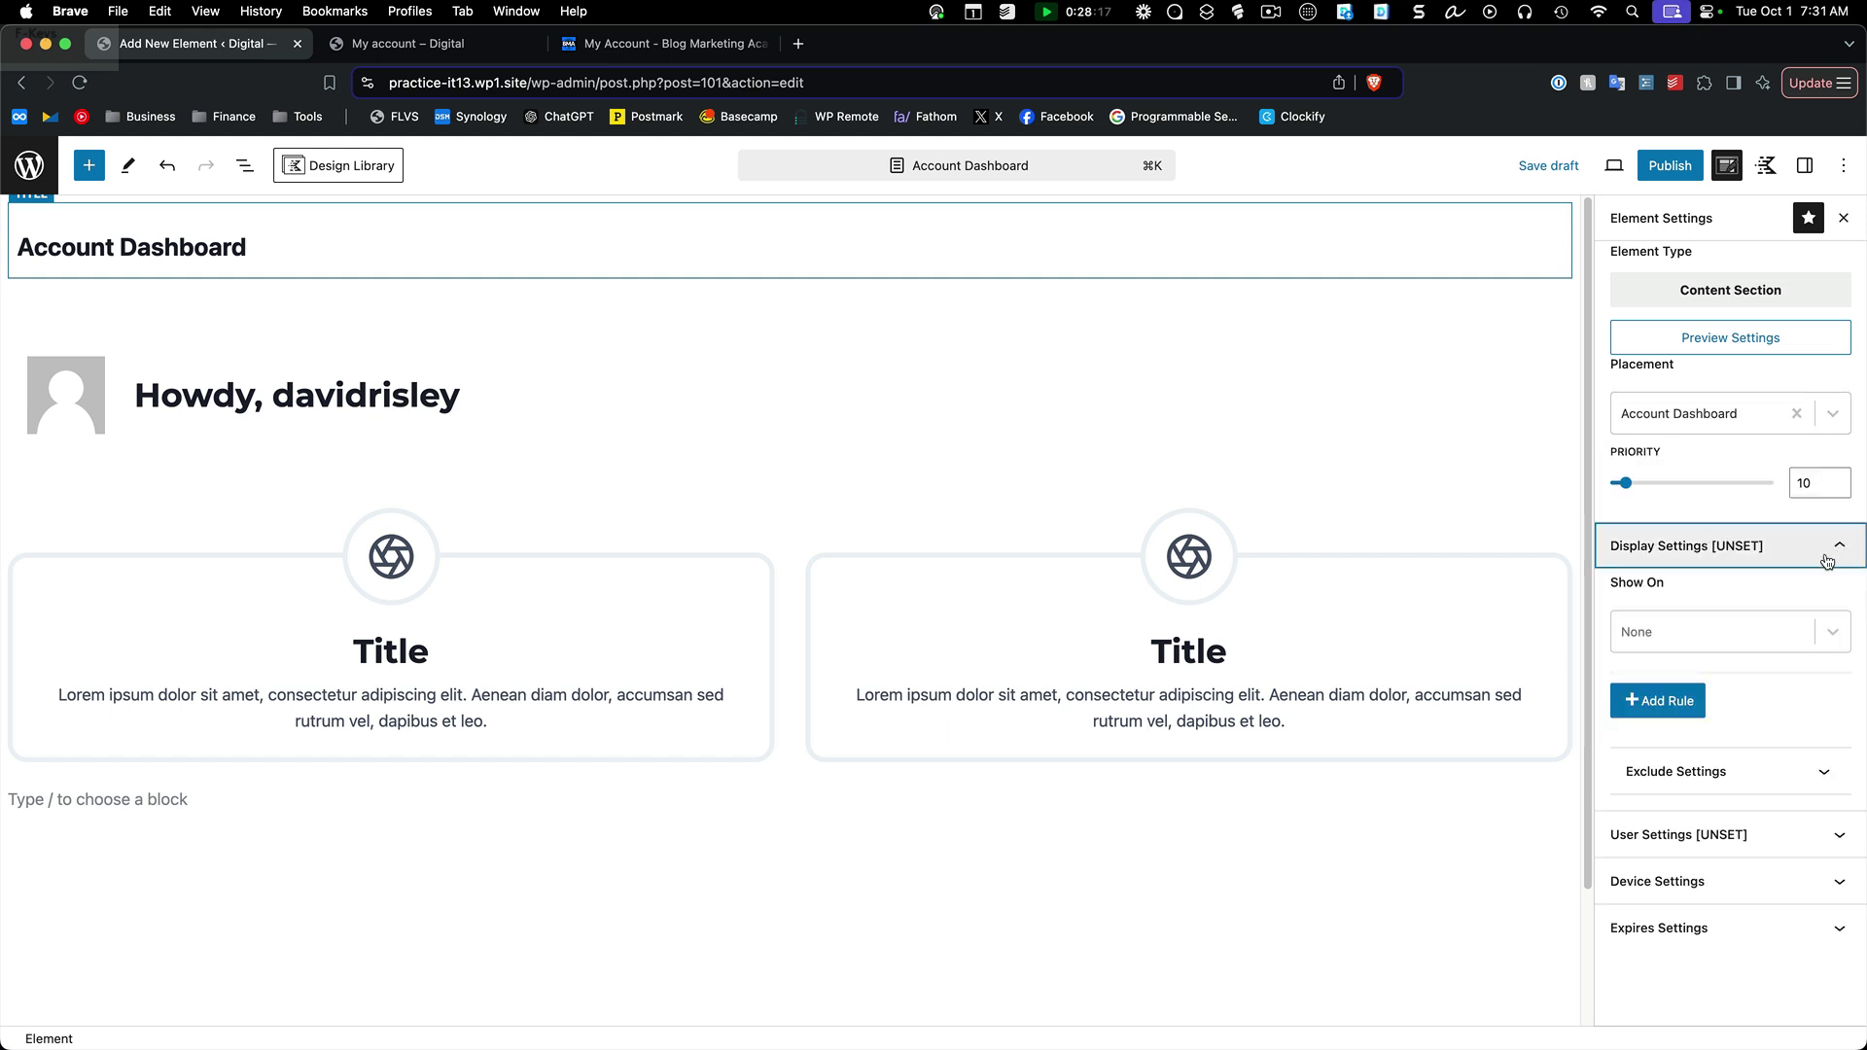
{"action": "left_click", "coordinate": [1833, 637]}
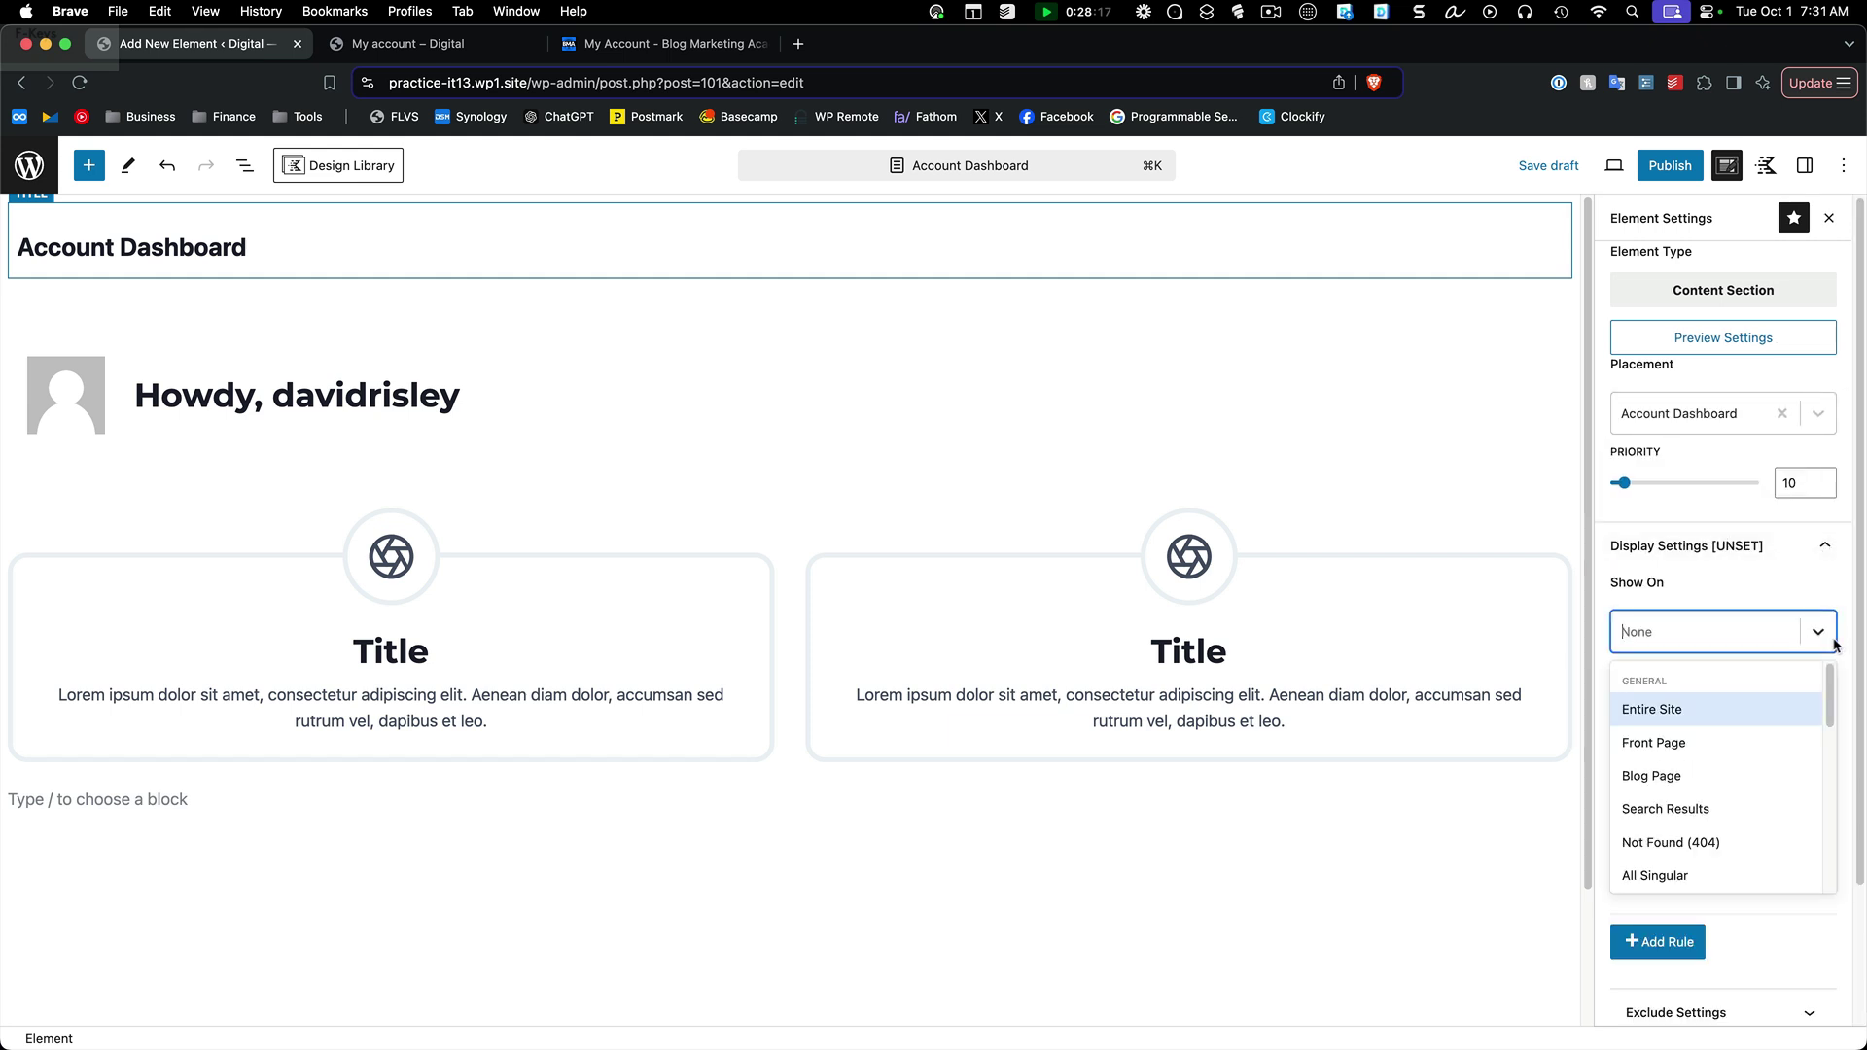
{"action": "left_click", "coordinate": [1710, 716]}
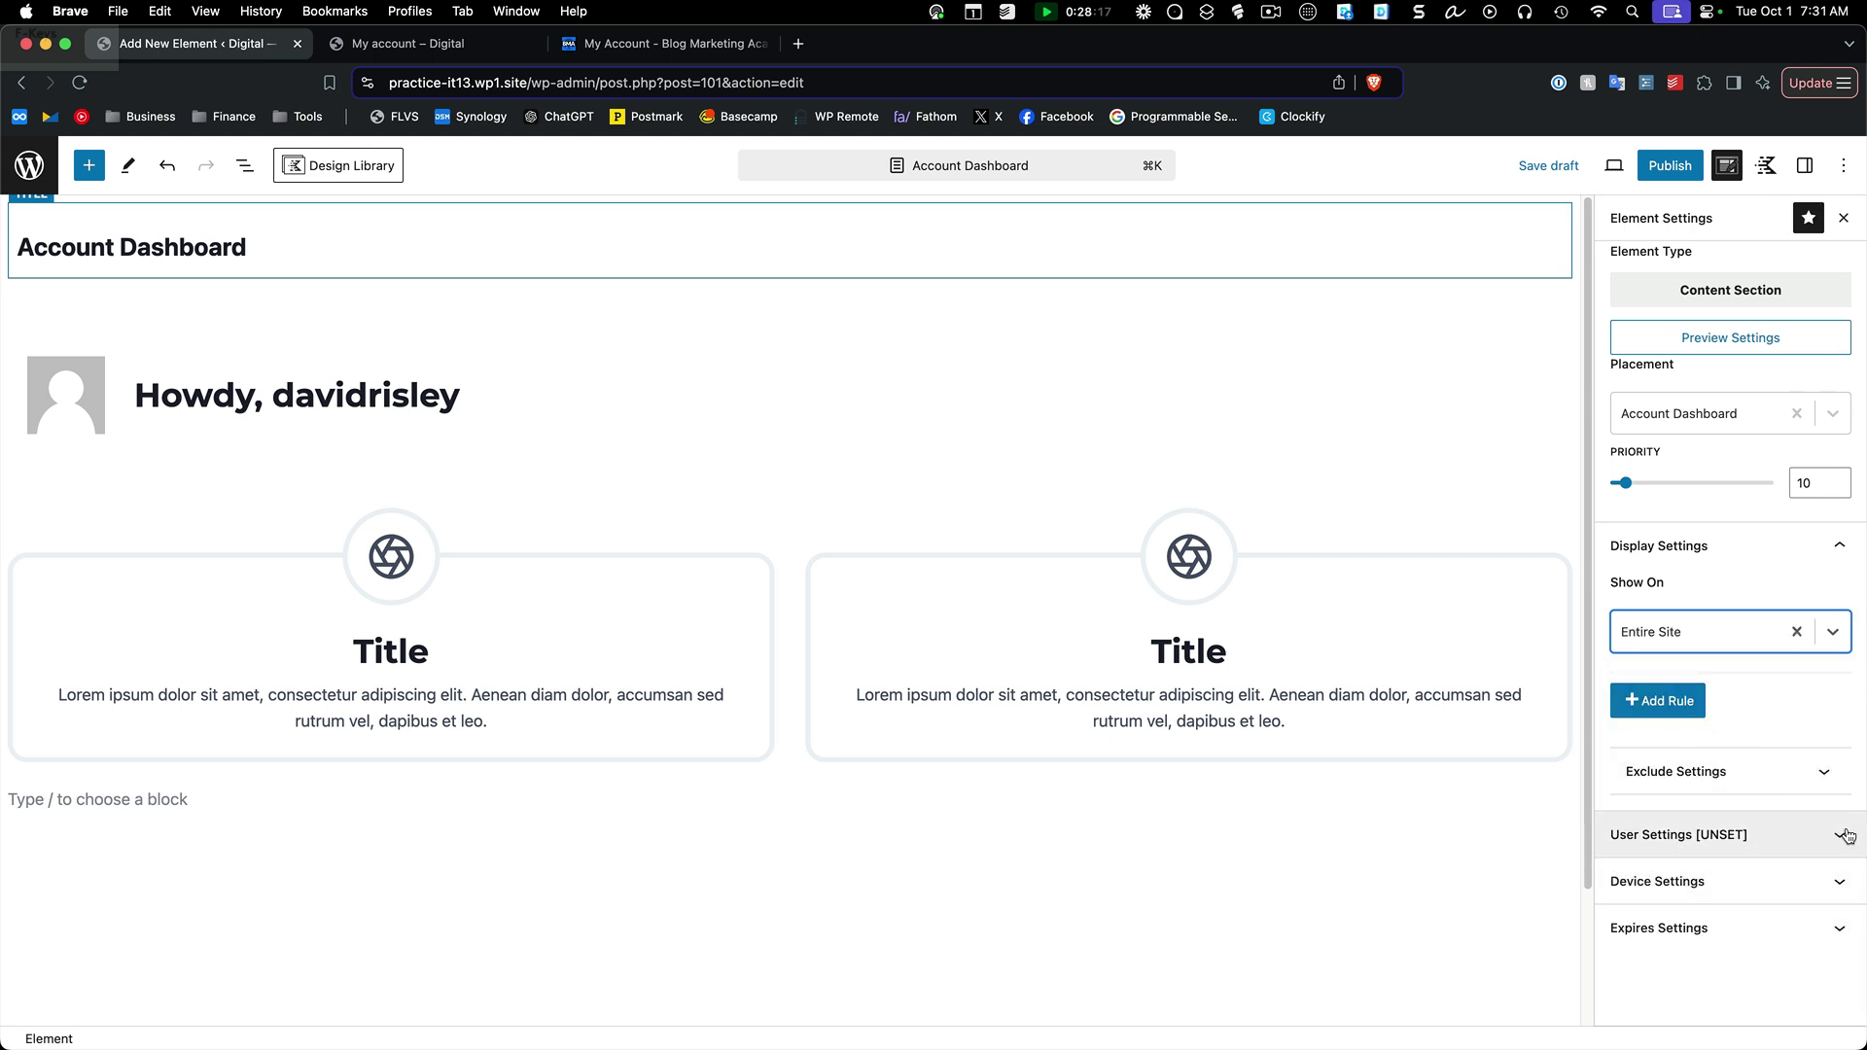
{"action": "left_click", "coordinate": [1685, 170]}
{"action": "left_click", "coordinate": [1665, 165]}
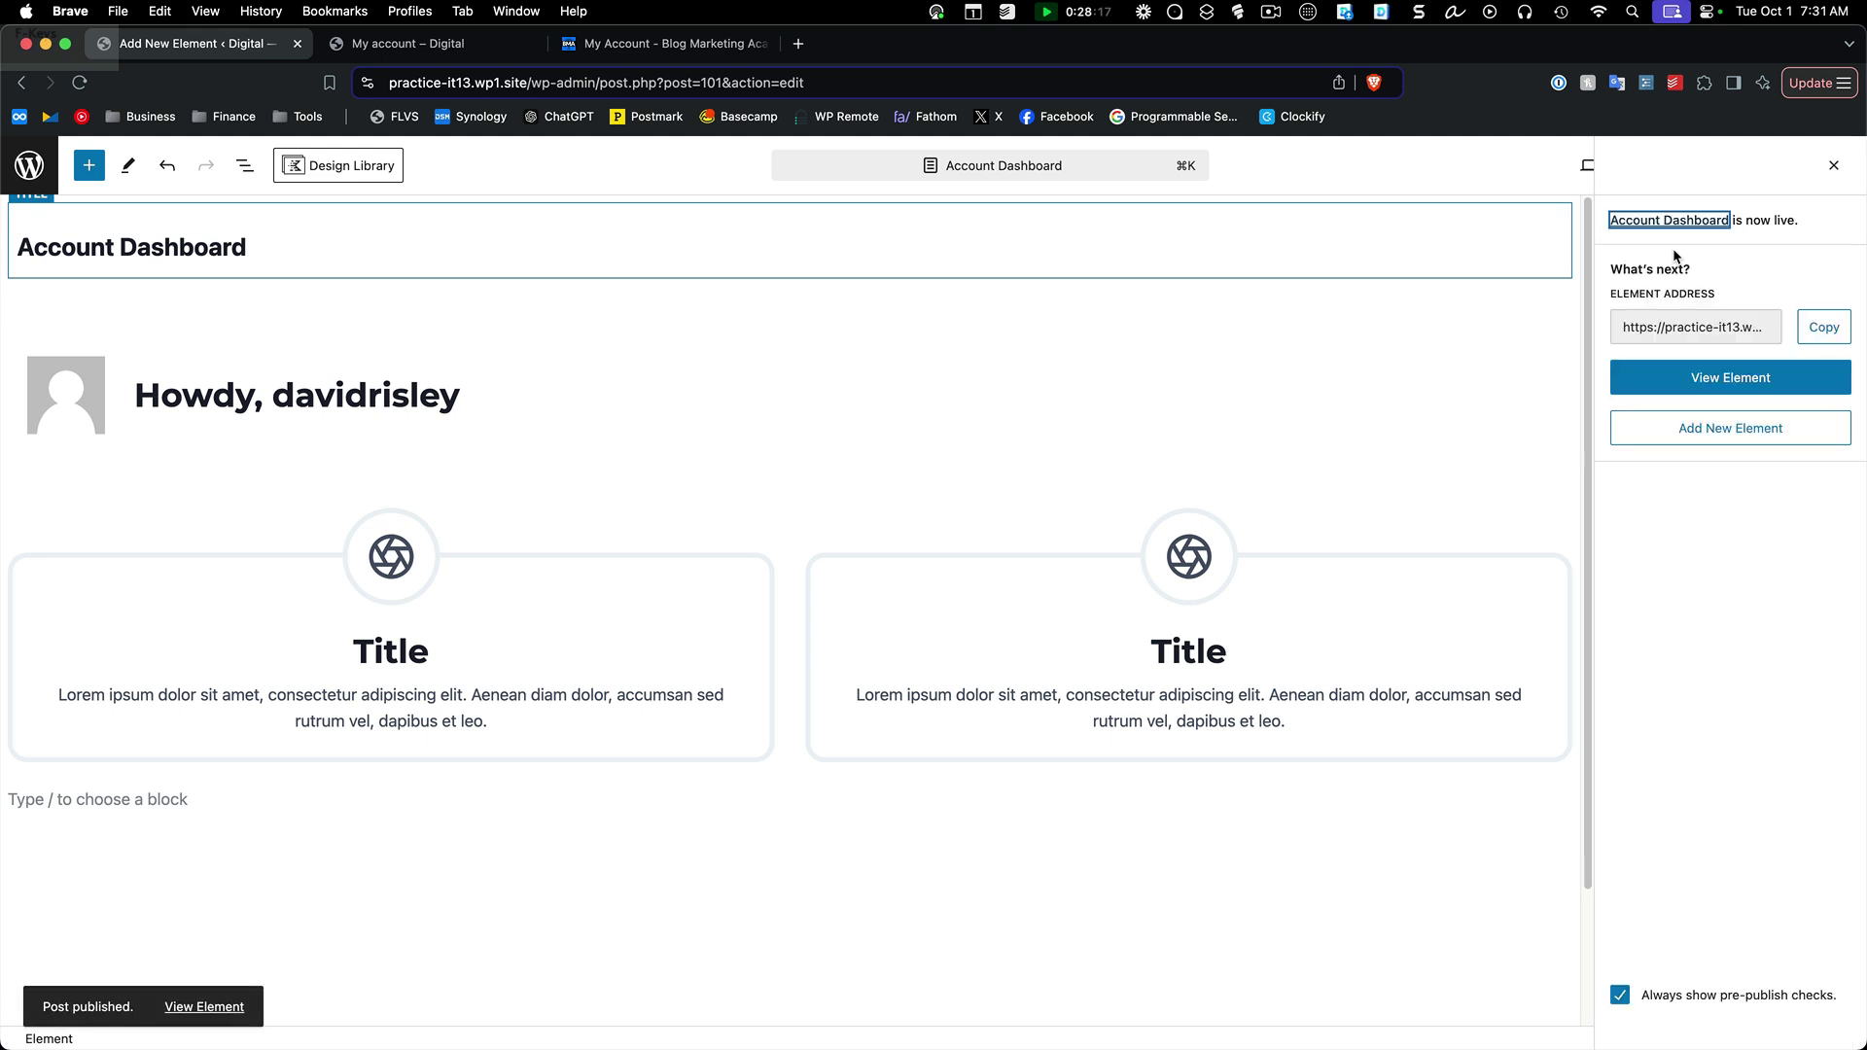
Step: Reload the practice site's My account page and check the new content on its dashboard
{"action": "left_click", "coordinate": [483, 47]}
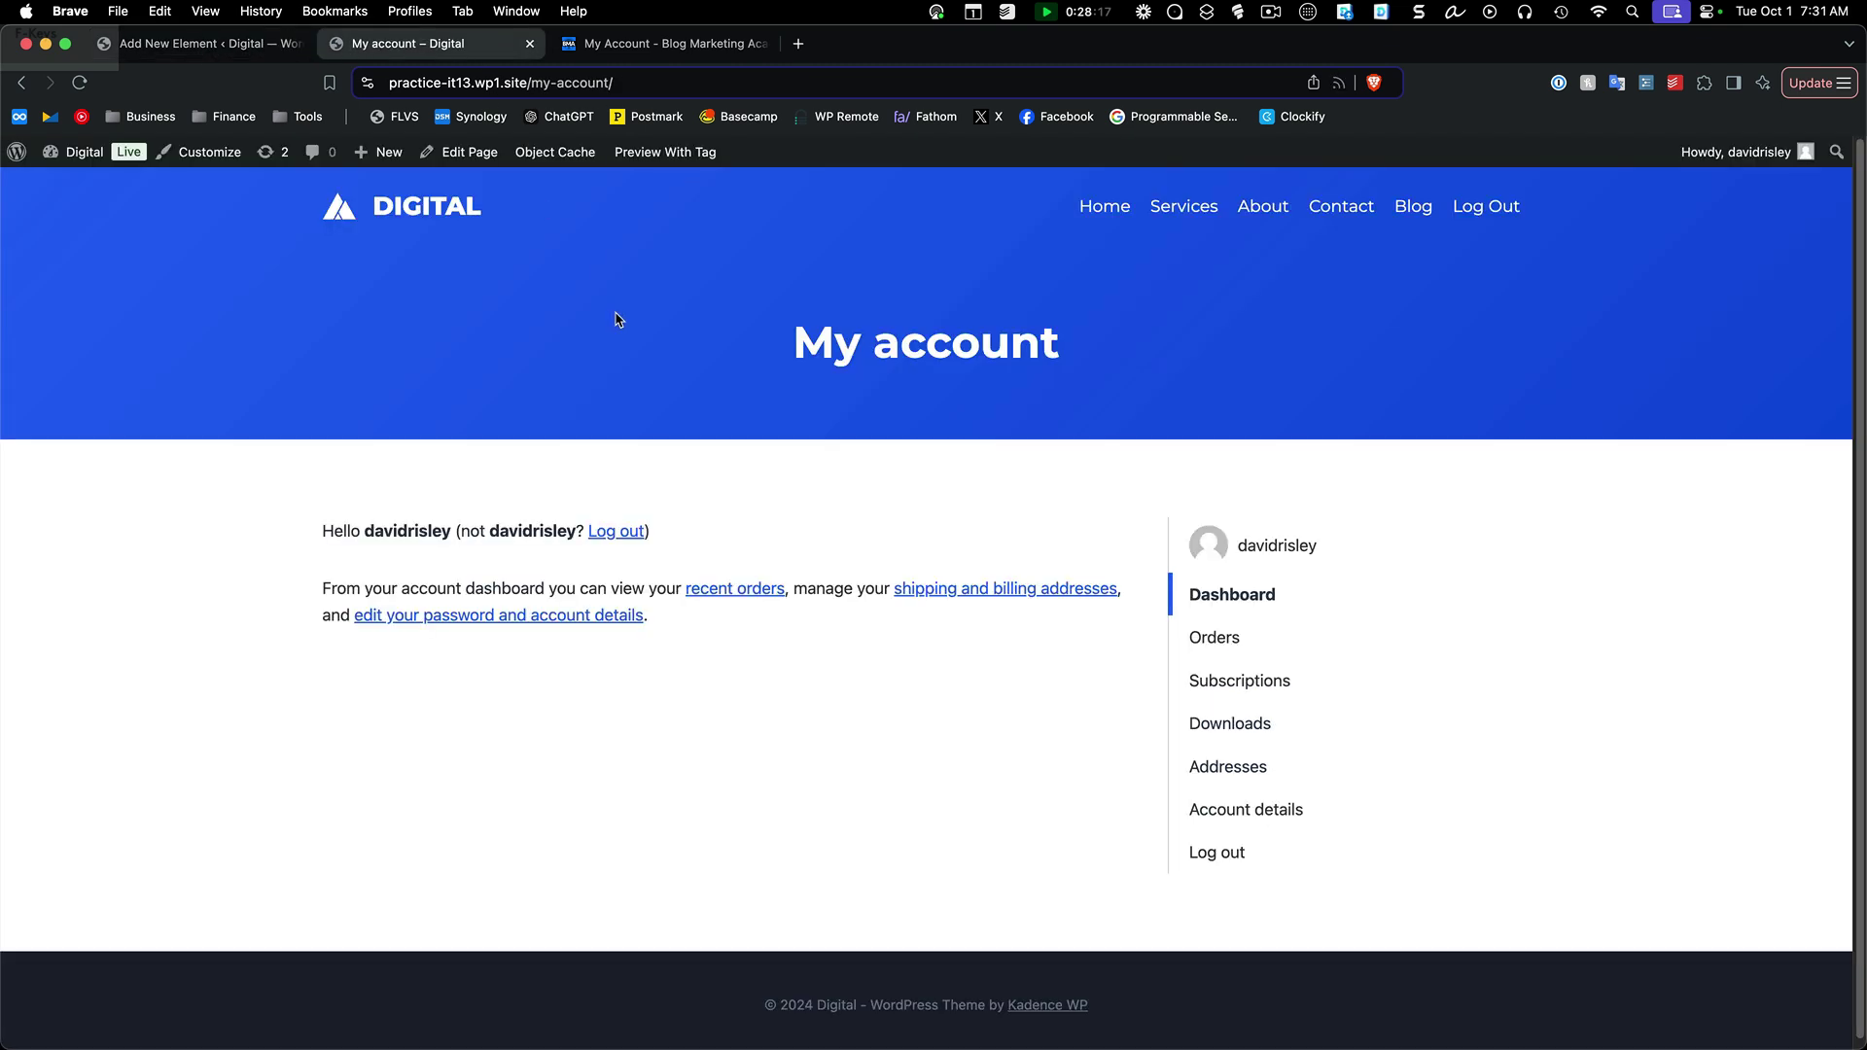
{"action": "key", "text": "super+r"}
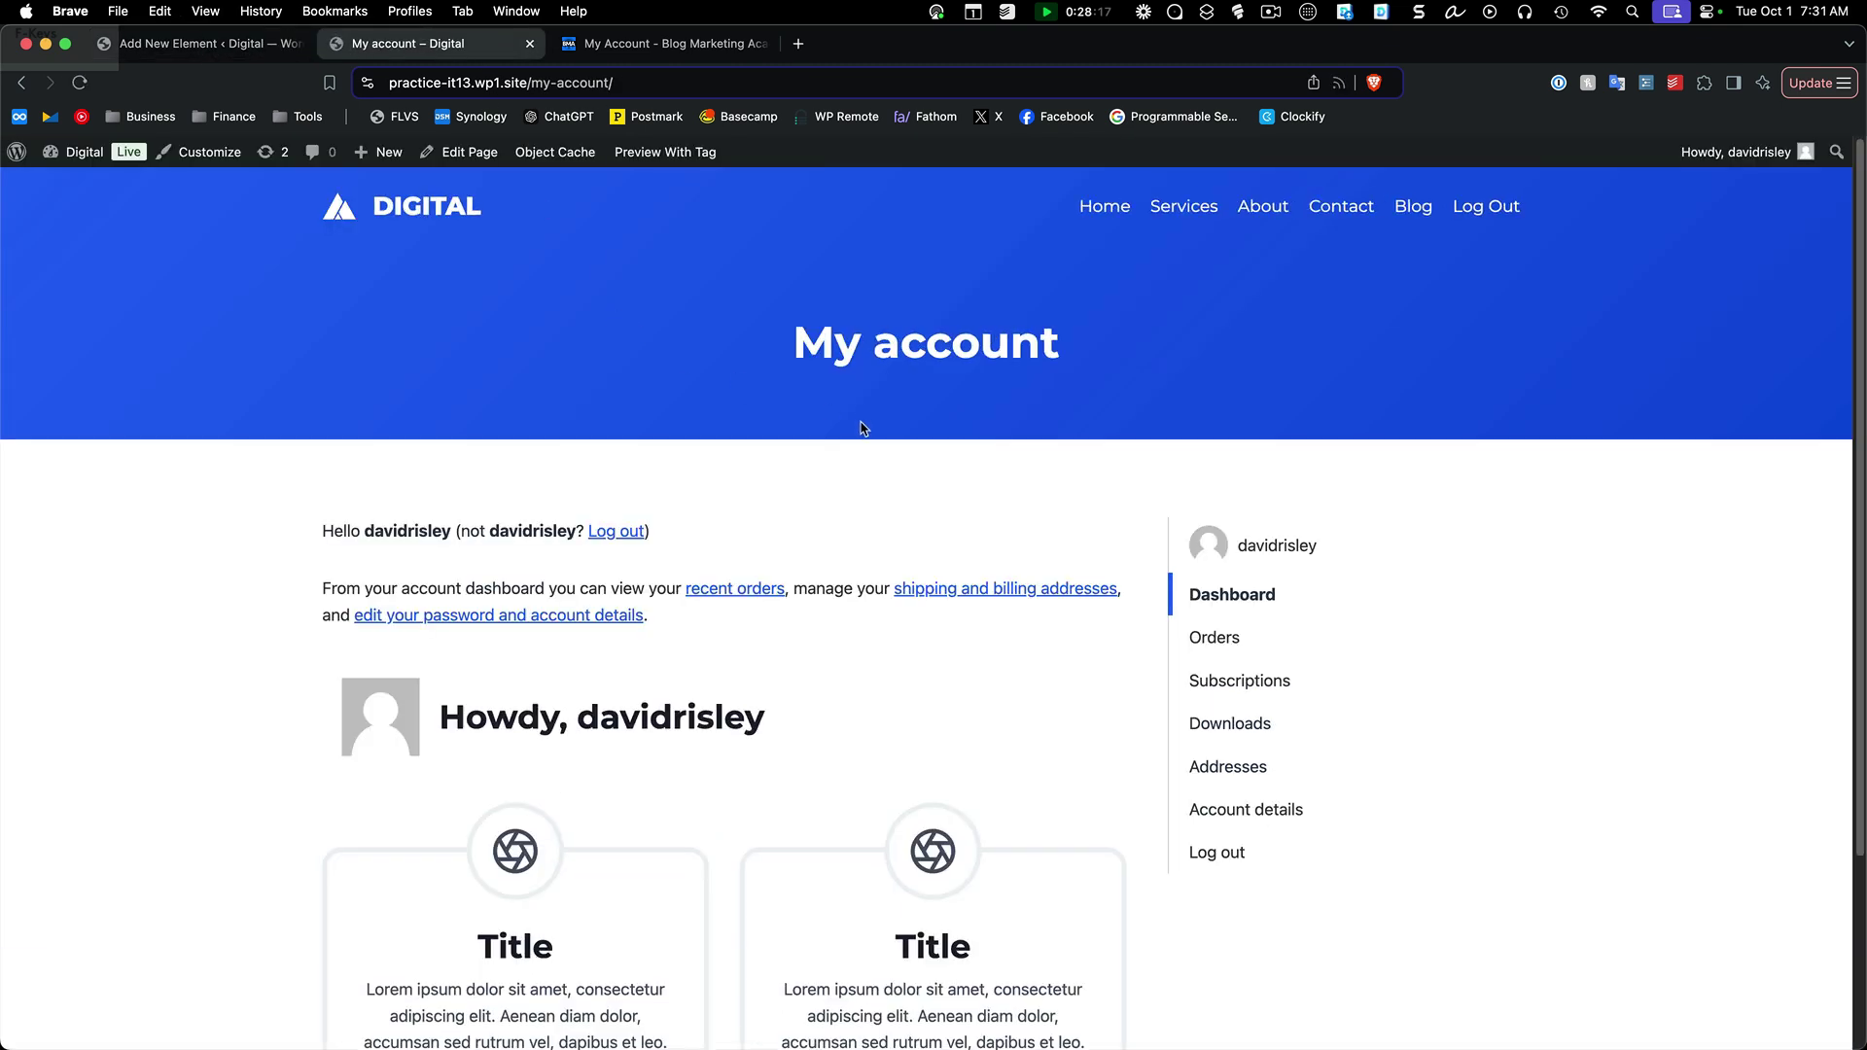
{"action": "scroll", "coordinate": [1048, 713], "scroll_direction": "down", "scroll_amount": 5}
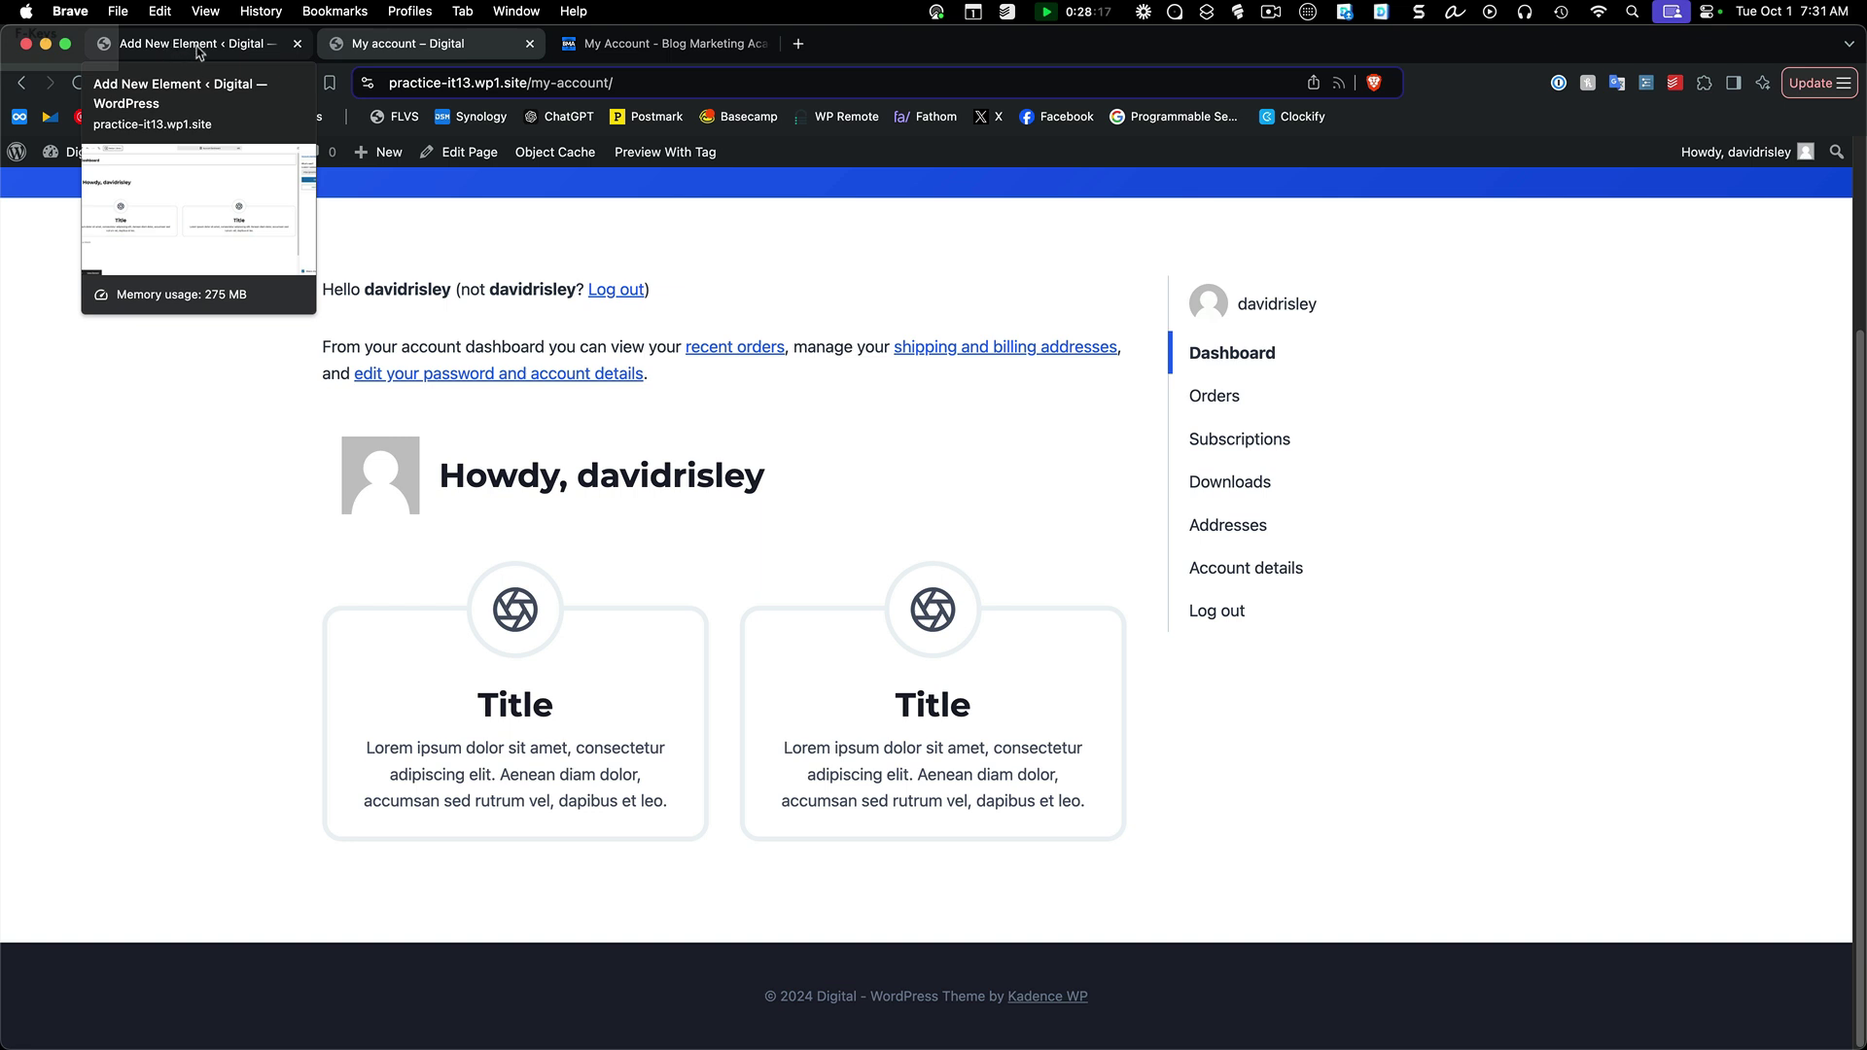
Step: Return to the element editor, close the publish confirmation and review the available account placement options
{"action": "left_click", "coordinate": [172, 54]}
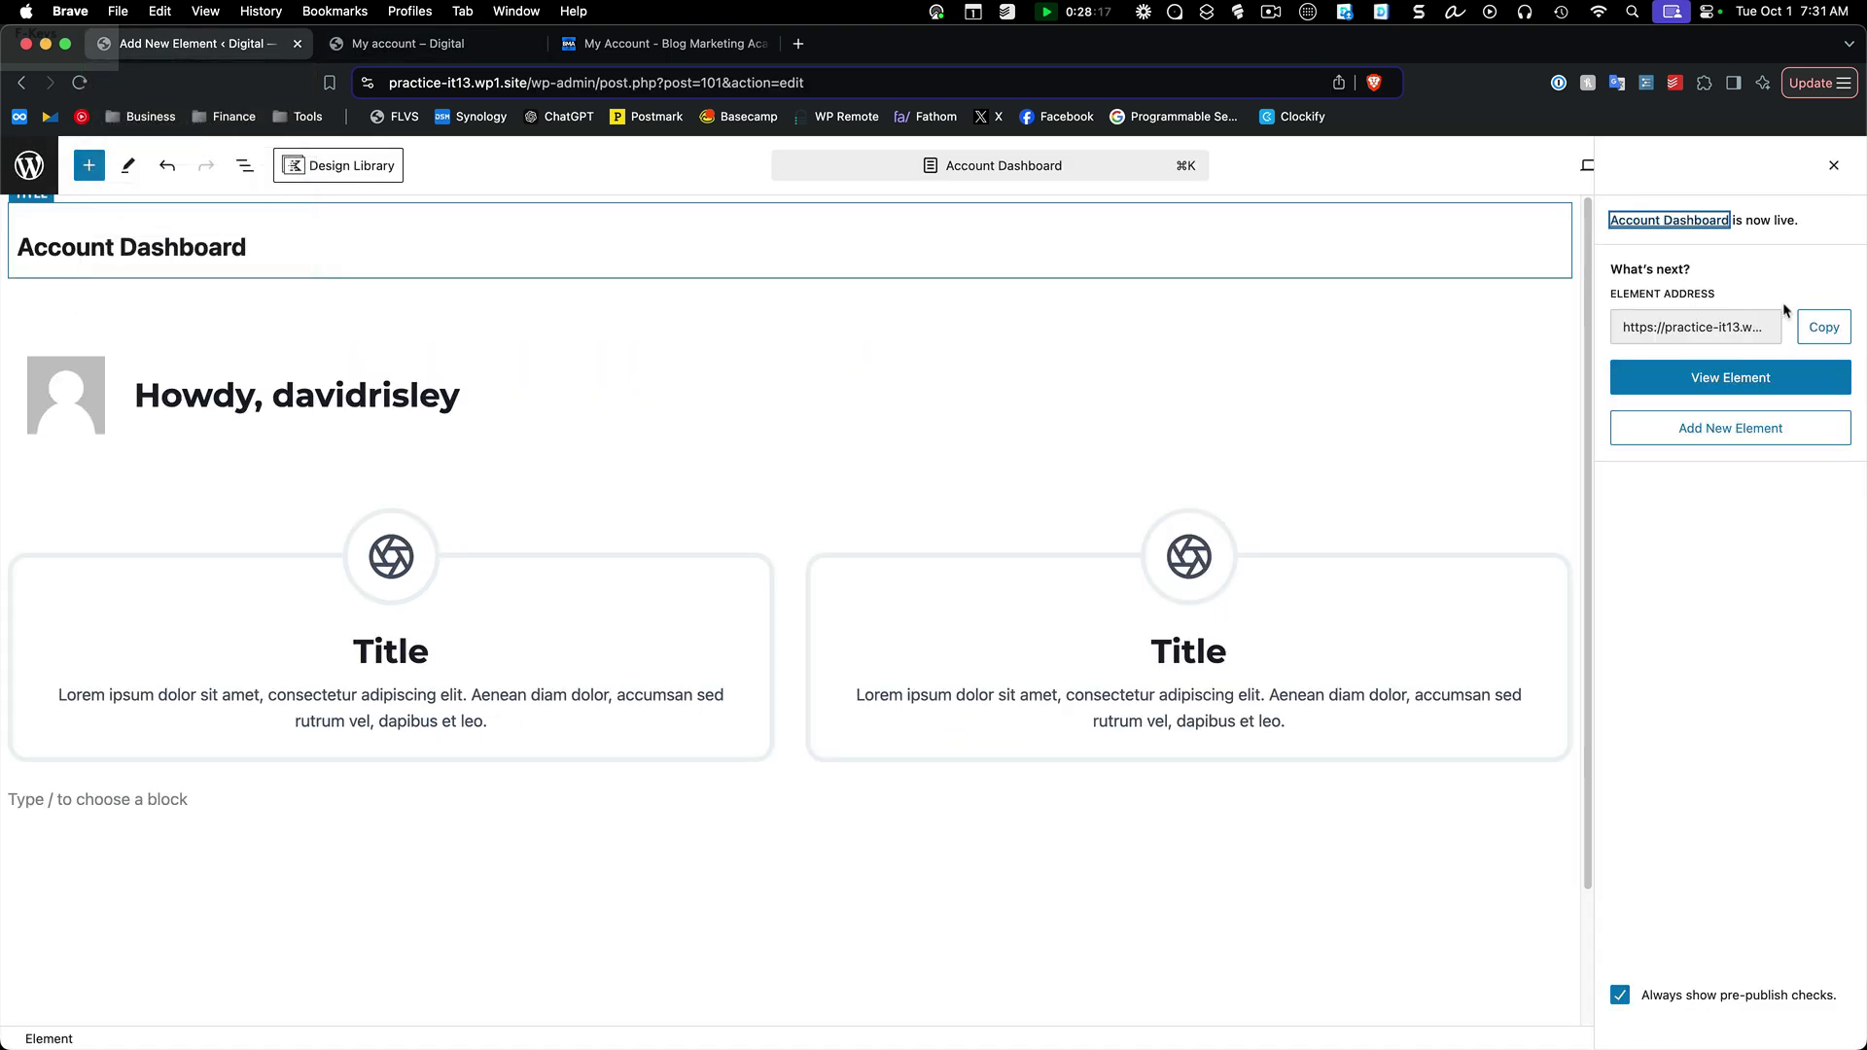
{"action": "left_click", "coordinate": [1834, 166]}
{"action": "left_click", "coordinate": [1838, 420]}
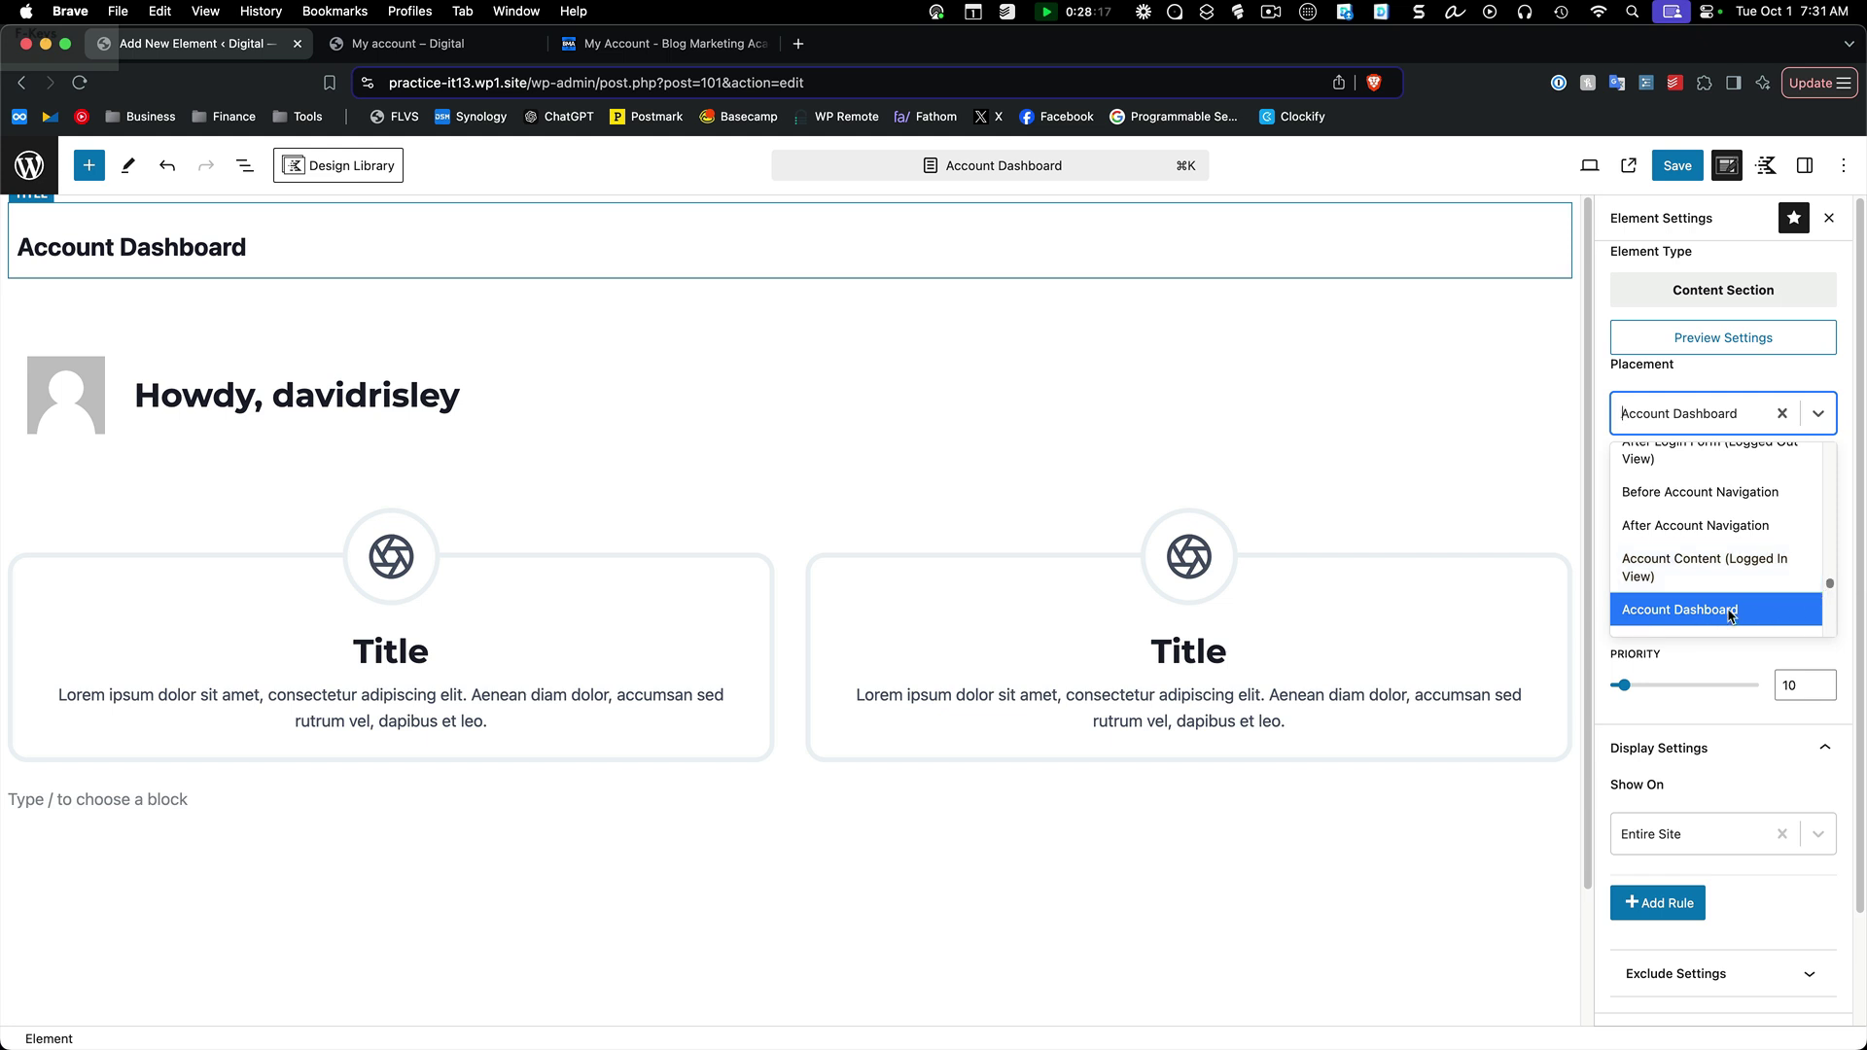
Step: Check the My account page's Orders and Subscriptions sections against its Dashboard to see where the element appears
{"action": "left_click", "coordinate": [408, 44]}
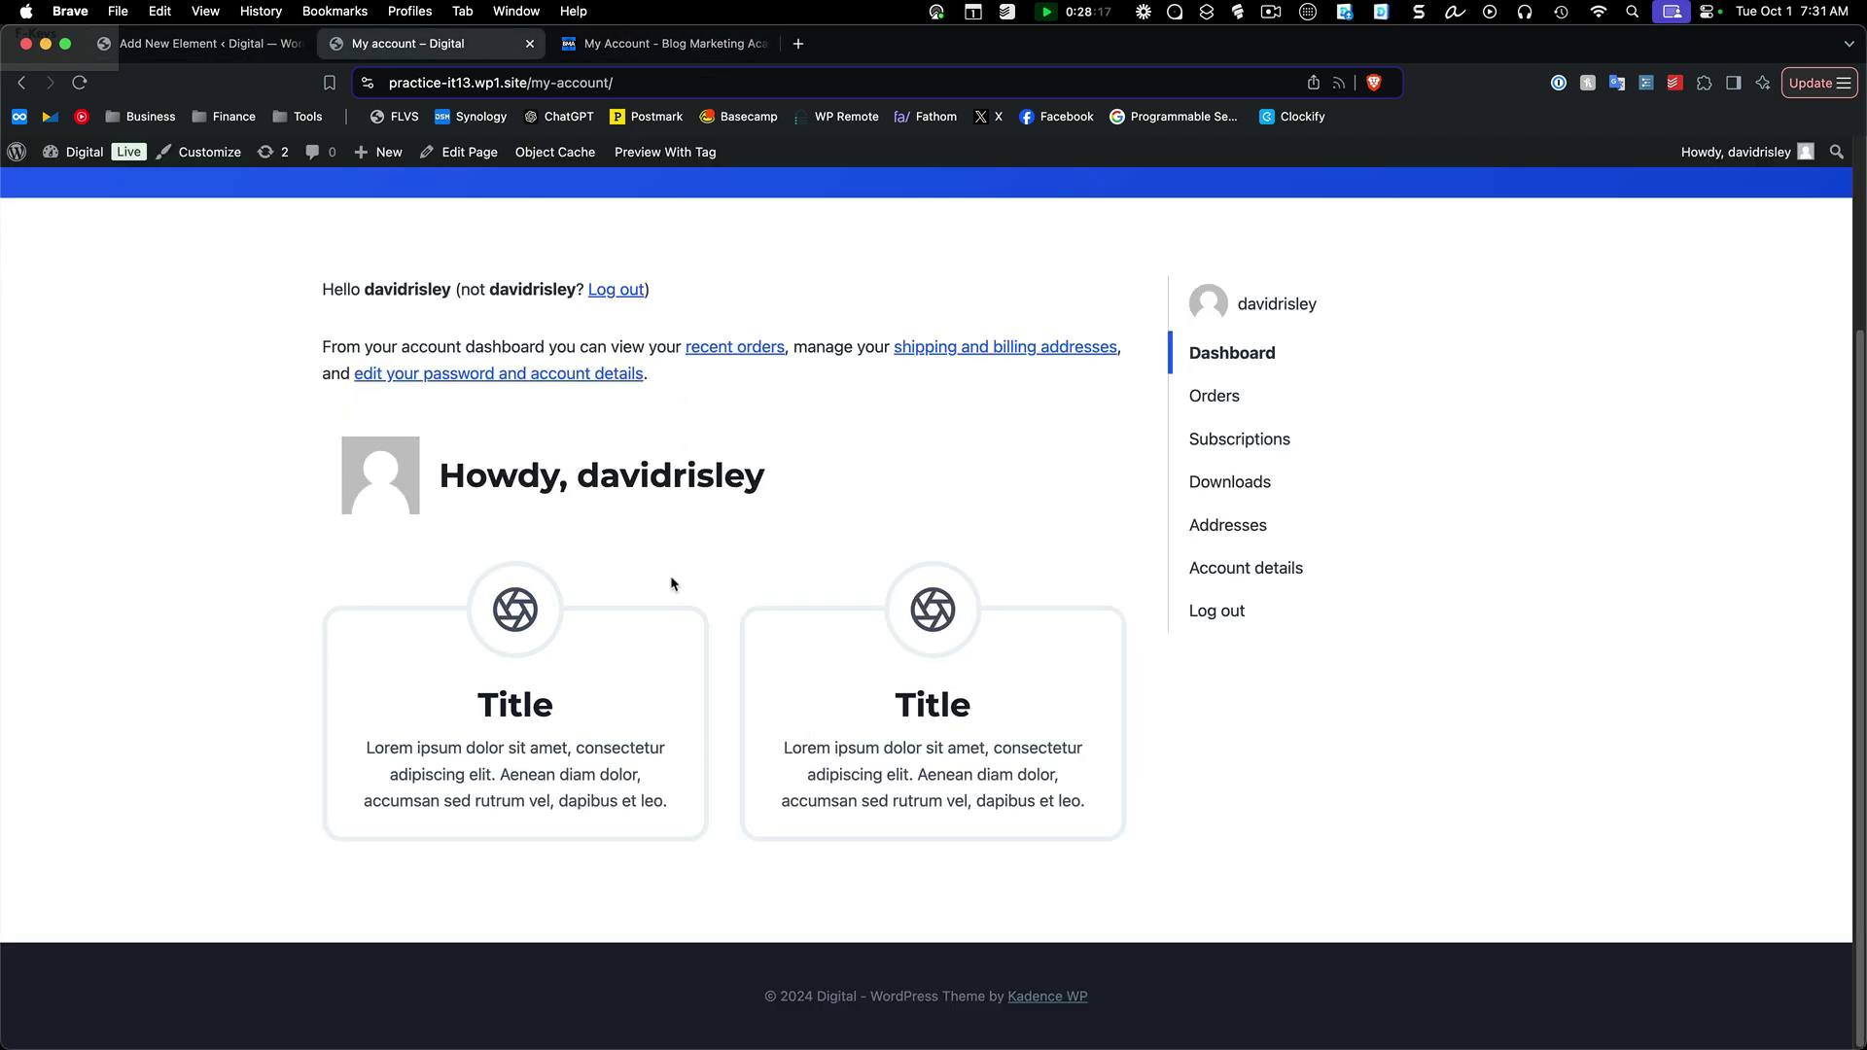
{"action": "left_click", "coordinate": [1221, 397]}
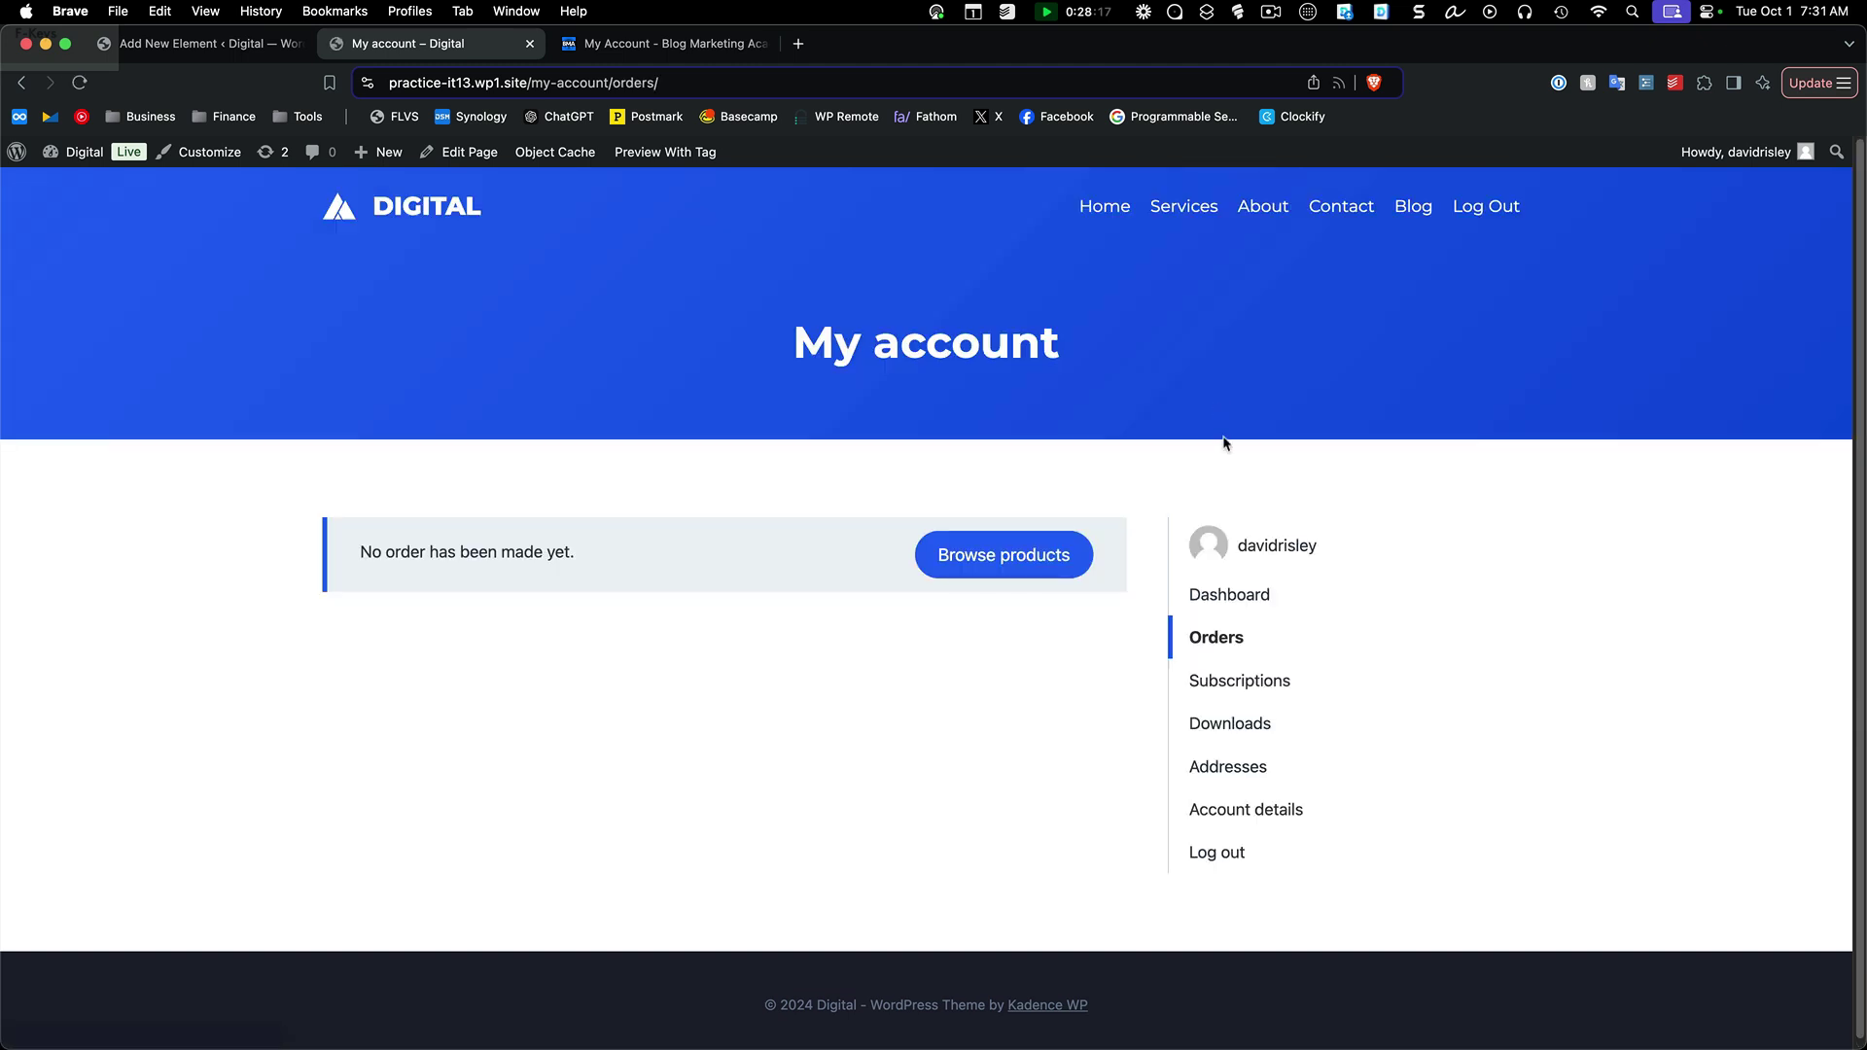
{"action": "left_click", "coordinate": [1230, 597]}
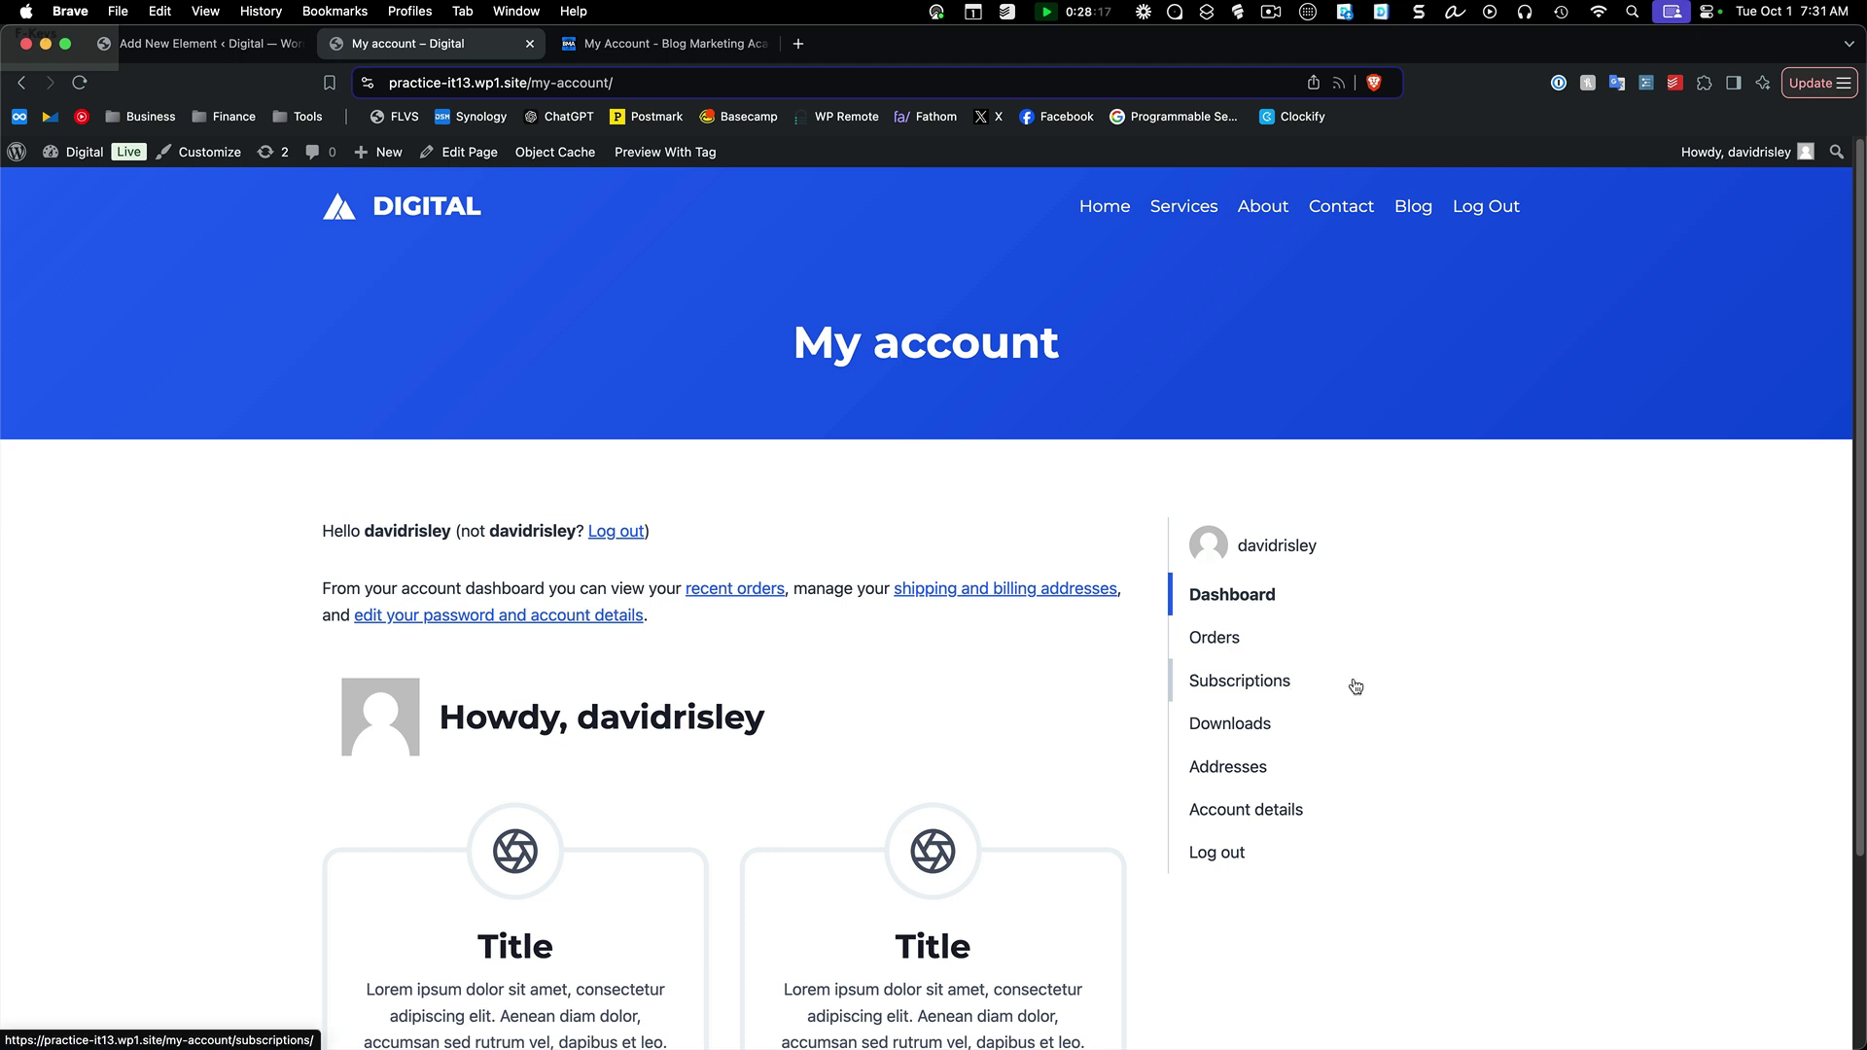
{"action": "scroll", "coordinate": [1351, 685], "scroll_direction": "down", "scroll_amount": 1}
{"action": "left_click", "coordinate": [1280, 661]}
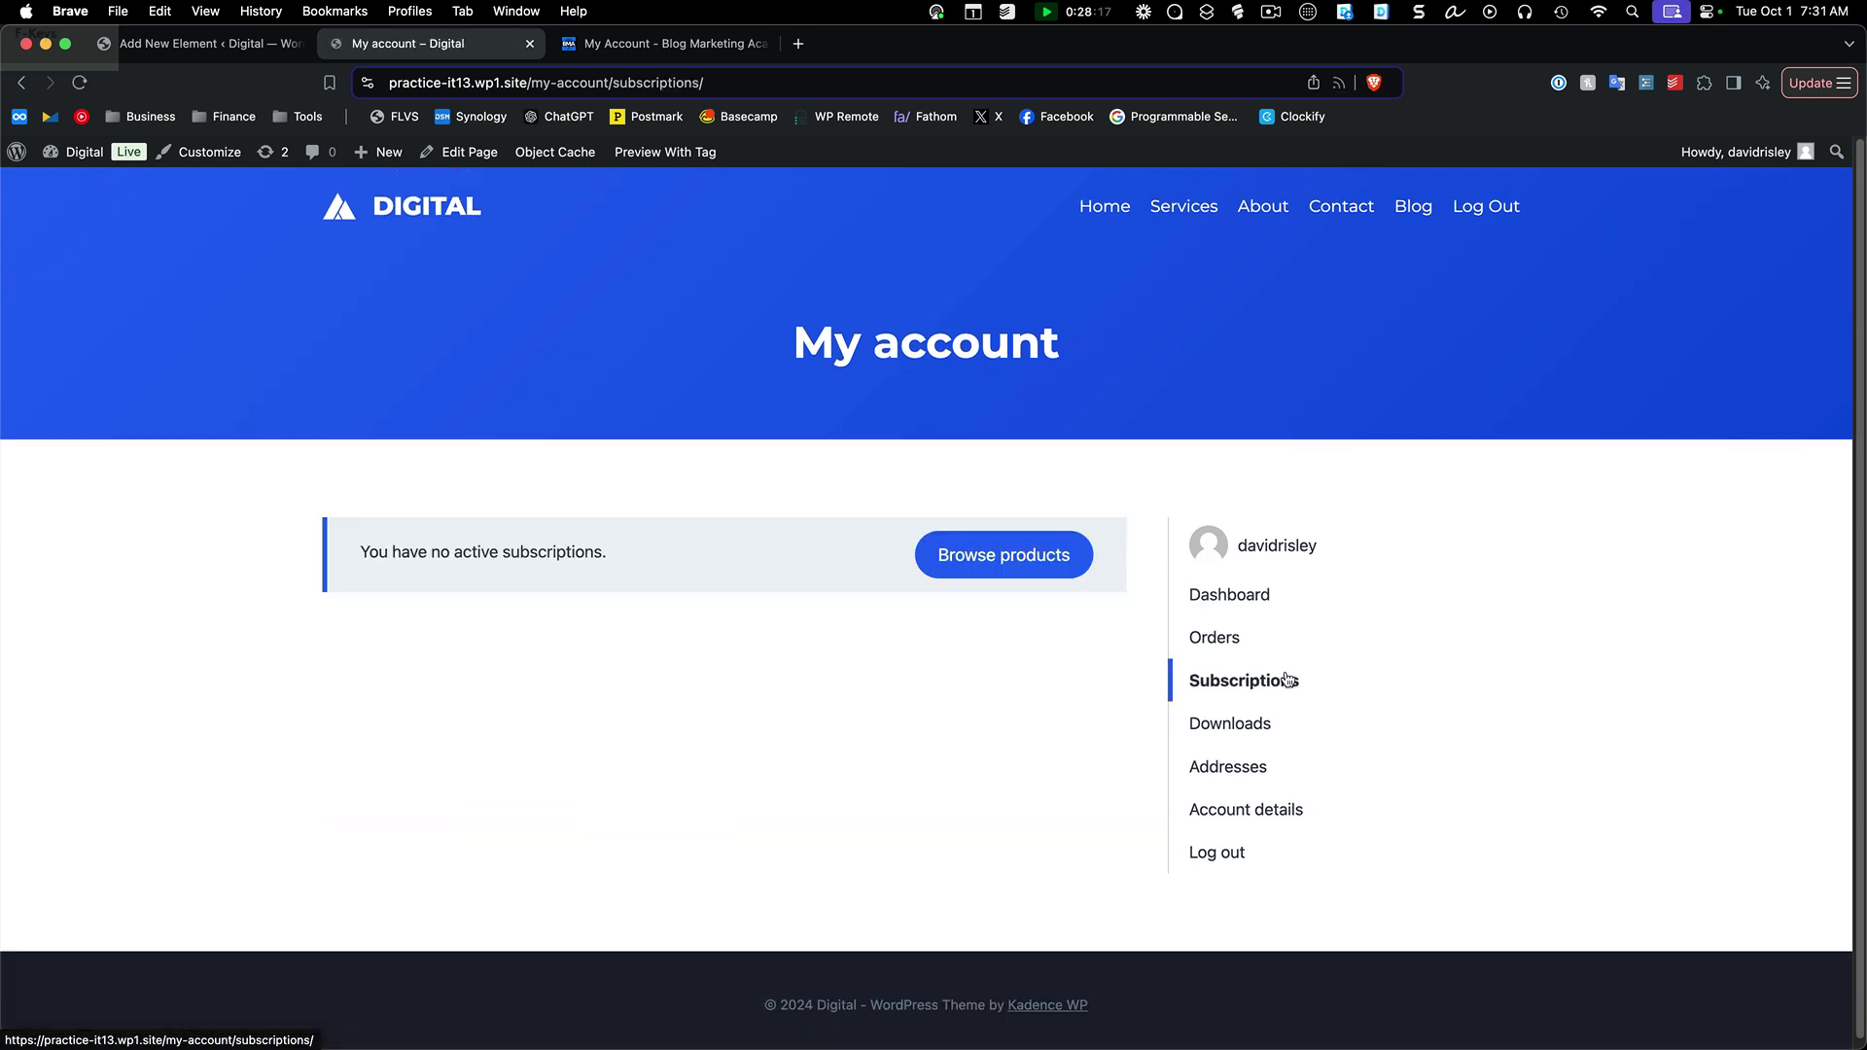
{"action": "scroll", "coordinate": [1386, 734], "scroll_direction": "down", "scroll_amount": 1}
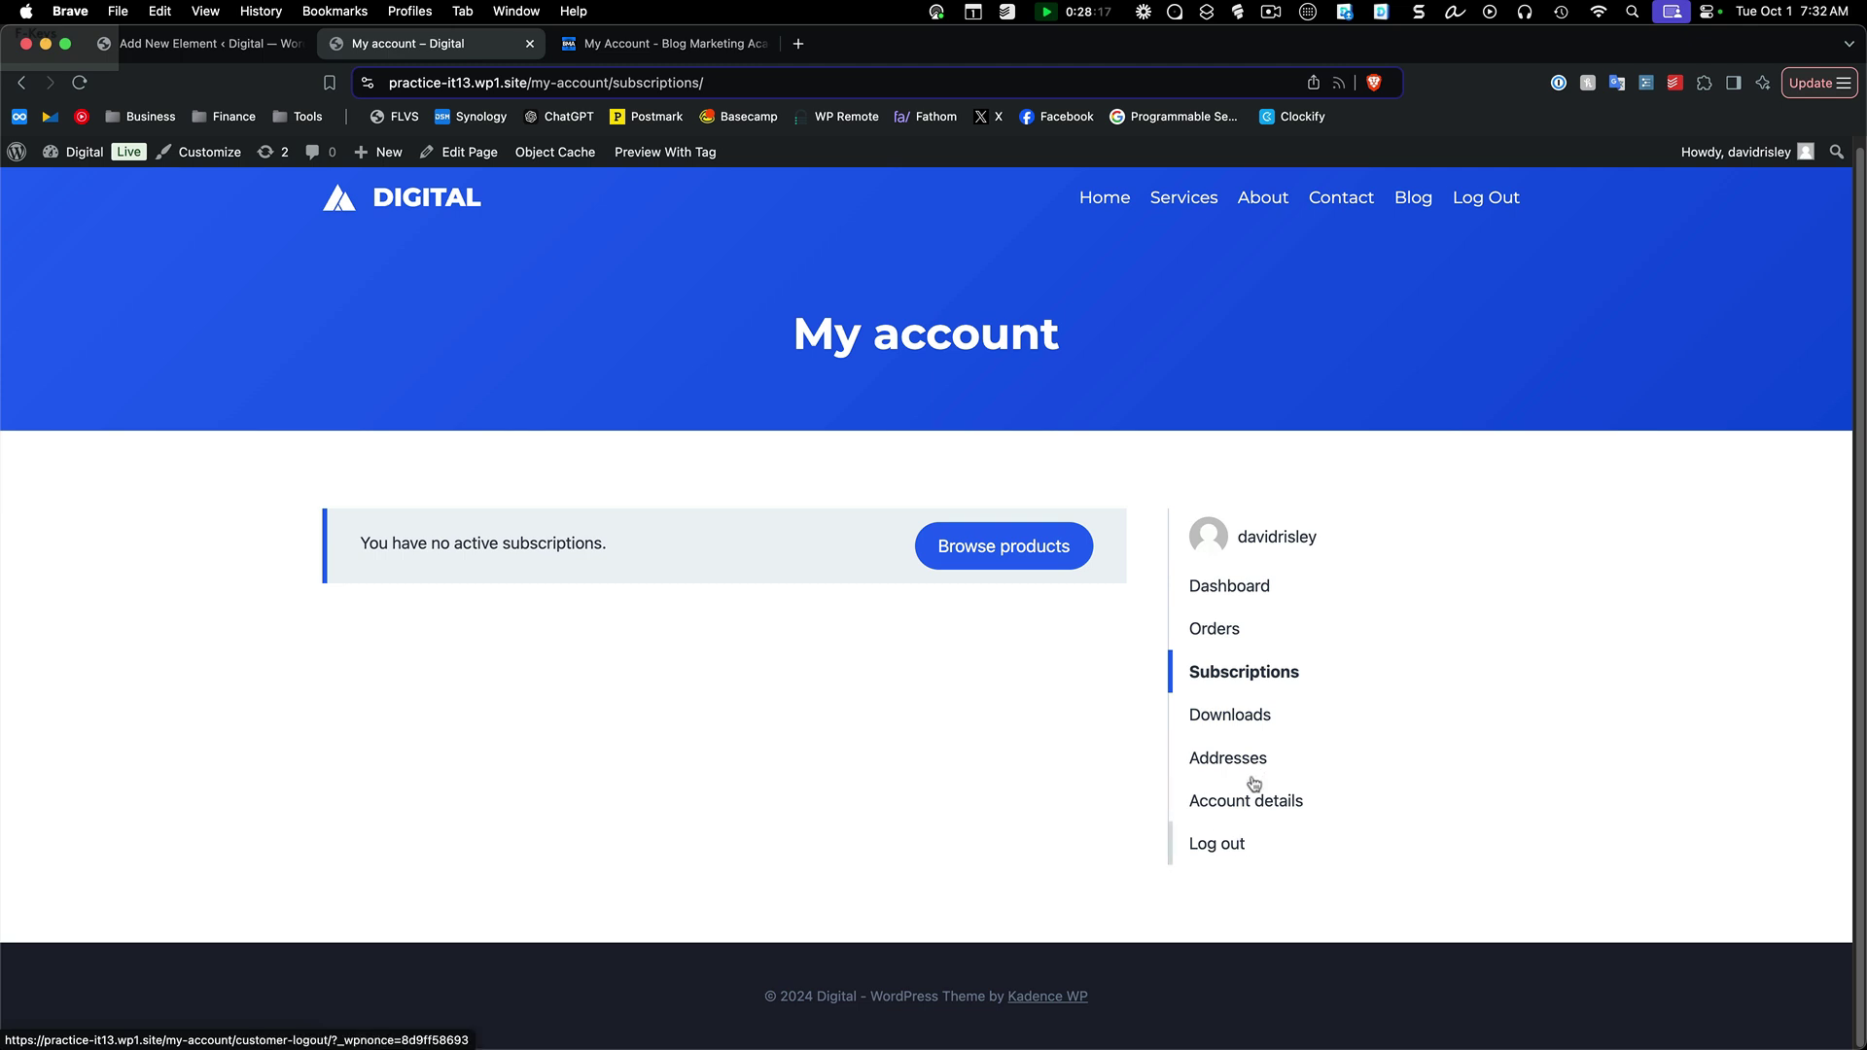
{"action": "left_click", "coordinate": [1252, 589]}
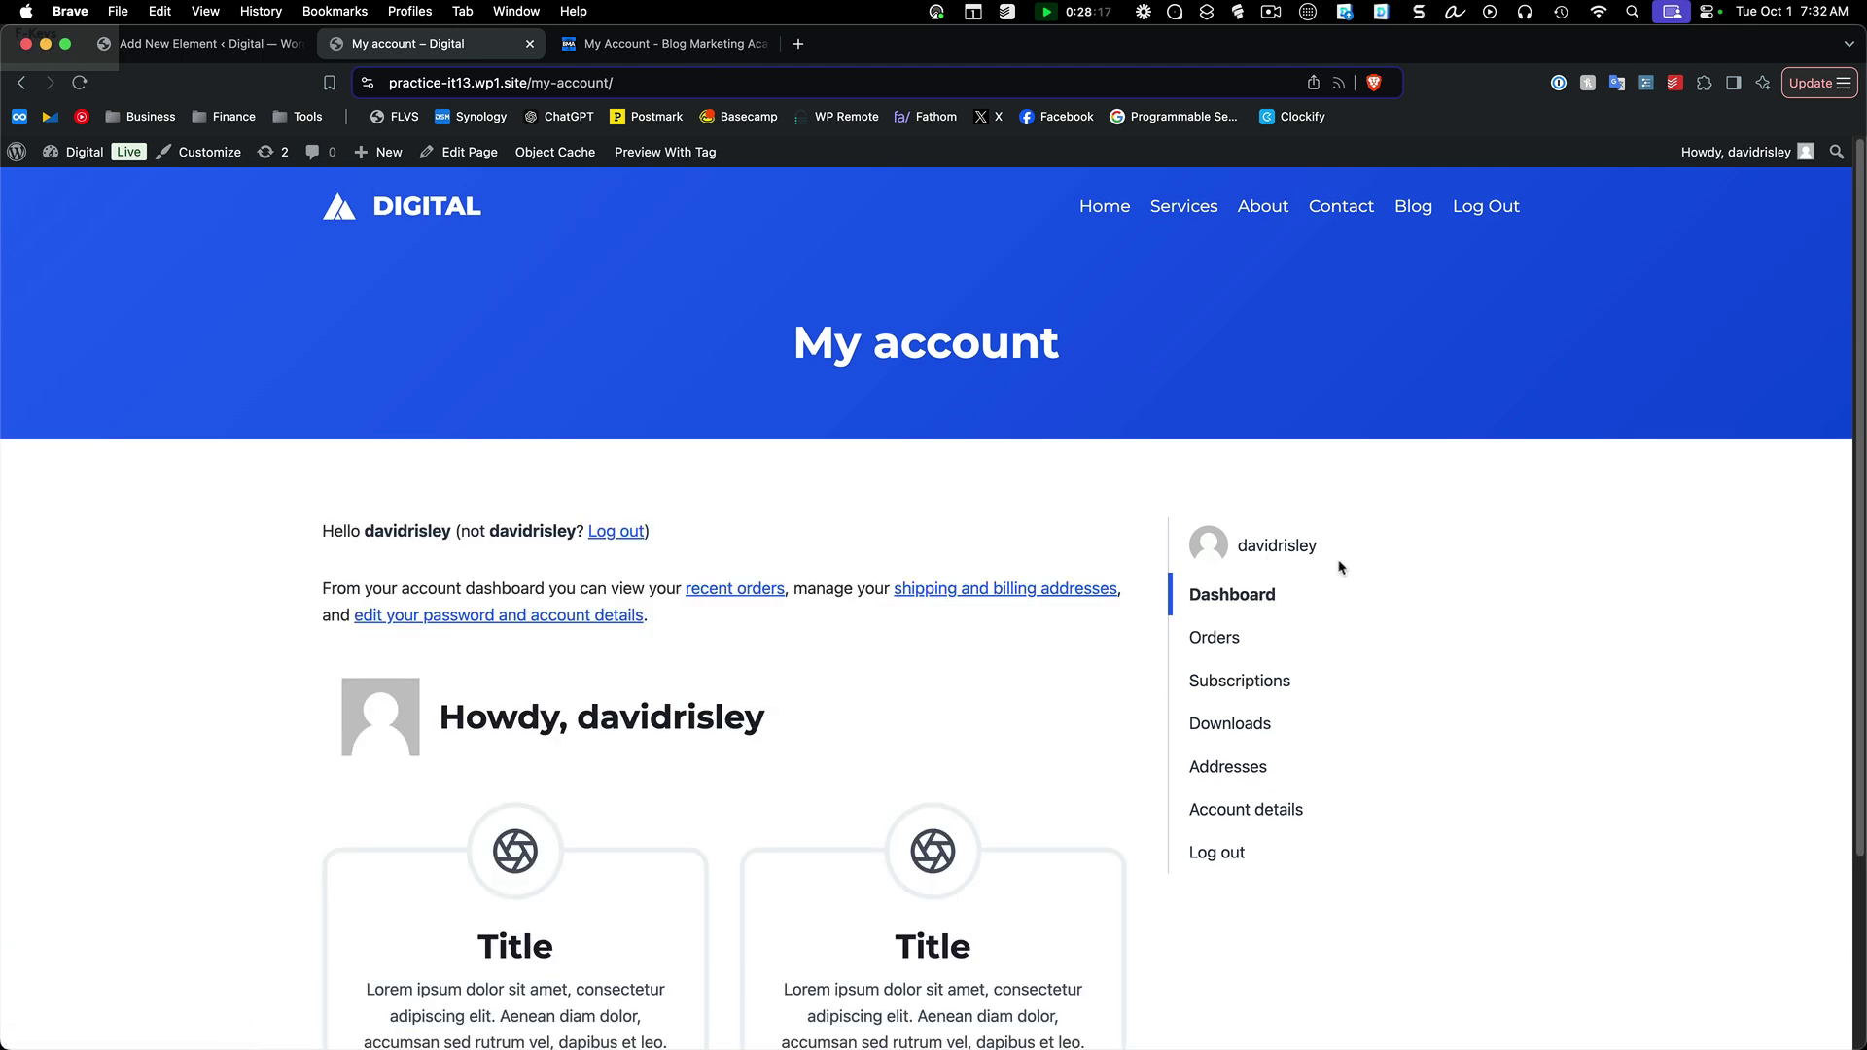
{"action": "scroll", "coordinate": [1333, 559], "scroll_direction": "down", "scroll_amount": 3}
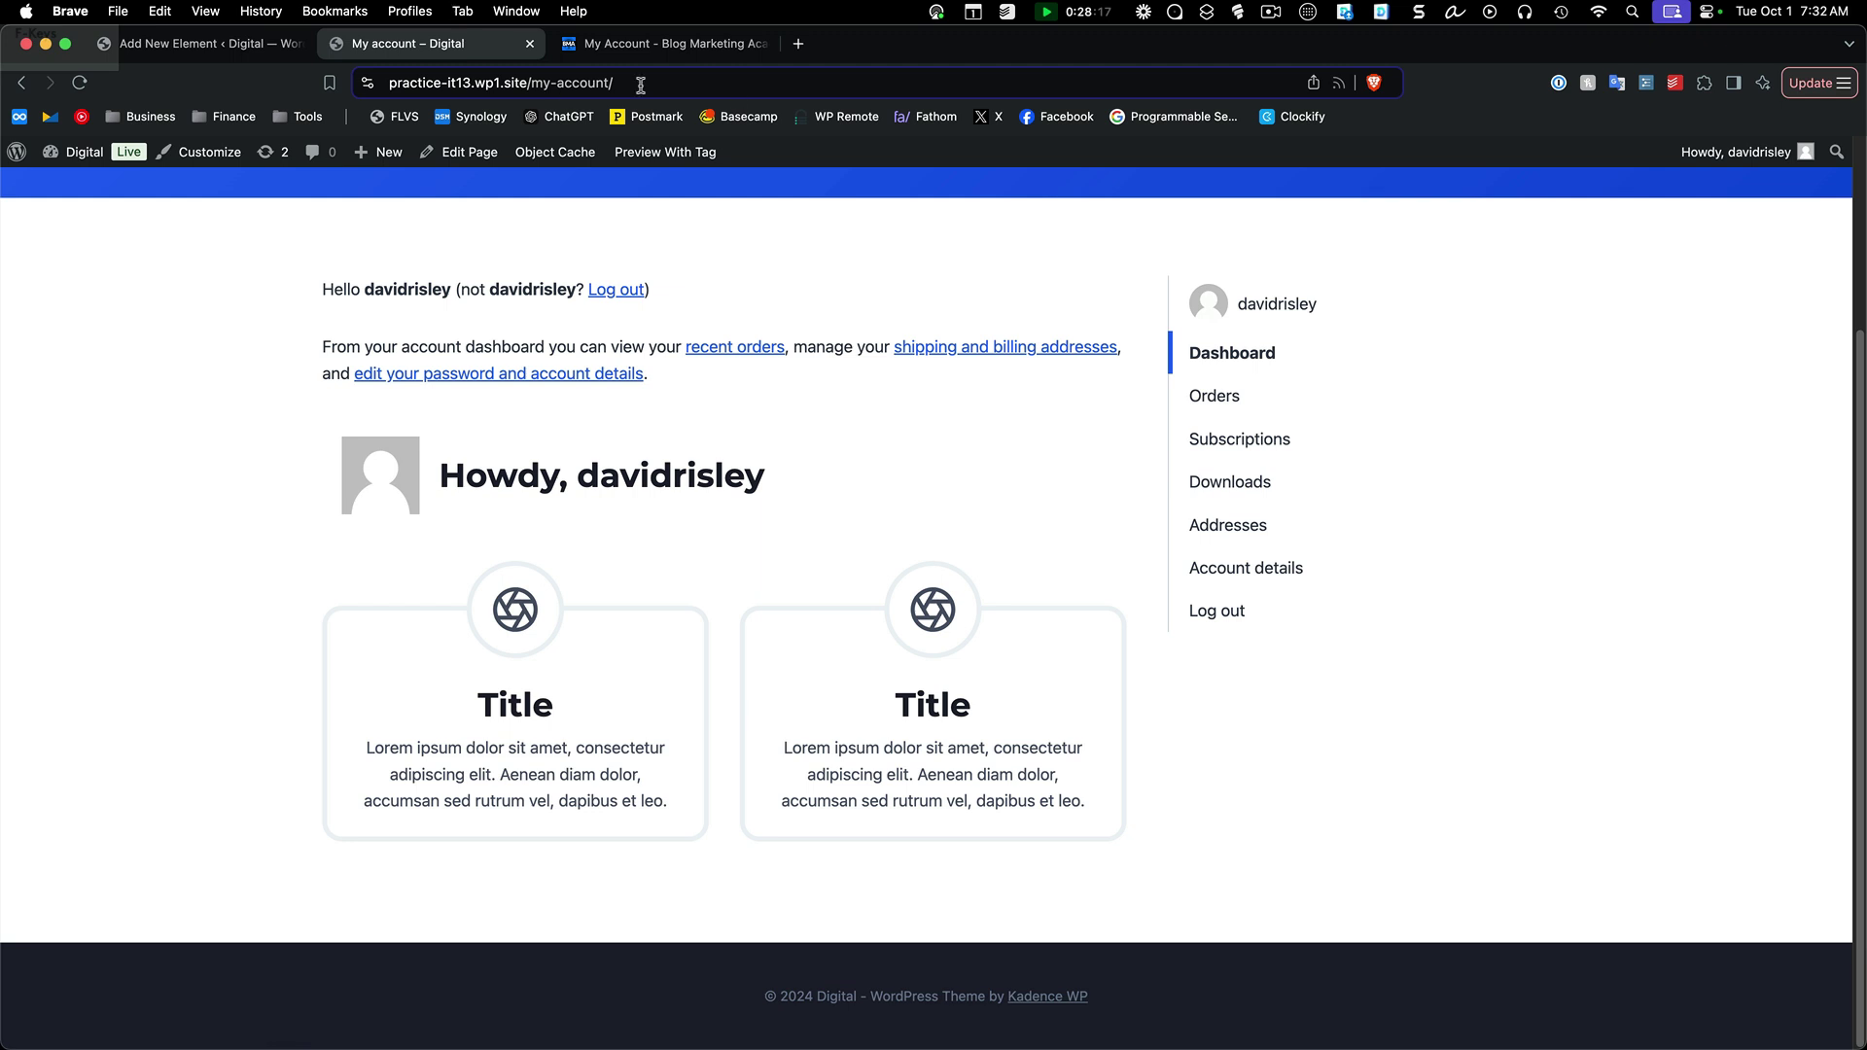
Step: Compare the Blog Marketing Academy account page with the practice site's and highlight the default greeting text above the custom content
{"action": "left_click", "coordinate": [622, 44]}
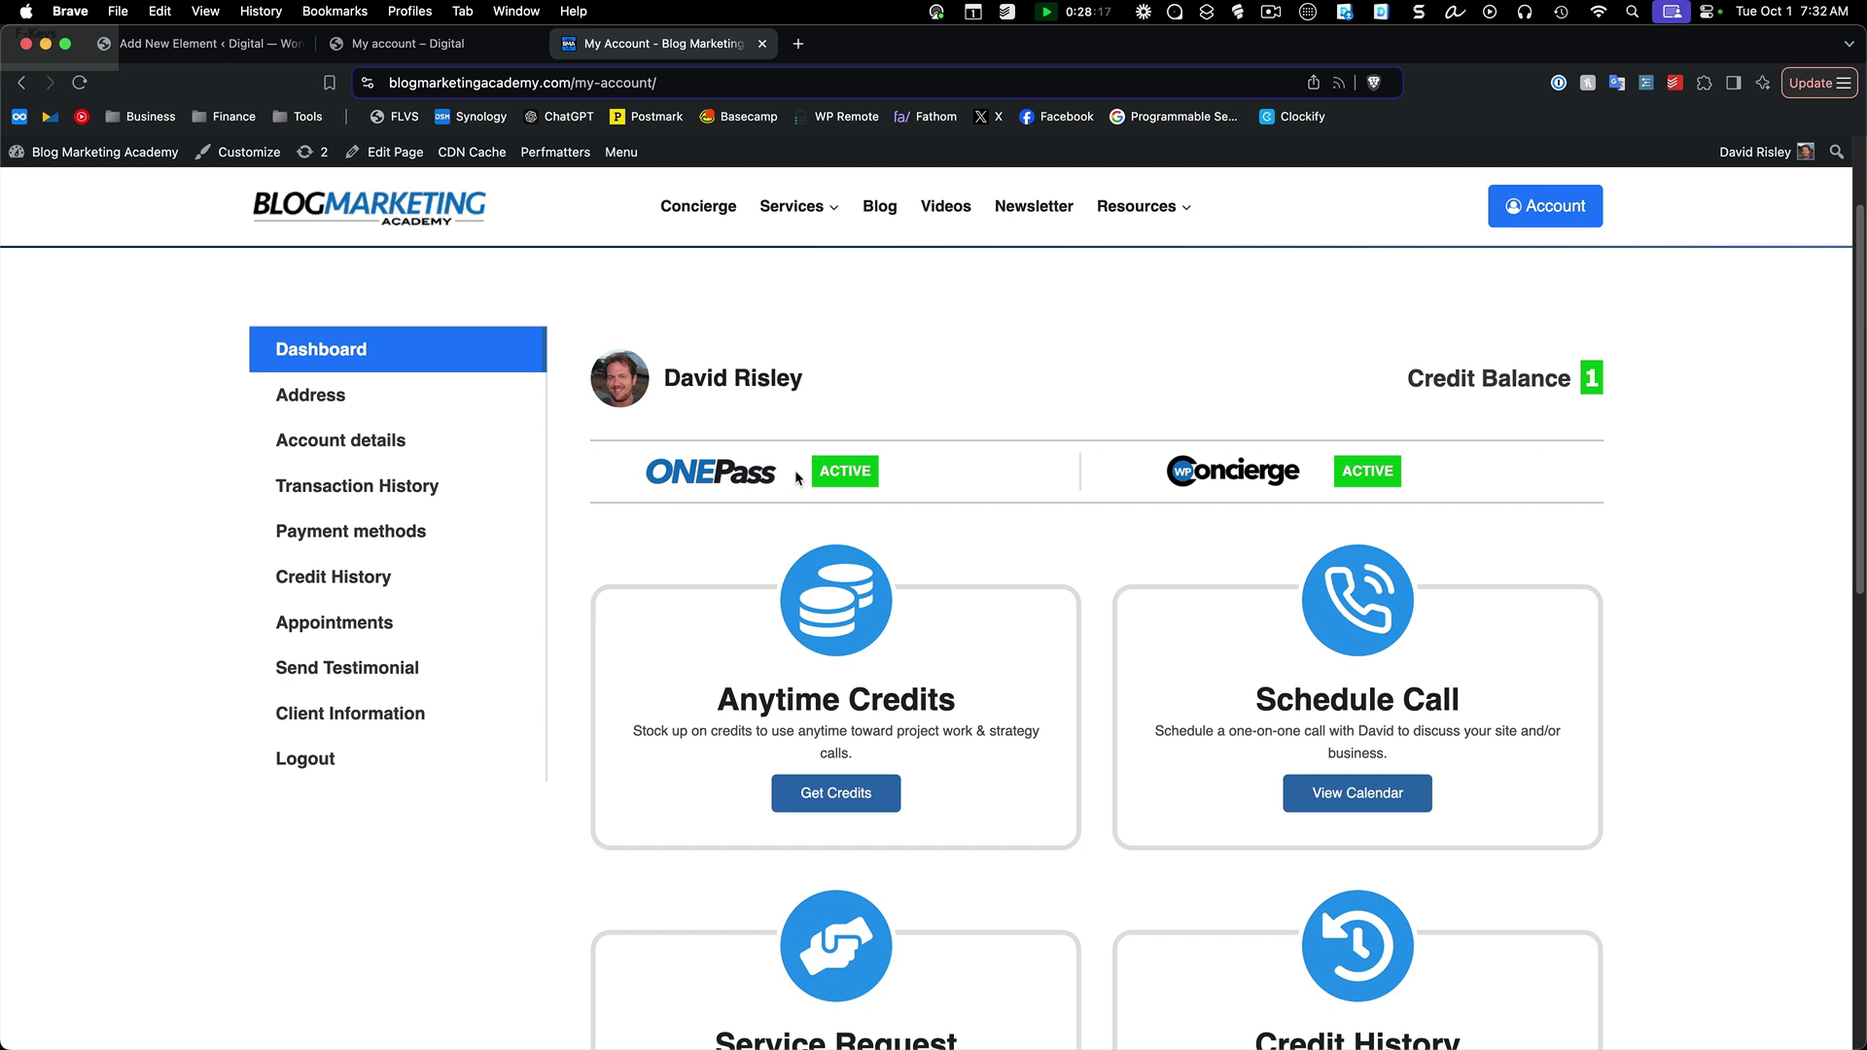
{"action": "key", "text": "ctrl+shift+Tab"}
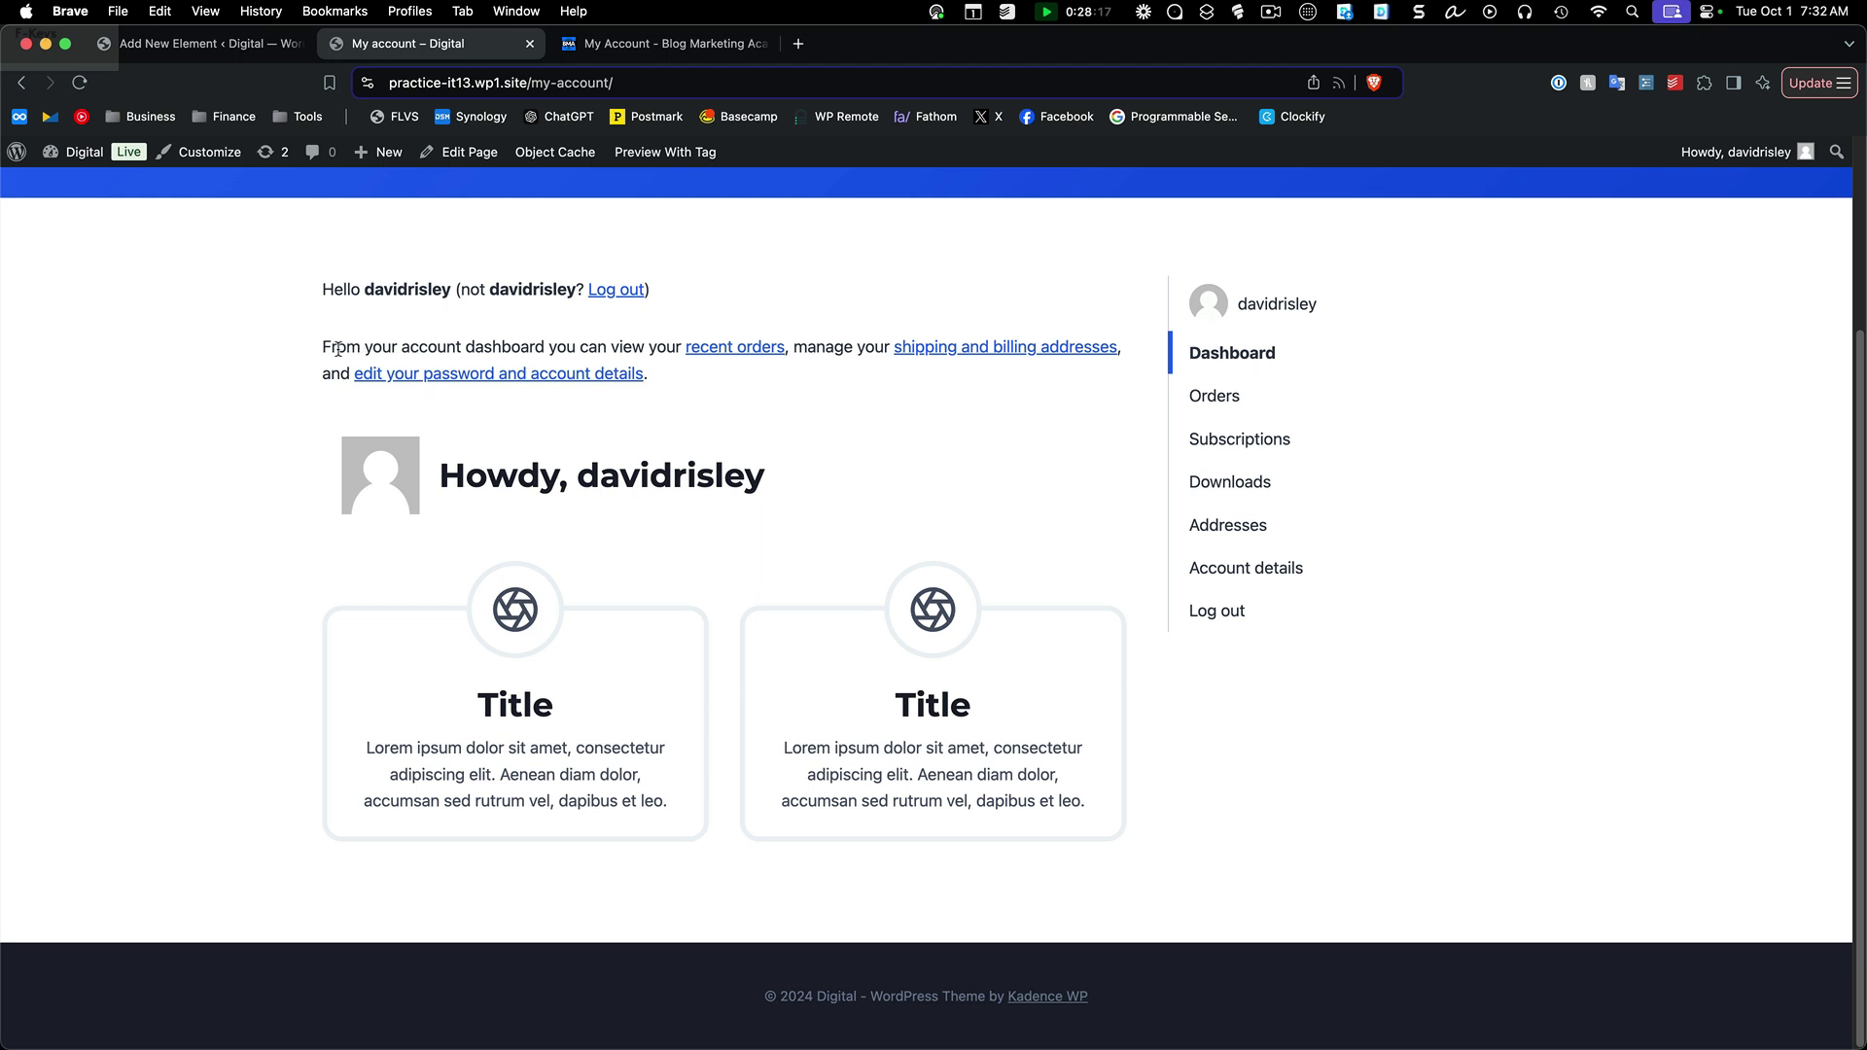
{"action": "left_click_drag", "start_coordinate": [325, 345], "coordinate": [352, 289]}
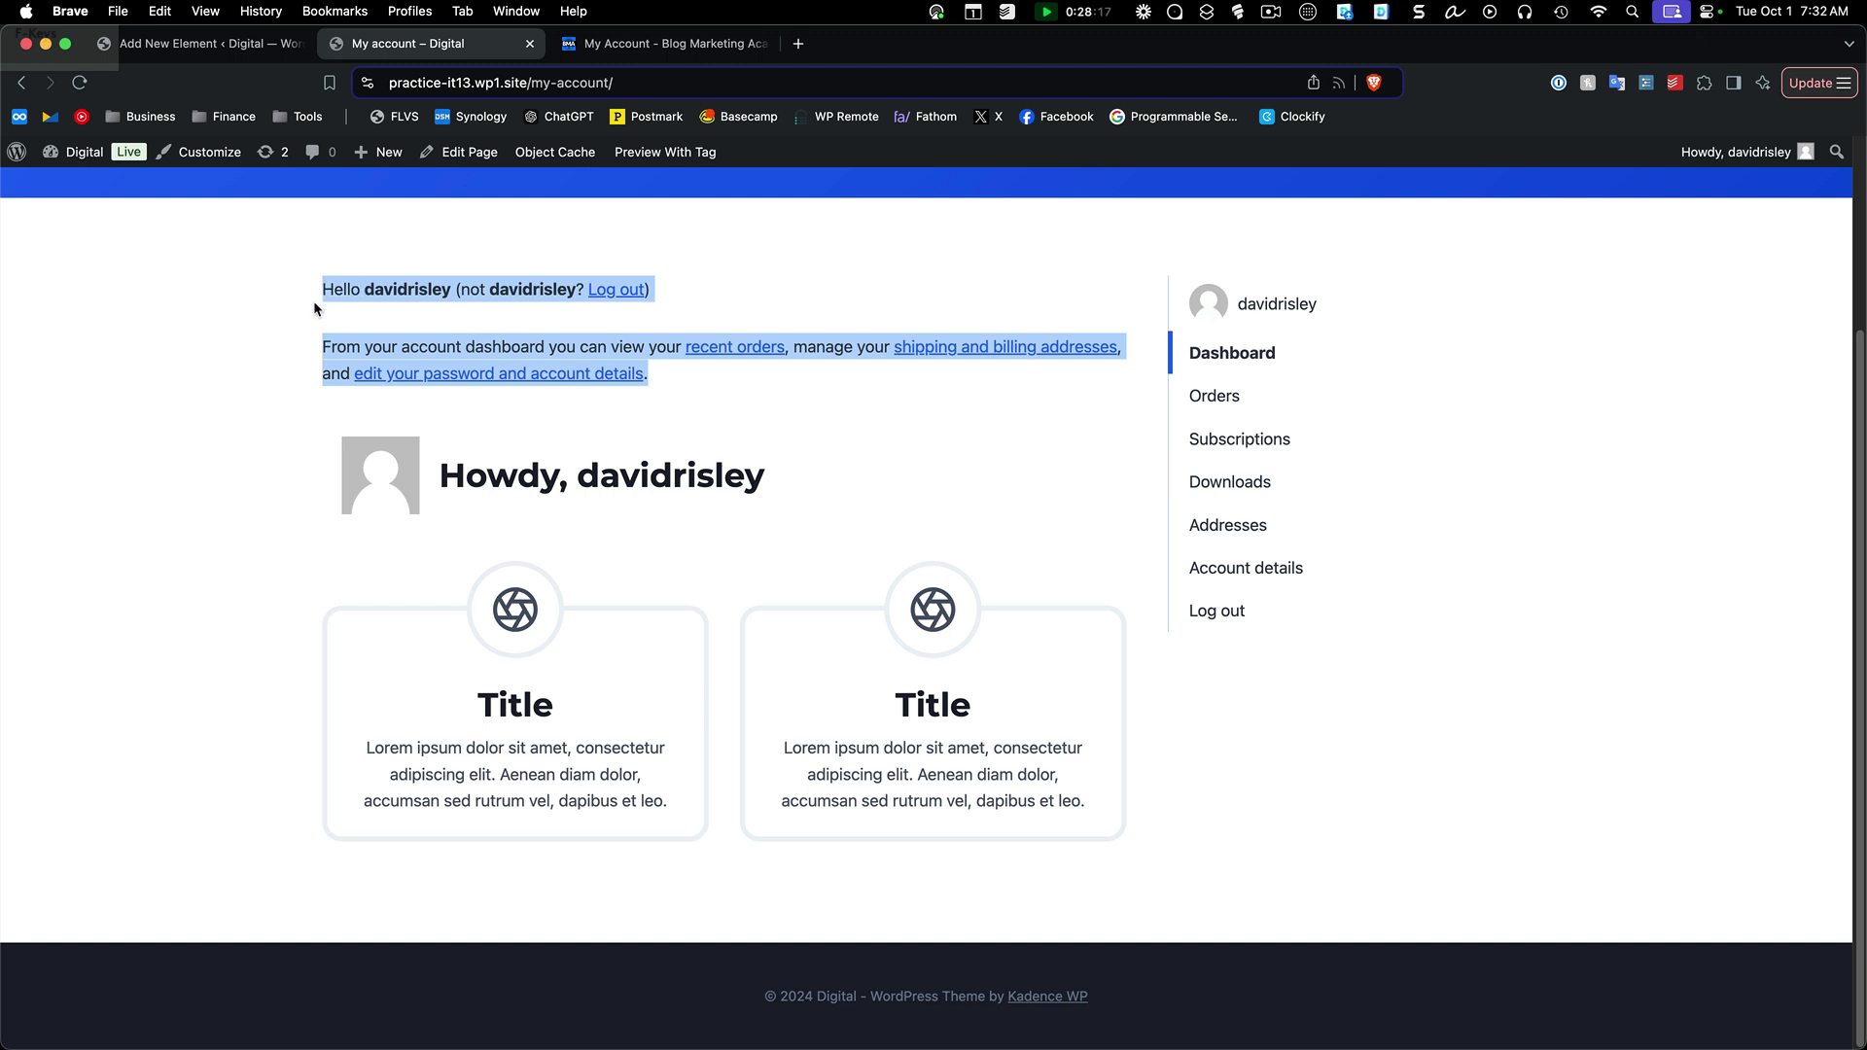